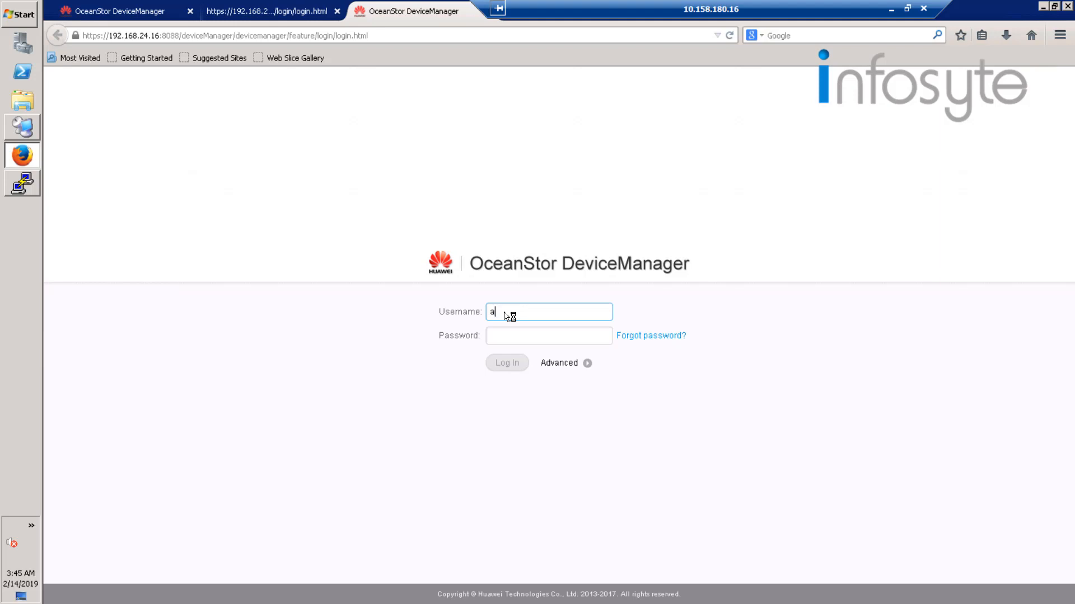
Log in to the storage manager as admin with the account password and dismiss the welcome dialog.
{"action": "type", "text": "dmin"}
{"action": "key", "text": "Tab"}
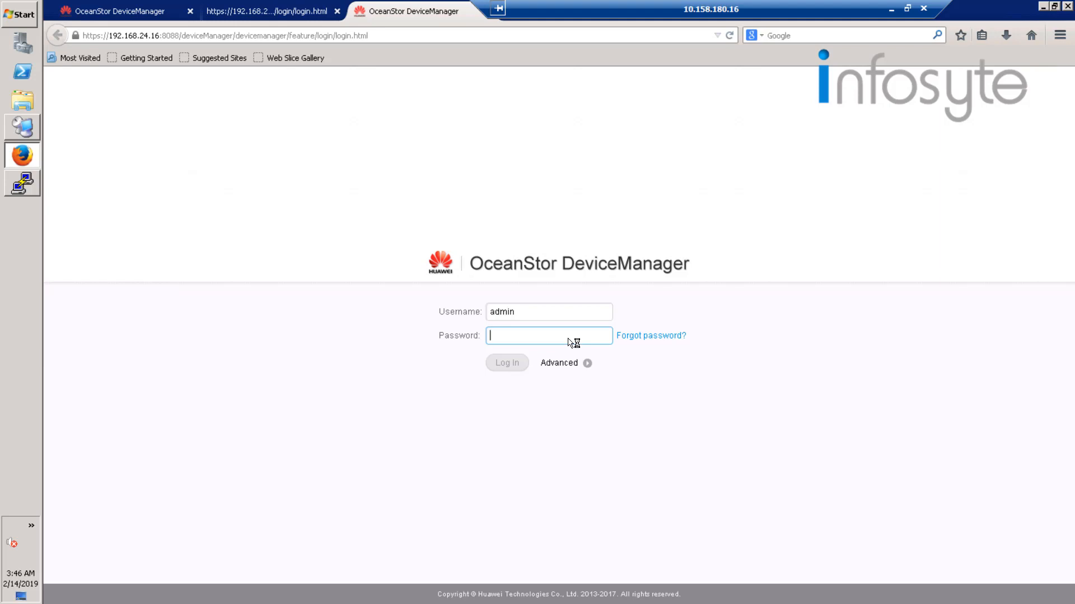
{"action": "type", "text": "********"}
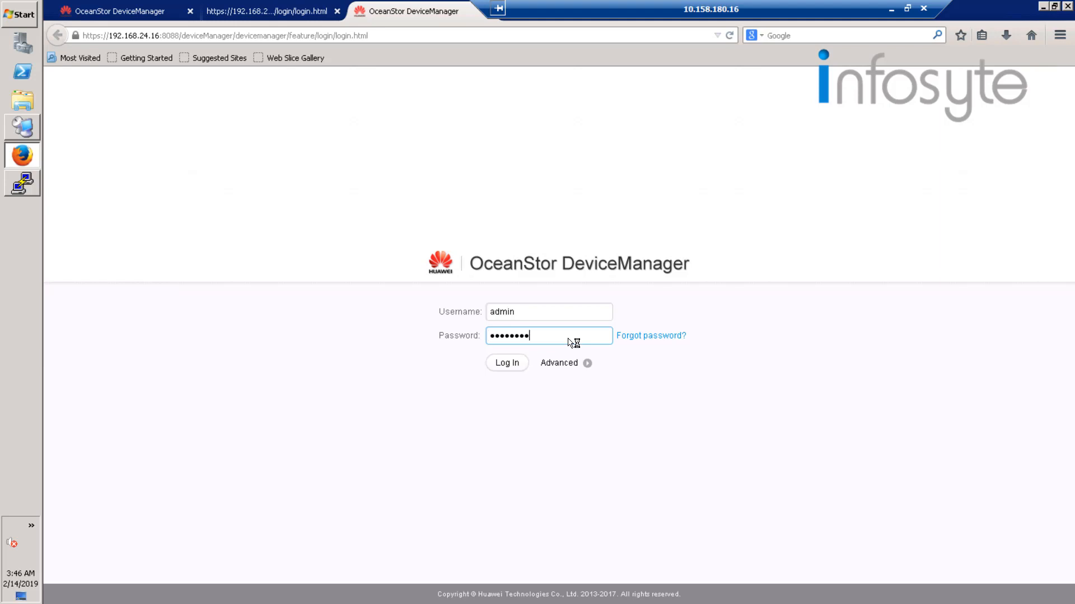
{"action": "key", "text": "Return"}
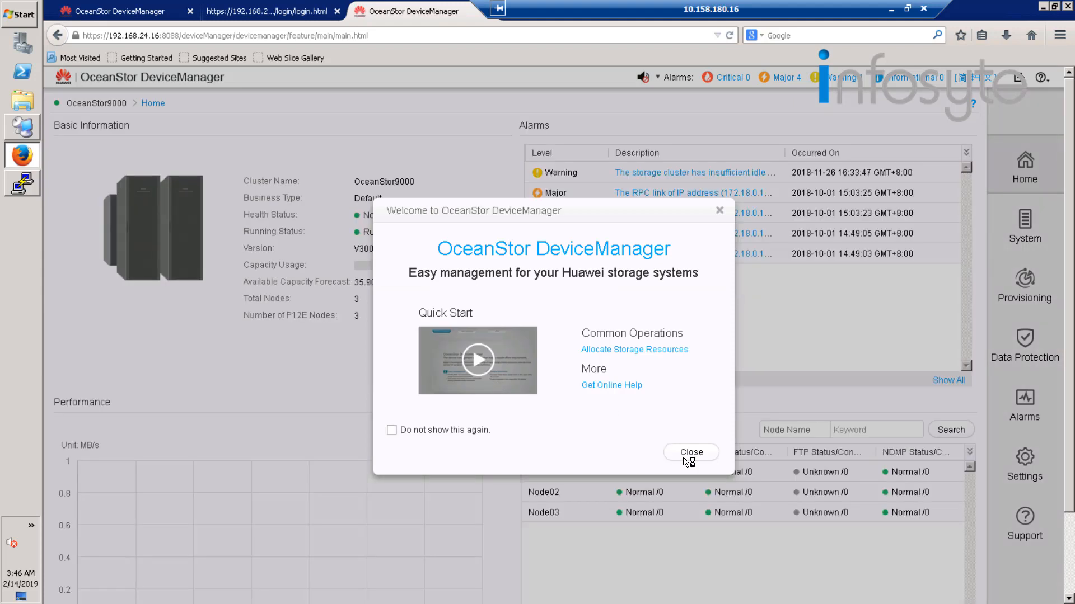
{"action": "left_click", "coordinate": [685, 459]}
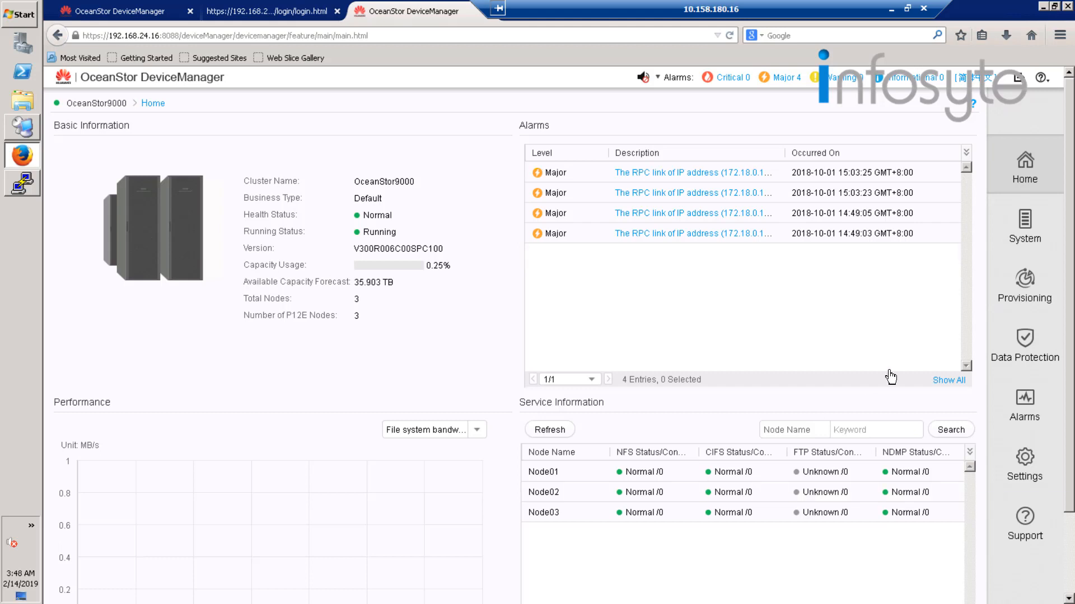
Create a local authentication user group named localgroup01 in the User Authentication settings under Provisioning.
{"action": "left_click", "coordinate": [1017, 297]}
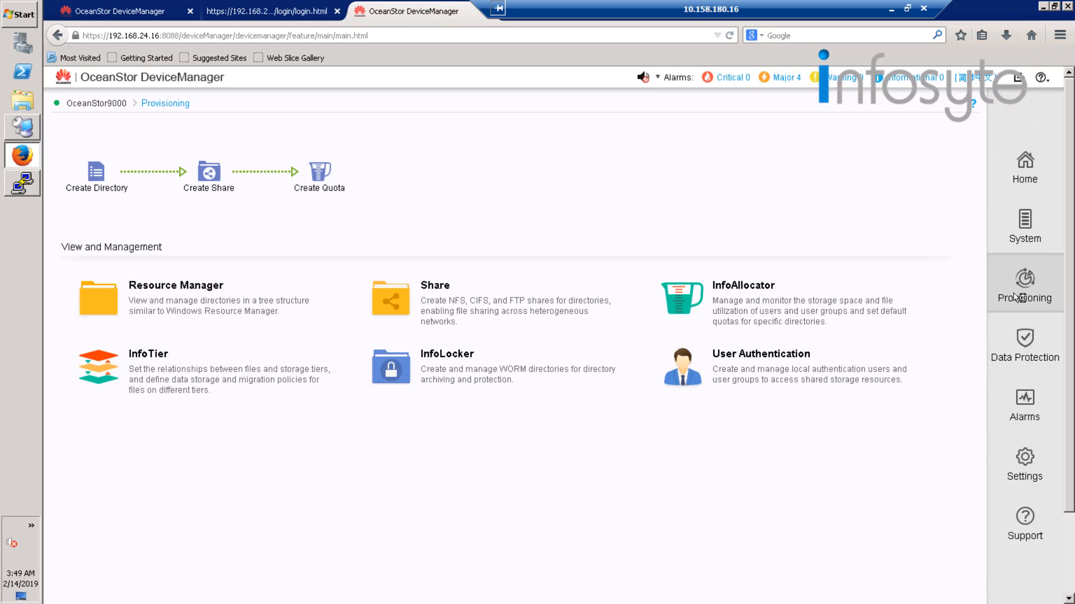
{"action": "left_click", "coordinate": [747, 365]}
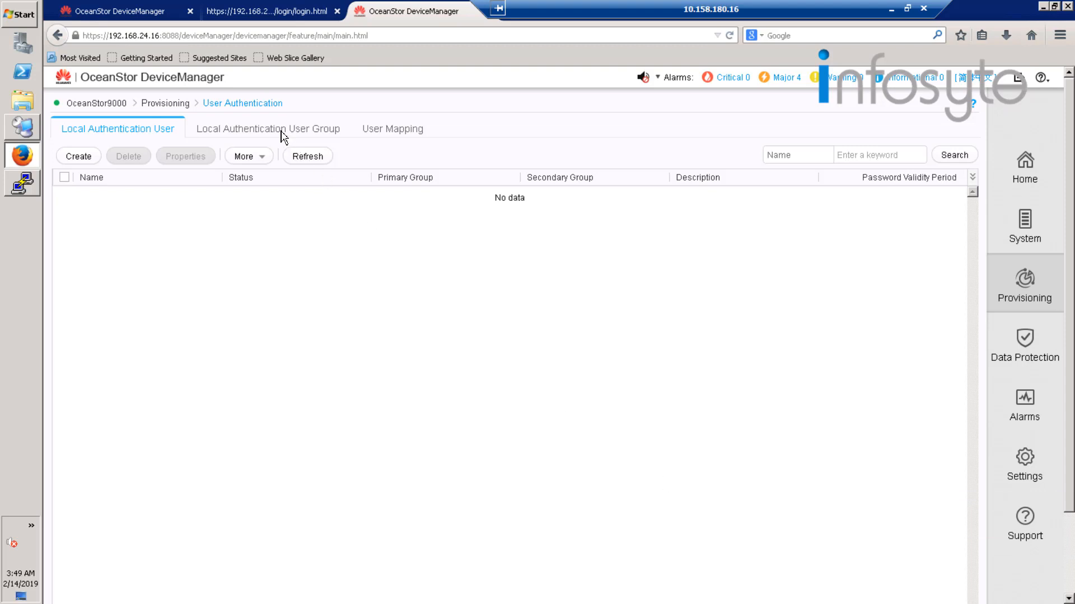
{"action": "left_click", "coordinate": [282, 132]}
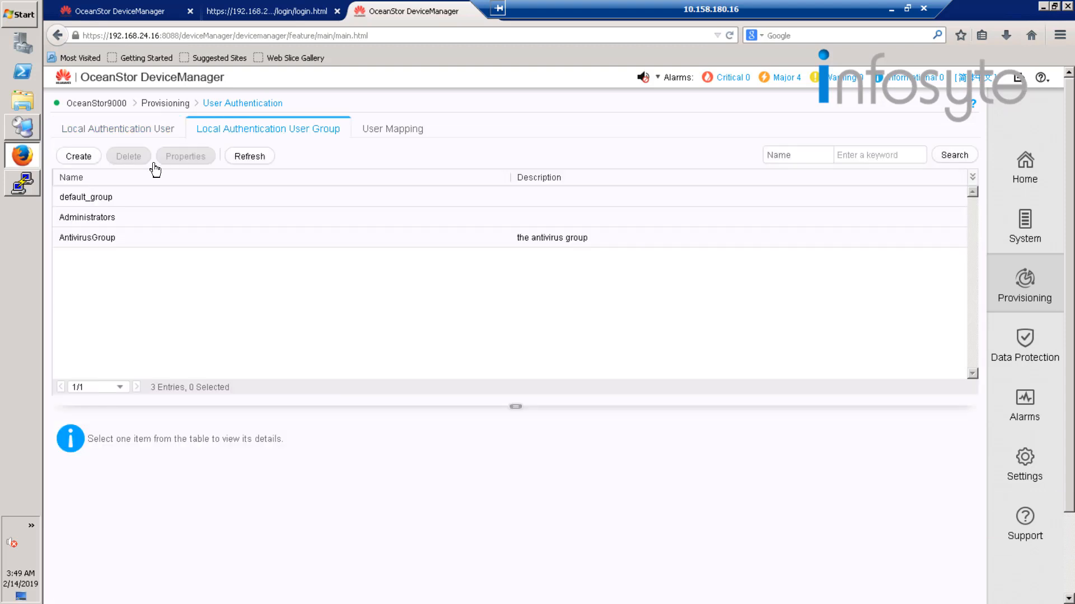
{"action": "left_click", "coordinate": [79, 159]}
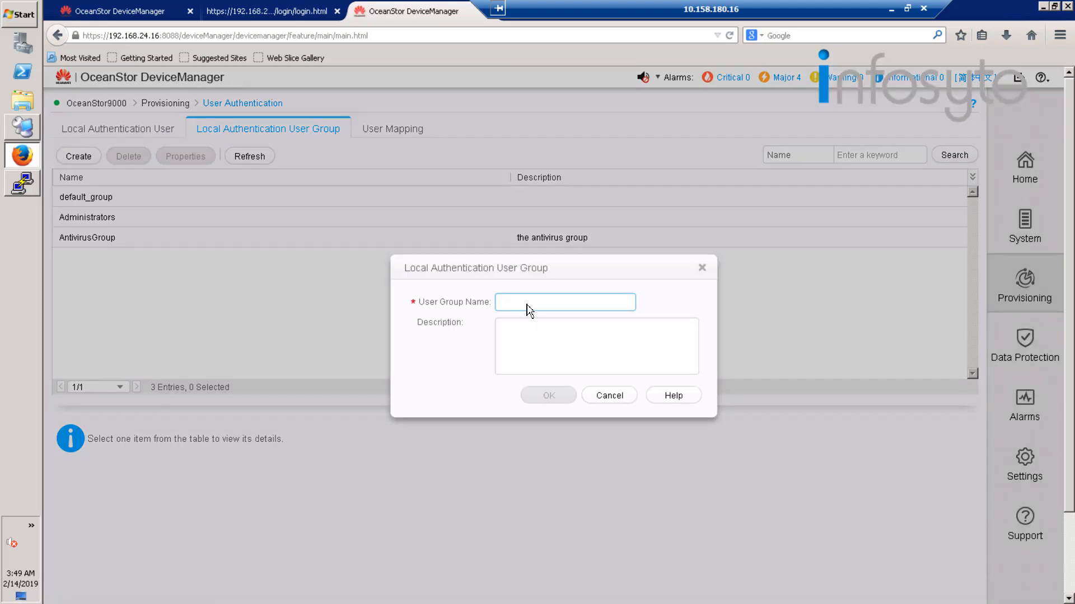
{"action": "left_click", "coordinate": [528, 311]}
{"action": "type", "text": "local"}
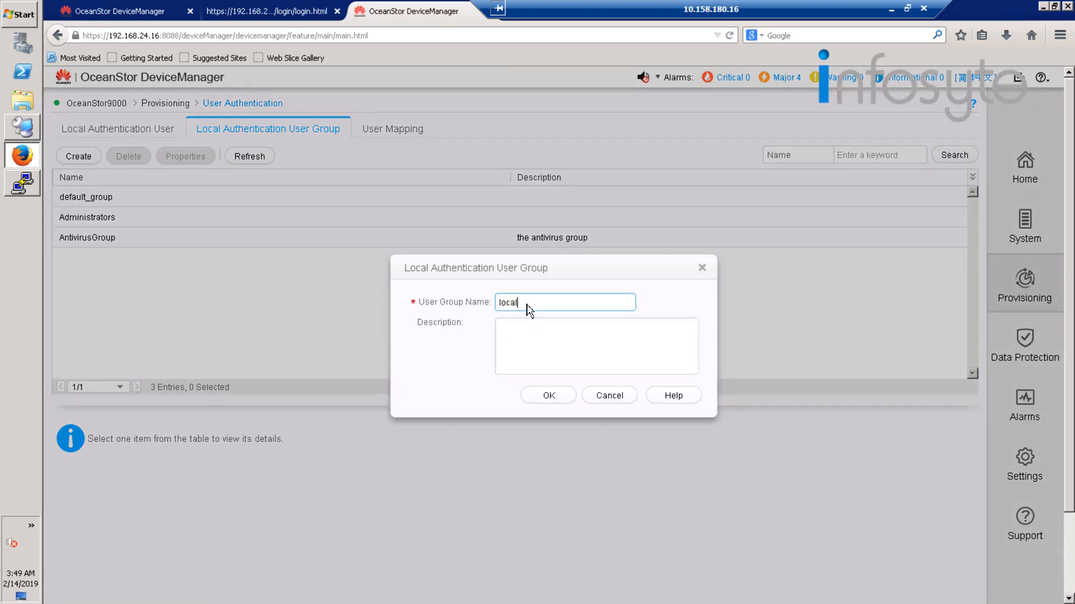
{"action": "type", "text": "group01"}
{"action": "left_click", "coordinate": [560, 398]}
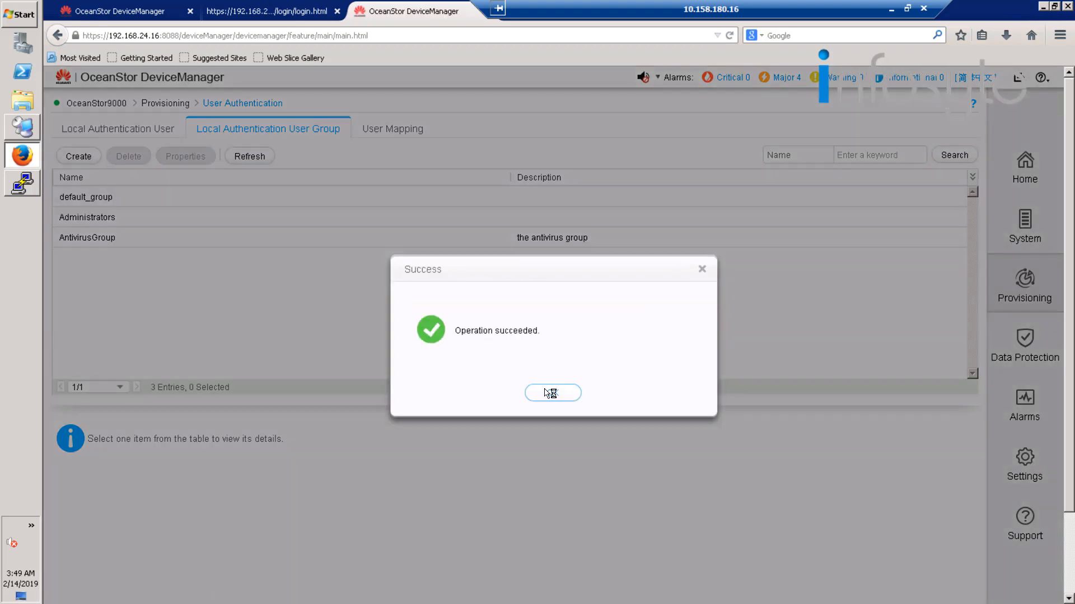
{"action": "left_click", "coordinate": [550, 393]}
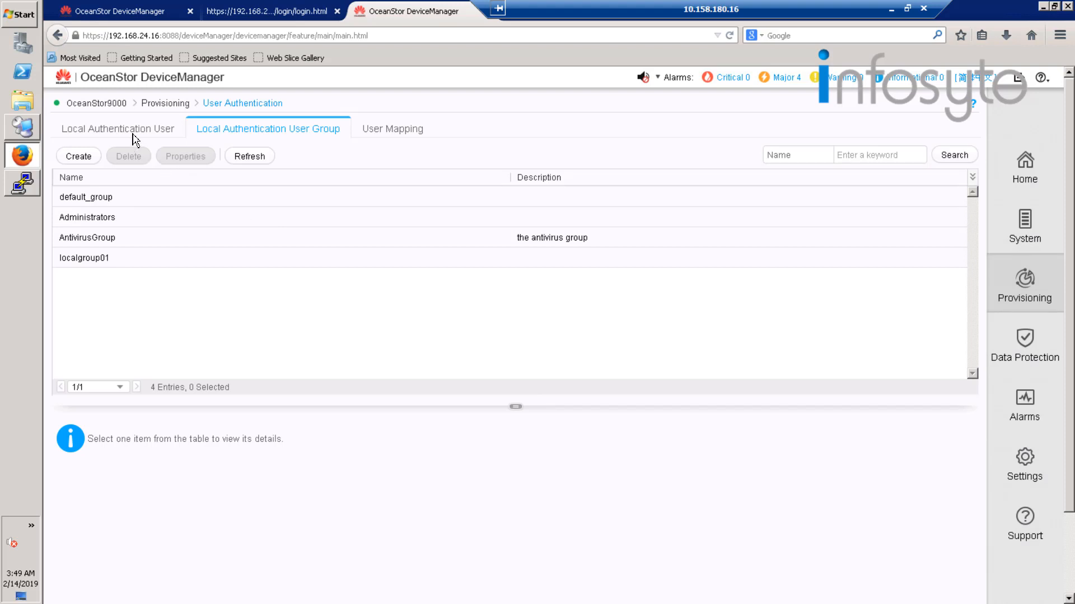
Start a new local authentication user with the username hwuser01 and fill in its password.
{"action": "left_click", "coordinate": [130, 130]}
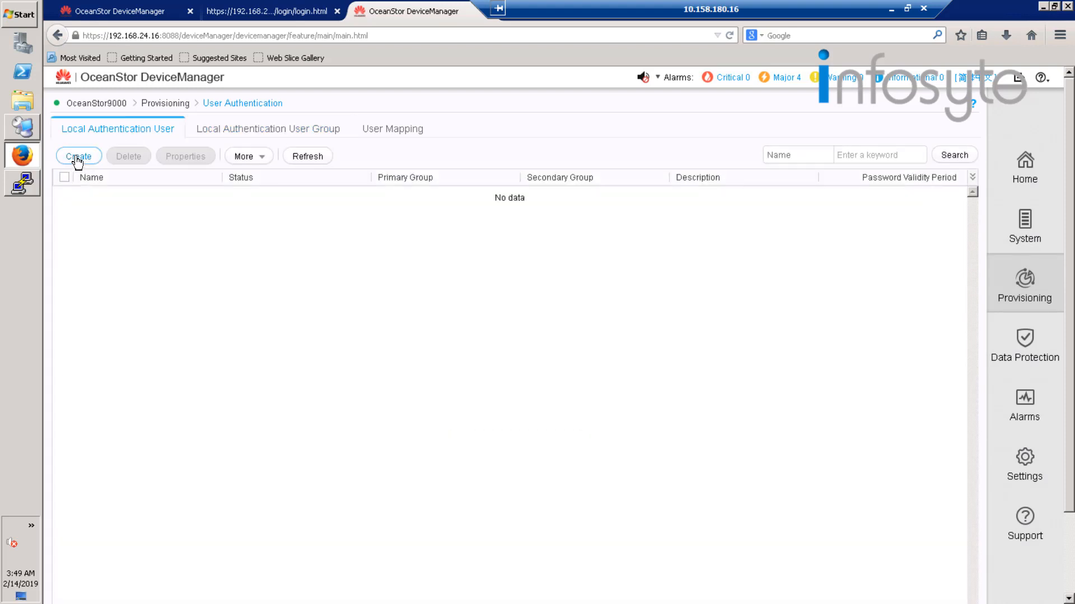
{"action": "left_click", "coordinate": [78, 158]}
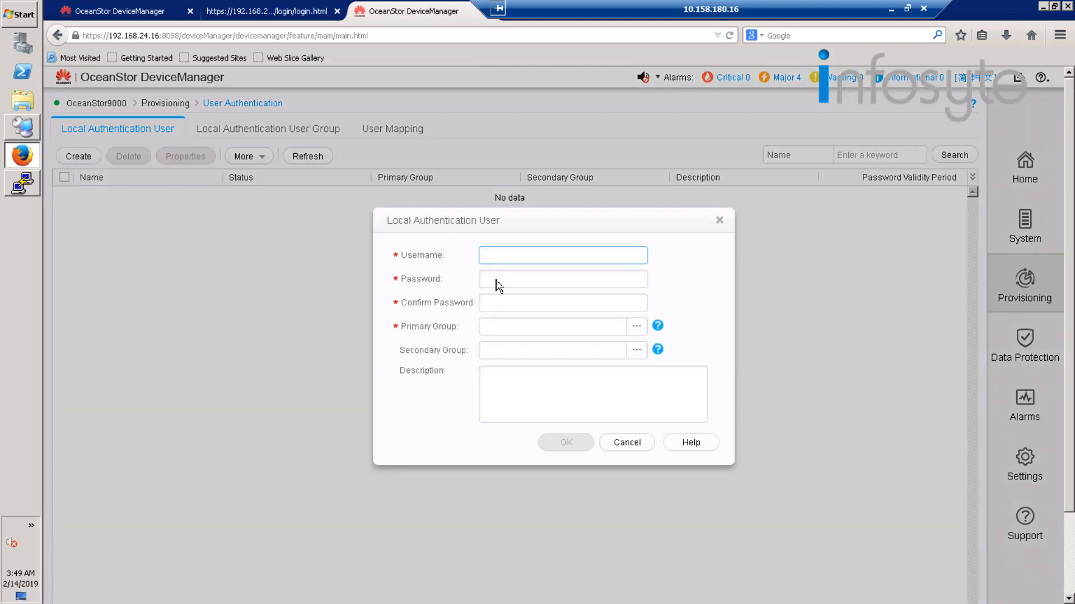
{"action": "type", "text": "hwuser01"}
{"action": "left_click", "coordinate": [577, 283]}
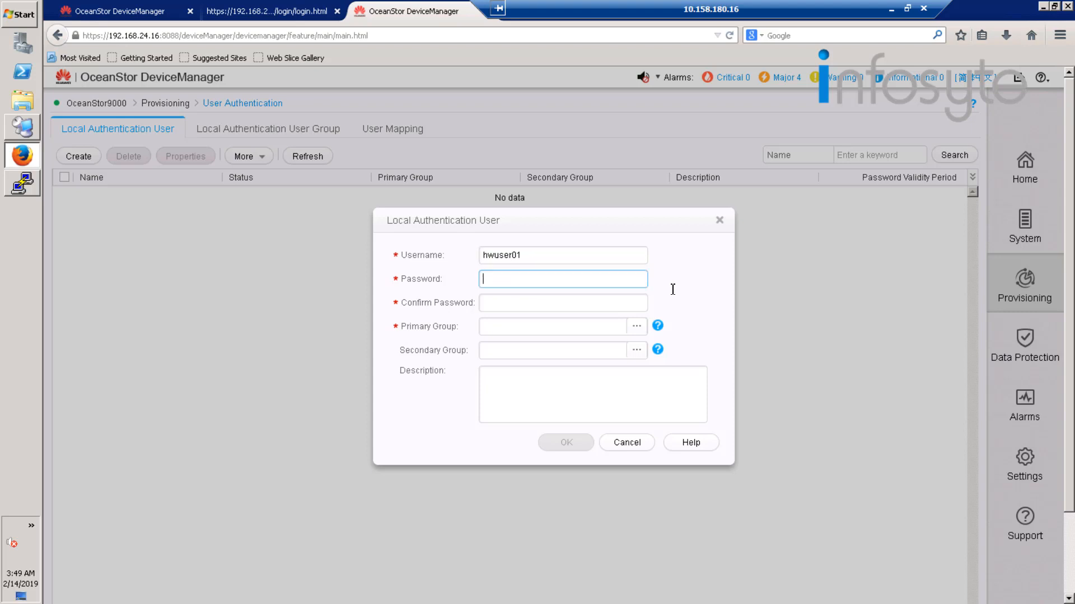
{"action": "type", "text": "*******"}
{"action": "key", "text": "Tab"}
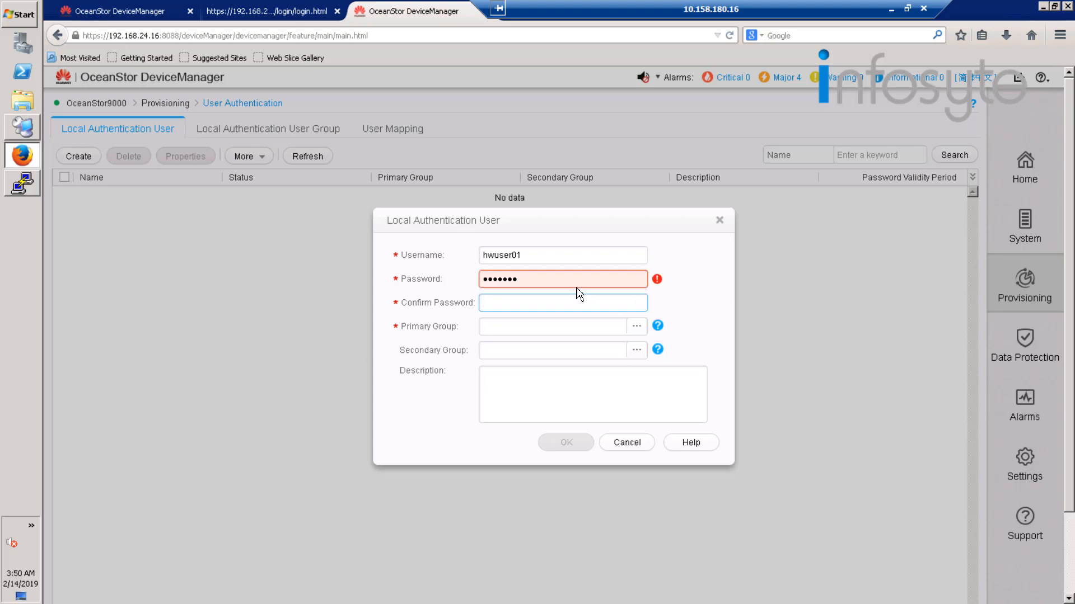
Replace the new user's password with another one and enter the same password in the confirmation field.
{"action": "left_click", "coordinate": [442, 285]}
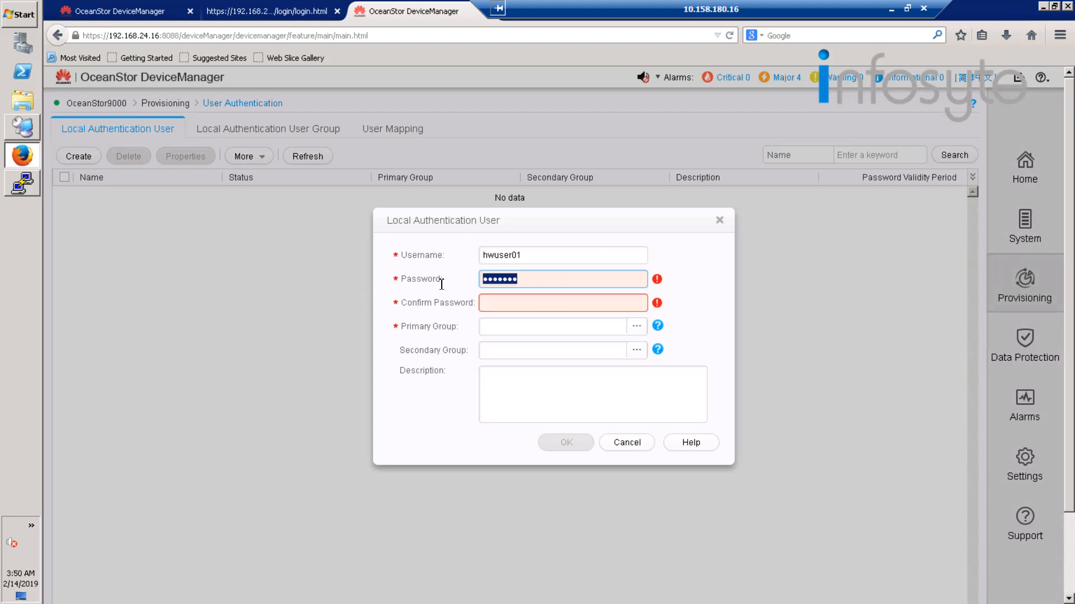
{"action": "type", "text": "Admin@123"}
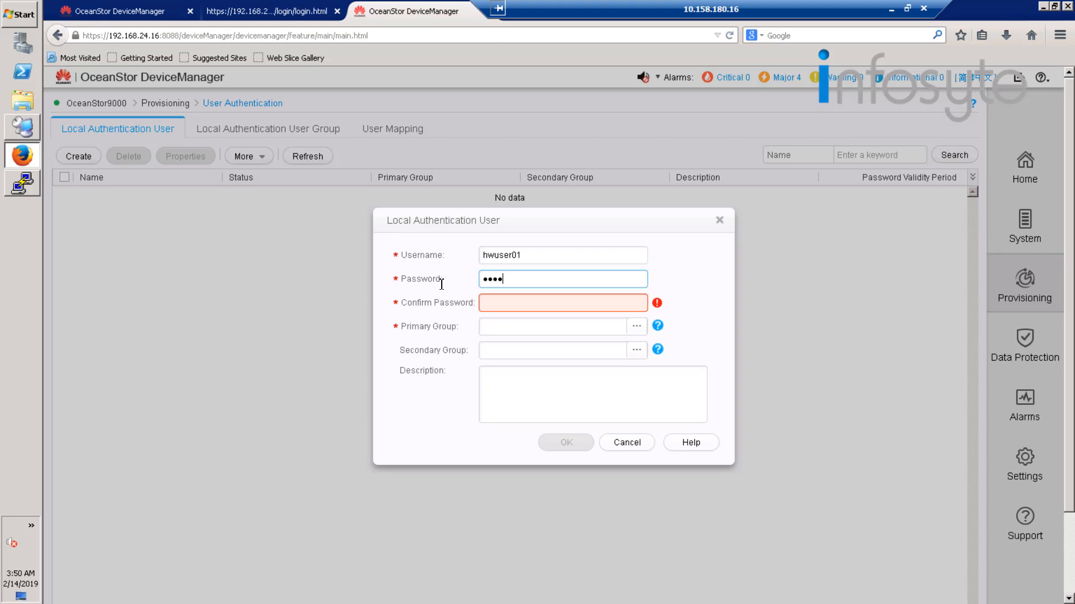
{"action": "type", "text": "•••"}
{"action": "key", "text": "Tab"}
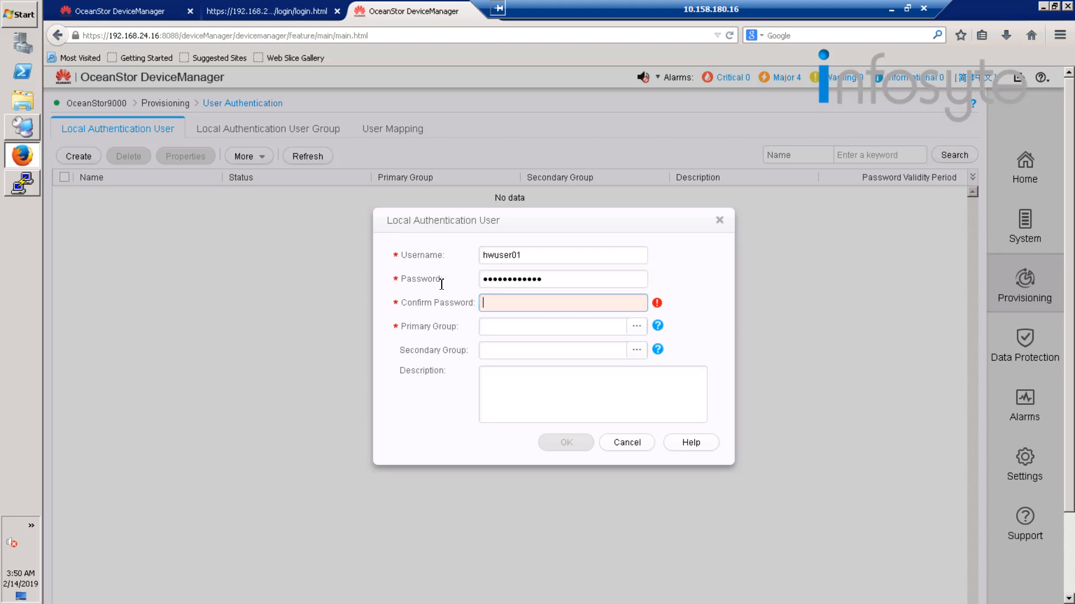
{"action": "type", "text": "•••••••"}
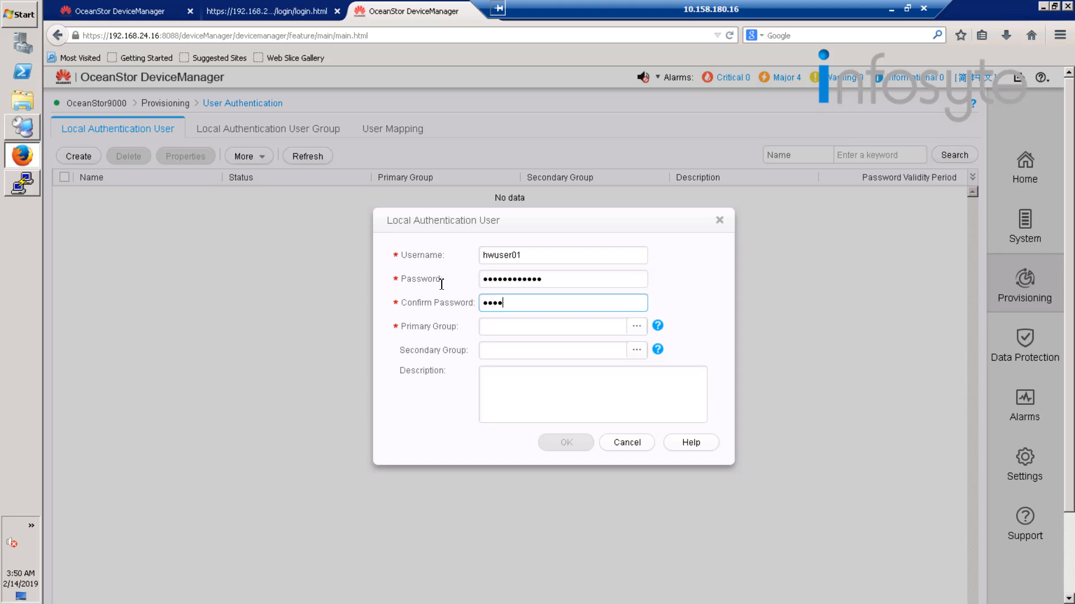
{"action": "type", "text": "••••"}
{"action": "key", "text": "BackSpace"}
{"action": "key", "text": "BackSpace"}
{"action": "key", "text": "BackSpace"}
{"action": "key", "text": "BackSpace"}
{"action": "key", "text": "BackSpace"}
{"action": "key", "text": "BackSpace"}
{"action": "key", "text": "BackSpace"}
{"action": "key", "text": "BackSpace"}
{"action": "key", "text": "BackSpace"}
{"action": "key", "text": "BackSpace"}
{"action": "key", "text": "BackSpace"}
{"action": "type", "text": "••••••••••••"}
Assign localgroup01 as the user's primary group and create the user.
{"action": "left_click", "coordinate": [639, 332]}
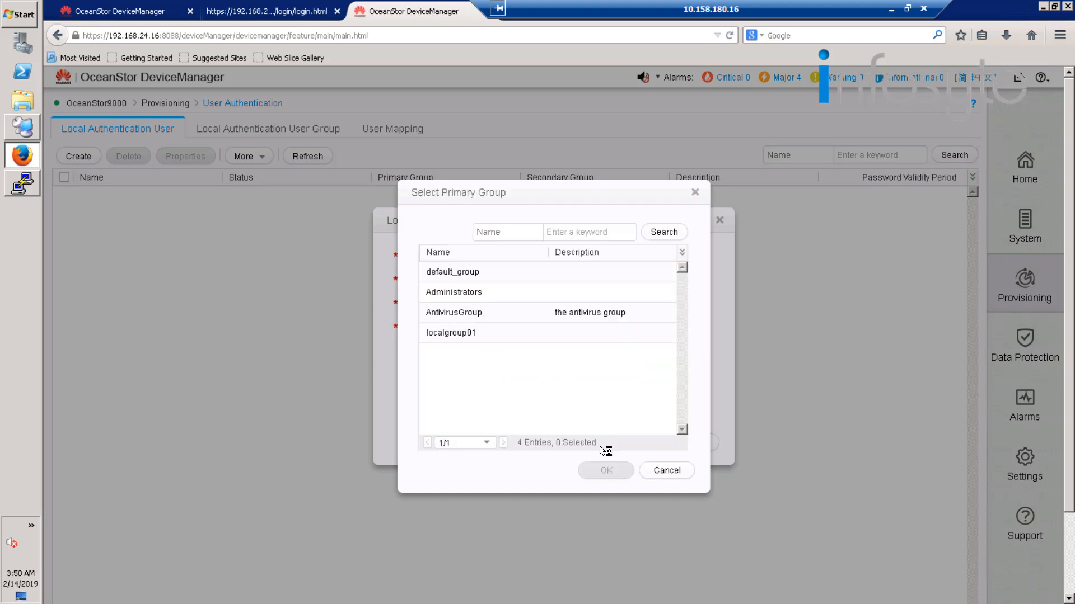
{"action": "left_click", "coordinate": [504, 334]}
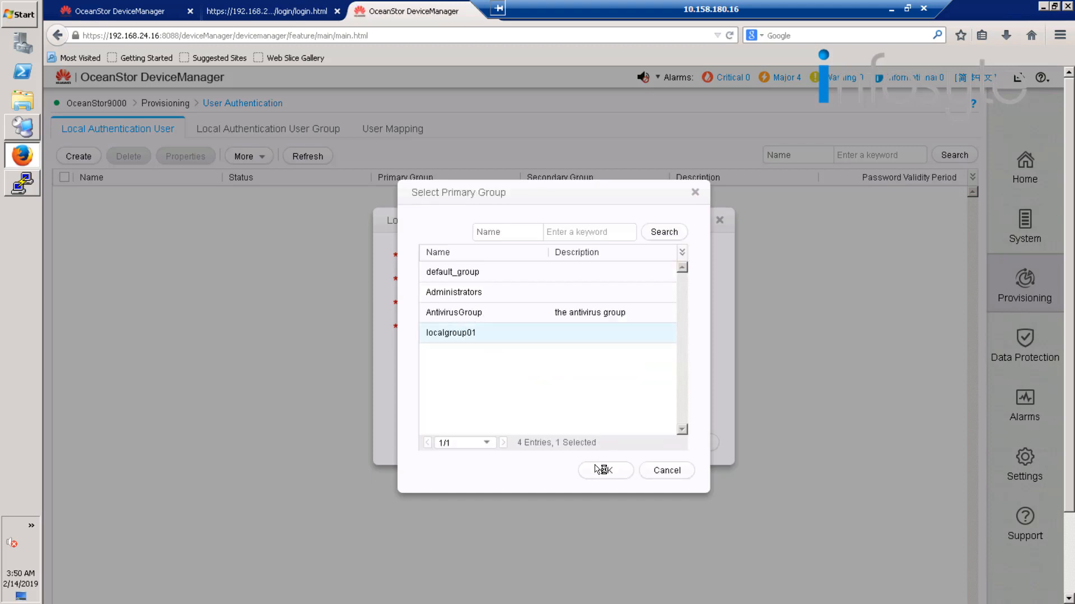
{"action": "left_click", "coordinate": [601, 470]}
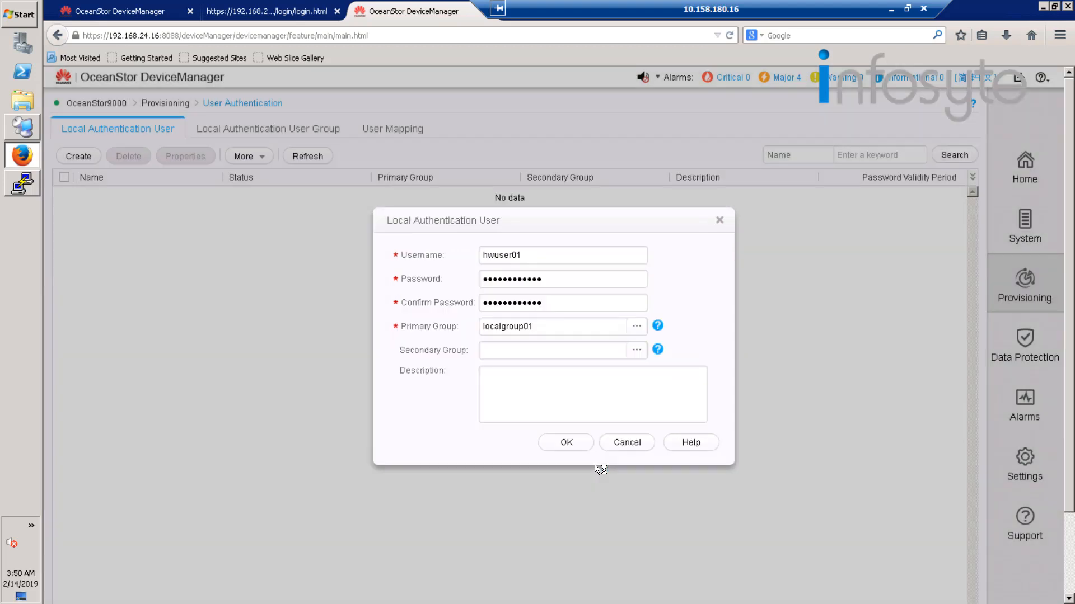
{"action": "left_click", "coordinate": [583, 451]}
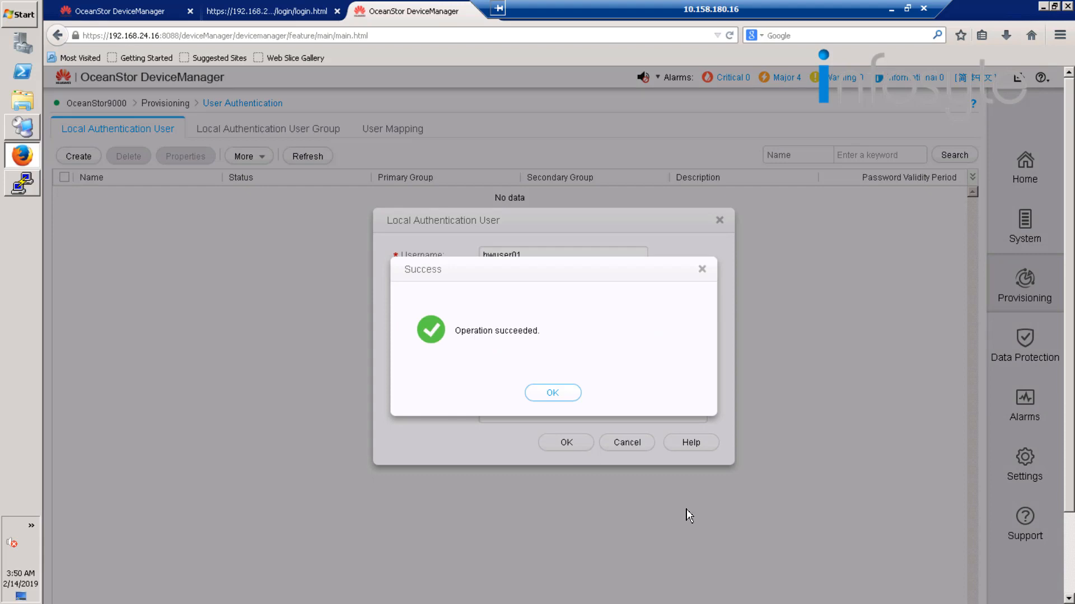
{"action": "left_click", "coordinate": [553, 397]}
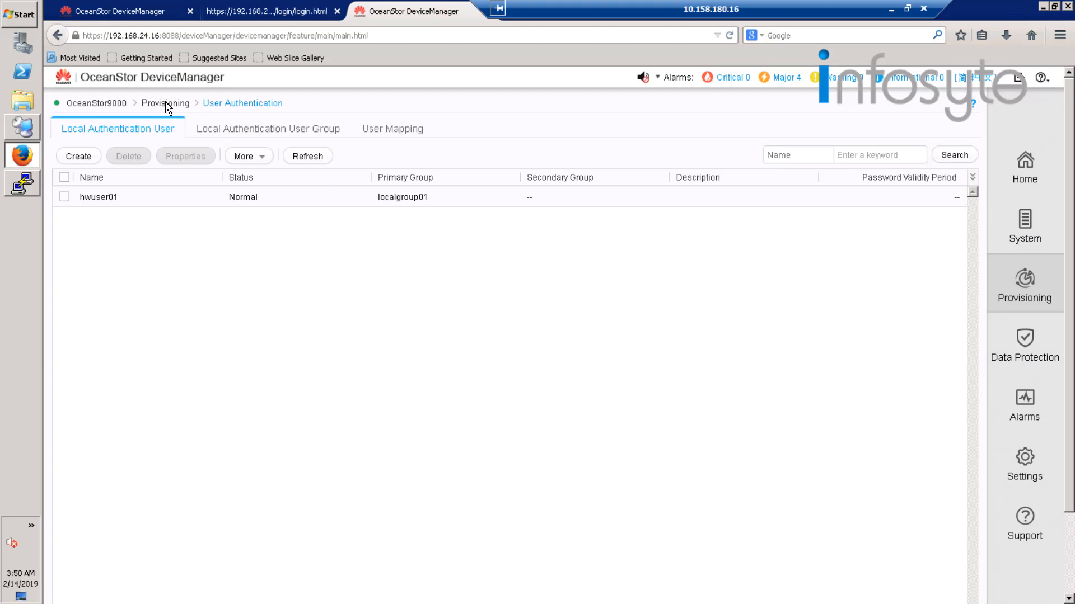
Create a directory named dir001 under the root path from Provisioning, accepting the default owner and permissions.
{"action": "left_click", "coordinate": [165, 105]}
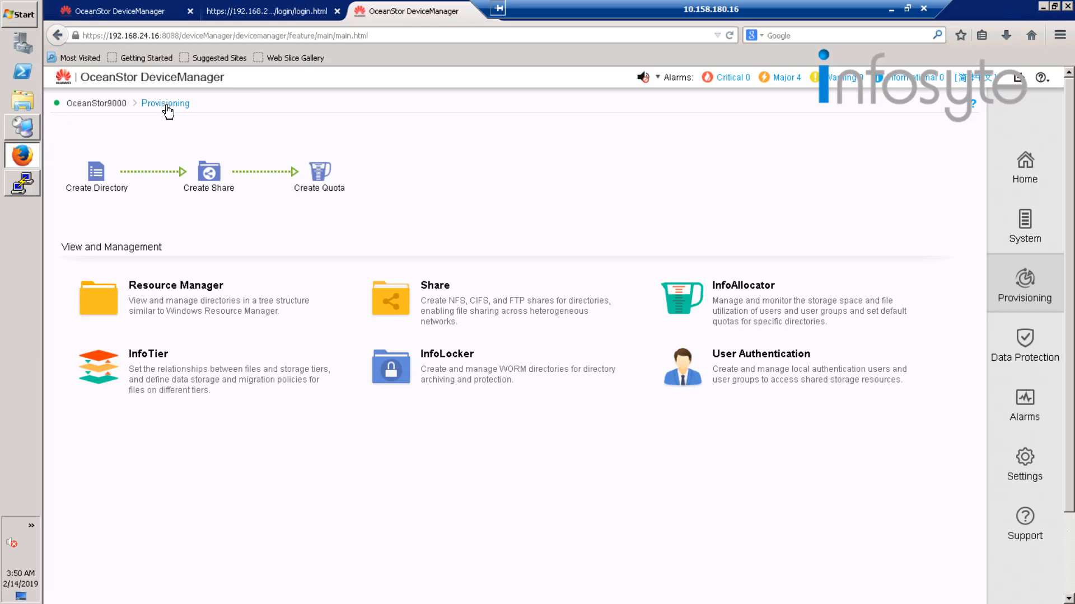
{"action": "left_click", "coordinate": [99, 189]}
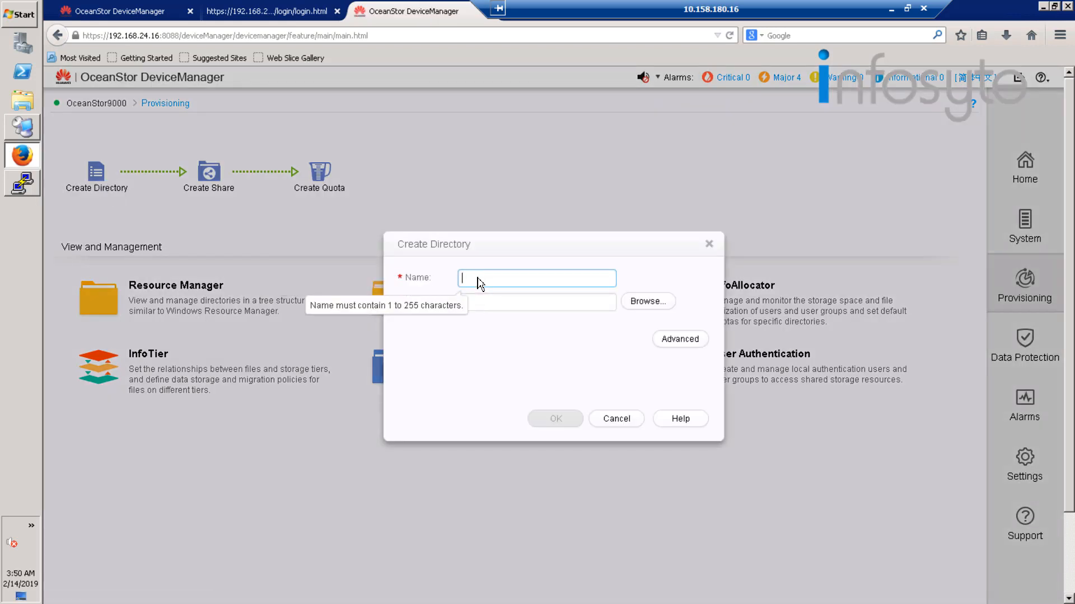
{"action": "type", "text": "dir001"}
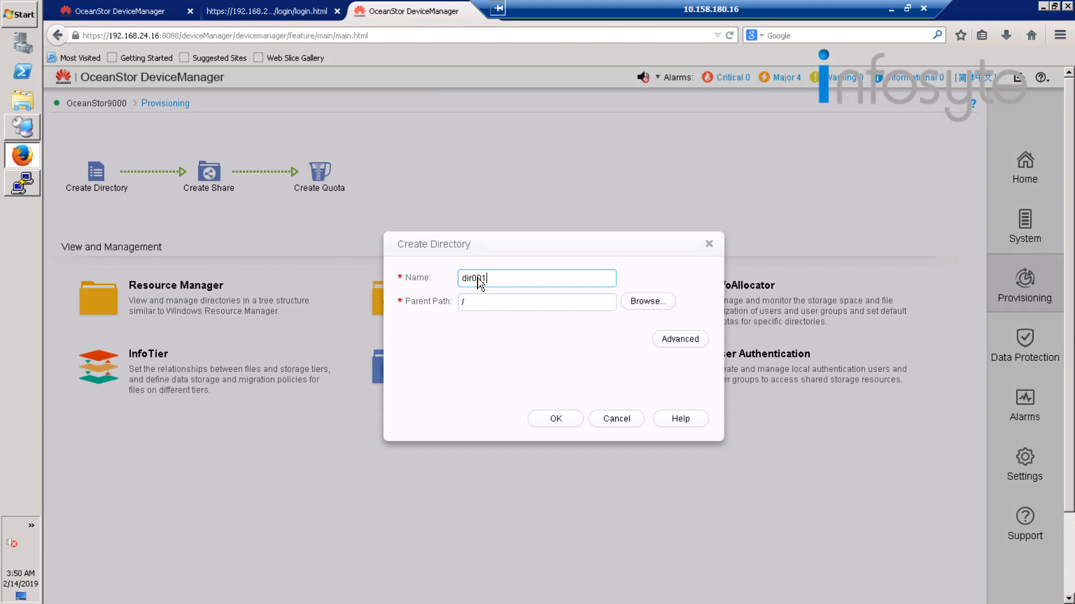
{"action": "left_click", "coordinate": [698, 340]}
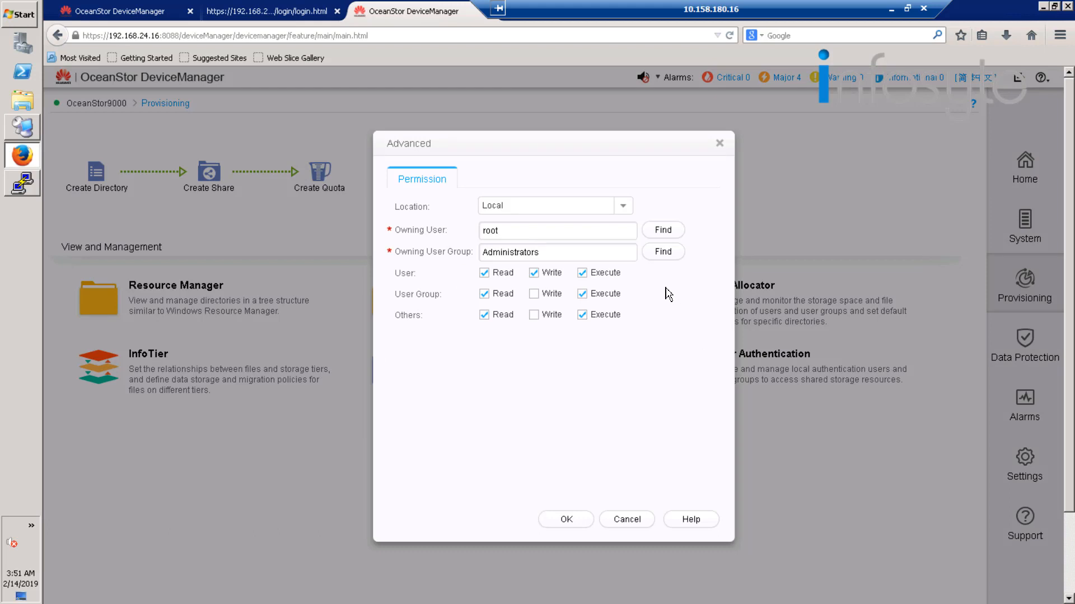
{"action": "left_click", "coordinate": [566, 519]}
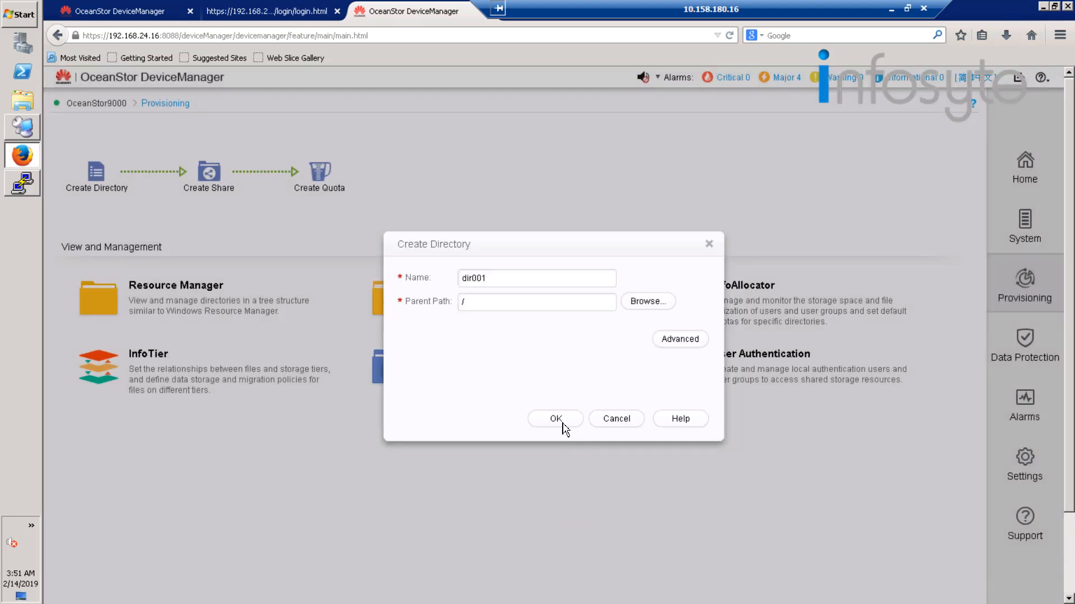
{"action": "left_click", "coordinate": [563, 425]}
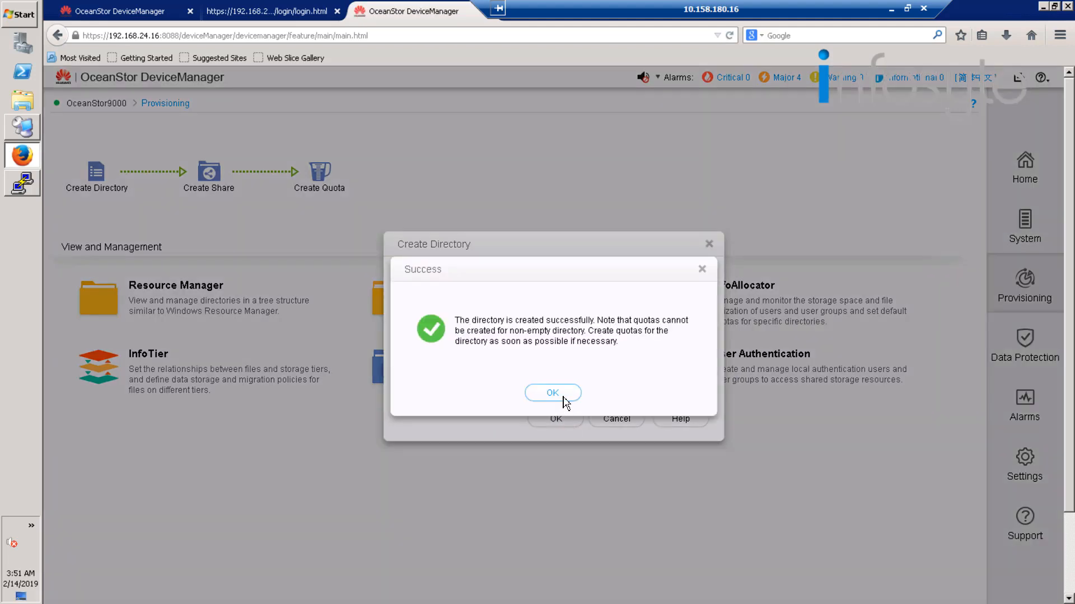
{"action": "left_click", "coordinate": [563, 397]}
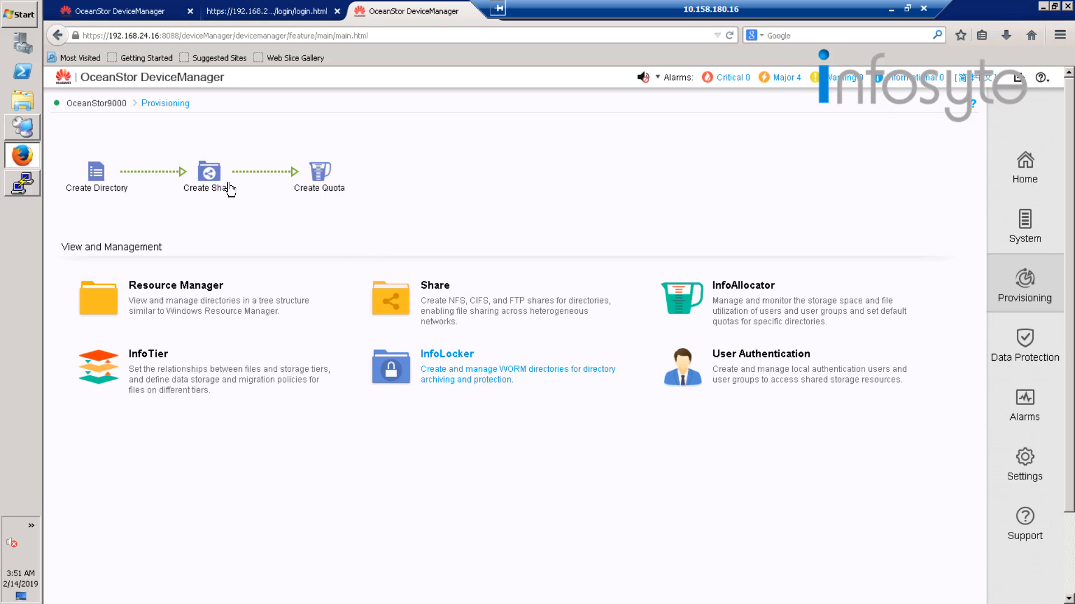
Start a new share of type CIFS (Windows/MAC) with the path /dir001 and proceed to its permission settings.
{"action": "left_click", "coordinate": [209, 179]}
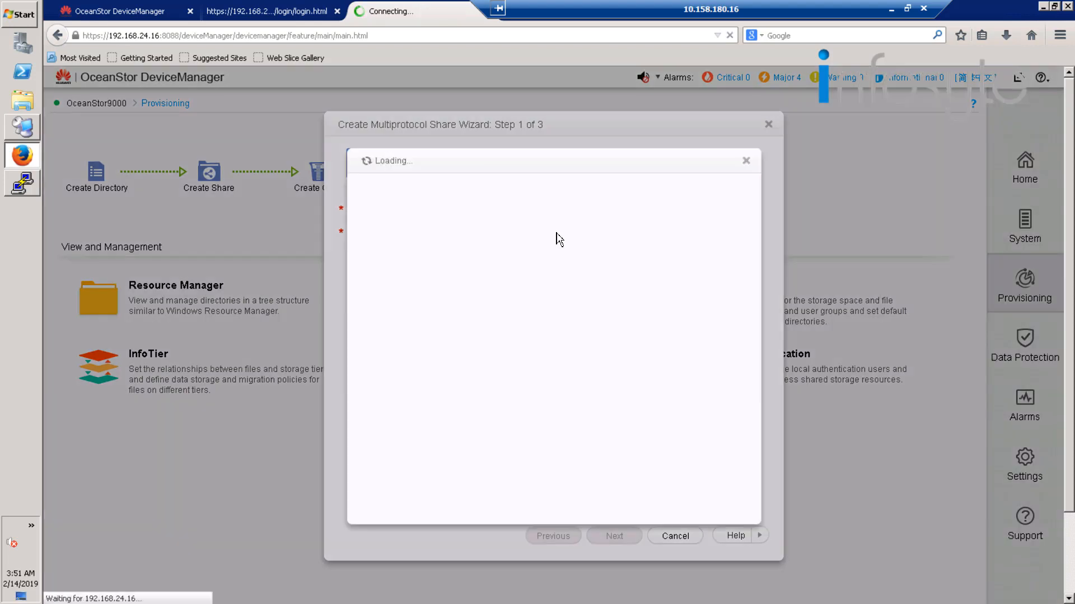
{"action": "left_click", "coordinate": [412, 206]}
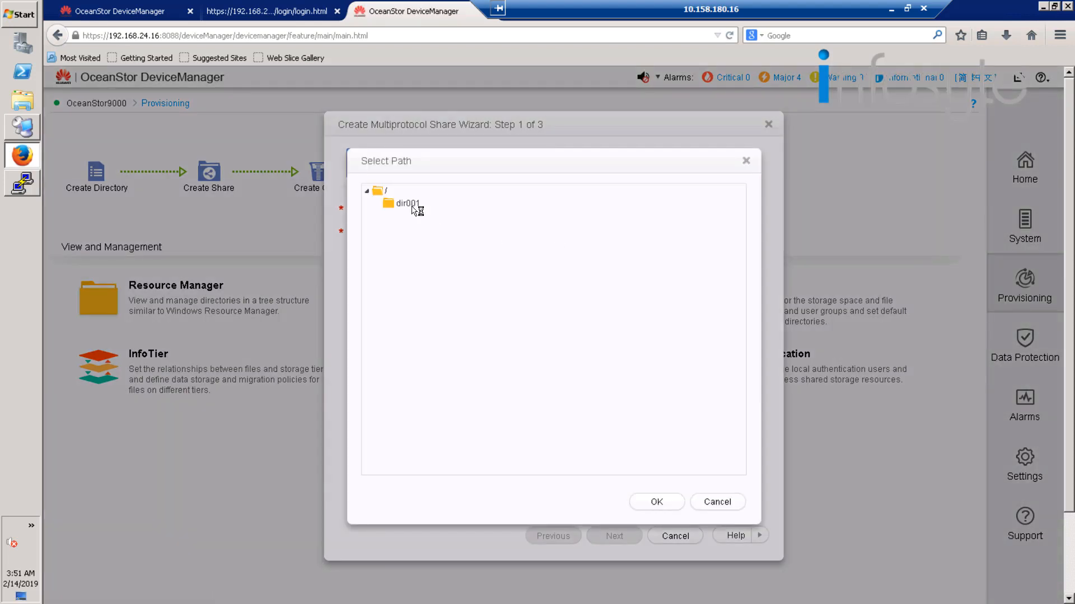
{"action": "left_click", "coordinate": [650, 500]}
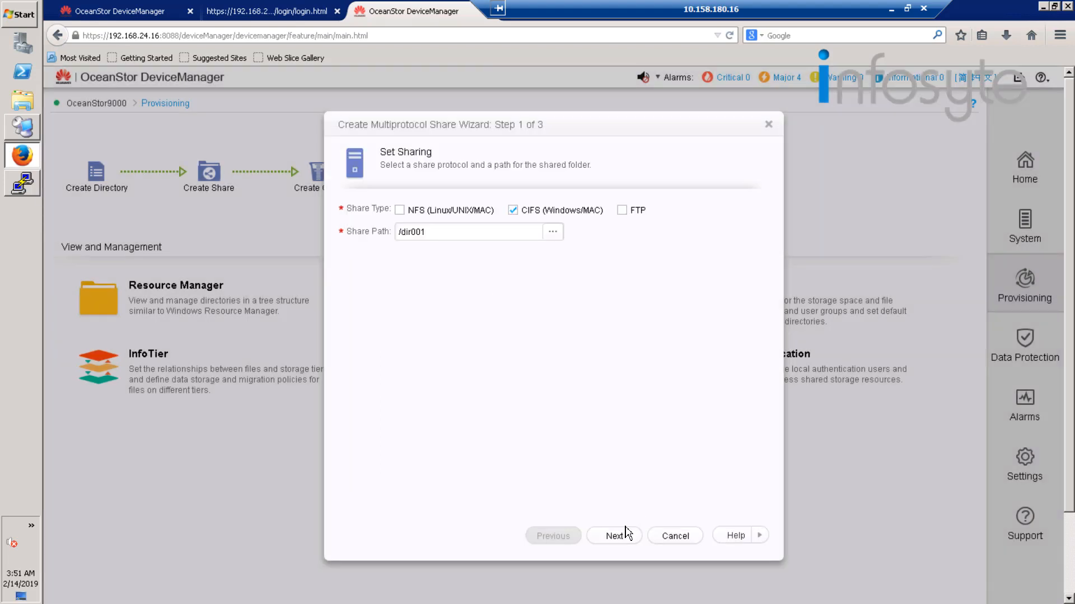
{"action": "left_click", "coordinate": [626, 536]}
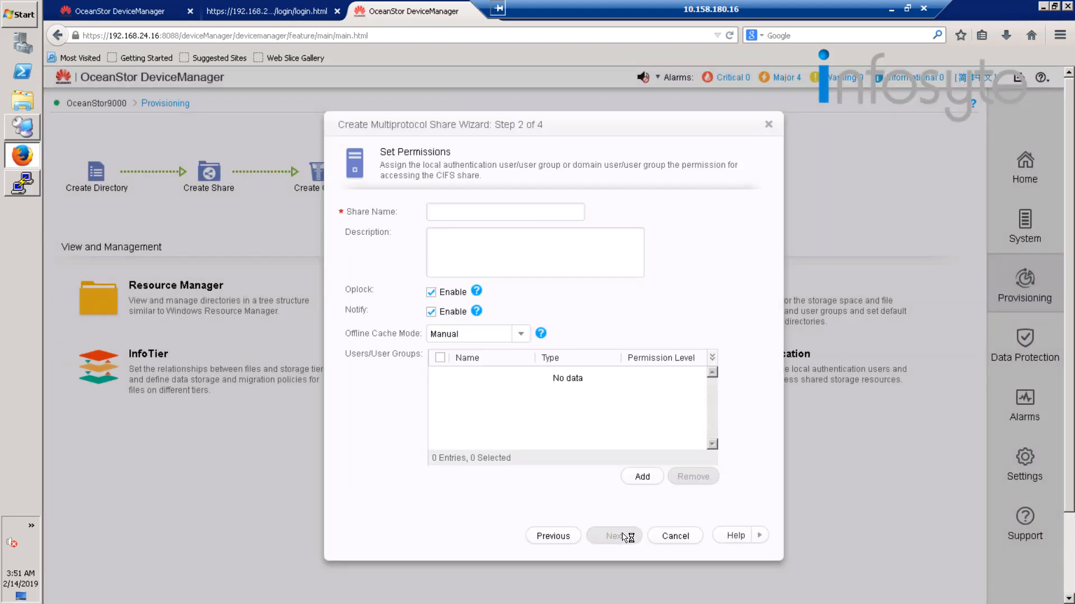
Name the CIFS share dir001 and select the existing local authentication user hwuser01 for its access permissions.
{"action": "left_click", "coordinate": [476, 218]}
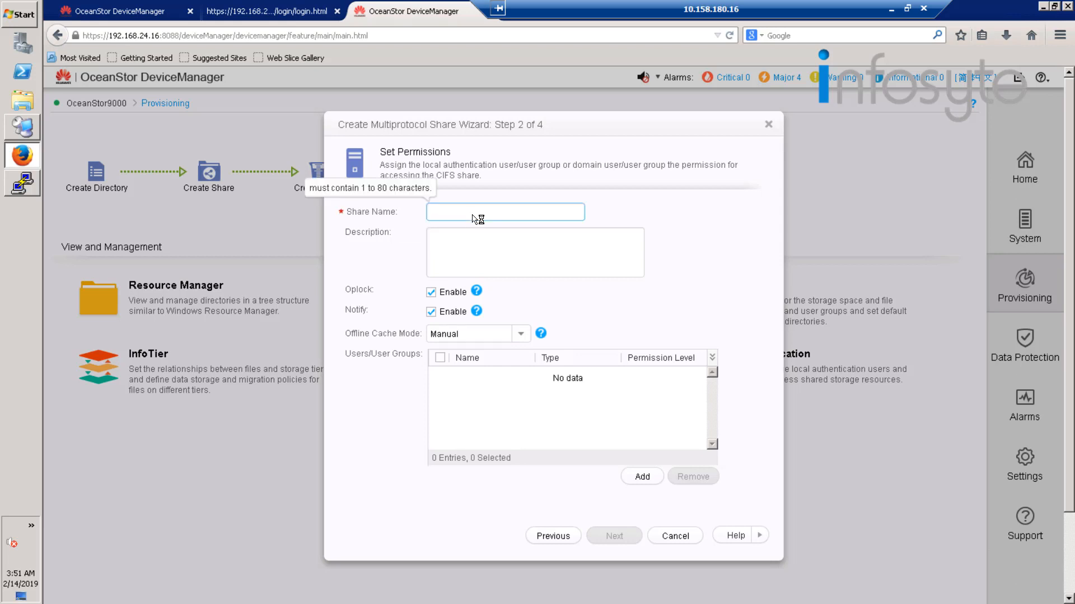
{"action": "type", "text": "dir001"}
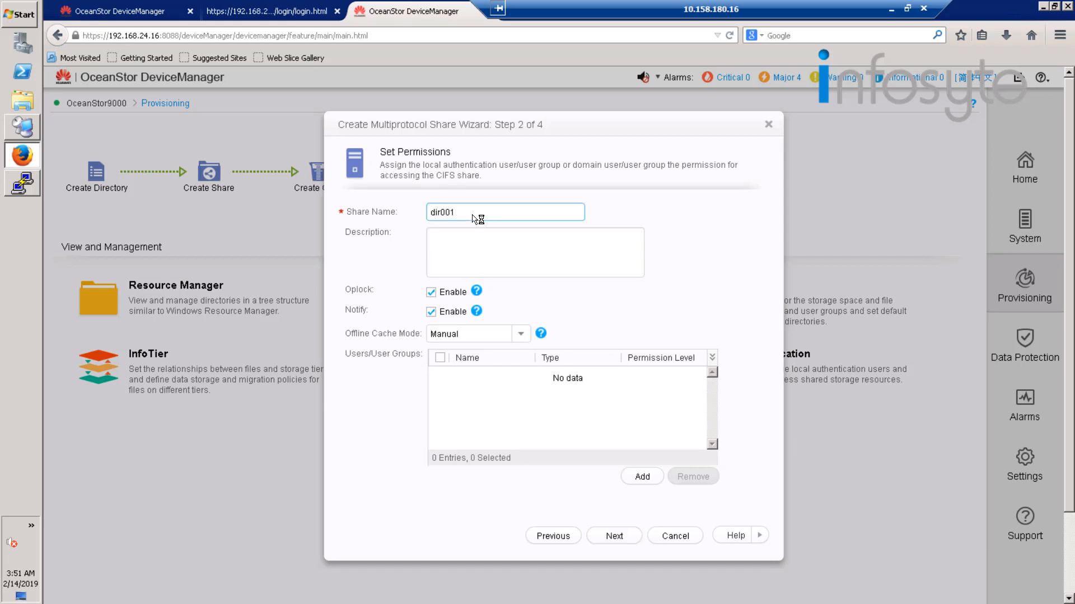
{"action": "left_click", "coordinate": [643, 477]}
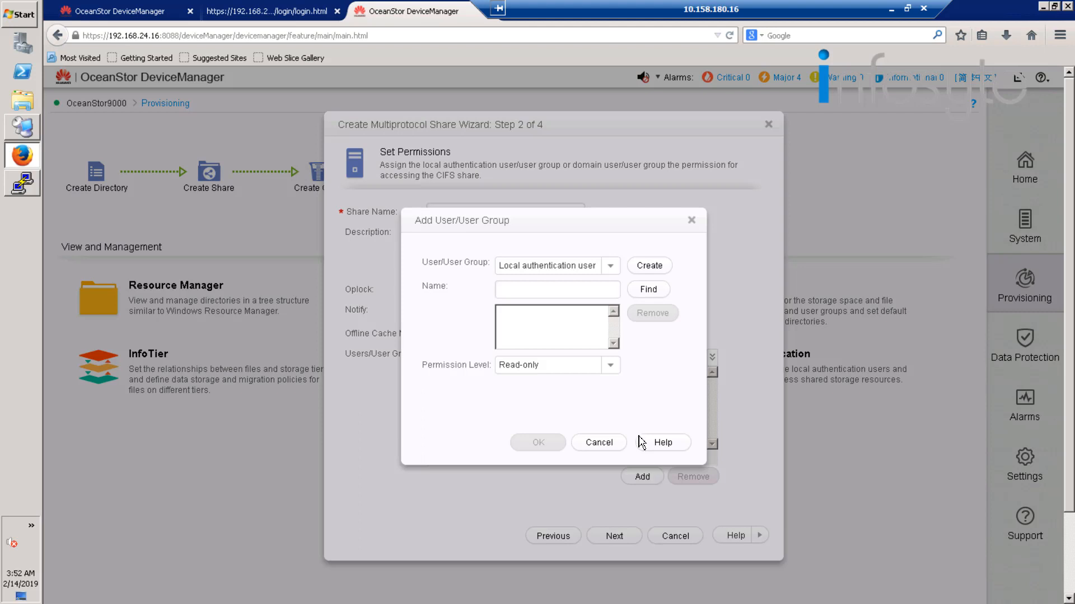
{"action": "left_click", "coordinate": [648, 290]}
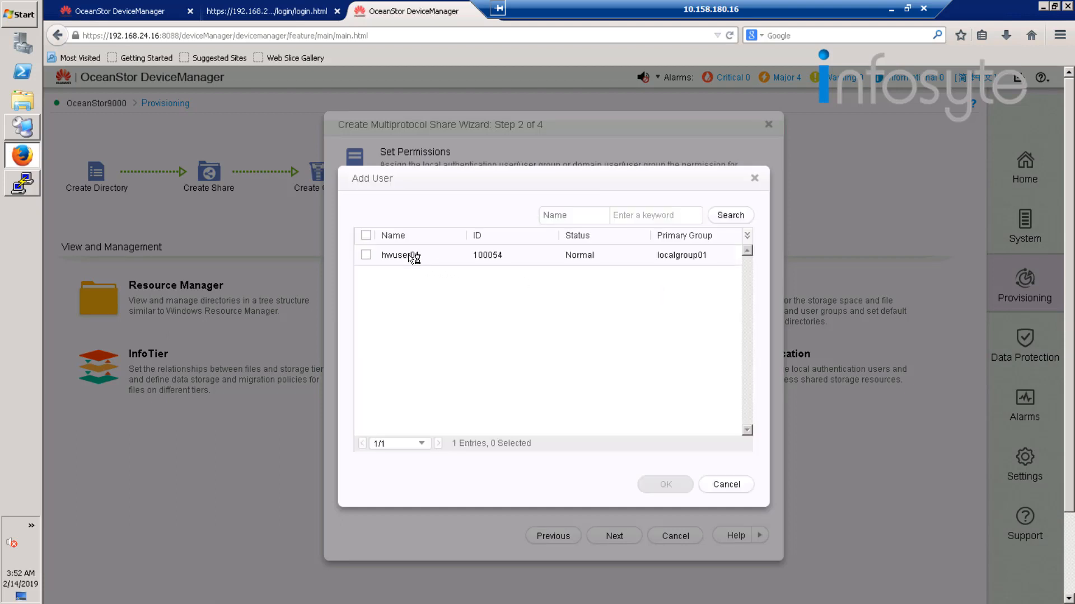
{"action": "left_click", "coordinate": [365, 254]}
{"action": "left_click", "coordinate": [366, 255]}
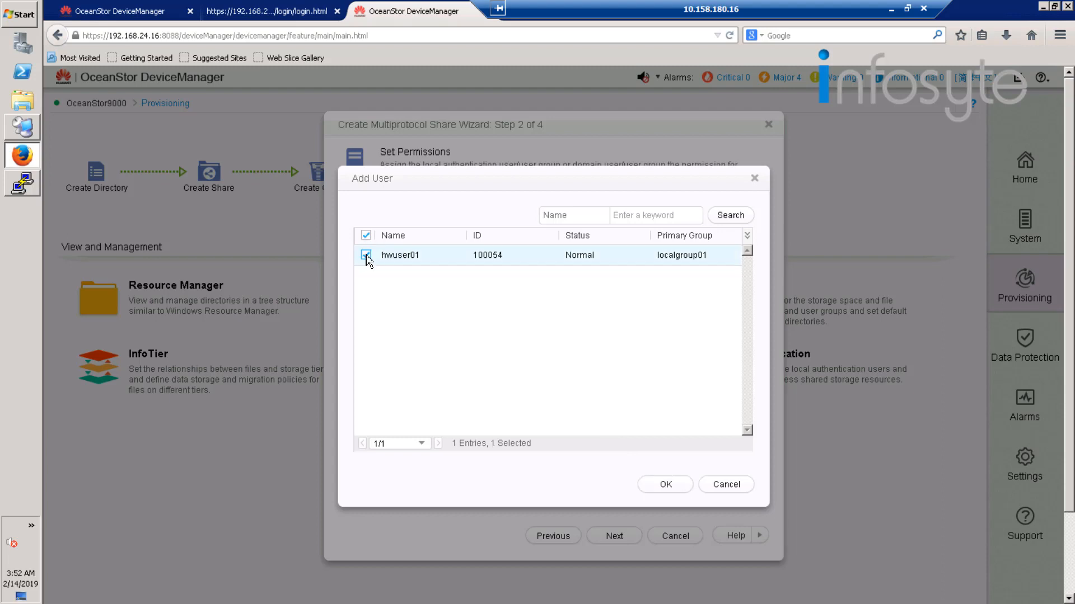
{"action": "left_click", "coordinate": [666, 485]}
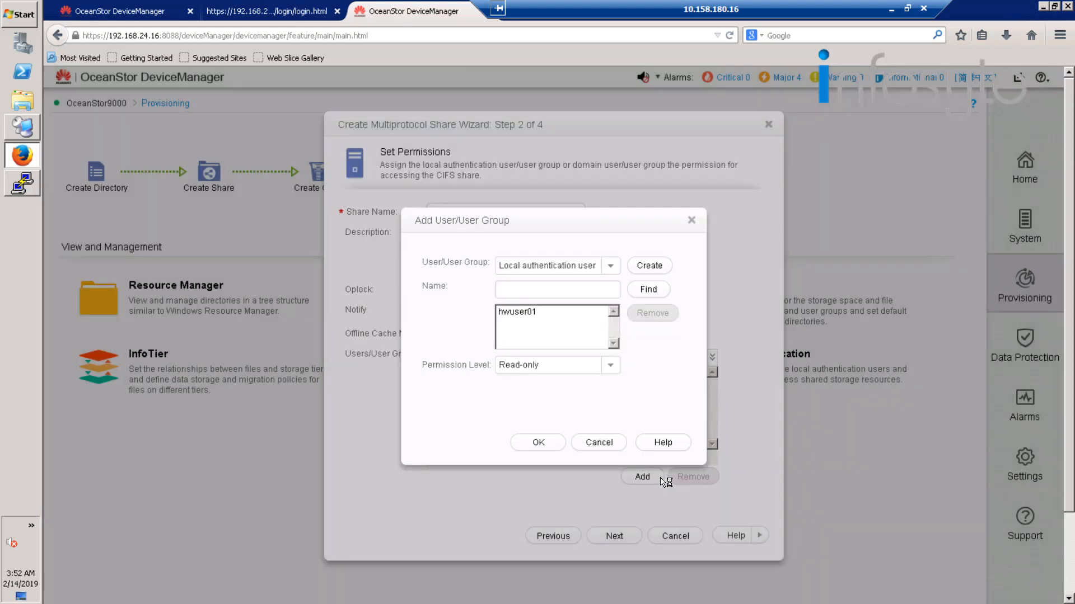
Give hwuser01 the Full control permission level and add the user to the share's permission list.
{"action": "left_click", "coordinate": [610, 367]}
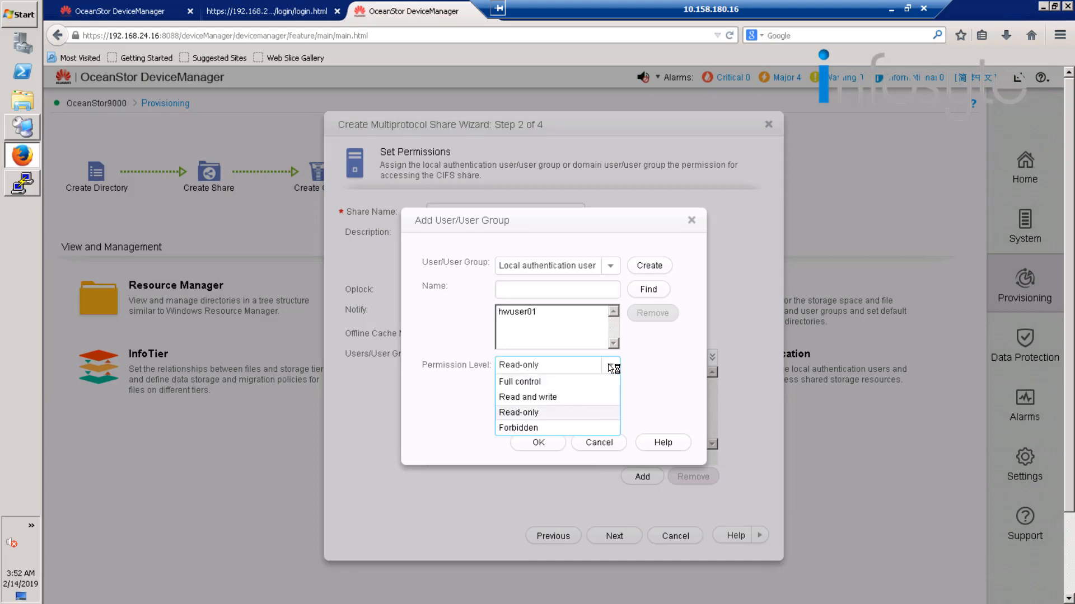
{"action": "left_click", "coordinate": [561, 383]}
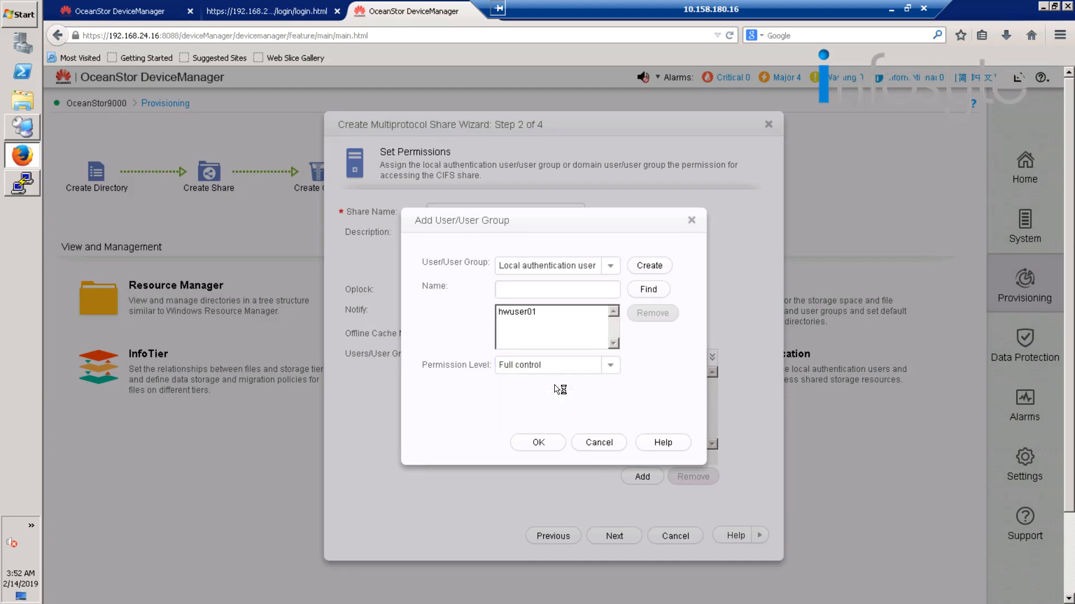
{"action": "left_click", "coordinate": [543, 444]}
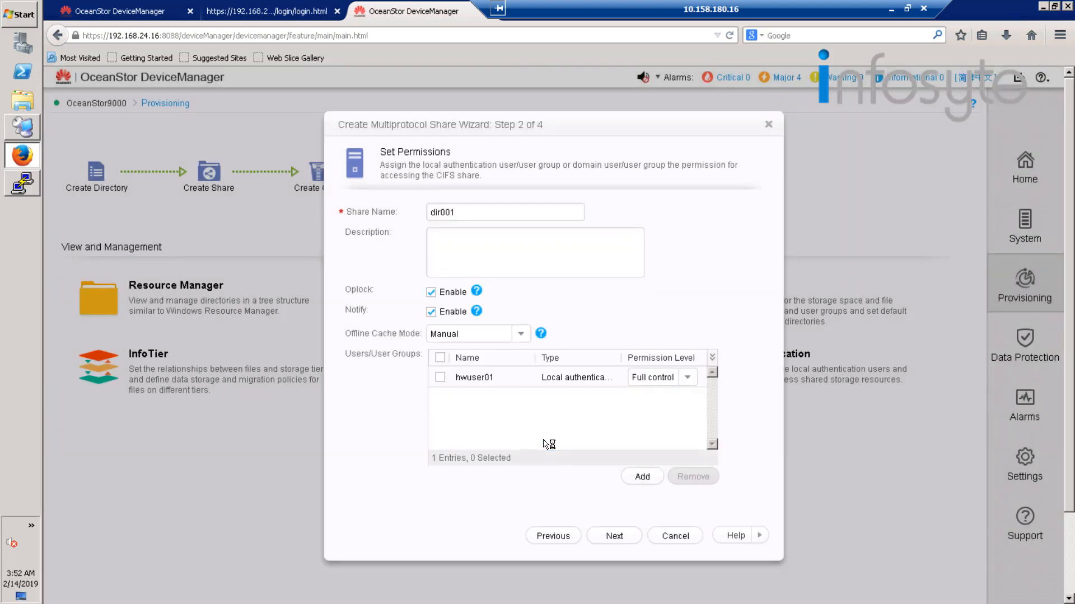
Proceed to the share summary, finish creating the CIFS share and close the wizard.
{"action": "left_click", "coordinate": [626, 538]}
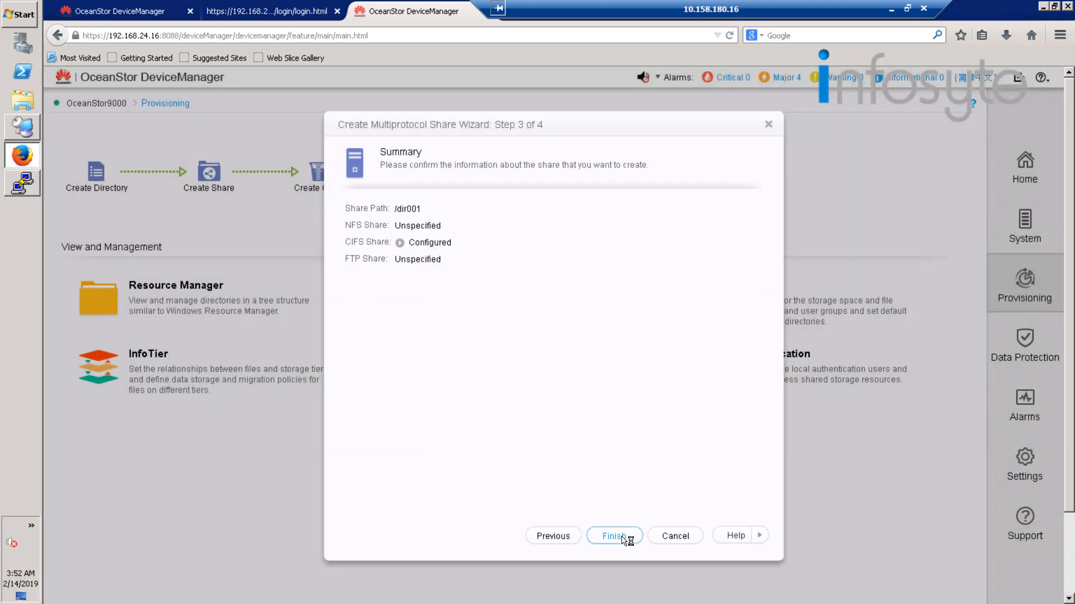
{"action": "left_click", "coordinate": [624, 537]}
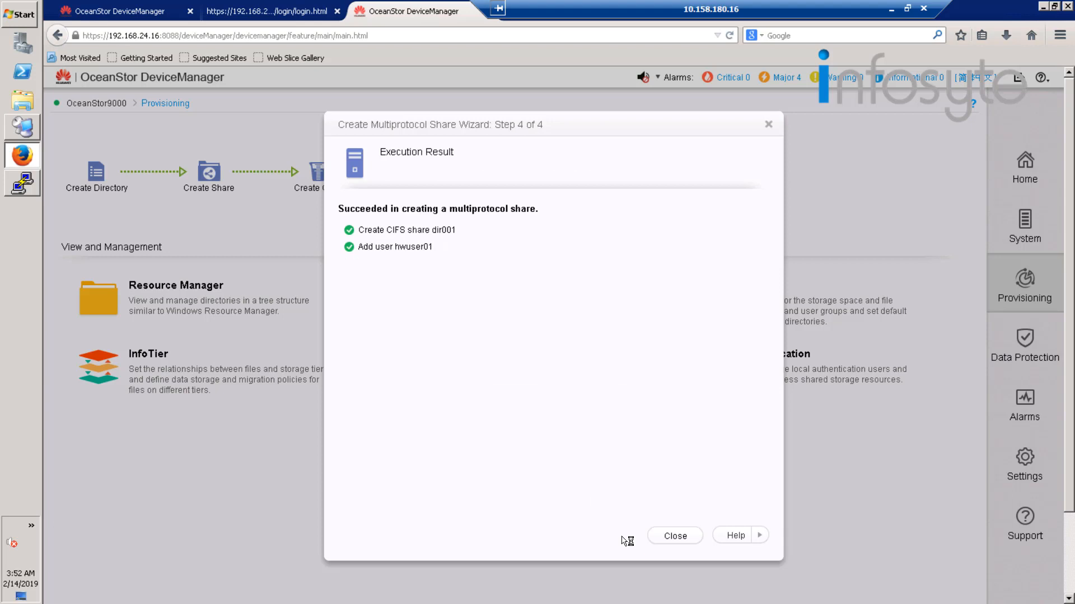
{"action": "left_click", "coordinate": [665, 539]}
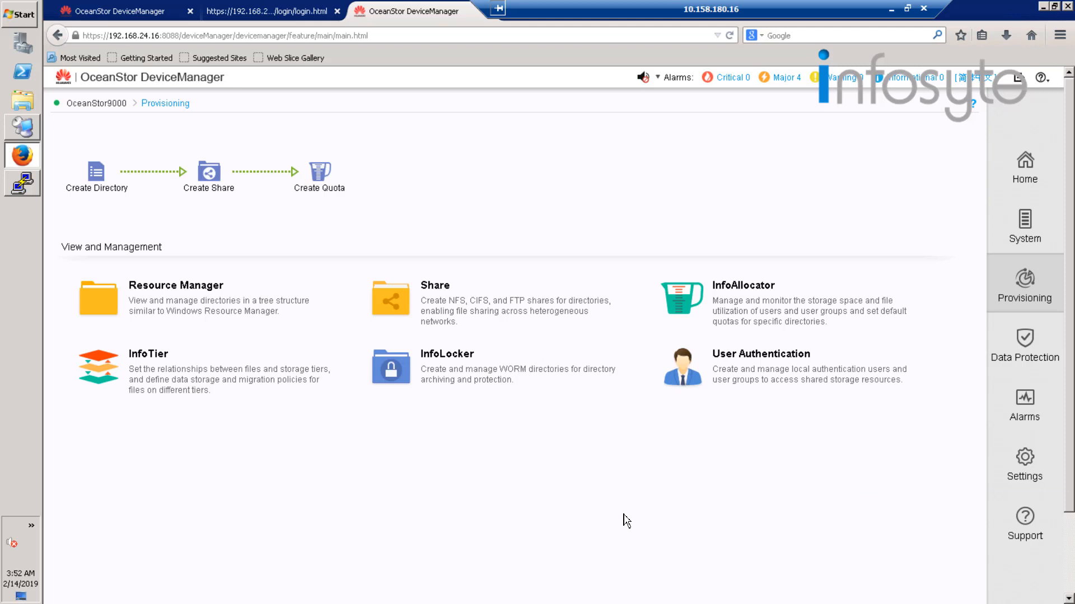
Switch to Remote Desktop Connection Manager and connect to the Win_CiFS server.
{"action": "left_click", "coordinate": [32, 133]}
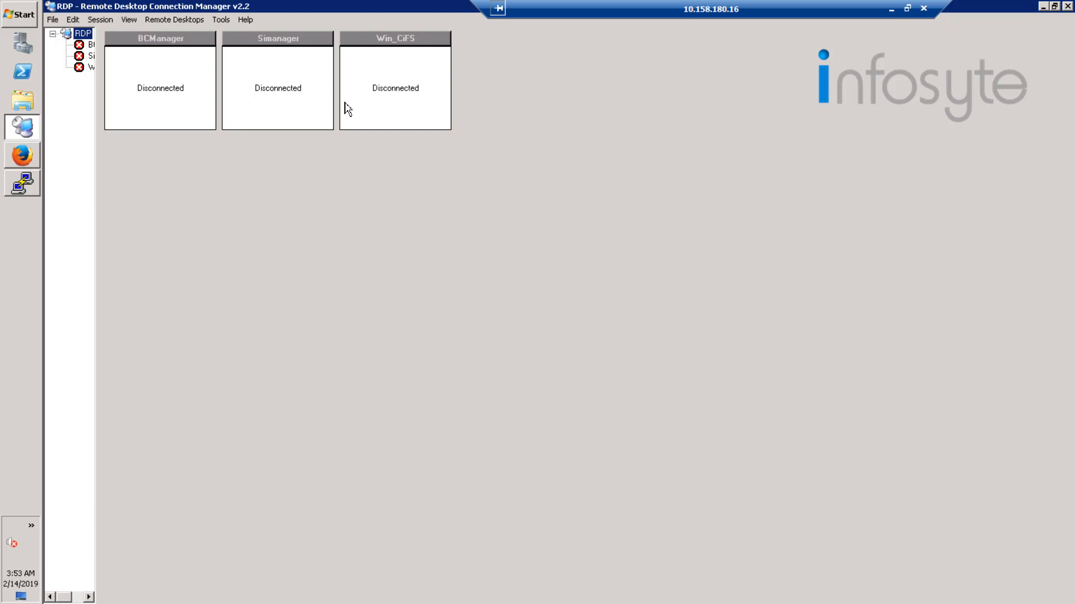
{"action": "left_click", "coordinate": [397, 41]}
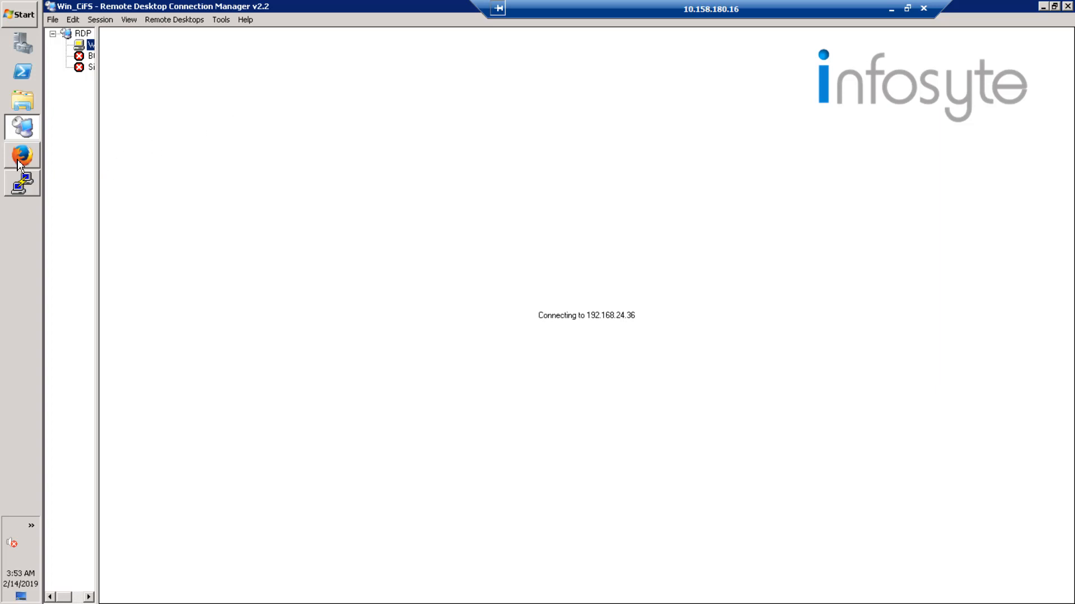
Return to OceanStor DeviceManager in Firefox, open the System page and enlarge the node list area.
{"action": "mouse_move", "coordinate": [19, 164]}
{"action": "left_click", "coordinate": [119, 158]}
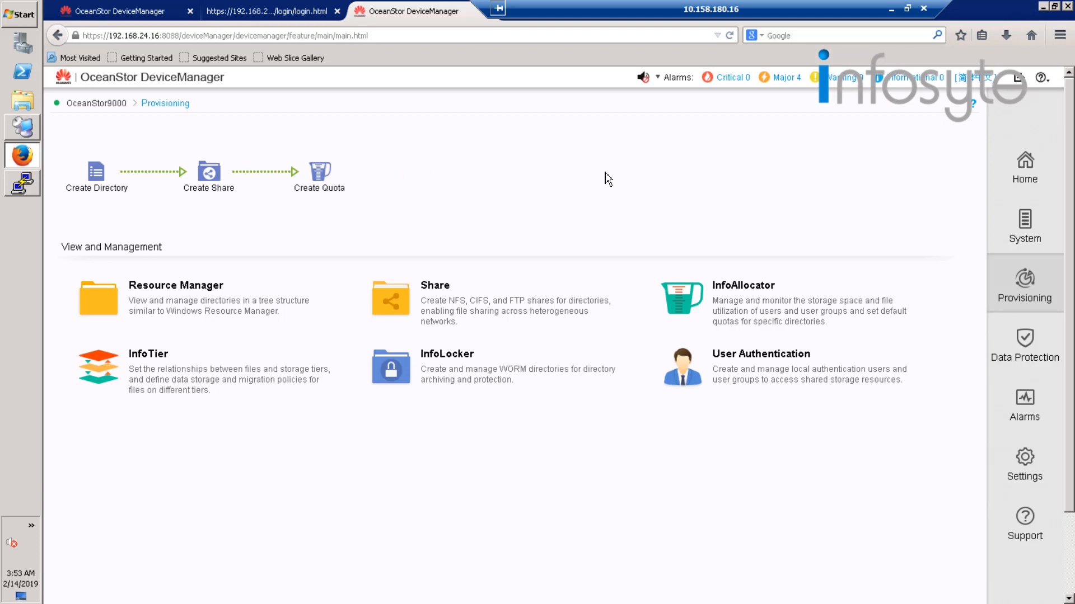
{"action": "left_click", "coordinate": [1027, 224]}
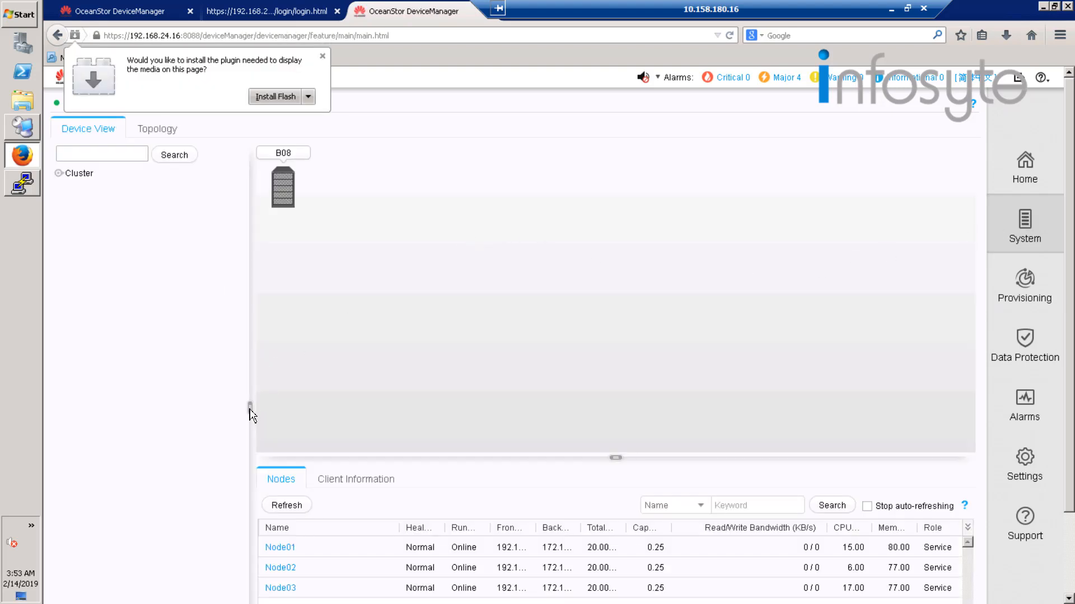
{"action": "left_click_drag", "start_coordinate": [249, 409], "coordinate": [160, 402]}
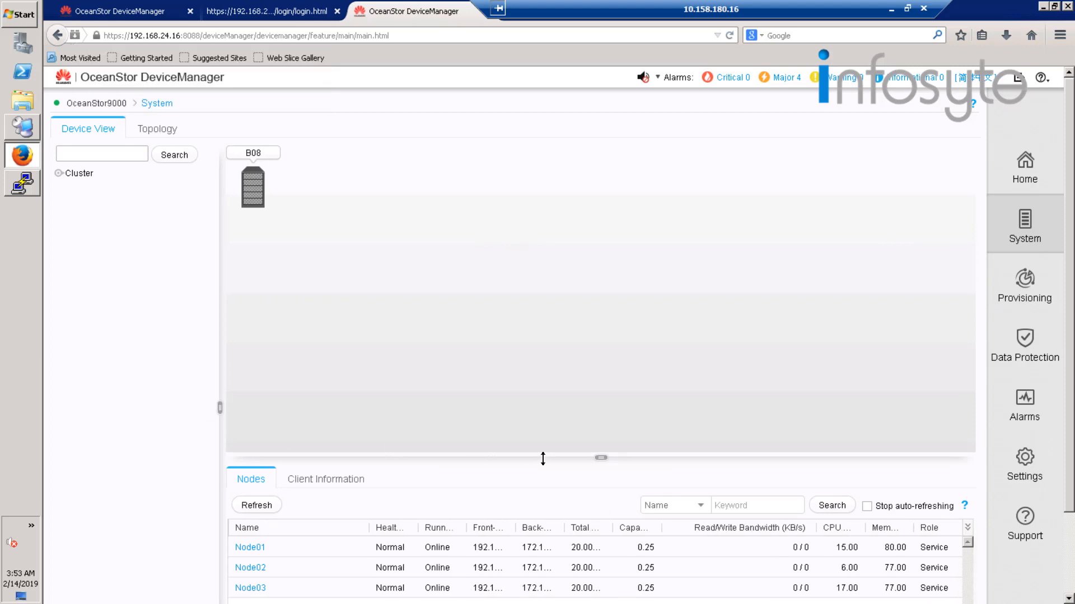
{"action": "left_click_drag", "start_coordinate": [543, 459], "coordinate": [528, 314]}
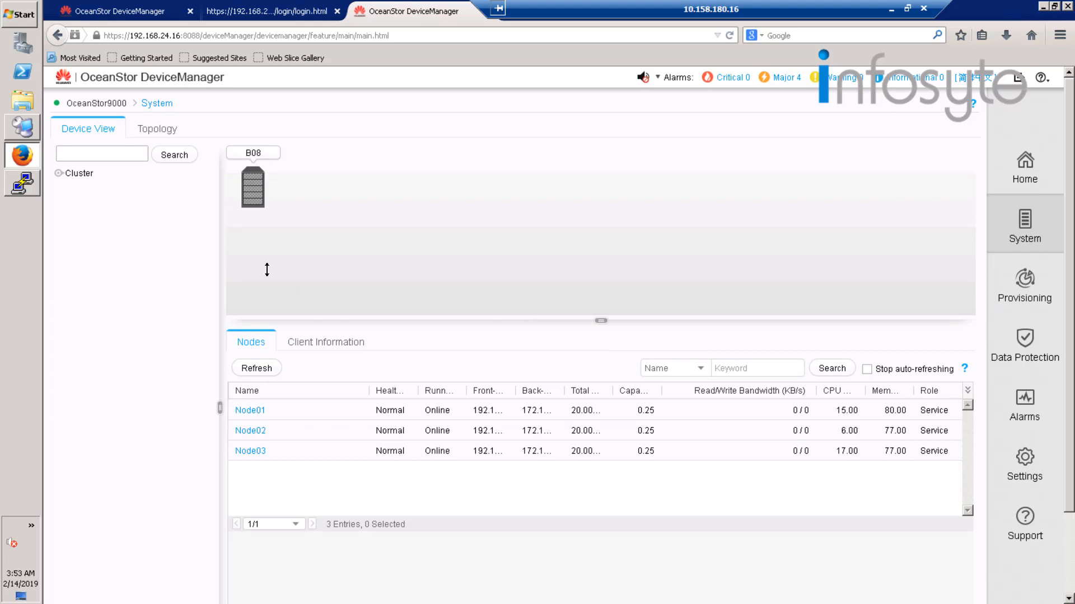
{"action": "left_click_drag", "start_coordinate": [221, 254], "coordinate": [138, 255]}
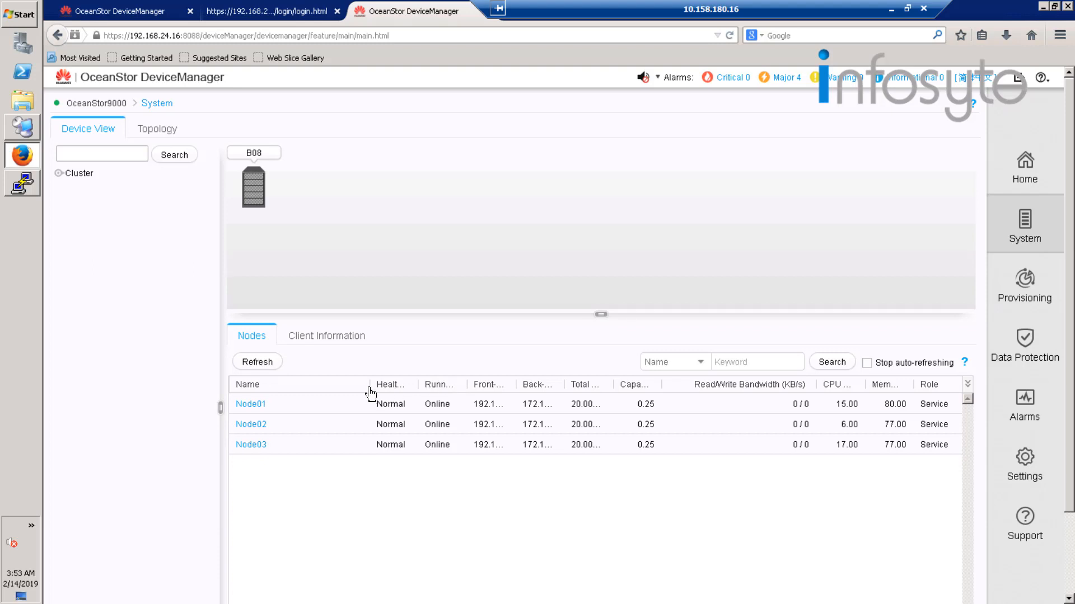
Resize the node table's columns so that the front-end service IP addresses of the three nodes can be read.
{"action": "left_click_drag", "start_coordinate": [369, 388], "coordinate": [312, 384]}
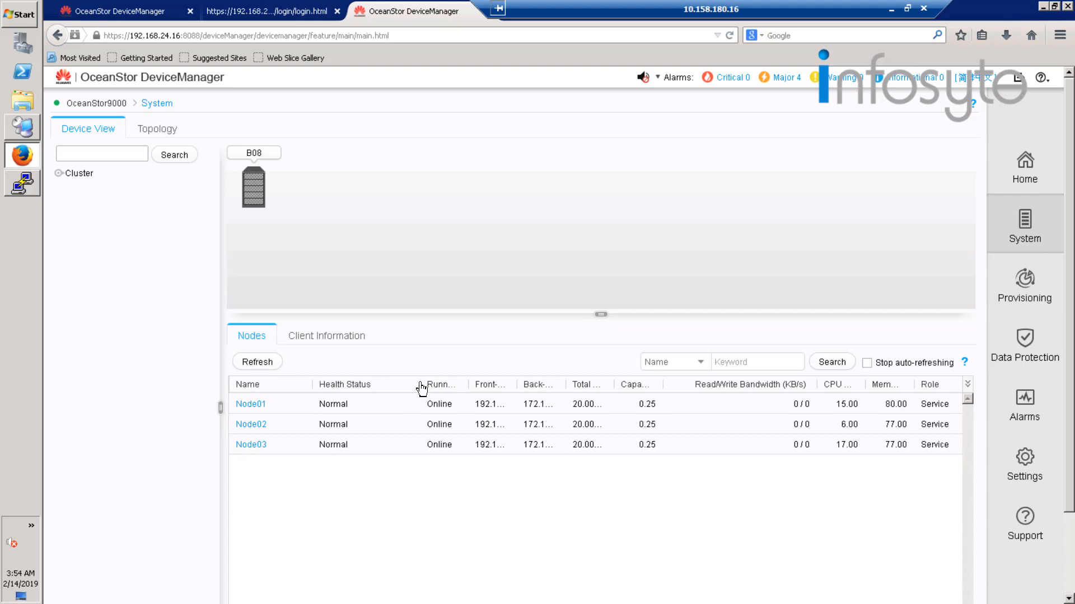
{"action": "left_click_drag", "start_coordinate": [420, 384], "coordinate": [363, 384]}
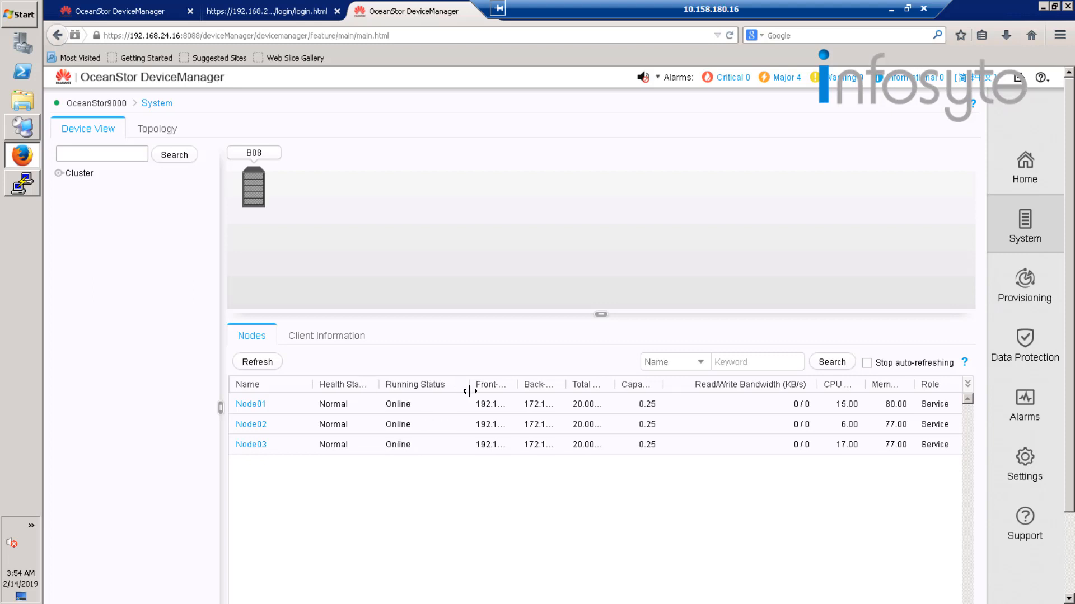
{"action": "left_click_drag", "start_coordinate": [469, 385], "coordinate": [407, 384]}
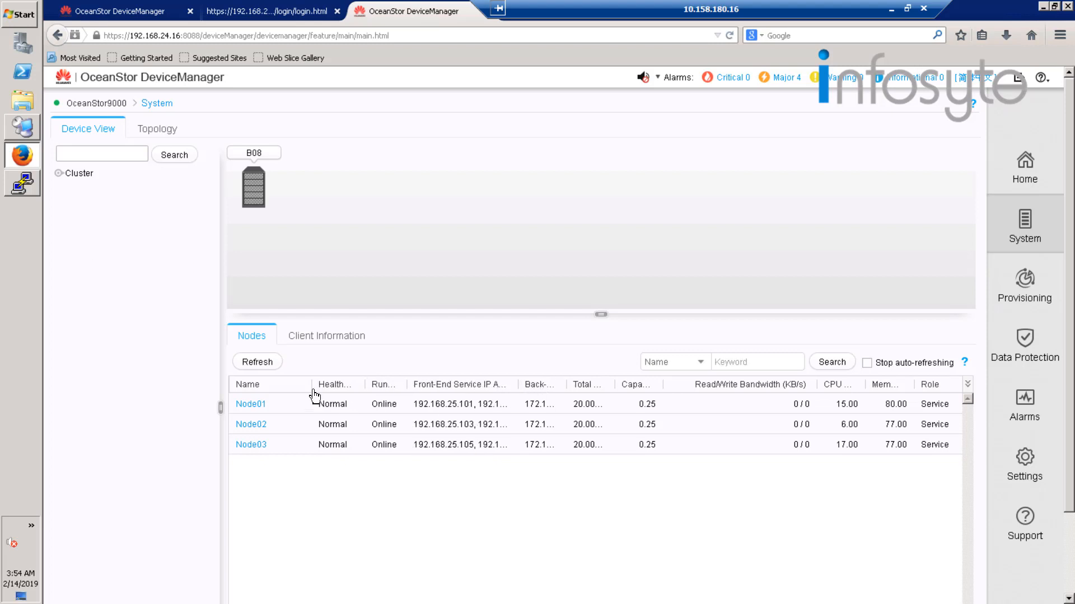
{"action": "left_click_drag", "start_coordinate": [284, 384], "coordinate": [276, 385]}
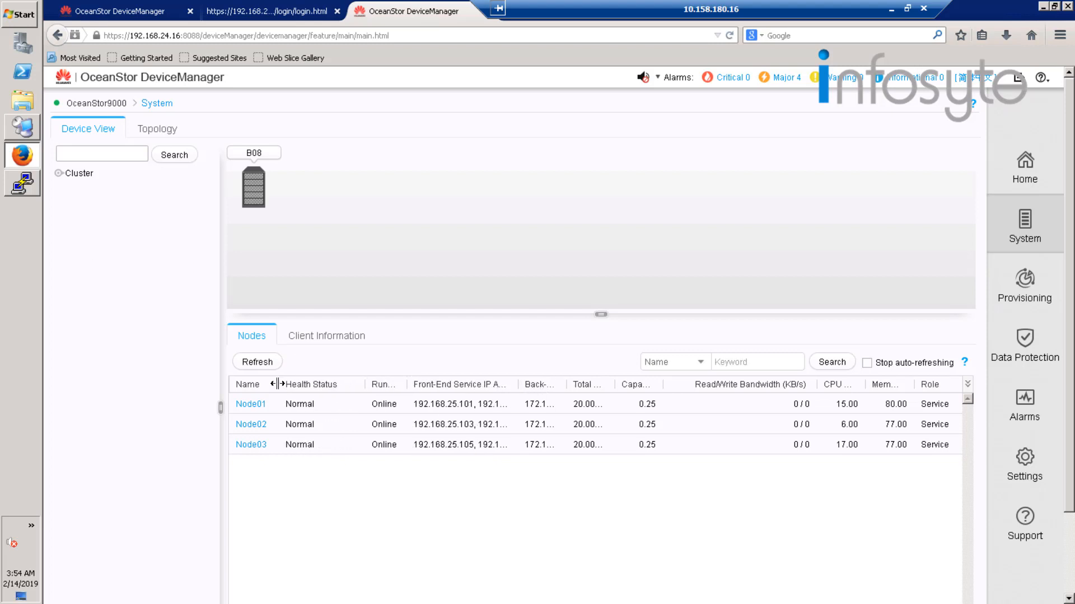
{"action": "left_click_drag", "start_coordinate": [366, 384], "coordinate": [315, 384]}
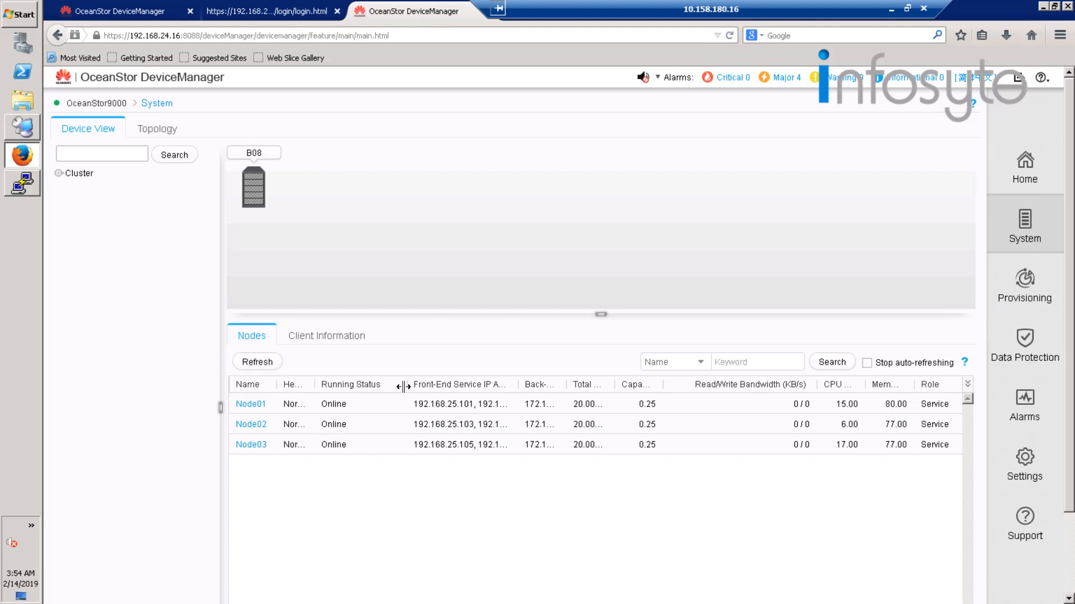
{"action": "left_click_drag", "start_coordinate": [404, 384], "coordinate": [358, 385]}
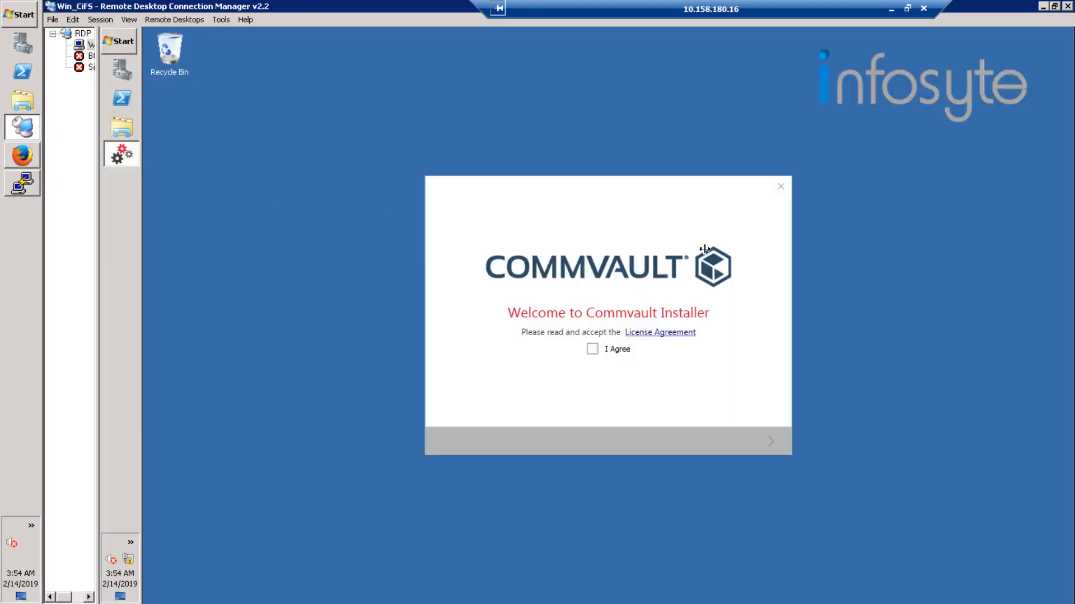
Switch to the Win_CiFS remote session, dismiss the Commvault installer and open a Command Prompt.
{"action": "left_click", "coordinate": [781, 187]}
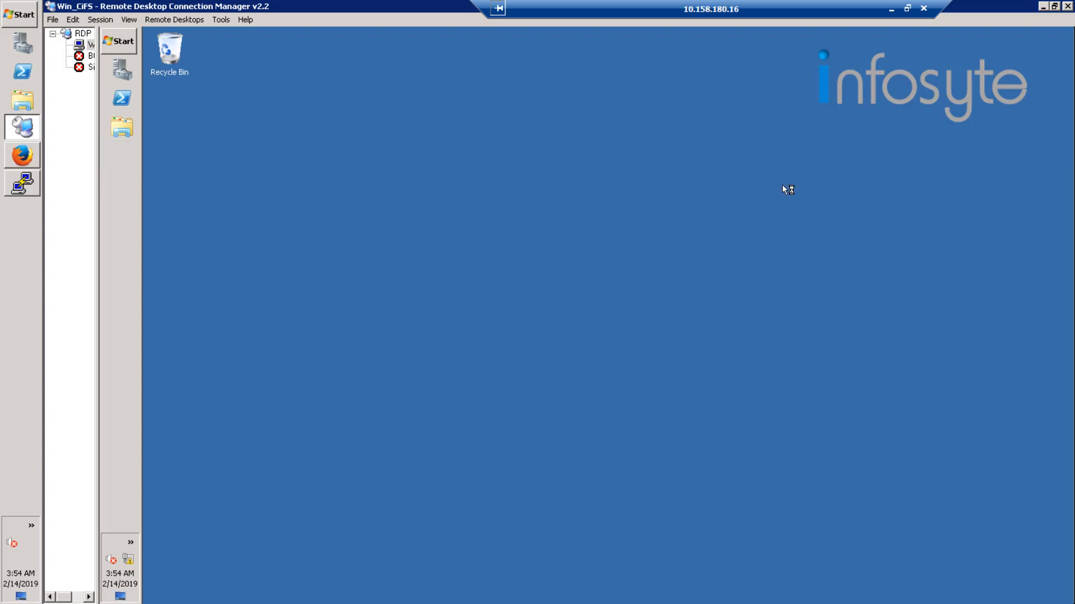
{"action": "left_click", "coordinate": [130, 44]}
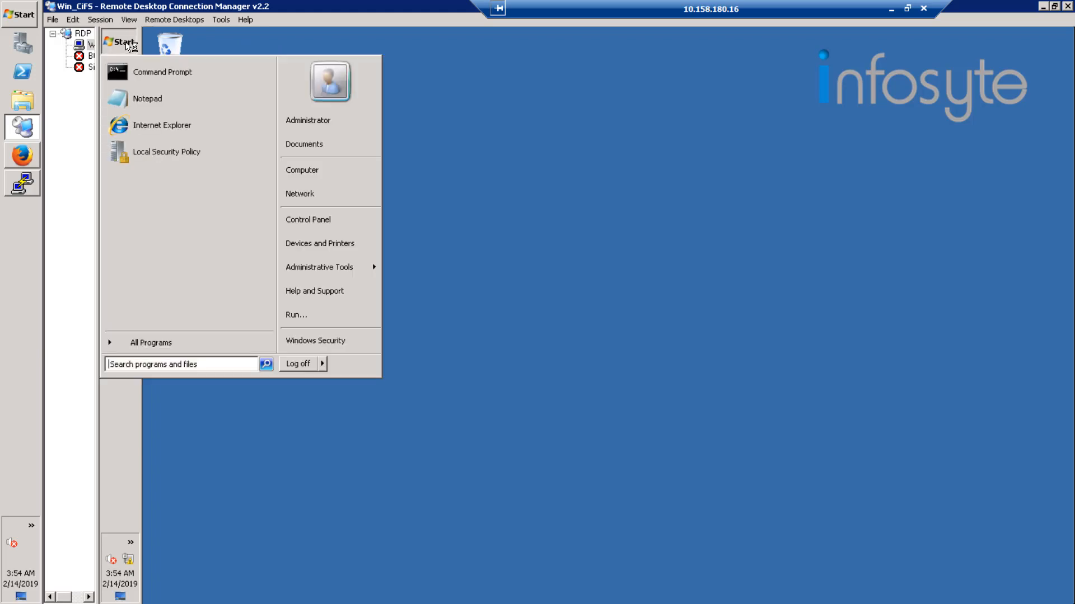
{"action": "left_click", "coordinate": [180, 75]}
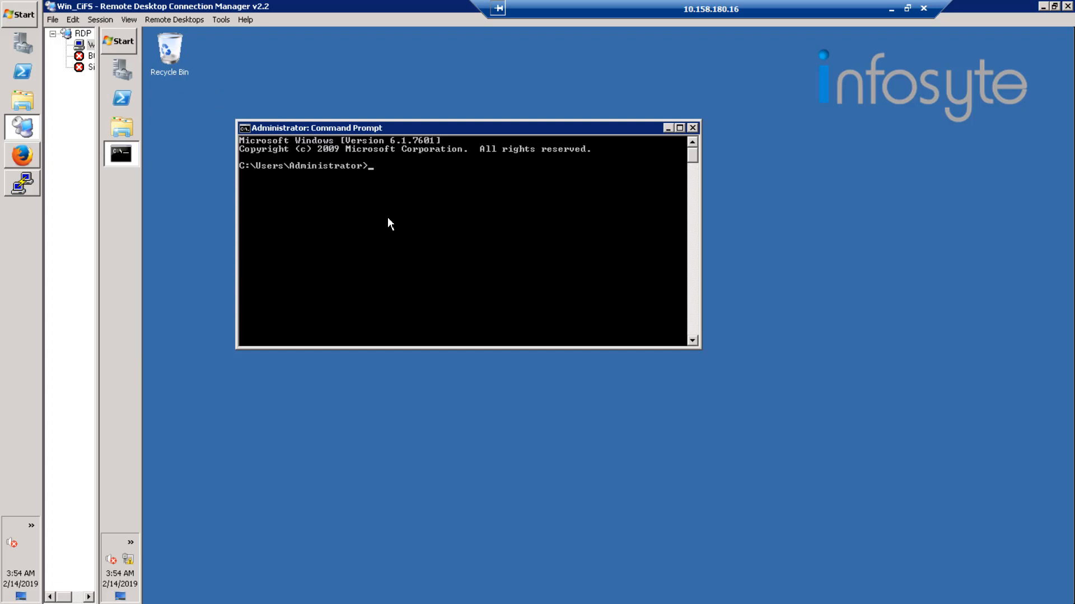
Ping the front-end service IP address 192.168.25.101 to check the connection to Node01.
{"action": "type", "text": "ping 192.168.25.101"}
{"action": "key", "text": "Return"}
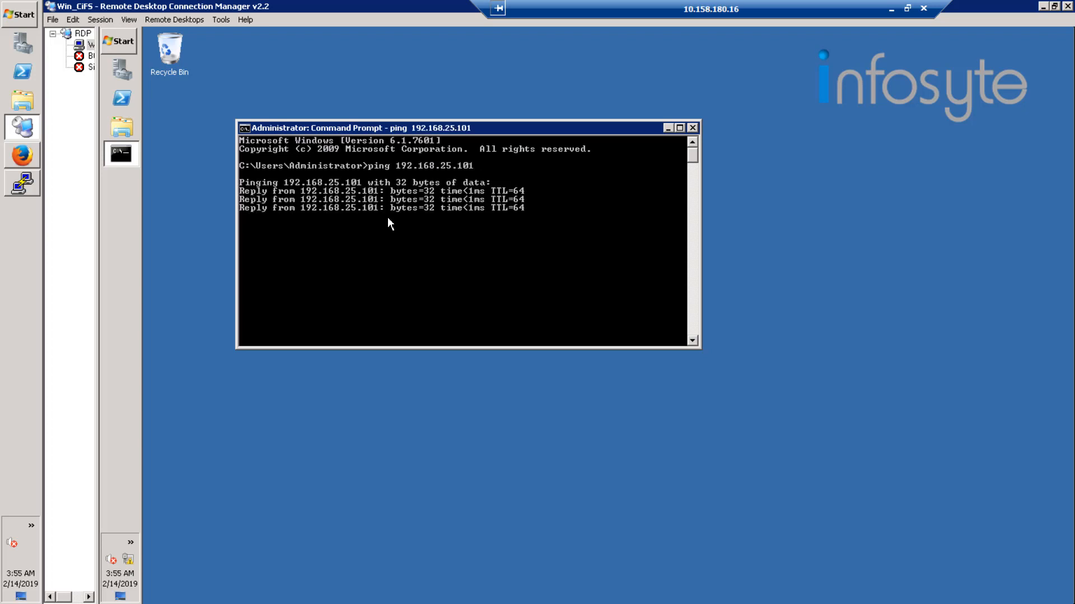
Ping 192.168.25.102 by reusing the previous ping command with the new address.
{"action": "key", "text": "Up"}
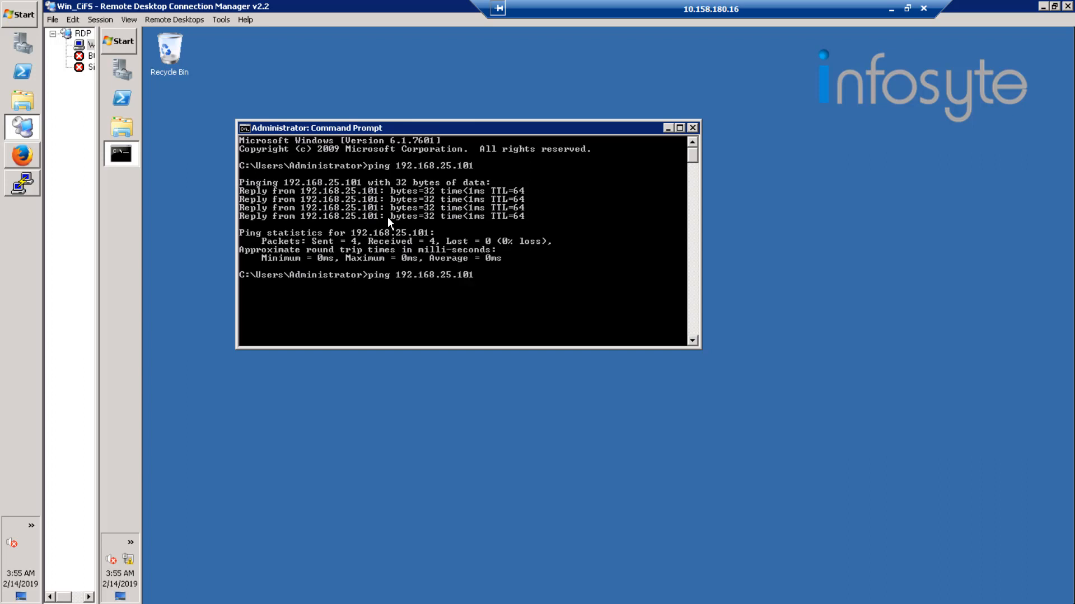
{"action": "key", "text": "BackSpace"}
{"action": "type", "text": "2"}
{"action": "key", "text": "Return"}
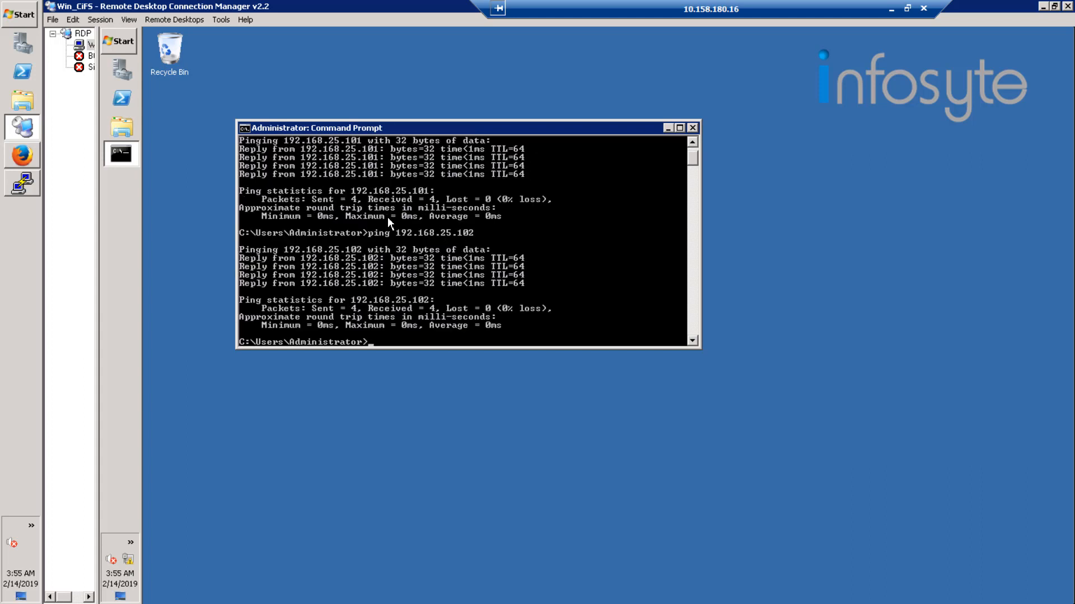
Ping the front-end service IP address 192.168.25.103 twice.
{"action": "key", "text": "Up"}
{"action": "key", "text": "BackSpace"}
{"action": "type", "text": "3"}
{"action": "key", "text": "Return"}
{"action": "key", "text": "Up"}
{"action": "key", "text": "Up"}
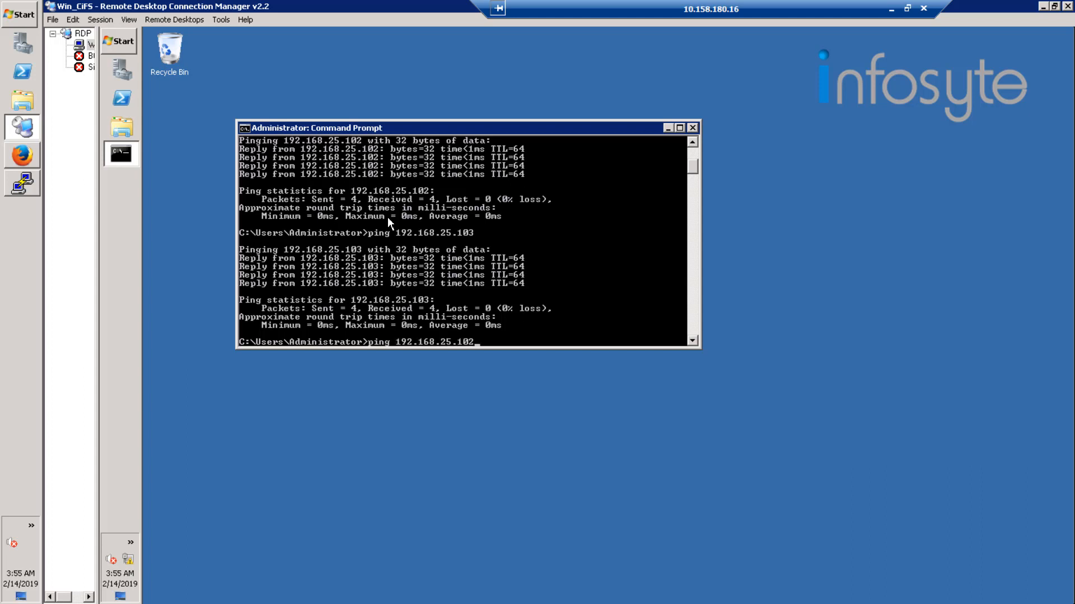
{"action": "key", "text": "Down"}
{"action": "key", "text": "Return"}
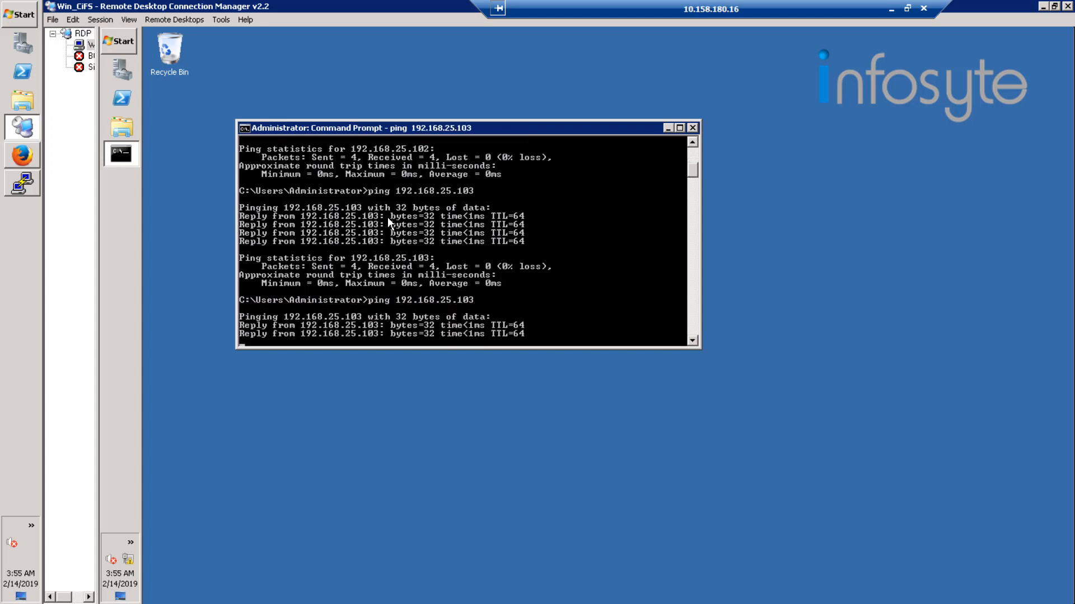
Ping 192.168.25.104 to check that this front-end address is reachable from the Windows client.
{"action": "key", "text": "Up"}
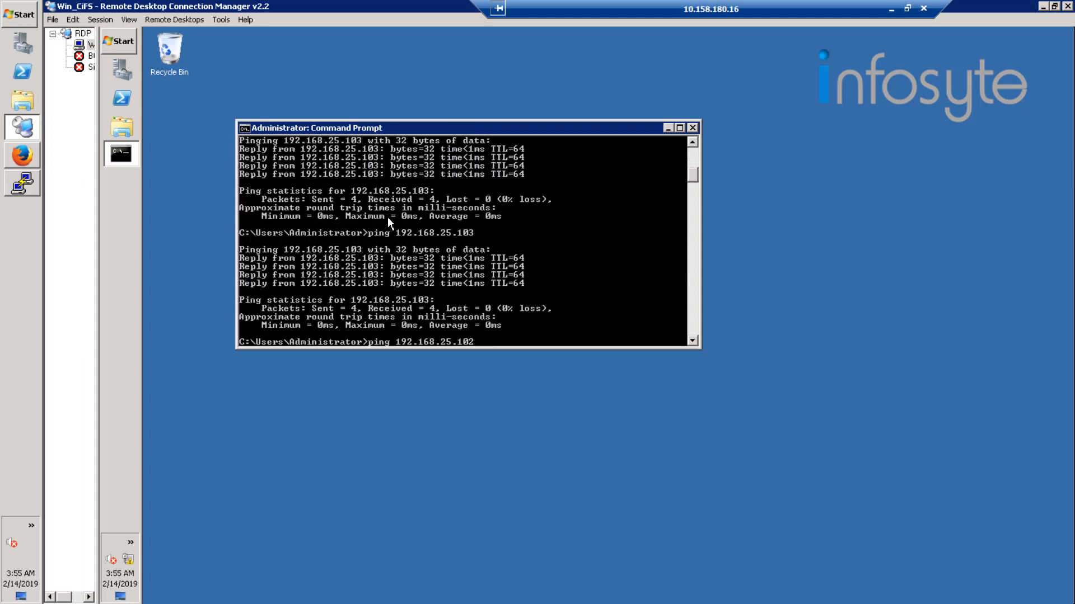
{"action": "key", "text": "BackSpace"}
{"action": "type", "text": "4"}
{"action": "key", "text": "Return"}
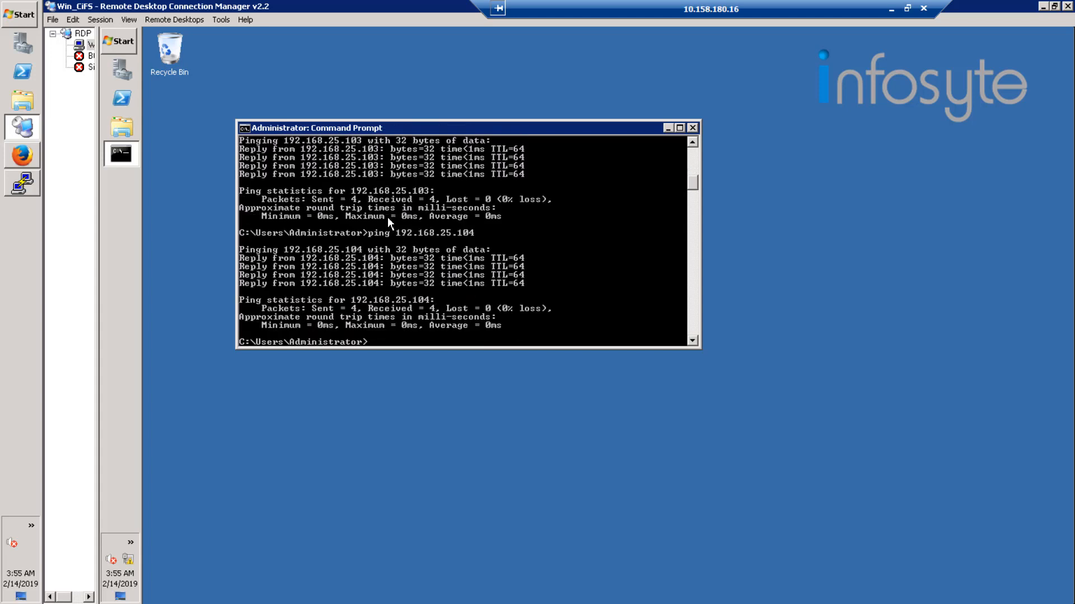
Ping the front-end service IP addresses 192.168.25.105 and 192.168.25.106 to check the connection to Node03.
{"action": "key", "text": "Up"}
{"action": "key", "text": "BackSpace"}
{"action": "type", "text": "5.105"}
{"action": "key", "text": "Return"}
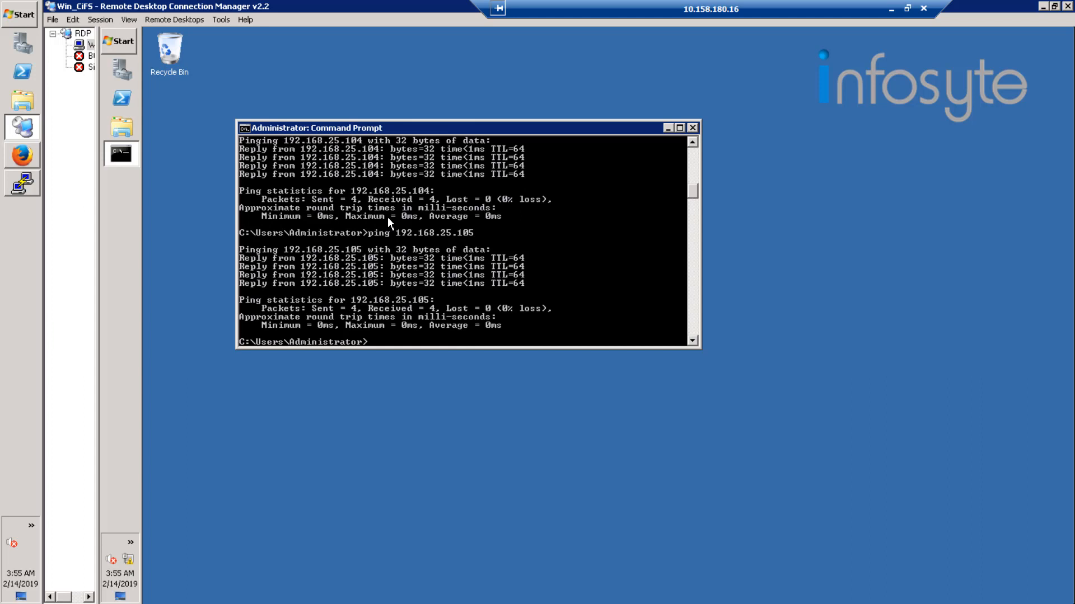
{"action": "key", "text": "Up"}
{"action": "key", "text": "BackSpace"}
{"action": "type", "text": "68.25.106"}
{"action": "key", "text": "Return"}
Map \\192.168.25.101\dir001 as network drive X:, connecting with different credentials.
{"action": "left_click", "coordinate": [118, 48]}
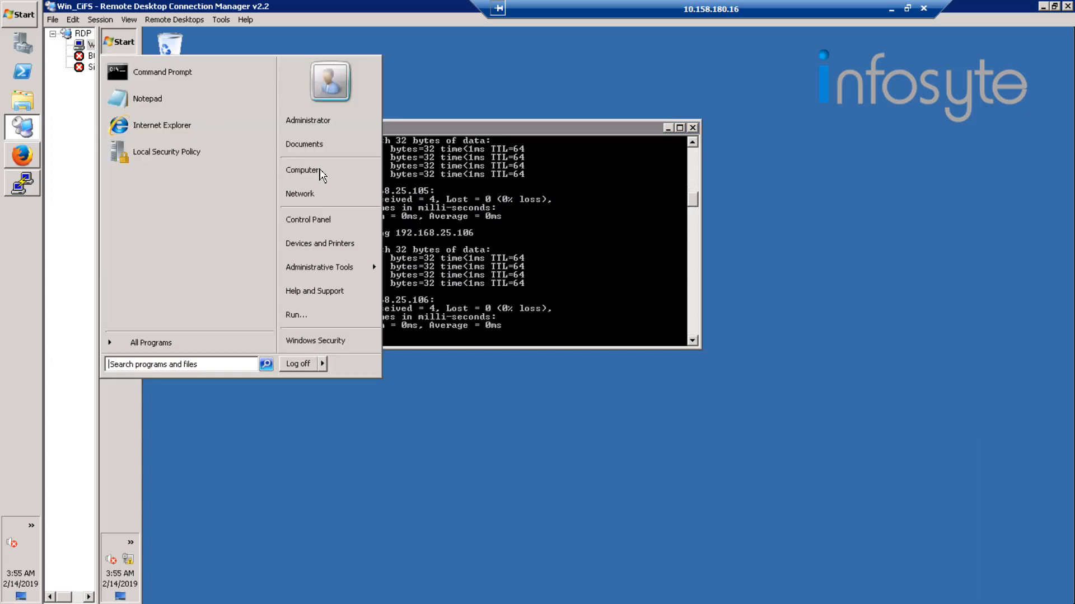
{"action": "right_click", "coordinate": [335, 170]}
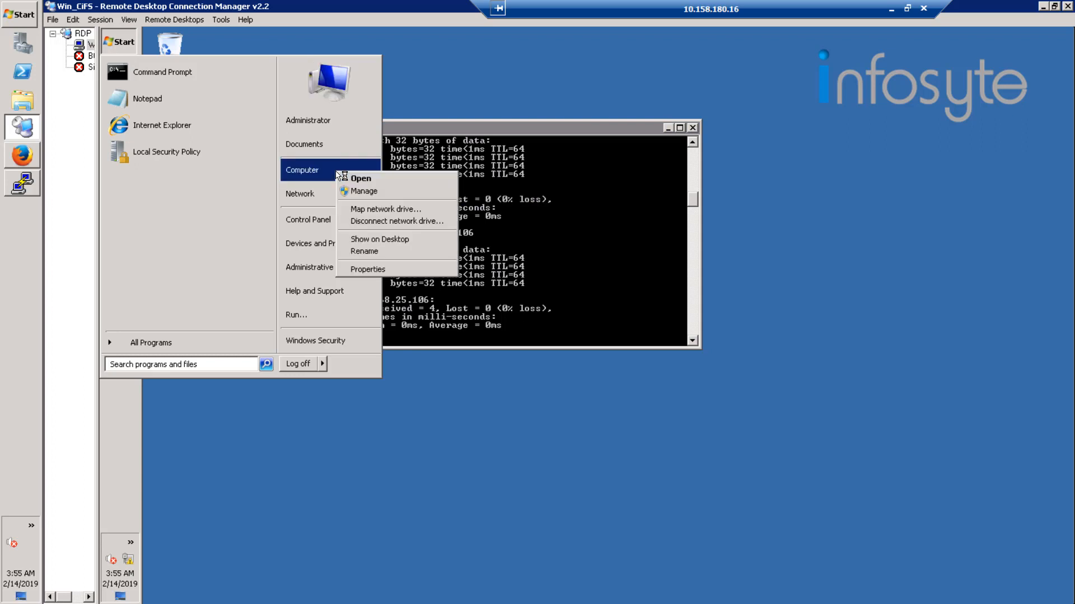
{"action": "left_click", "coordinate": [430, 210]}
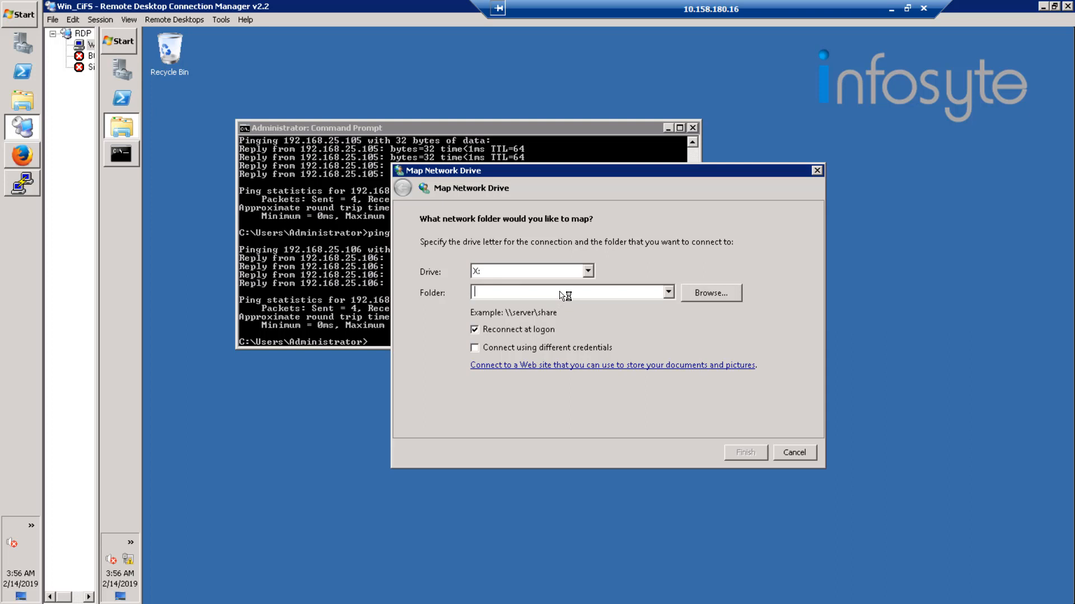
{"action": "type", "text": "\\\\192.16"}
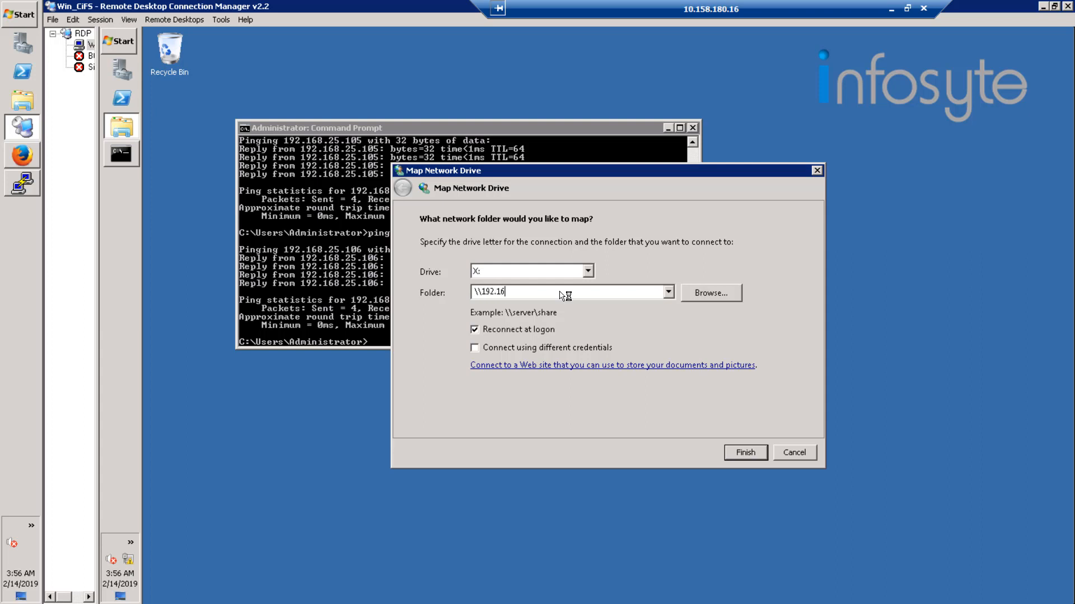
{"action": "type", "text": "8.25.101\\D"}
{"action": "key", "text": "BackSpace"}
{"action": "type", "text": "dir001"}
{"action": "left_click", "coordinate": [745, 453]}
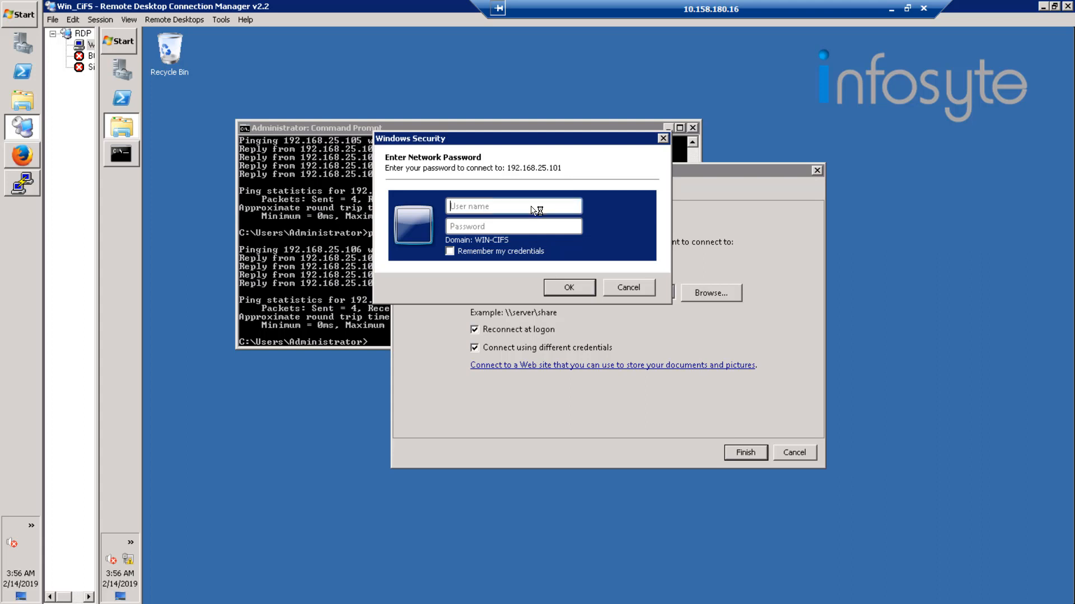
Authenticate to the share as hwuser01 with the account password.
{"action": "type", "text": "hwuser01"}
{"action": "key", "text": "Tab"}
{"action": "type", "text": "************"}
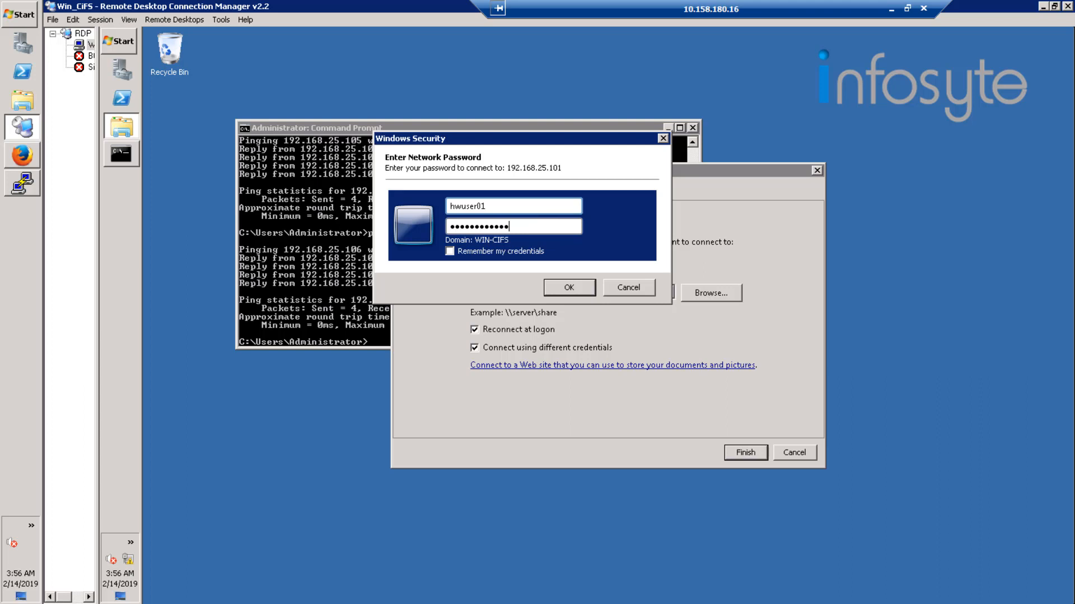
{"action": "left_click", "coordinate": [568, 288]}
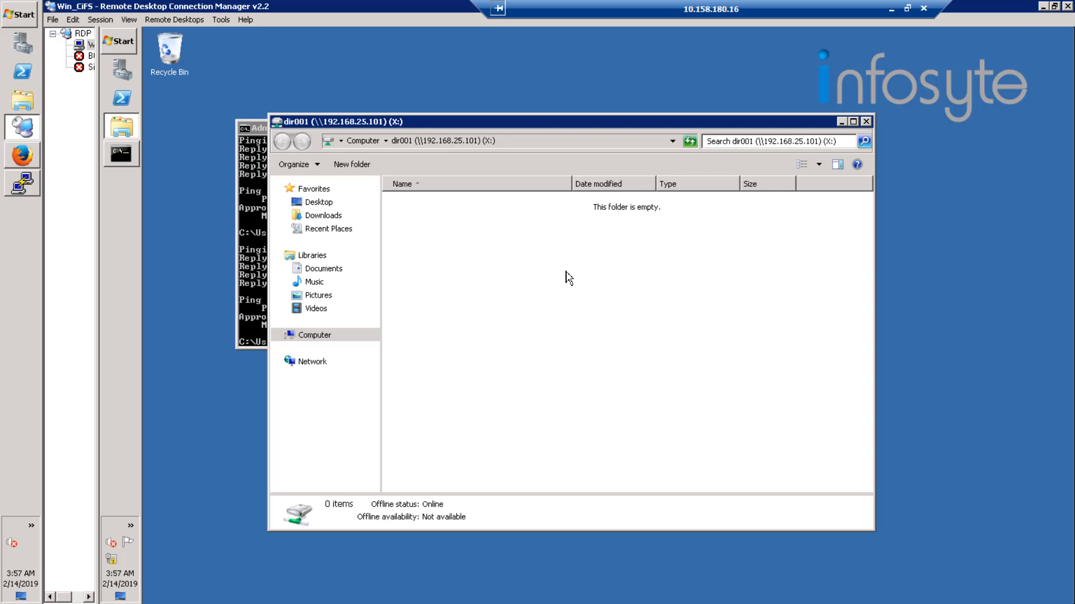
Create a text document with the default name in the mapped dir001 share and open it.
{"action": "right_click", "coordinate": [440, 235]}
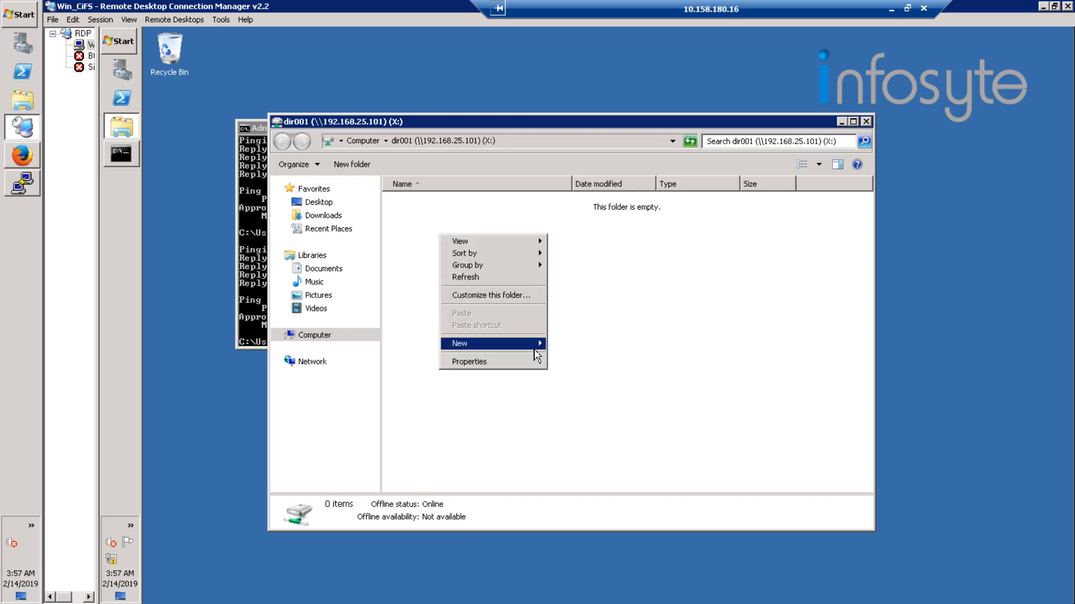
{"action": "mouse_move", "coordinate": [534, 349]}
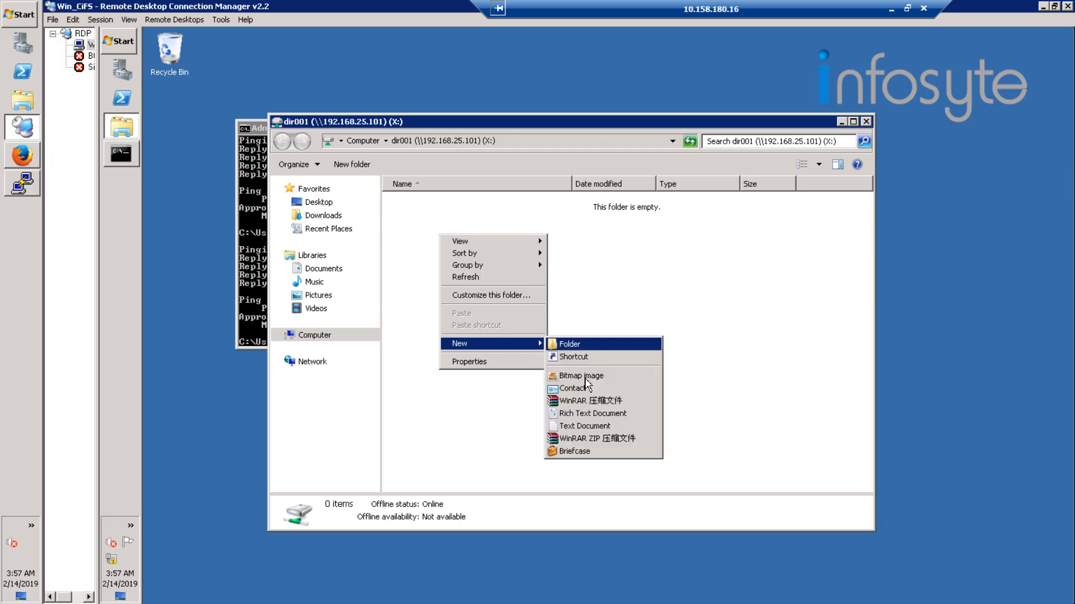
{"action": "left_click", "coordinate": [575, 429]}
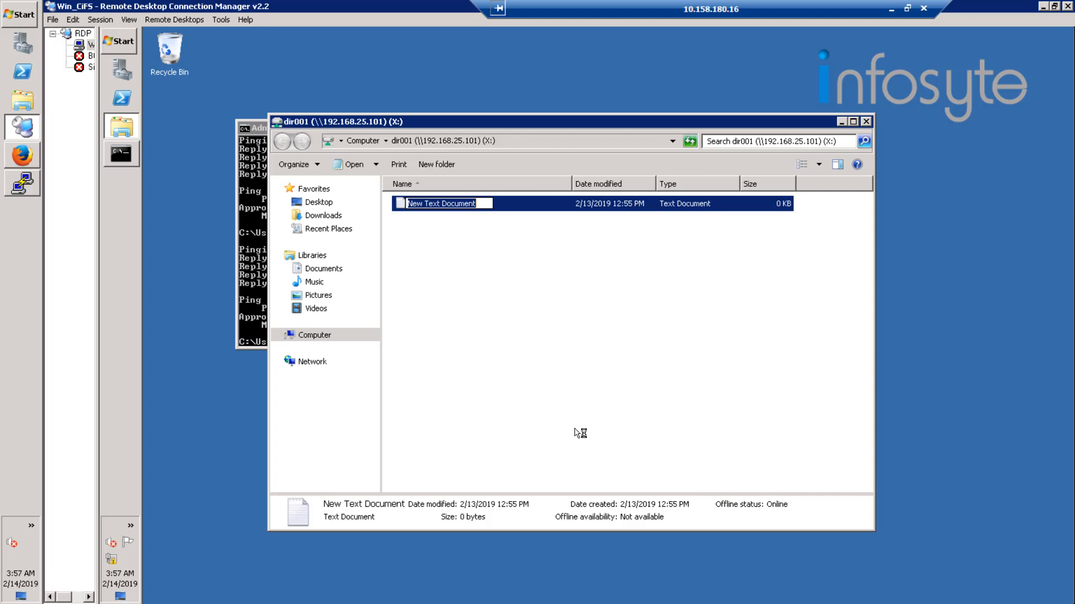
{"action": "key", "text": "Return"}
{"action": "key", "text": "Return"}
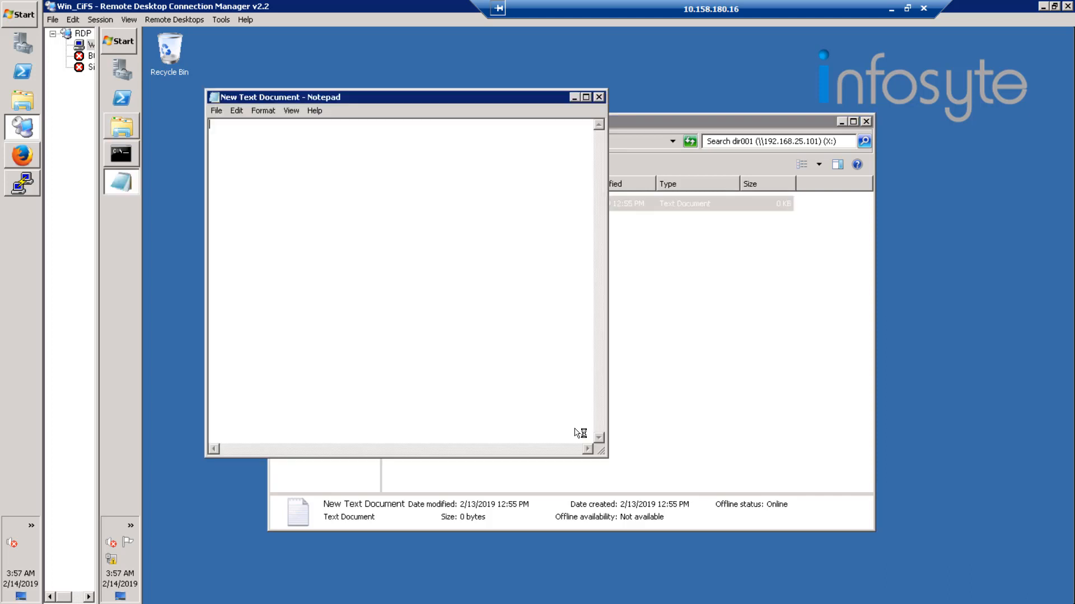
Enter "THIs is a practise CIFS" in the new text document, save it and exit Notepad.
{"action": "type", "text": "THIs is a practise CIFS"}
{"action": "left_click", "coordinate": [217, 111]}
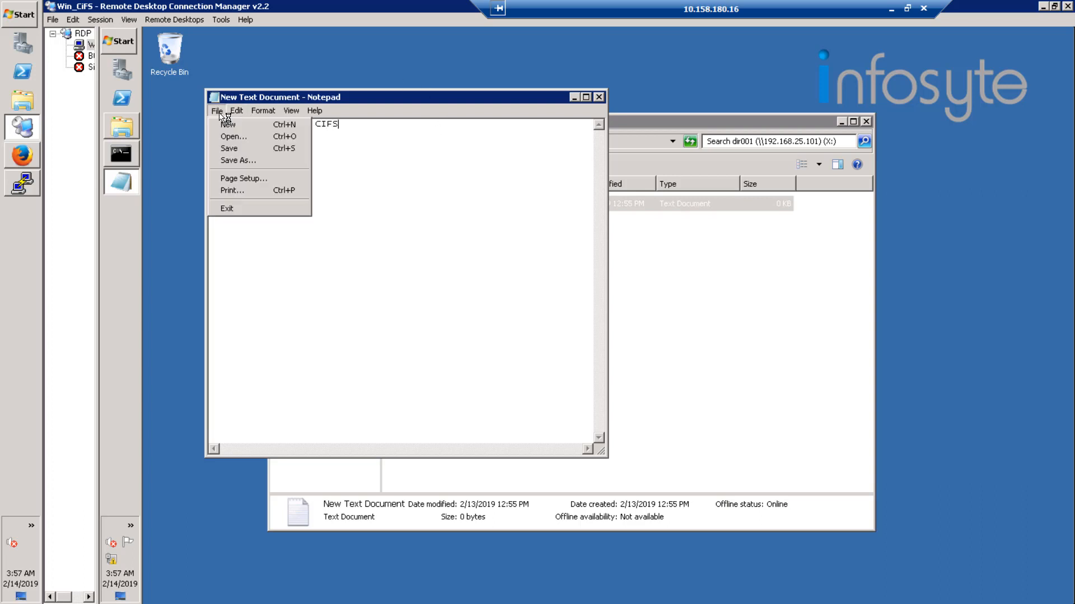
{"action": "left_click", "coordinate": [232, 151]}
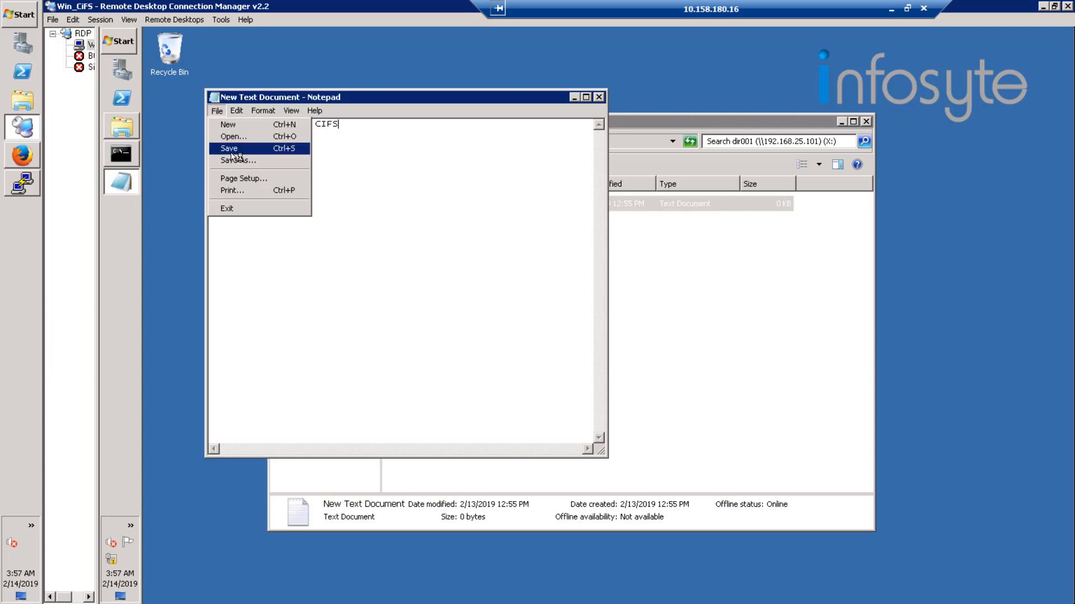
{"action": "left_click", "coordinate": [218, 112]}
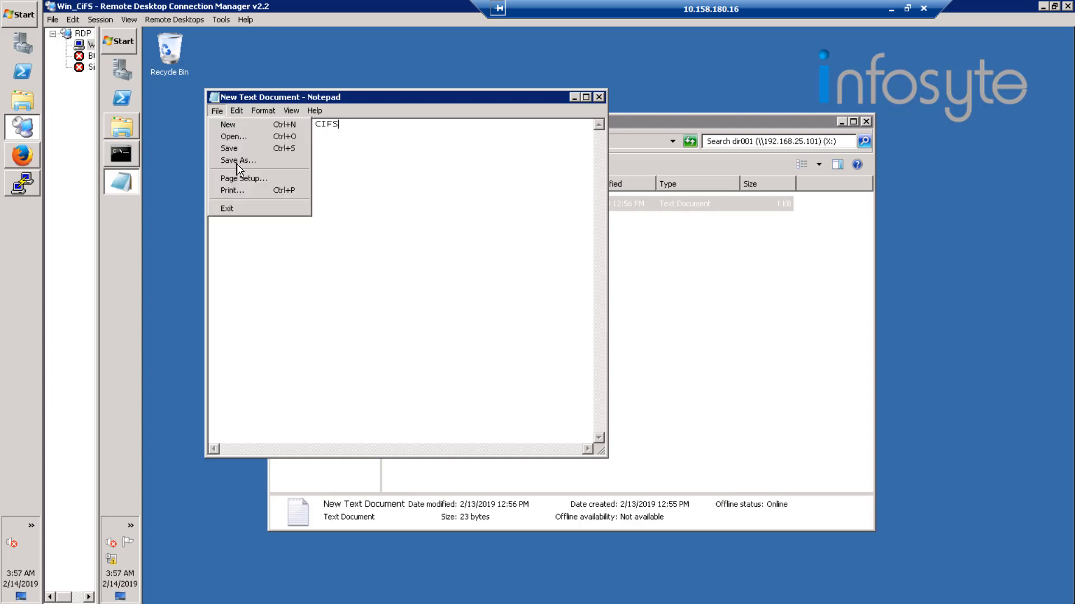
{"action": "left_click", "coordinate": [231, 211]}
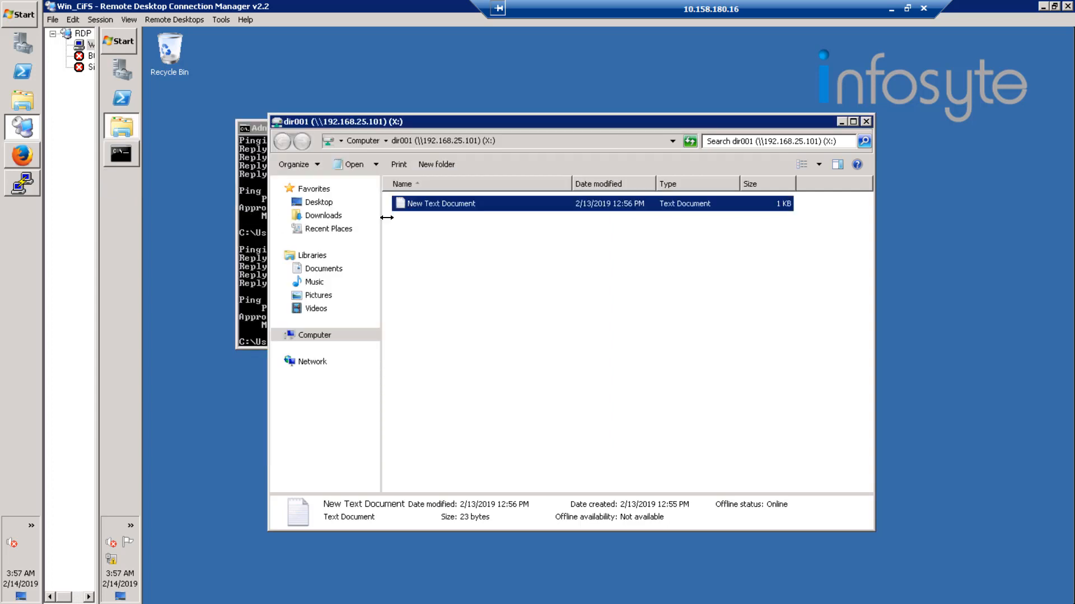
Close the dir001 share window and list the client's network connections with net use in the Command Prompt.
{"action": "left_click", "coordinate": [866, 122]}
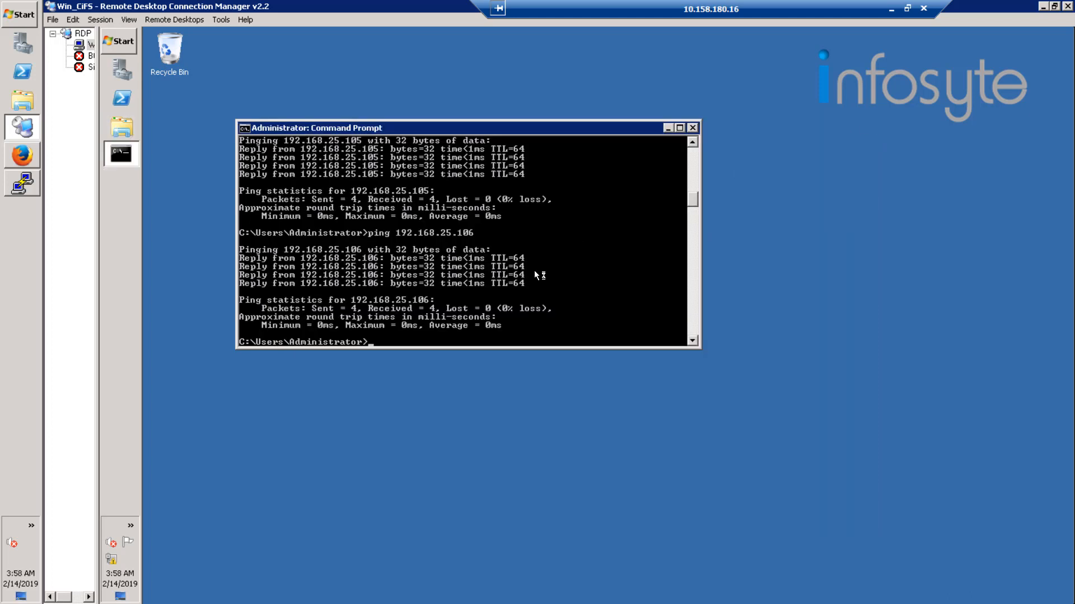
{"action": "type", "text": "net use"}
{"action": "key", "text": "Return"}
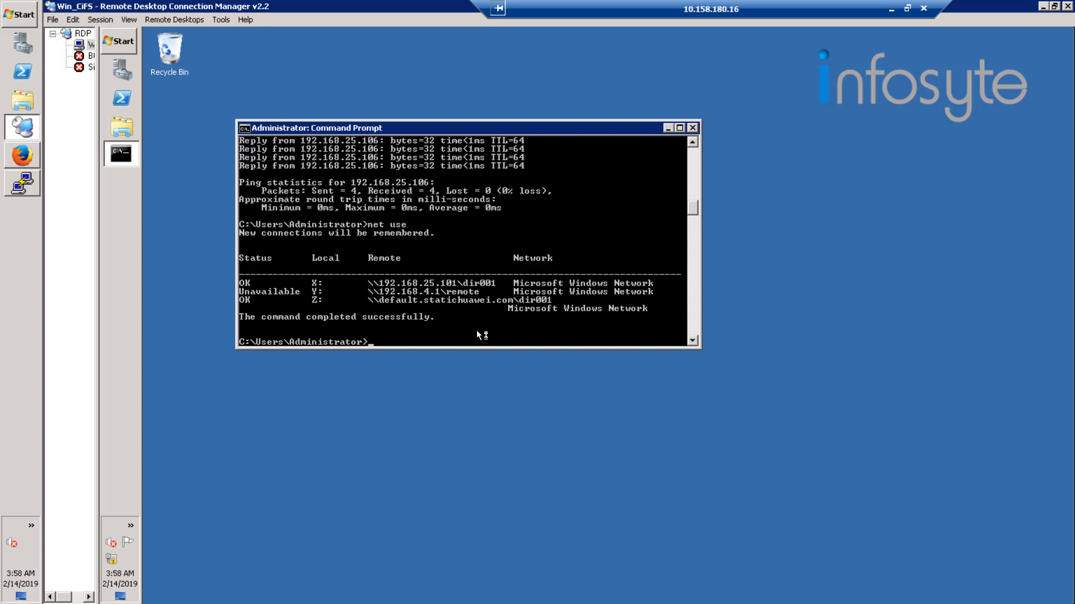
Delete all network connections with net use * /delete, answering Y, and list the connections again with net use.
{"action": "type", "text": "net use * /delete"}
{"action": "key", "text": "Return"}
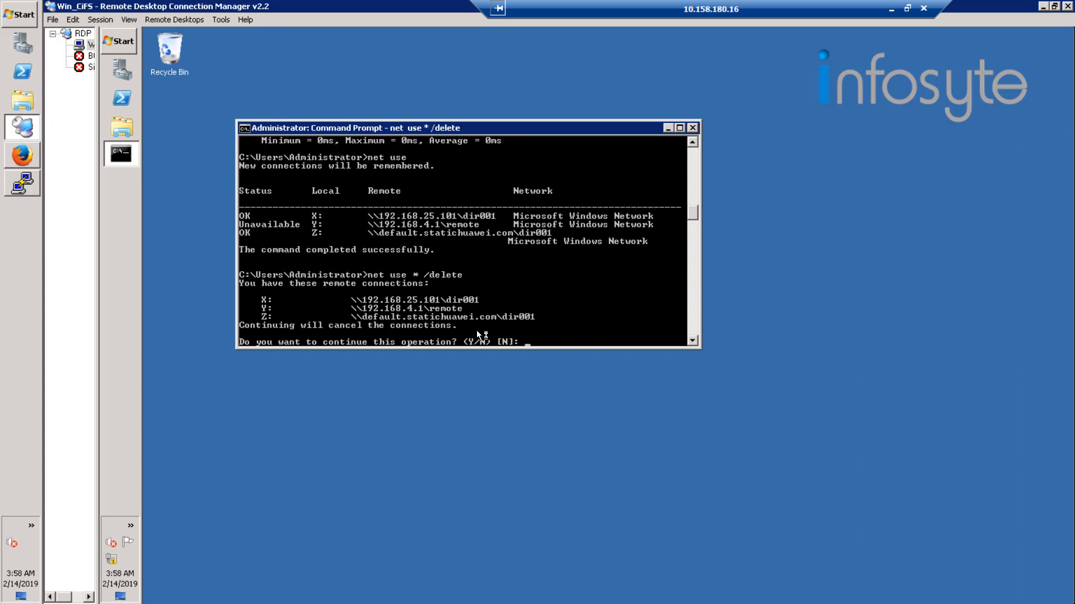
{"action": "type", "text": "Y"}
{"action": "key", "text": "Return"}
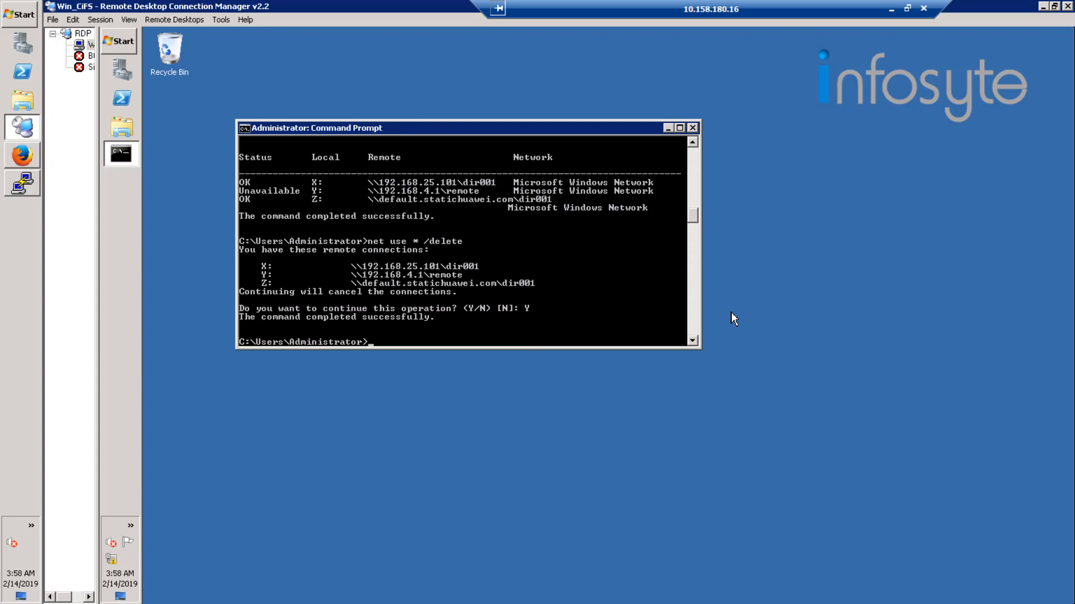
{"action": "type", "text": "net use"}
{"action": "key", "text": "Return"}
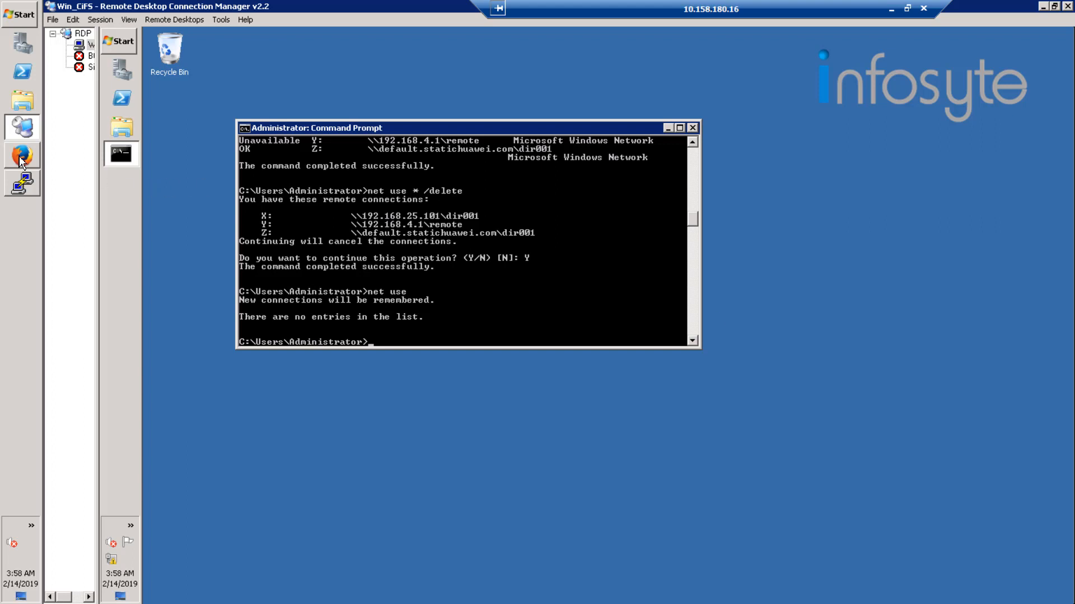
Switch to OceanStor DeviceManager in Firefox and create the directory dir002 under the parent path /.
{"action": "mouse_move", "coordinate": [21, 163]}
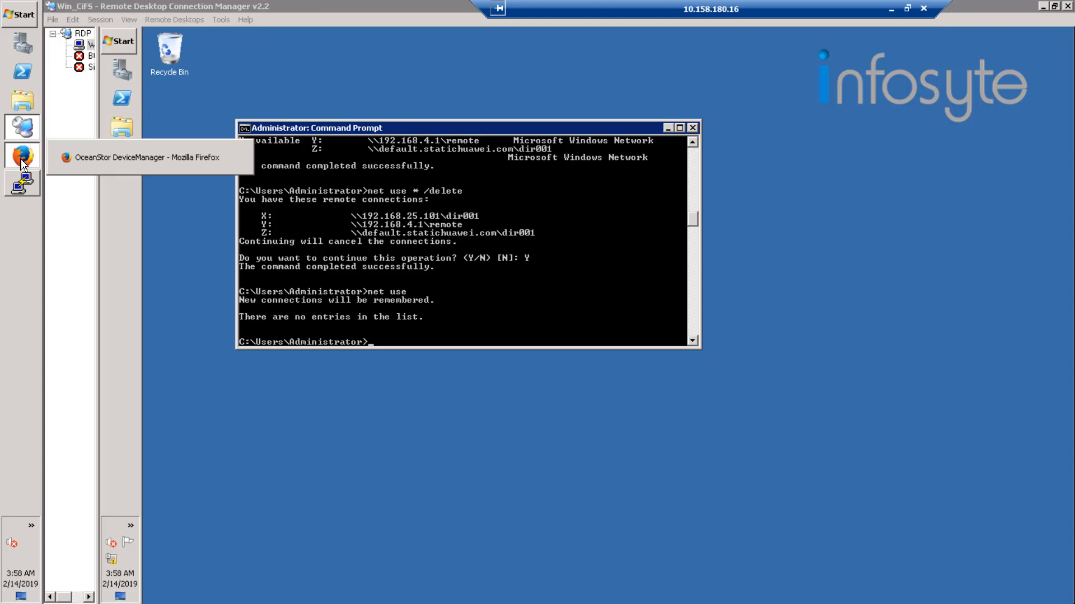
{"action": "left_click", "coordinate": [21, 162]}
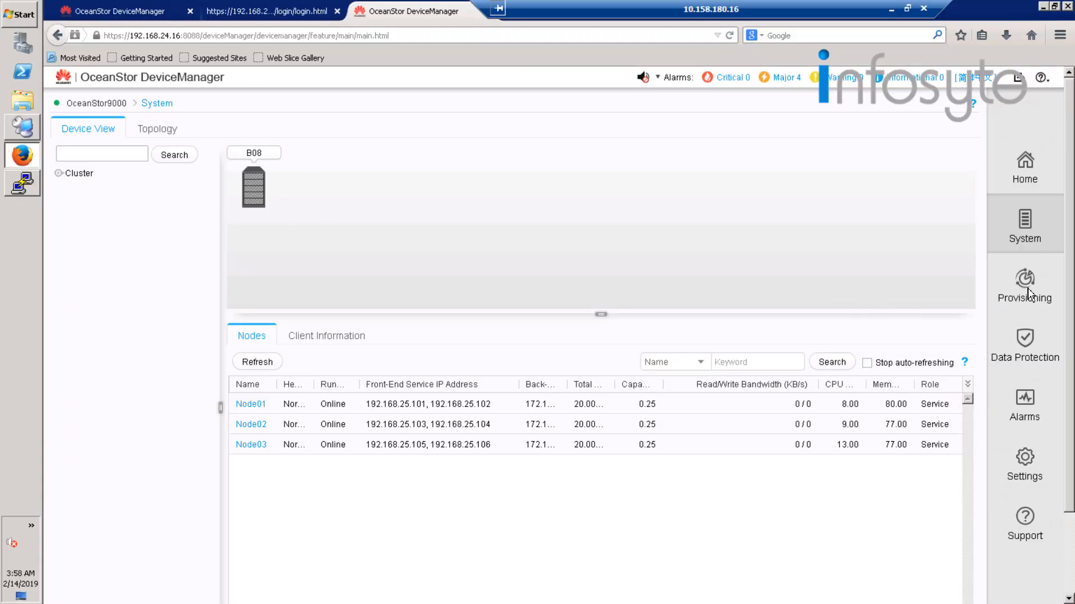
{"action": "left_click", "coordinate": [1028, 293]}
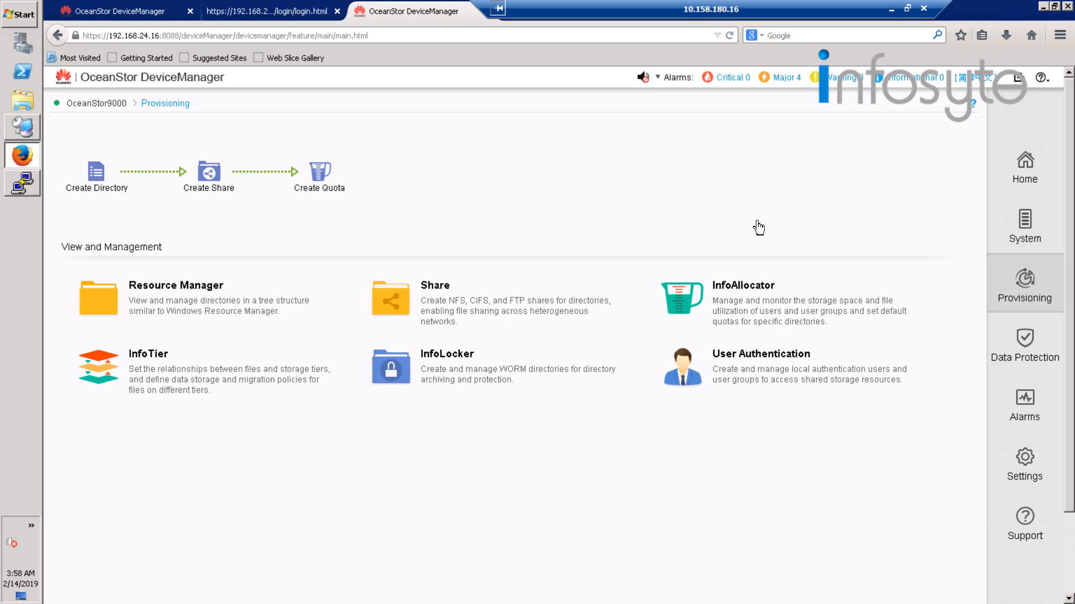
{"action": "left_click", "coordinate": [98, 183]}
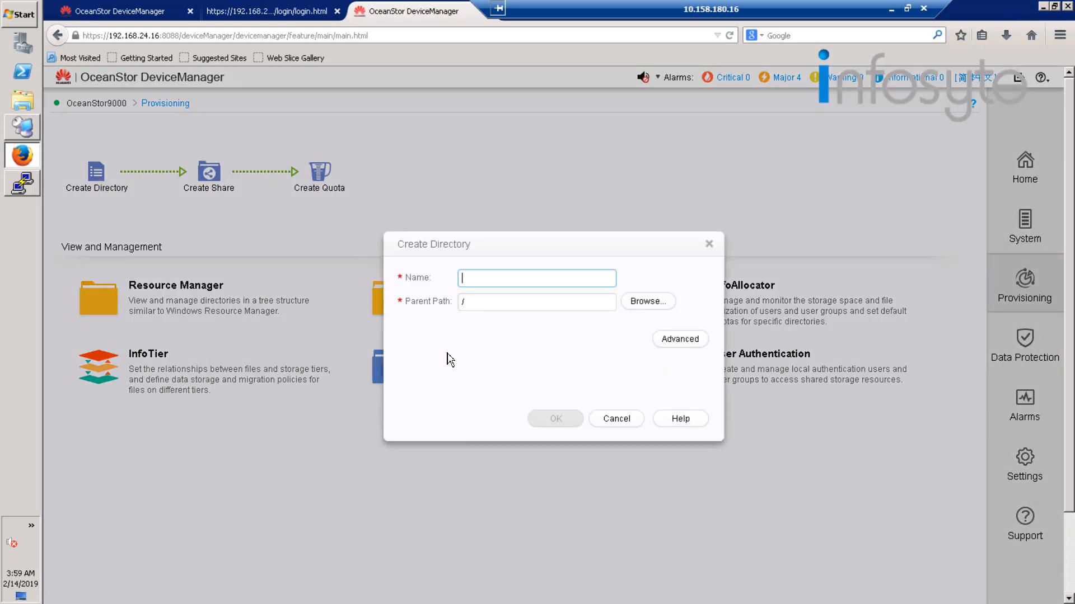
{"action": "type", "text": "dir002"}
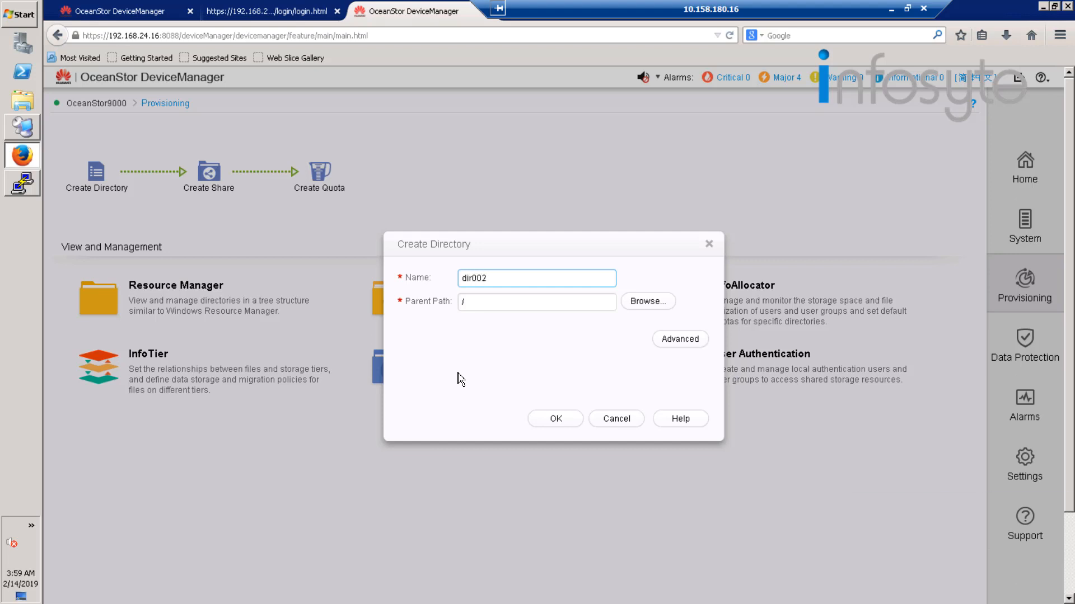
{"action": "left_click", "coordinate": [543, 424]}
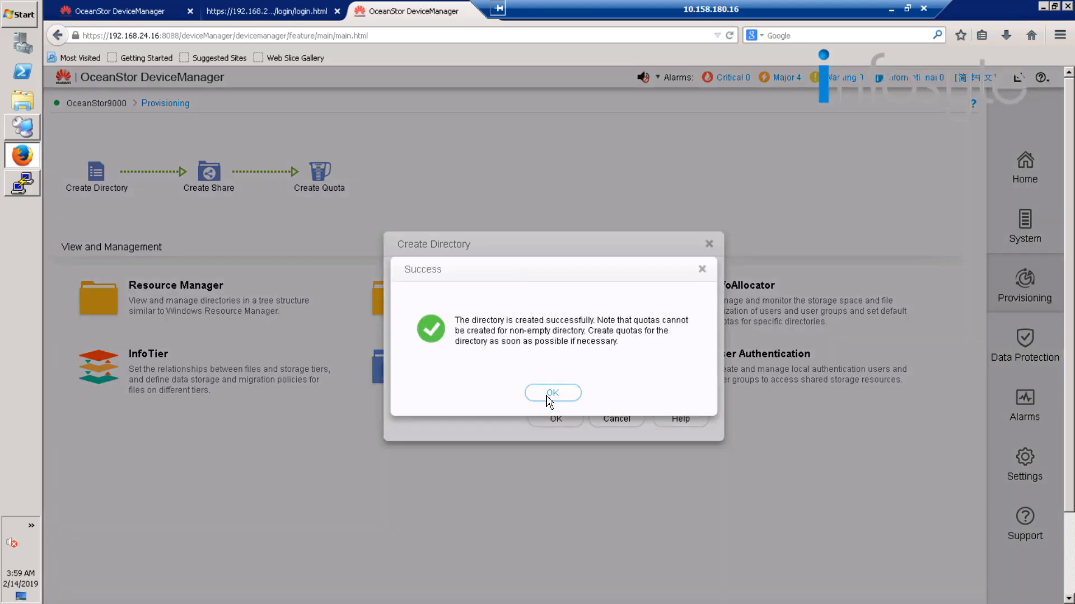
{"action": "left_click", "coordinate": [551, 397]}
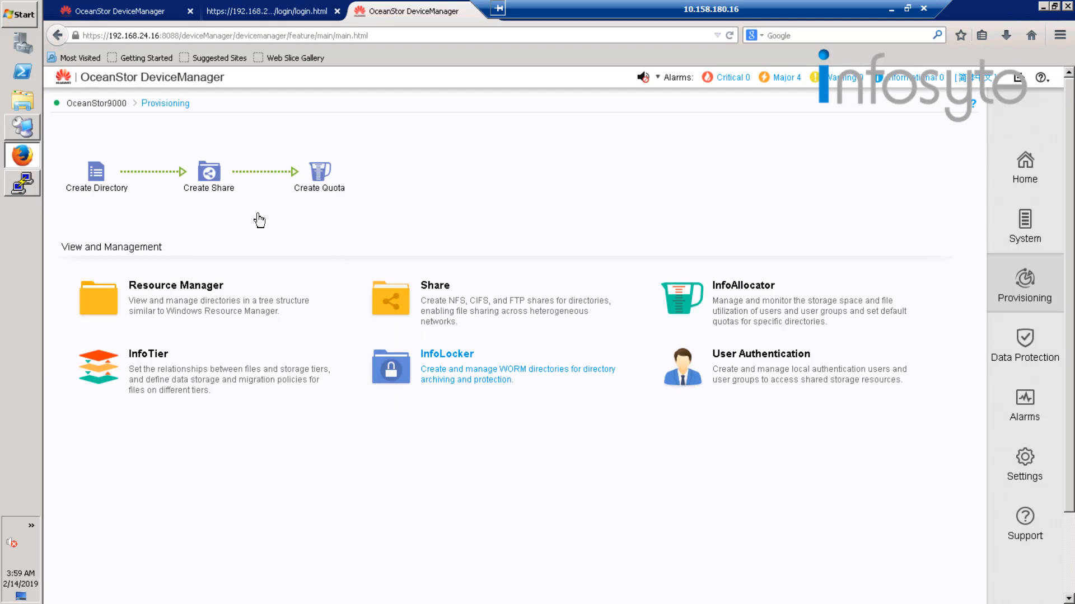
Start a new share of type NFS (Linux/UNIX/MAC) with the share path /dir002 and proceed to its permissions.
{"action": "left_click", "coordinate": [211, 179]}
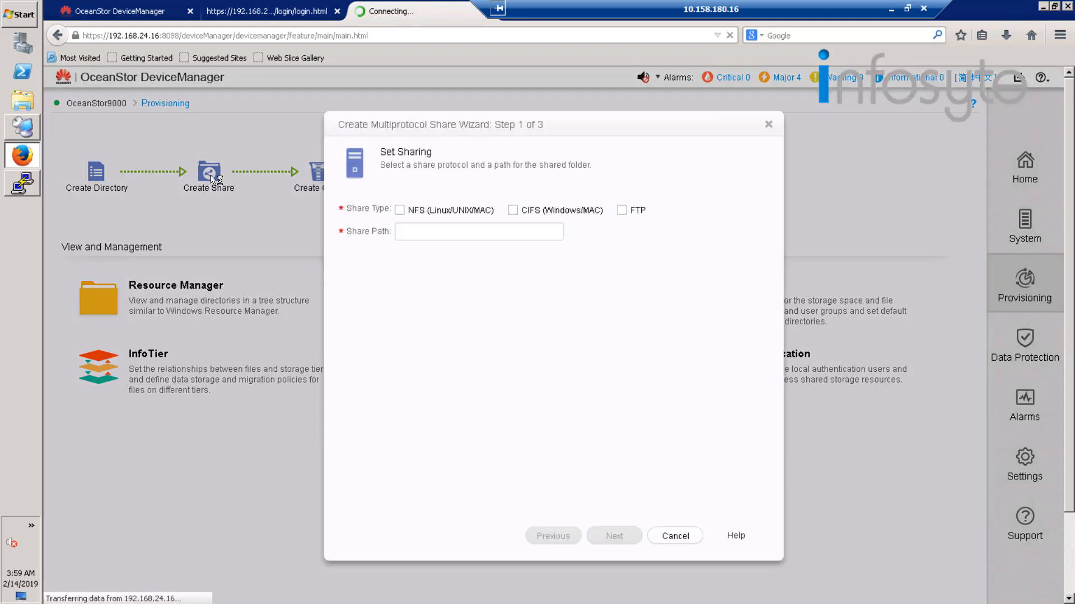
{"action": "left_click", "coordinate": [400, 211]}
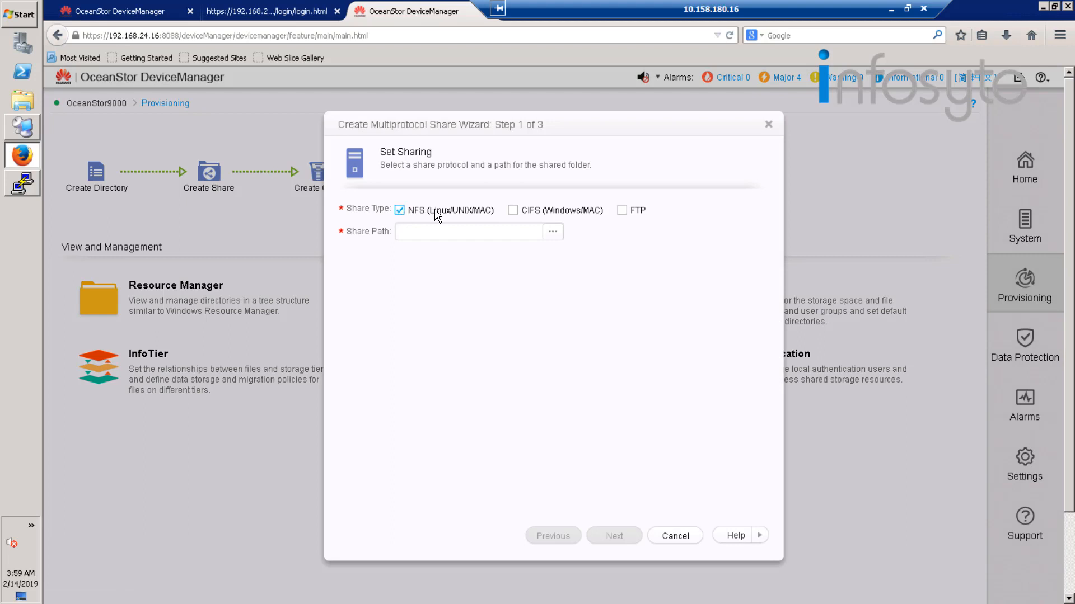
{"action": "left_click", "coordinate": [558, 235]}
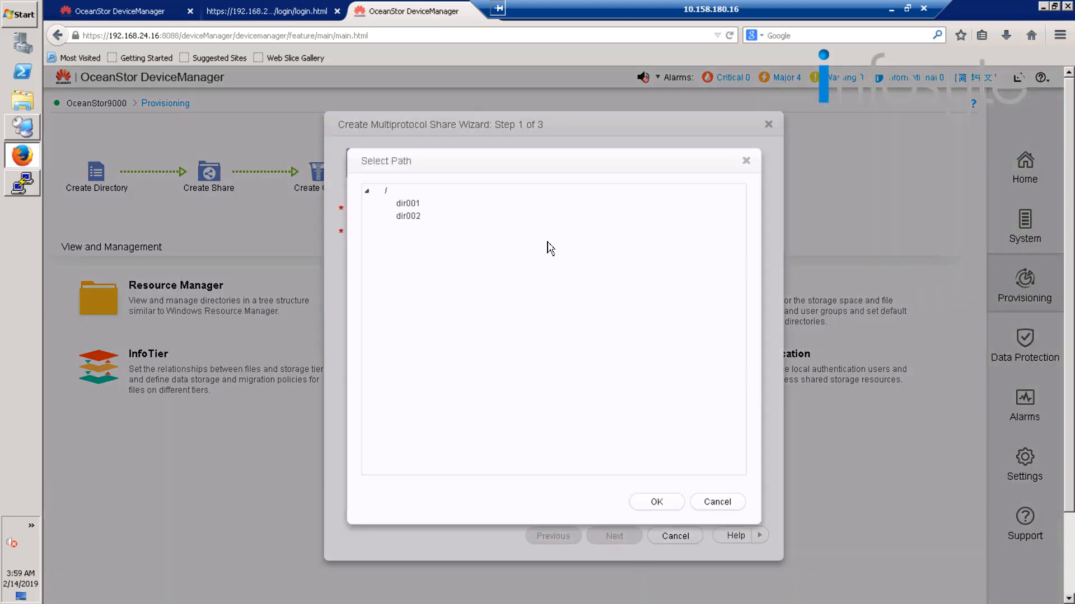
{"action": "left_click", "coordinate": [407, 216]}
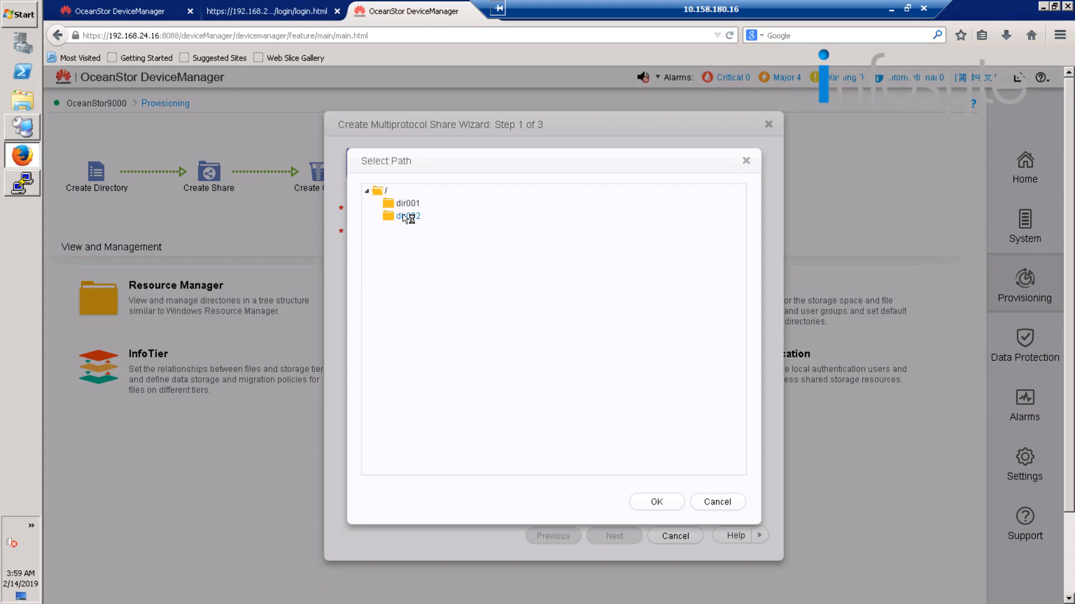
{"action": "left_click", "coordinate": [655, 503]}
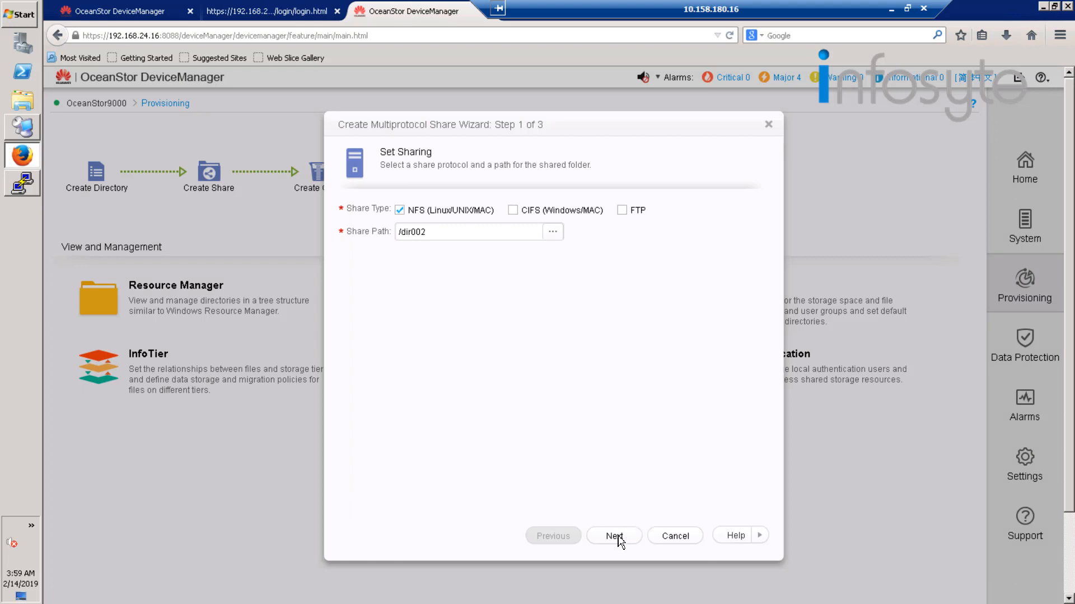
{"action": "left_click", "coordinate": [618, 538]}
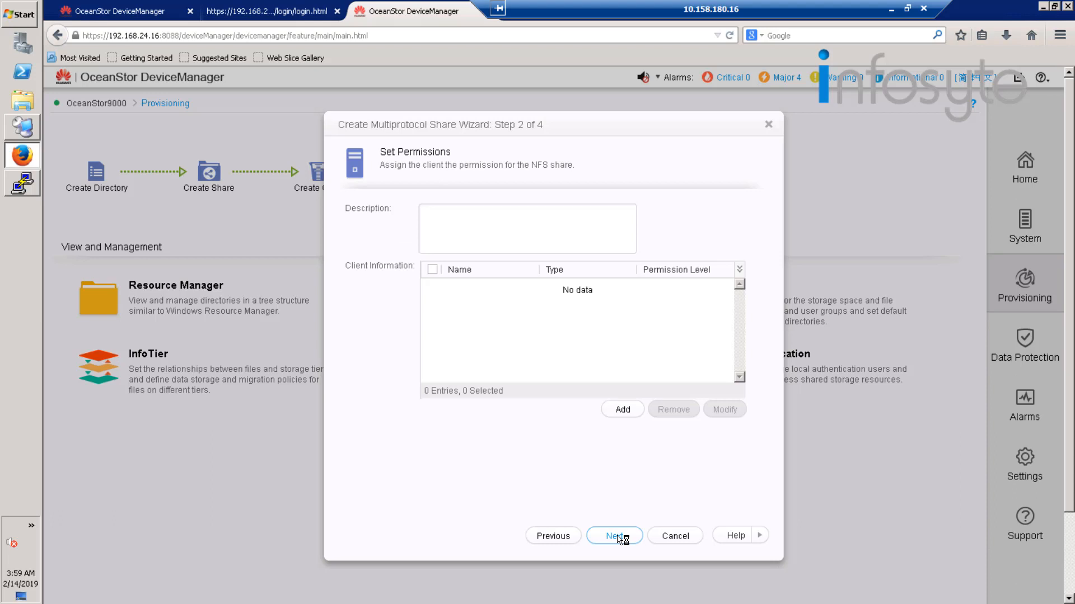
Enter "Test NFS" as the description of the NFS share.
{"action": "left_click", "coordinate": [454, 232]}
{"action": "type", "text": "Tes"}
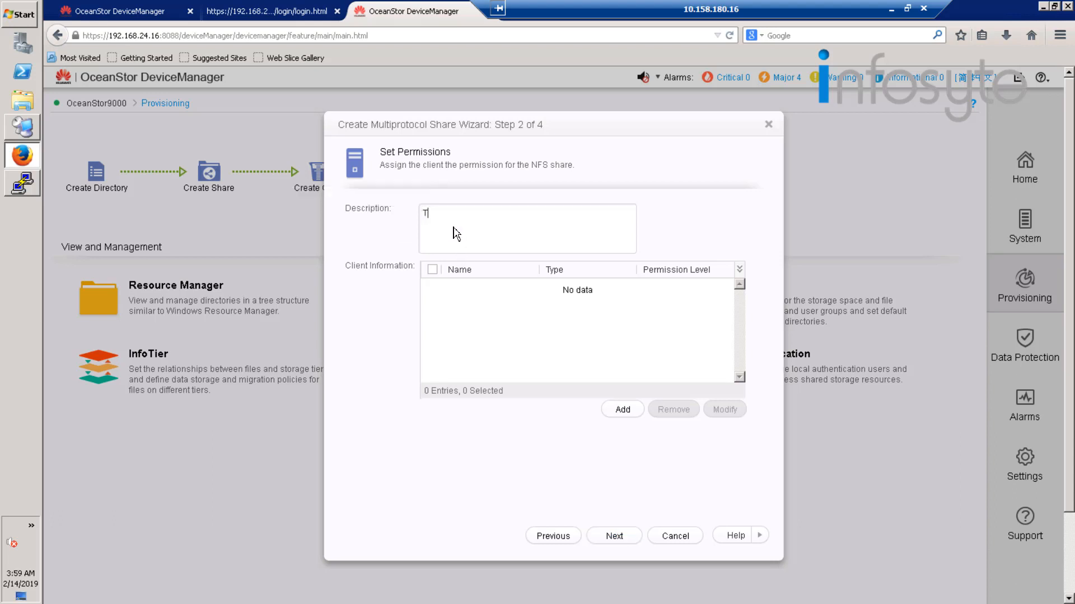
{"action": "type", "text": "t NFS"}
Switch to PuTTY, open an SSH session to 192.168.24.35 on port 22 and accept the server's host key.
{"action": "left_click", "coordinate": [20, 190]}
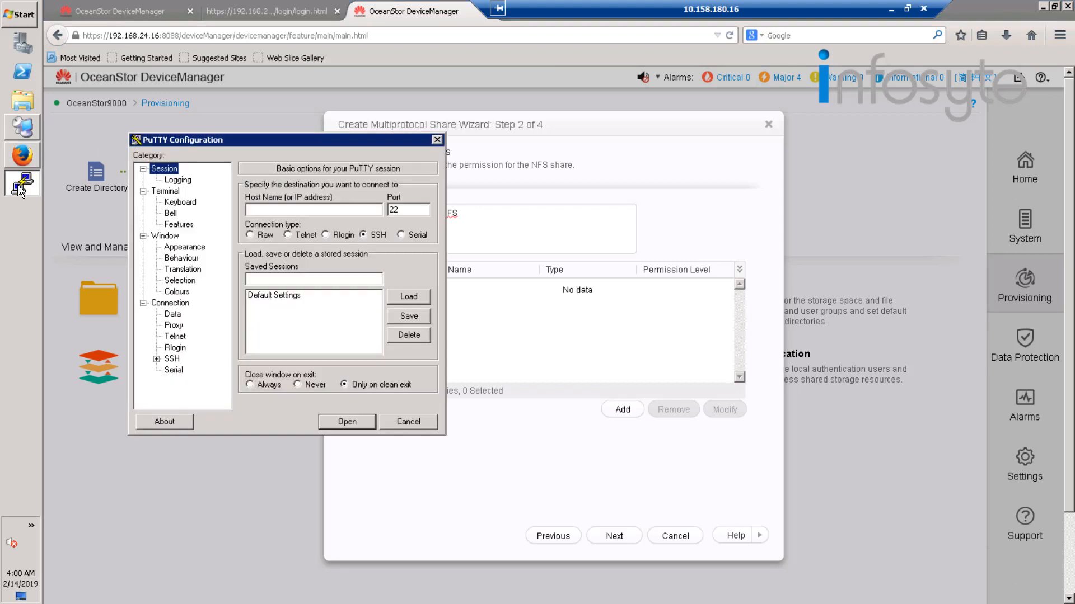
{"action": "left_click", "coordinate": [280, 213]}
{"action": "type", "text": "192.168"}
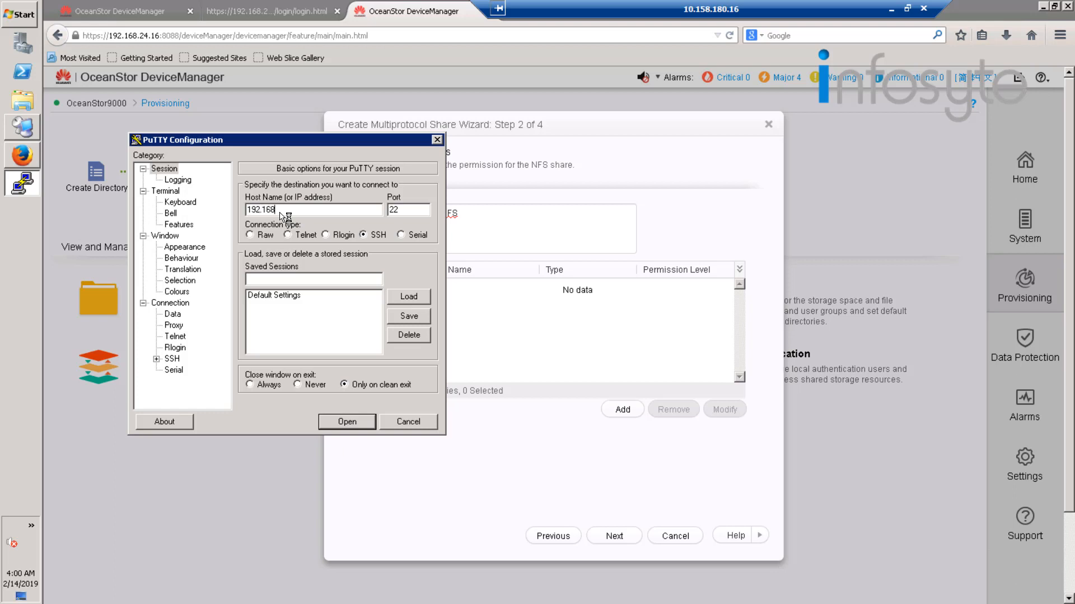
{"action": "type", "text": ".24.35"}
{"action": "left_click", "coordinate": [339, 422]}
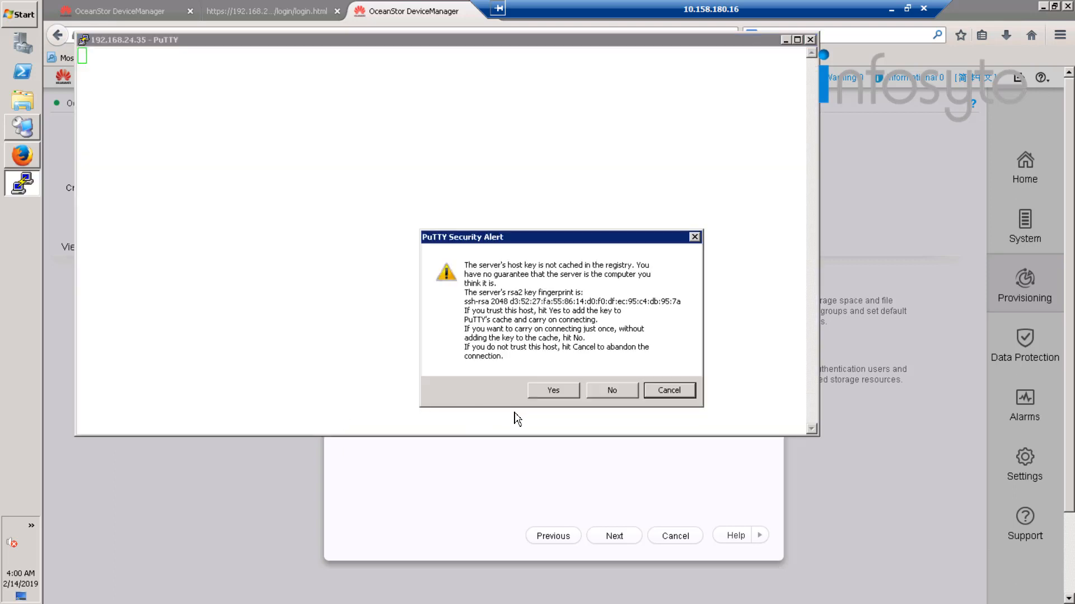
{"action": "left_click", "coordinate": [553, 396]}
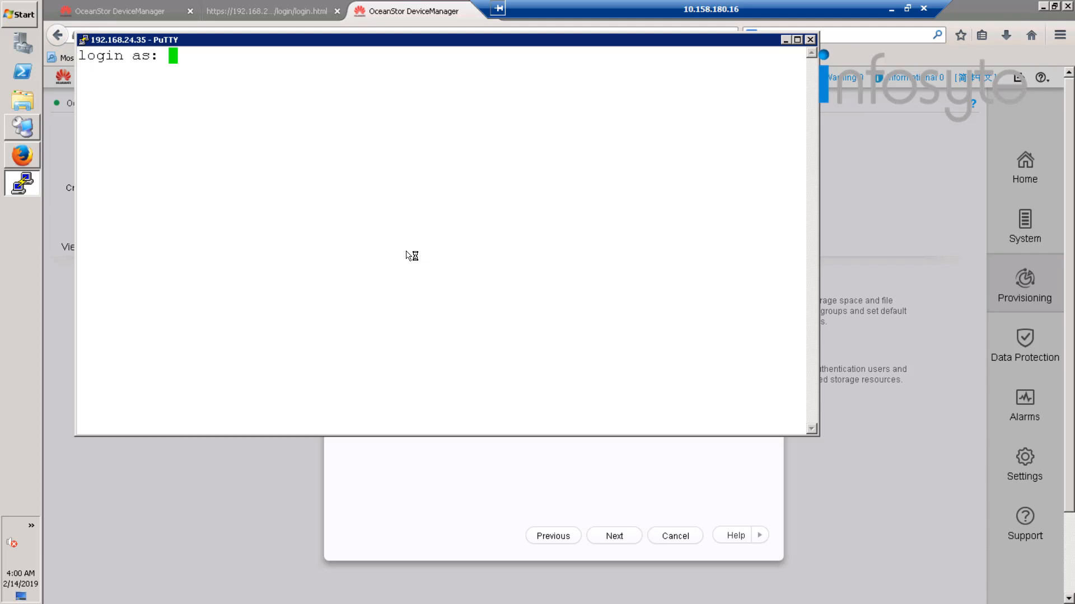
Log in to the SSH session as root with the account password.
{"action": "type", "text": "root"}
{"action": "key", "text": "Return"}
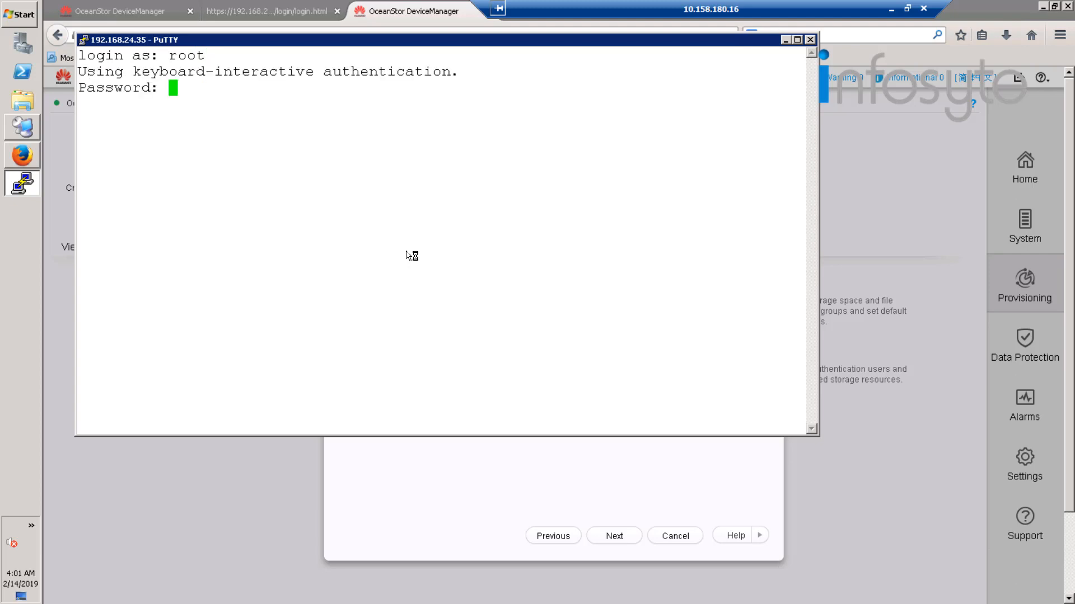
{"action": "key", "text": "Return"}
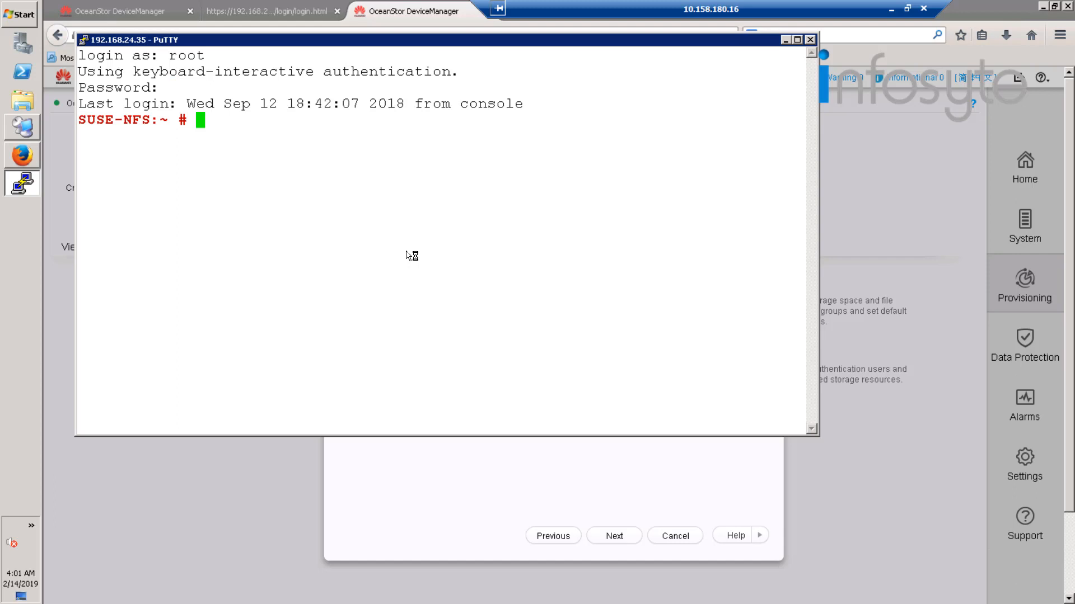
Maximize the terminal, list all network interfaces with ifconfig -a and check the inet addresses of eth1 and eth2.
{"action": "left_click", "coordinate": [797, 39]}
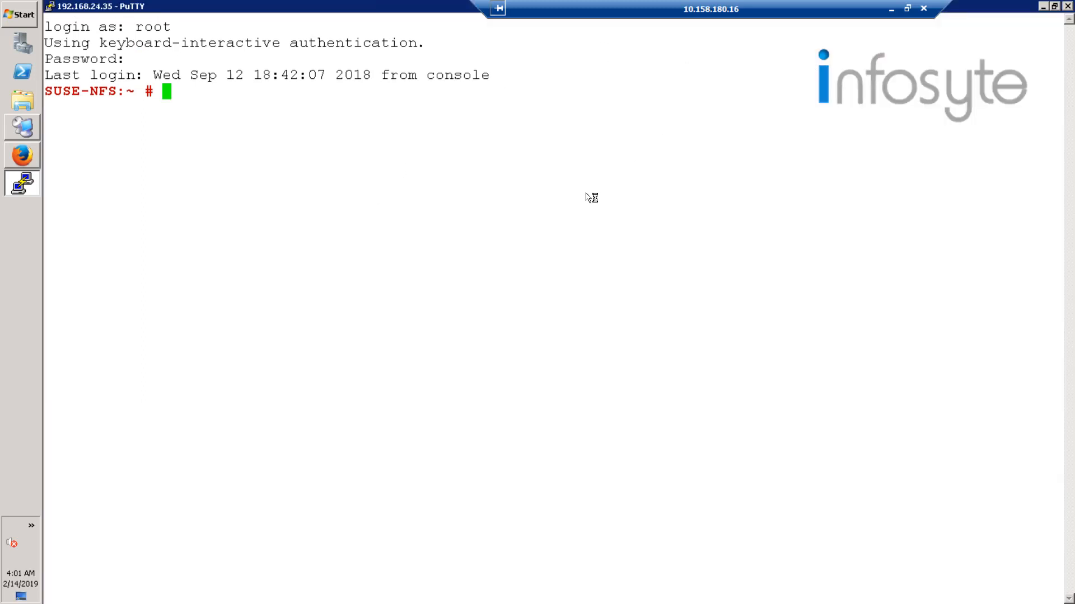
{"action": "type", "text": "ifconfig"}
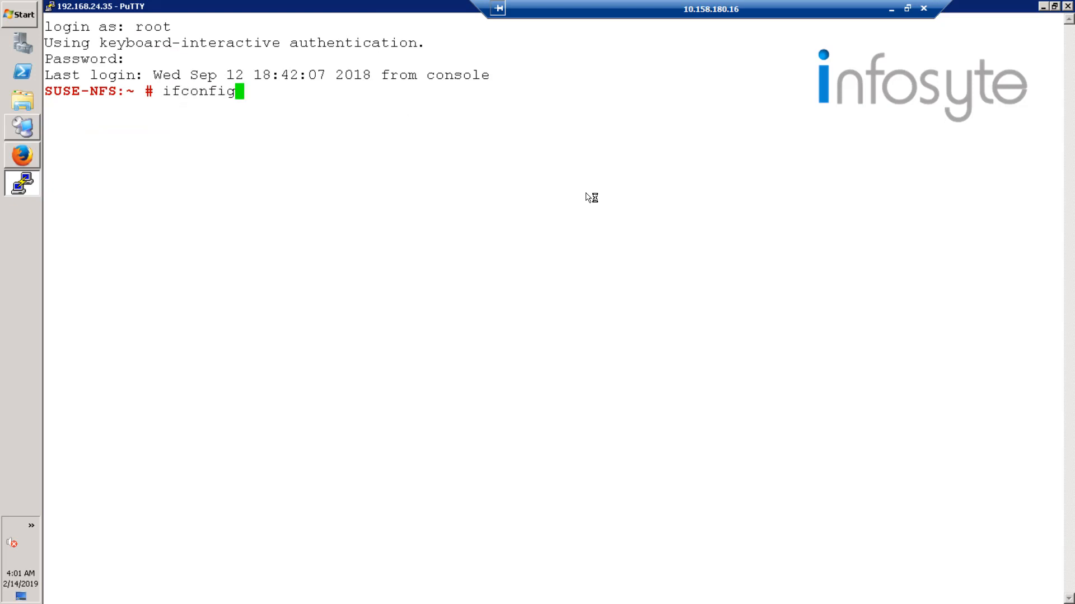
{"action": "type", "text": " -a"}
{"action": "key", "text": "Return"}
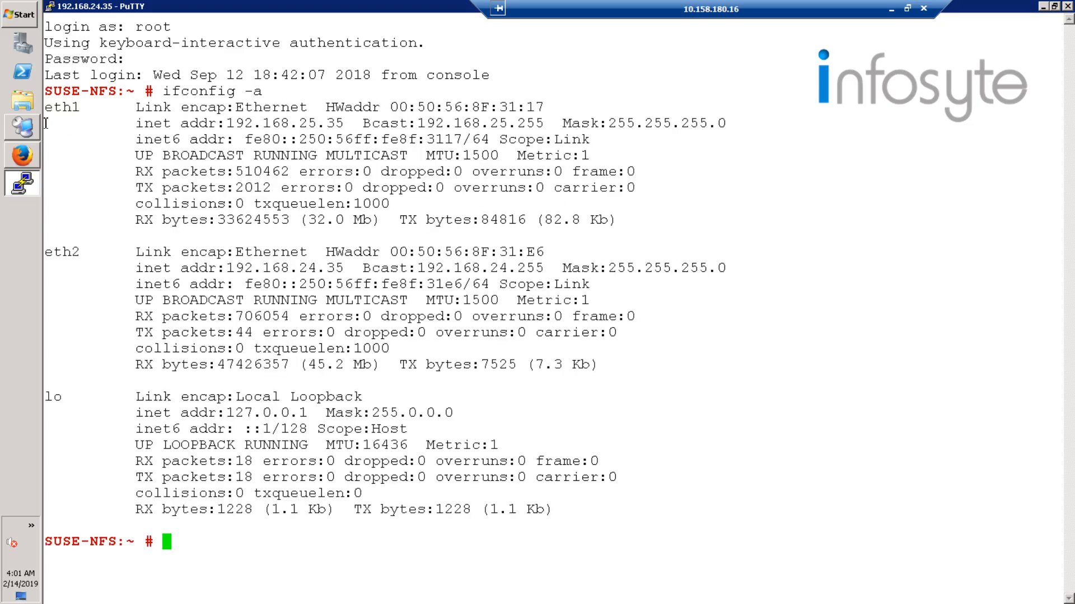
{"action": "double_click", "coordinate": [75, 107]}
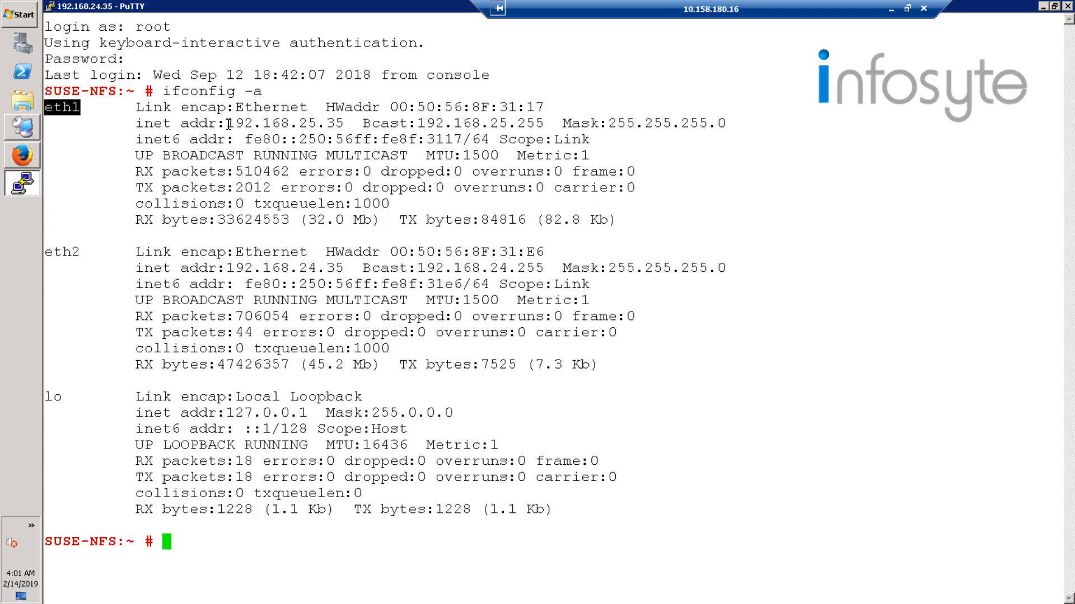
{"action": "left_click_drag", "start_coordinate": [226, 123], "coordinate": [342, 123]}
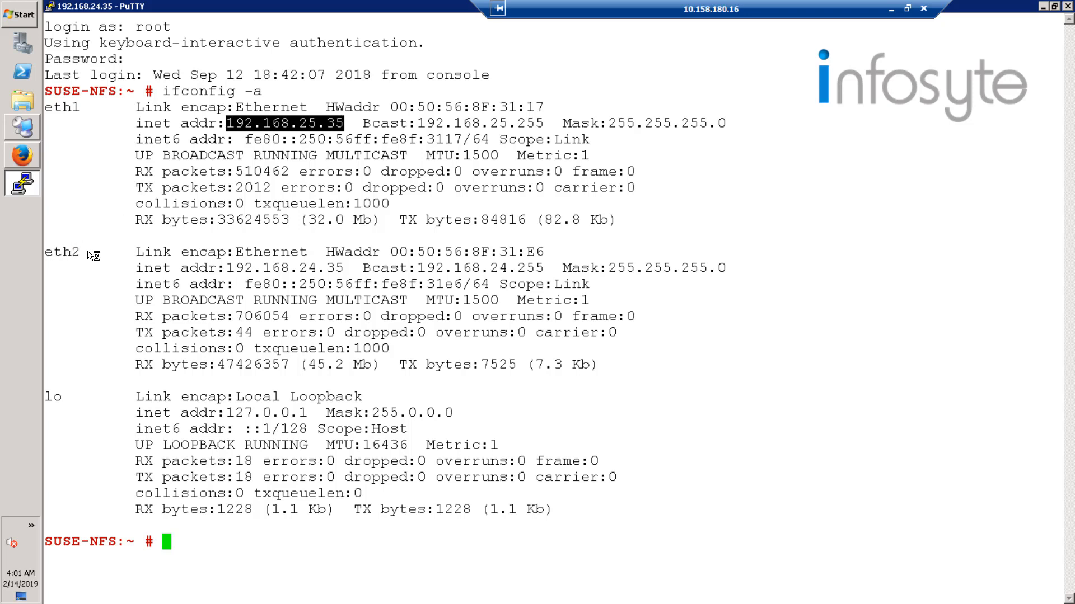
{"action": "left_click_drag", "start_coordinate": [45, 253], "coordinate": [91, 253]}
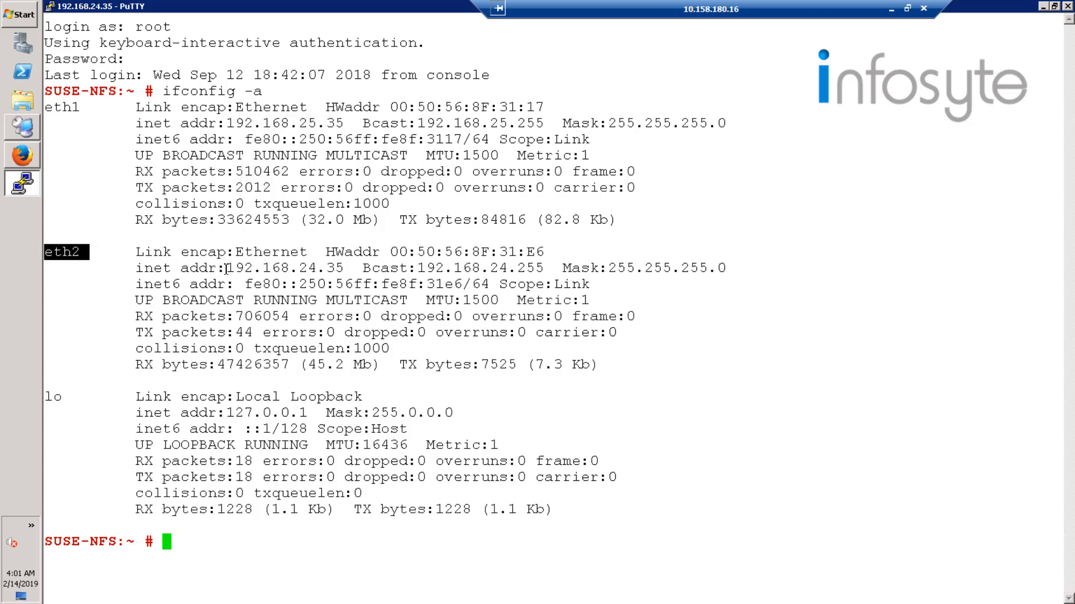
{"action": "left_click_drag", "start_coordinate": [226, 269], "coordinate": [344, 269]}
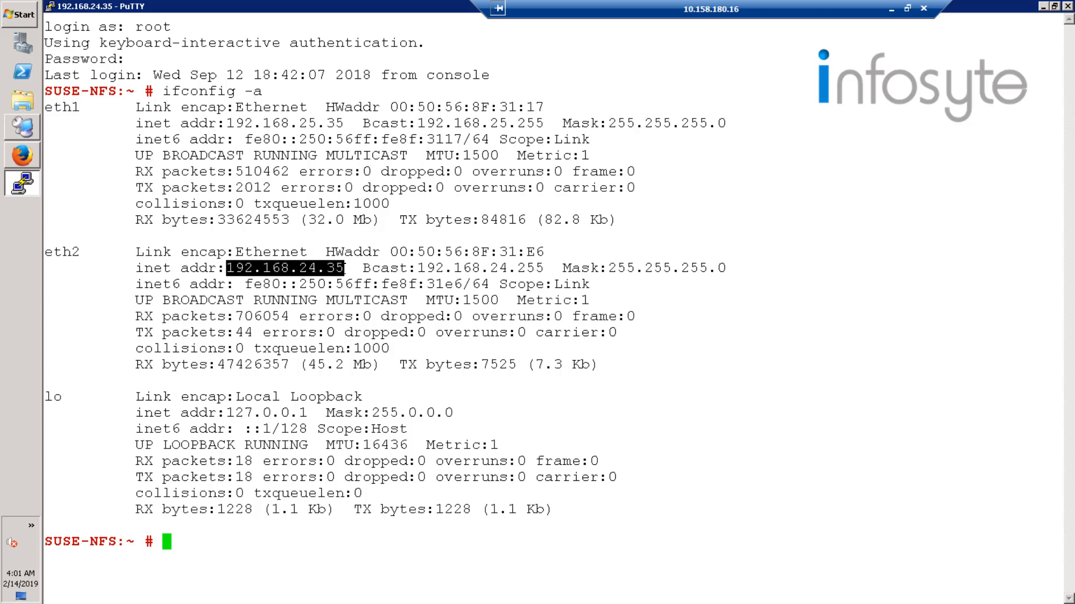
{"action": "left_click", "coordinate": [548, 302]}
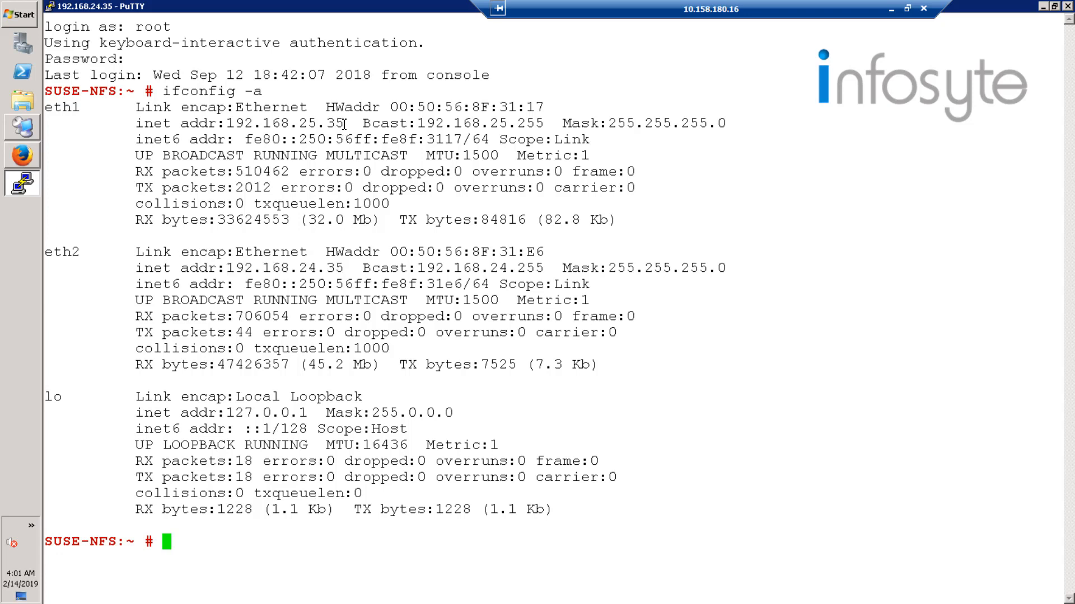
{"action": "left_click_drag", "start_coordinate": [343, 123], "coordinate": [226, 124]}
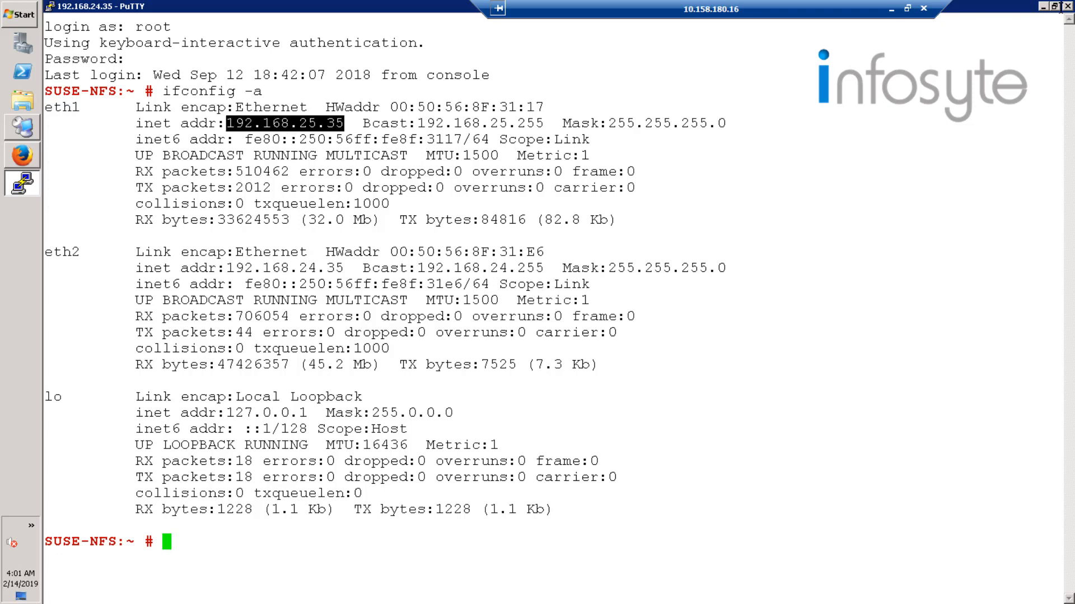
Return to DeviceManager in Firefox and enter a new Host client 192.168.25.35 with Read-write permission for the NFS share.
{"action": "left_click", "coordinate": [1042, 7]}
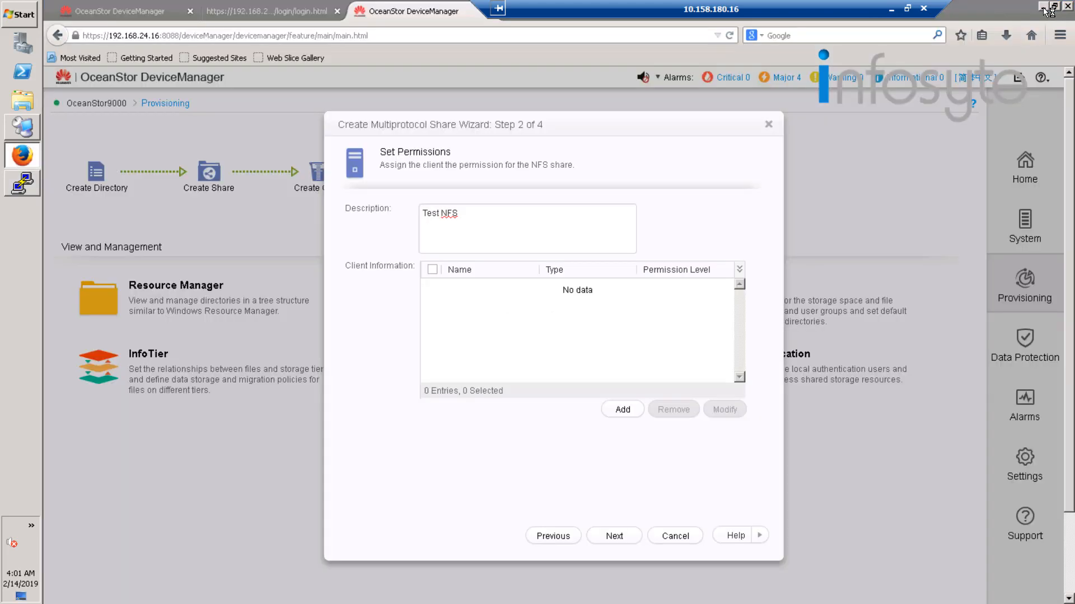
{"action": "left_click", "coordinate": [621, 408]}
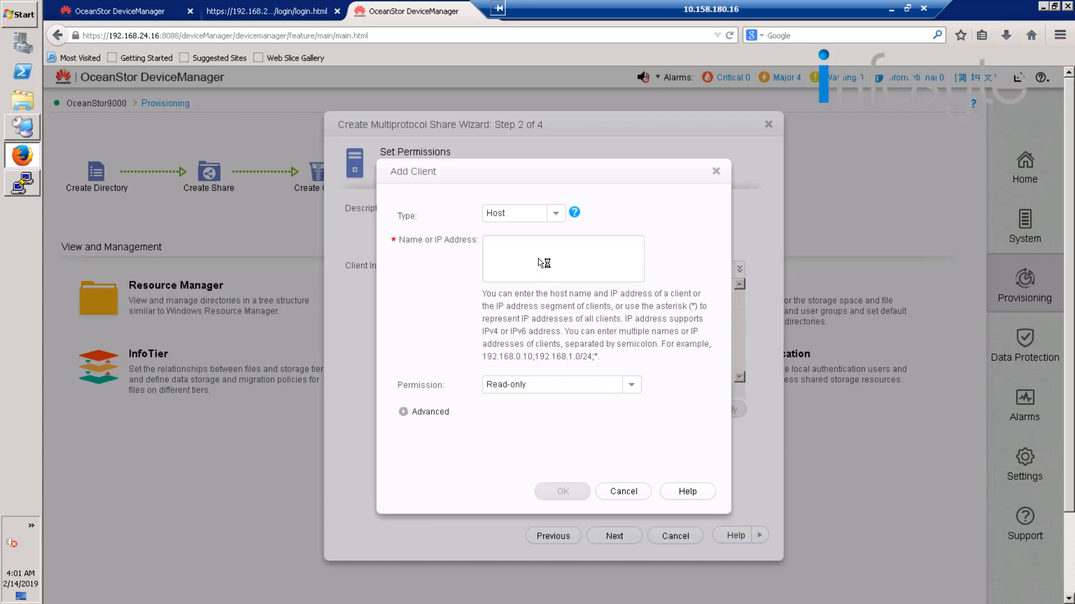
{"action": "left_click", "coordinate": [543, 263]}
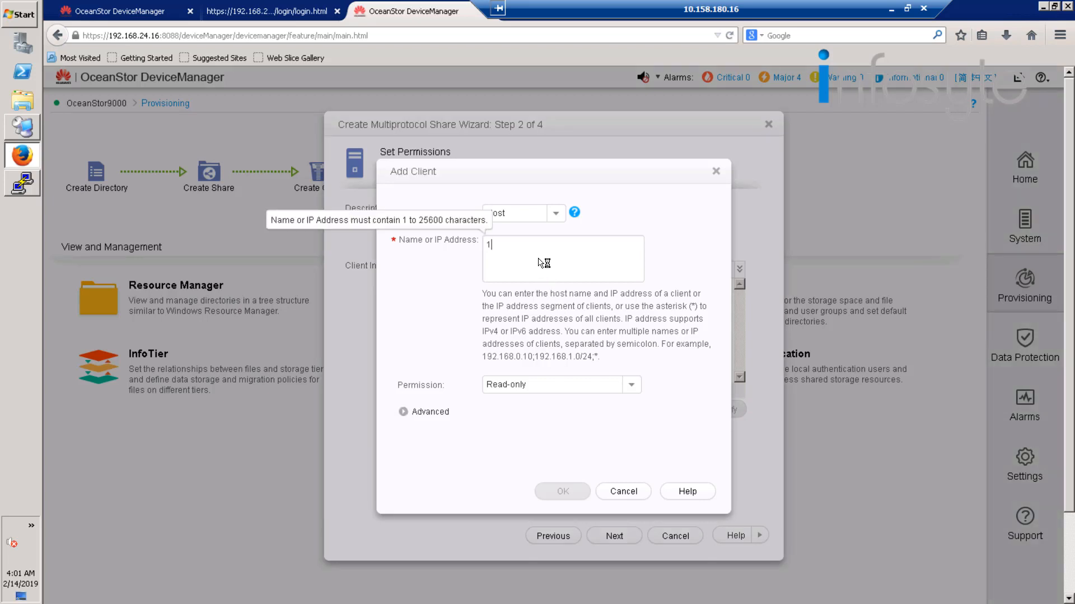
{"action": "type", "text": "192.16"}
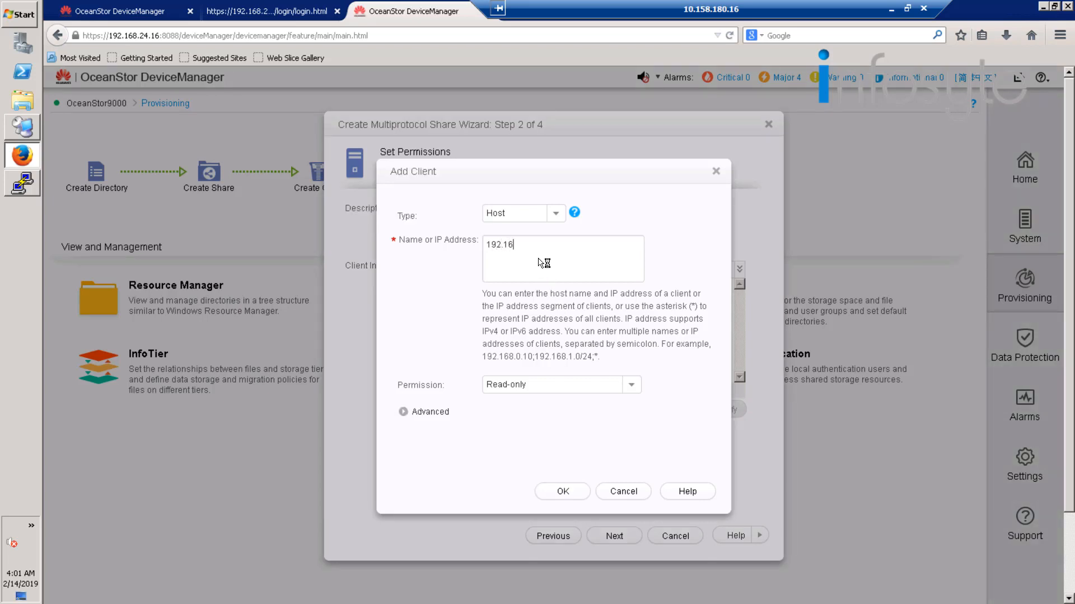
{"action": "type", "text": "8.25.35"}
{"action": "left_click", "coordinate": [634, 387]}
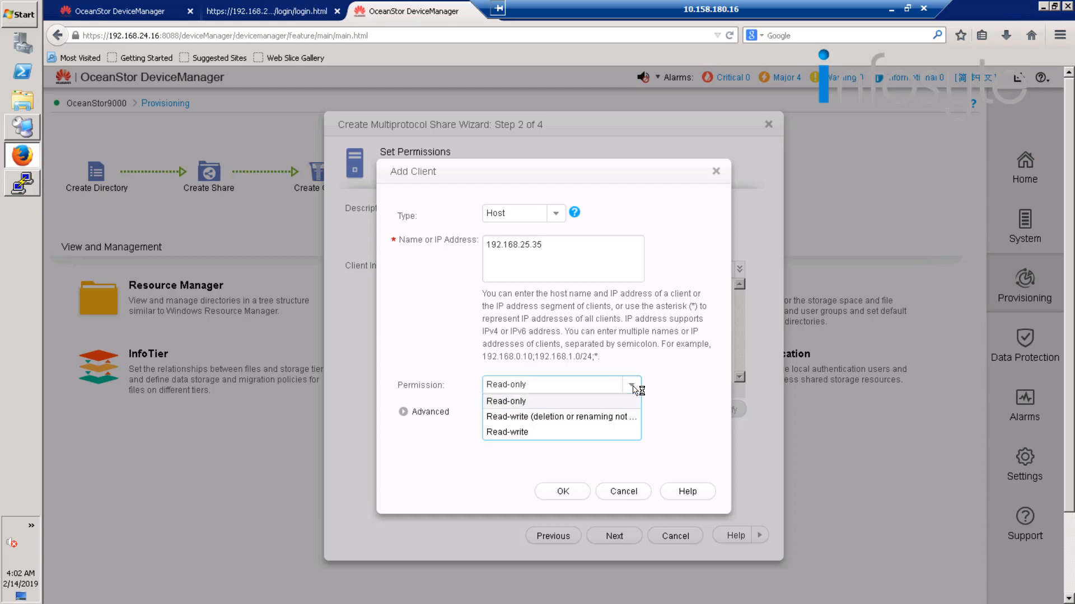
{"action": "left_click", "coordinate": [529, 432]}
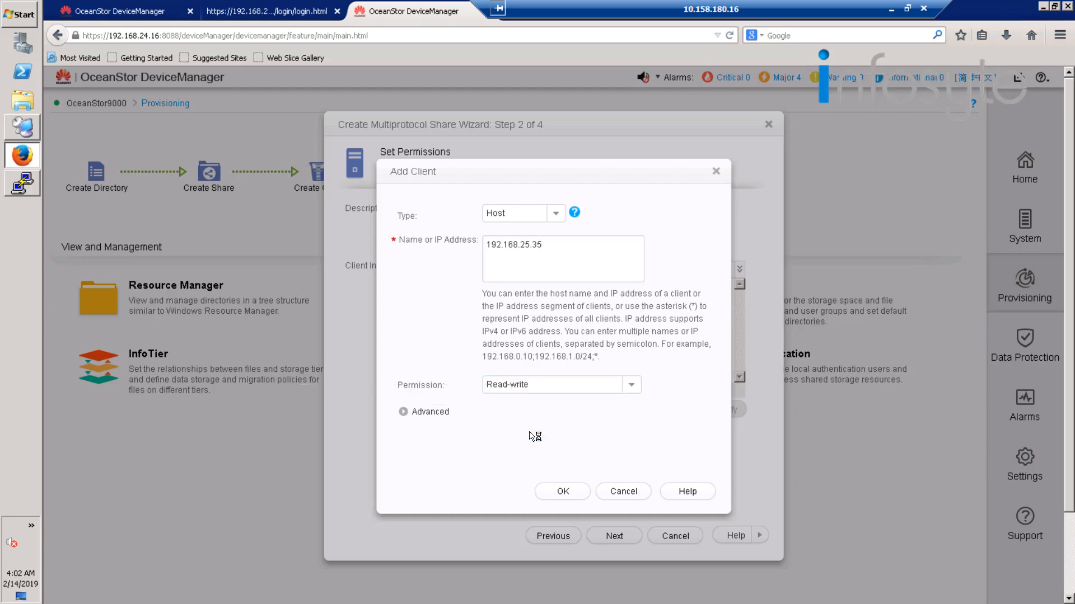
Add the client with the default advanced options and complete the share wizard to create the /dir002 NFS share.
{"action": "left_click", "coordinate": [405, 413]}
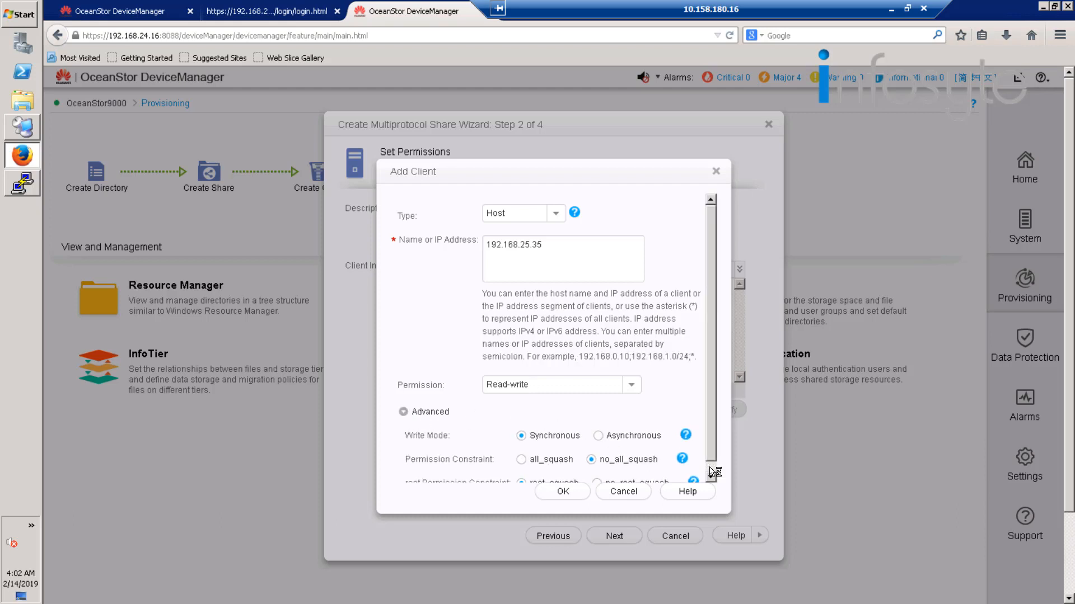
{"action": "left_click", "coordinate": [710, 476]}
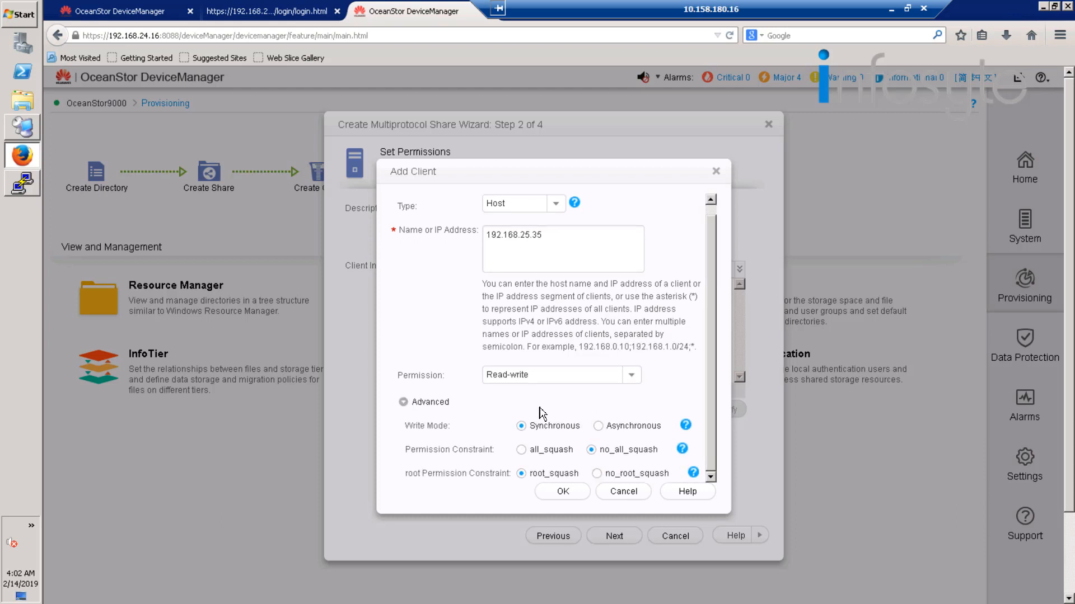
{"action": "left_click", "coordinate": [562, 493]}
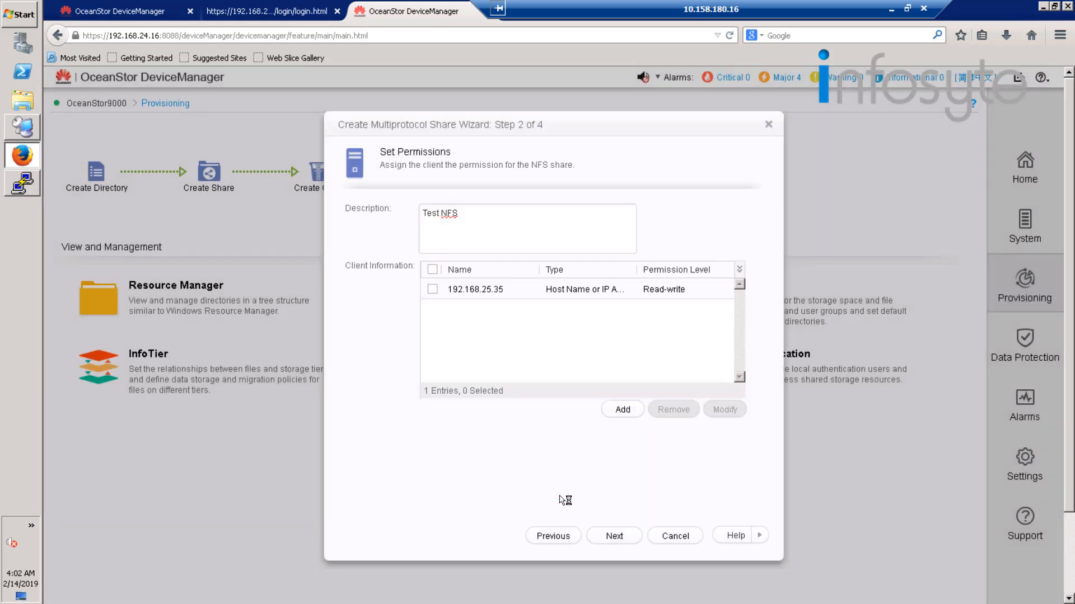
{"action": "left_click", "coordinate": [623, 538]}
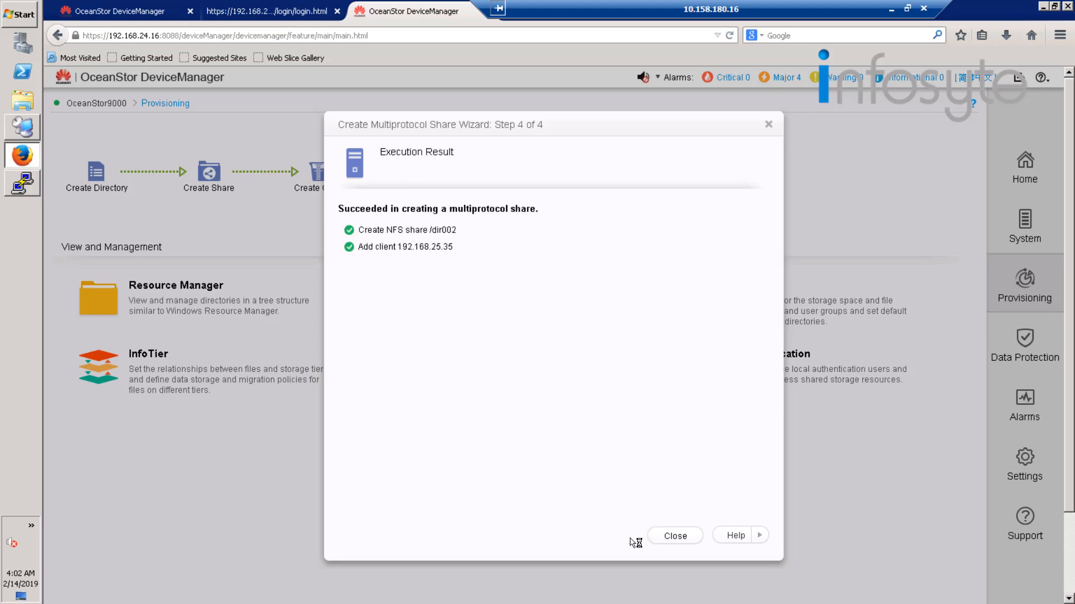
{"action": "left_click", "coordinate": [677, 537]}
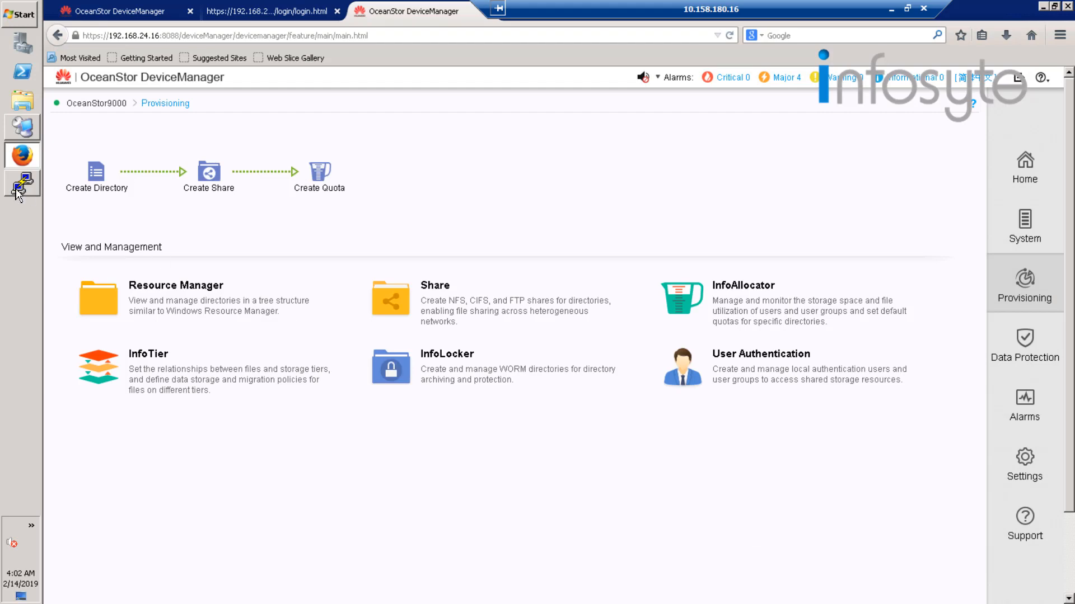
Switch to the PuTTY session, list the NFS exports with showmount -e 192.168.25.101 and check the /dir002 entry.
{"action": "mouse_move", "coordinate": [17, 193]}
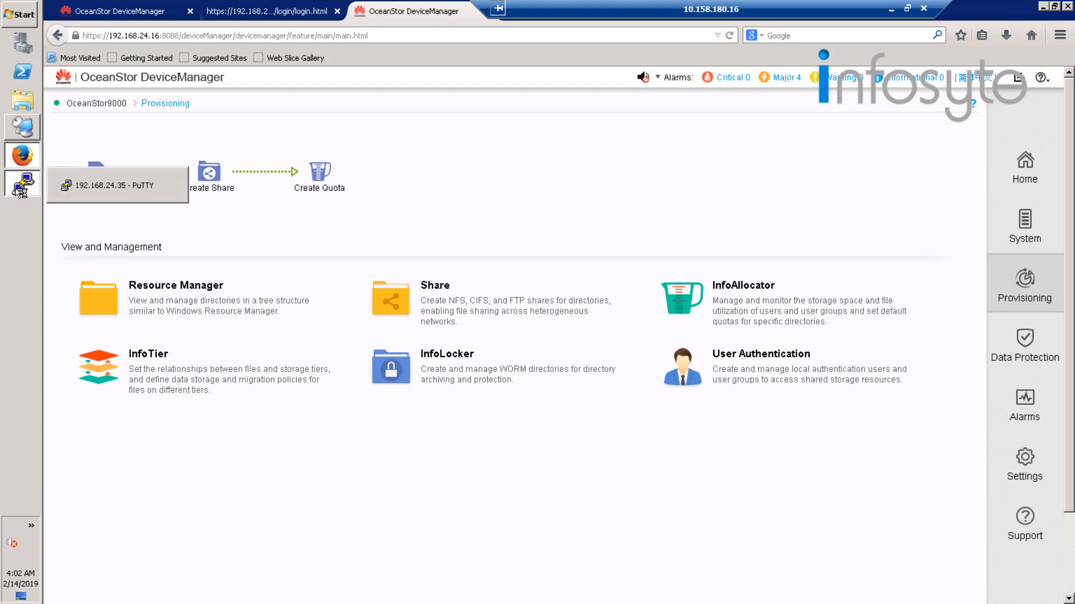
{"action": "left_click", "coordinate": [70, 191]}
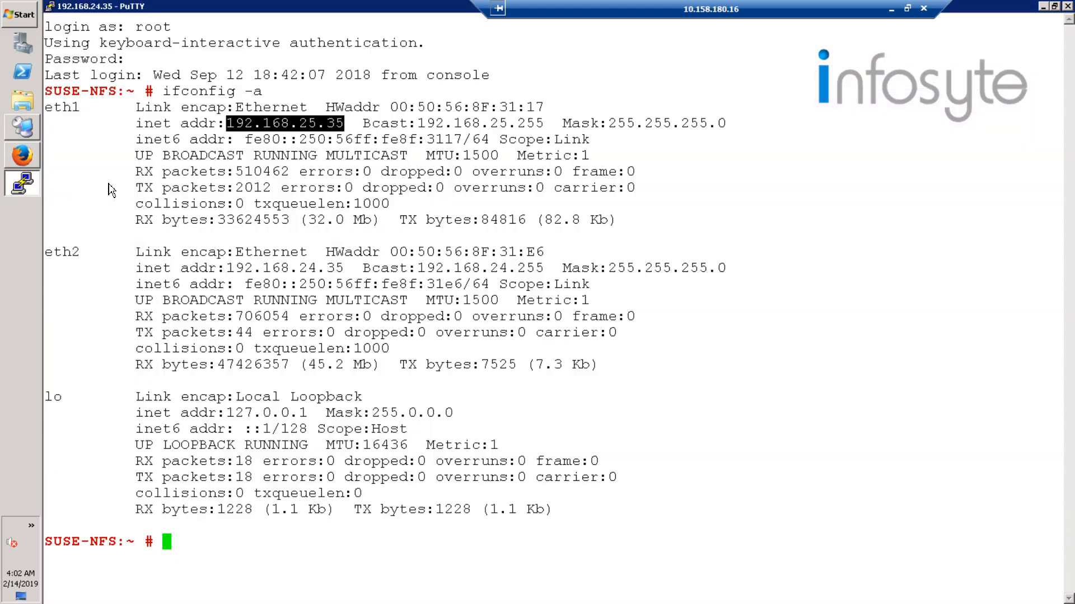
{"action": "left_click", "coordinate": [415, 335]}
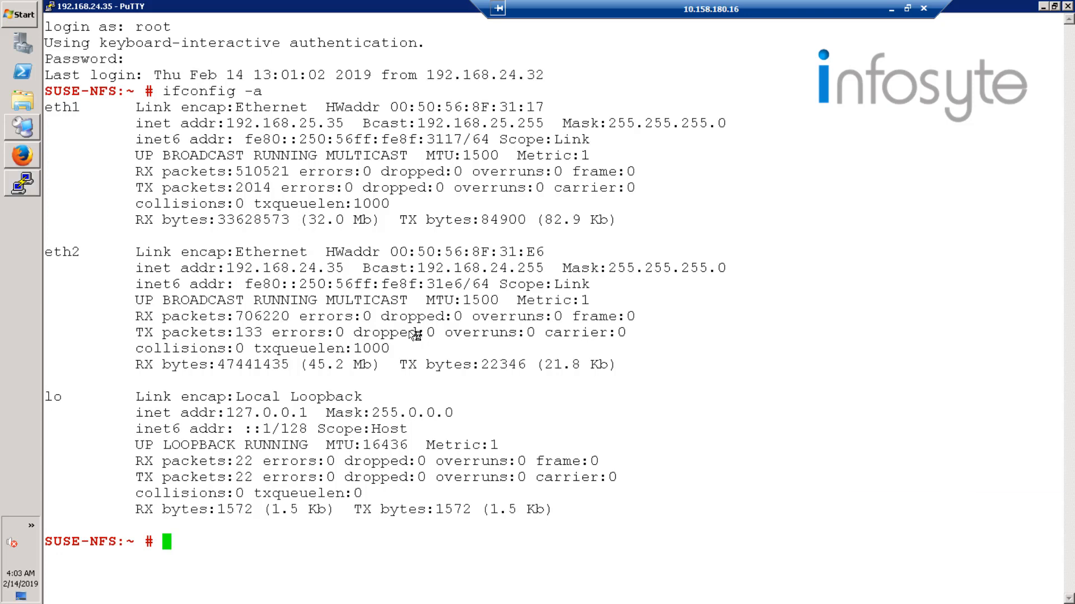
{"action": "type", "text": "showmount ="}
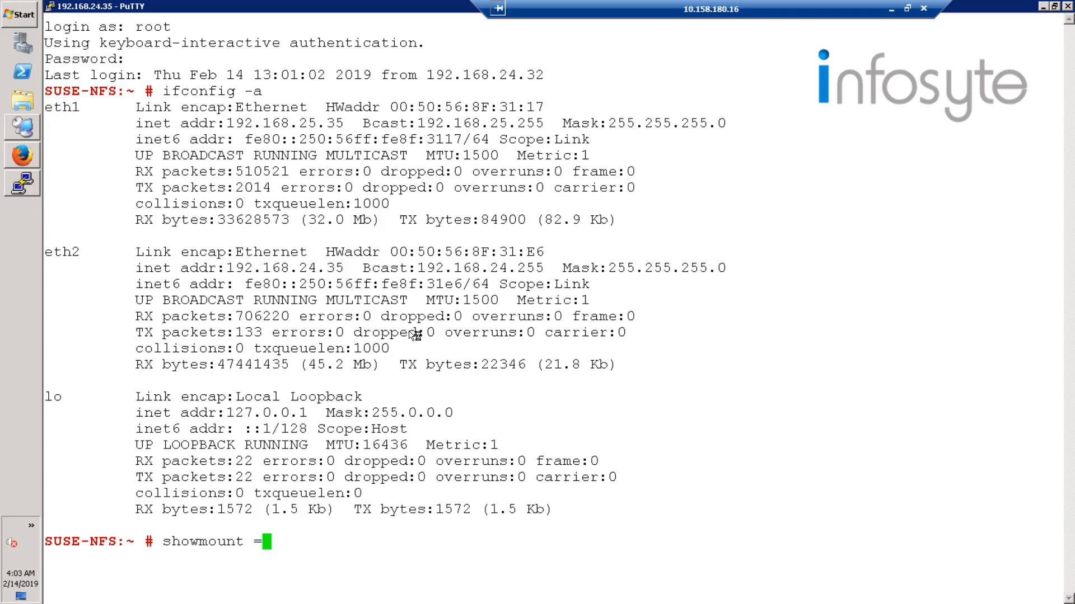
{"action": "key", "text": "BackSpace"}
{"action": "type", "text": "-e 192.168.25"}
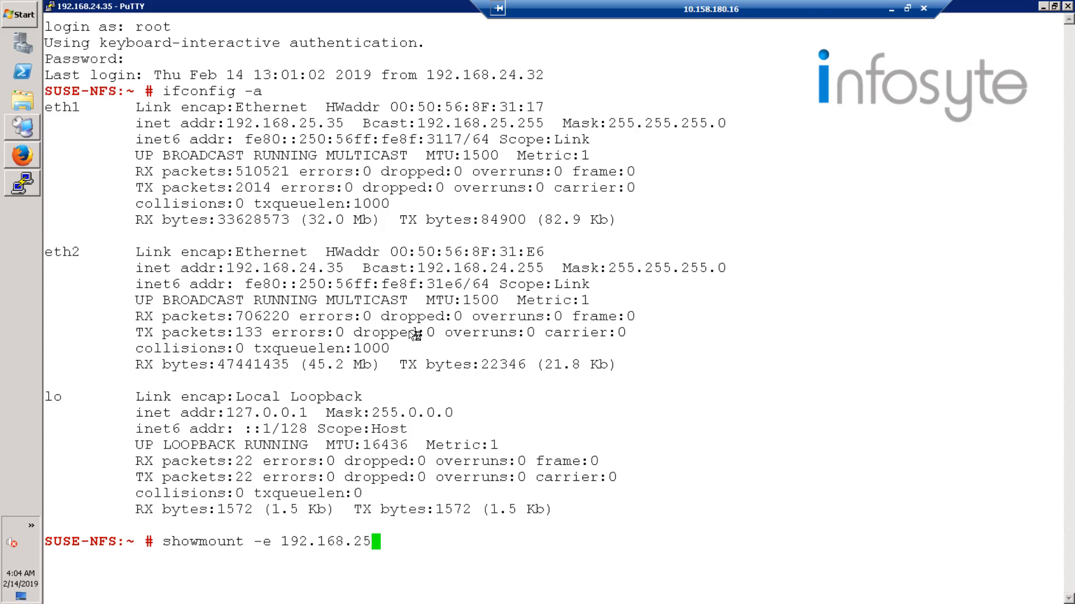
{"action": "type", "text": ".2"}
{"action": "key", "text": "BackSpace"}
{"action": "type", "text": "101"}
{"action": "key", "text": "Return"}
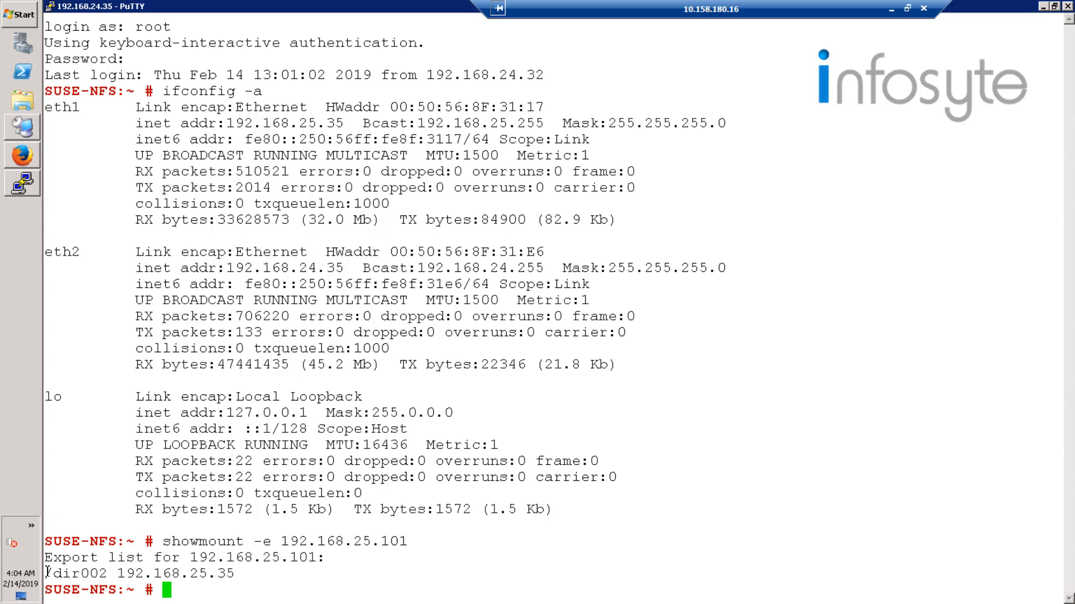
{"action": "triple_click", "coordinate": [214, 571]}
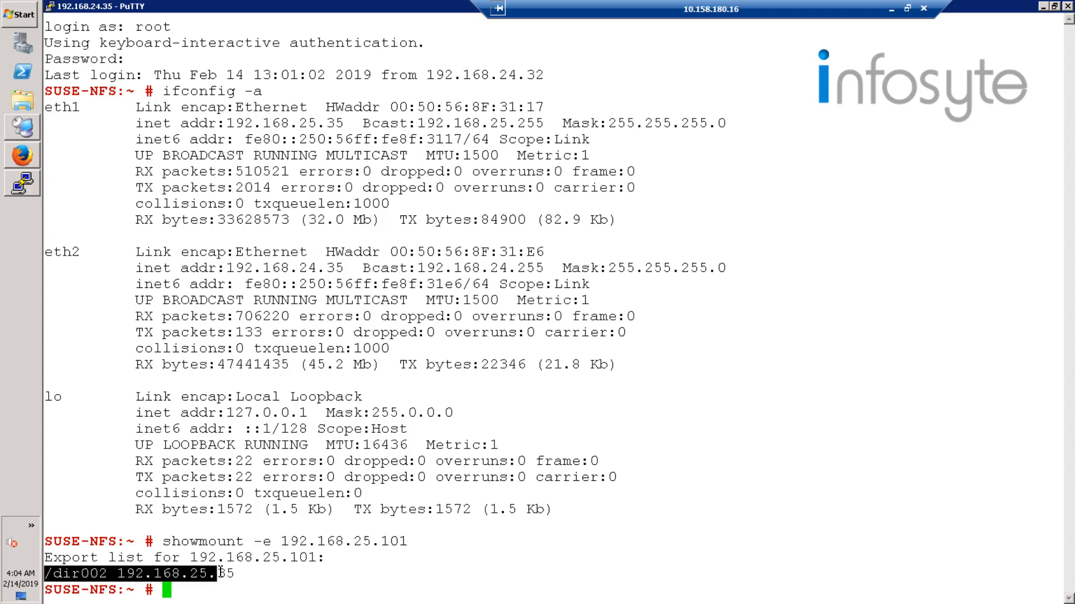
{"action": "double_click", "coordinate": [248, 592]}
{"action": "left_click", "coordinate": [248, 596]}
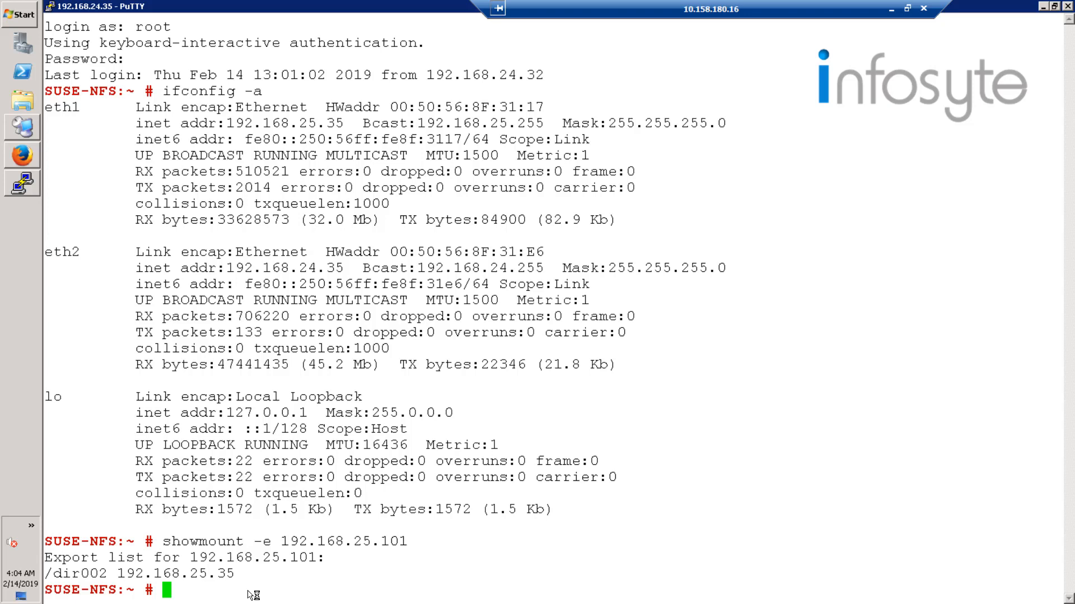
Create the local mount point directory /dir002 on the SUSE client.
{"action": "type", "text": "mkdir"}
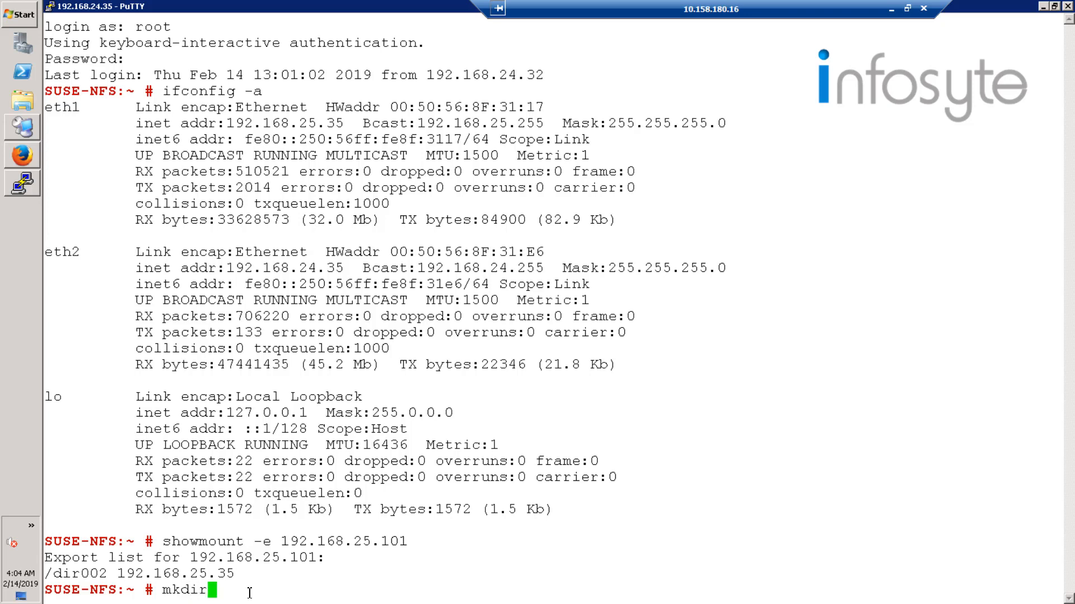
{"action": "type", "text": "/dir002"}
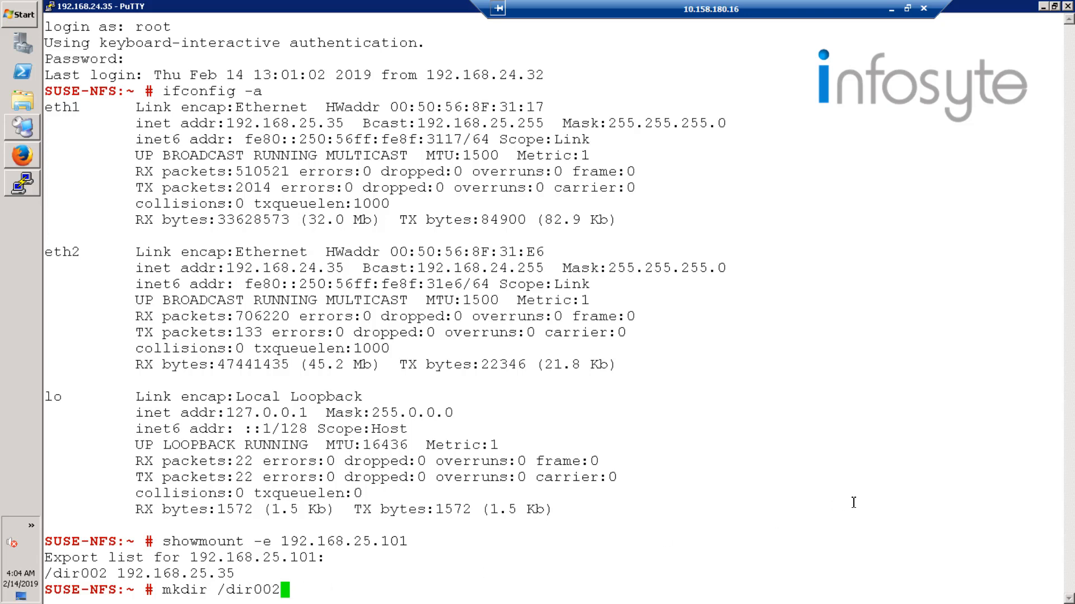
{"action": "key", "text": "Return"}
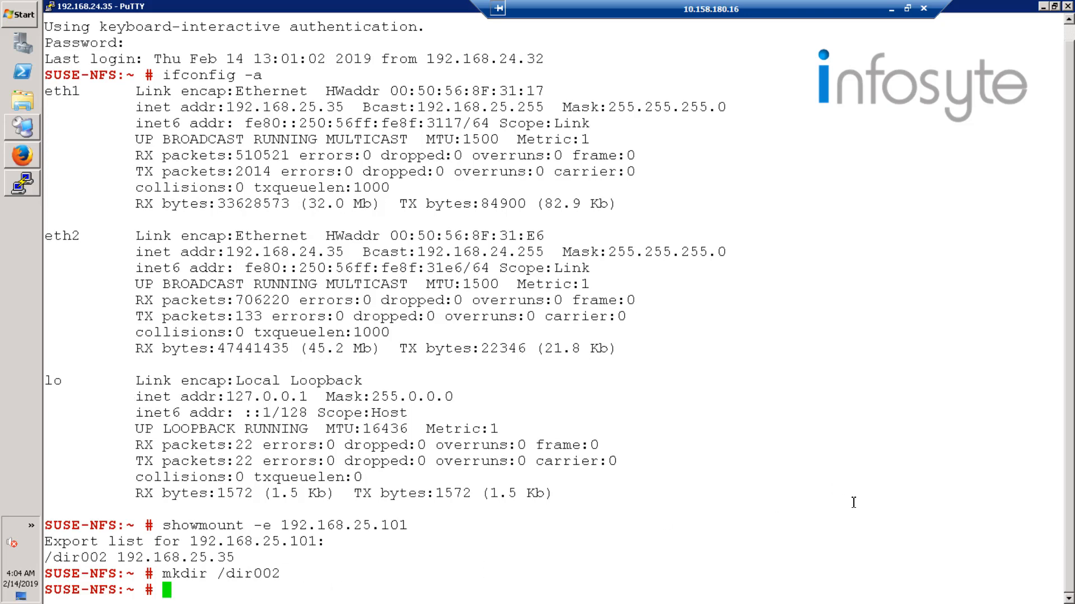
Mount the NFS share 192.168.25.101:/dir002 on the local directory /dir002 with file system type nfs.
{"action": "type", "text": "mount -t nfs"}
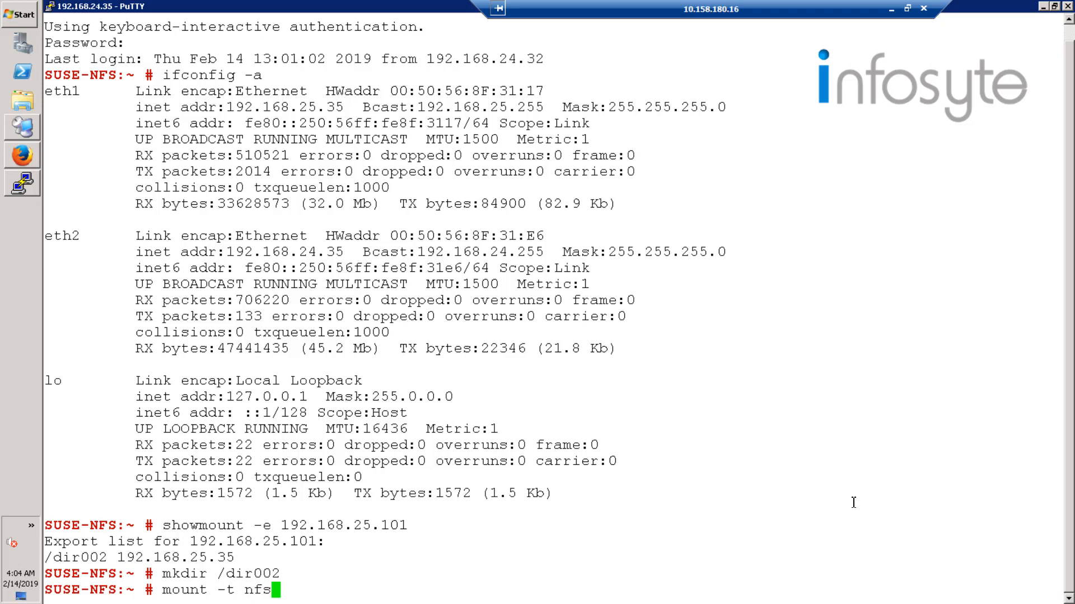
{"action": "type", "text": " 192.168"}
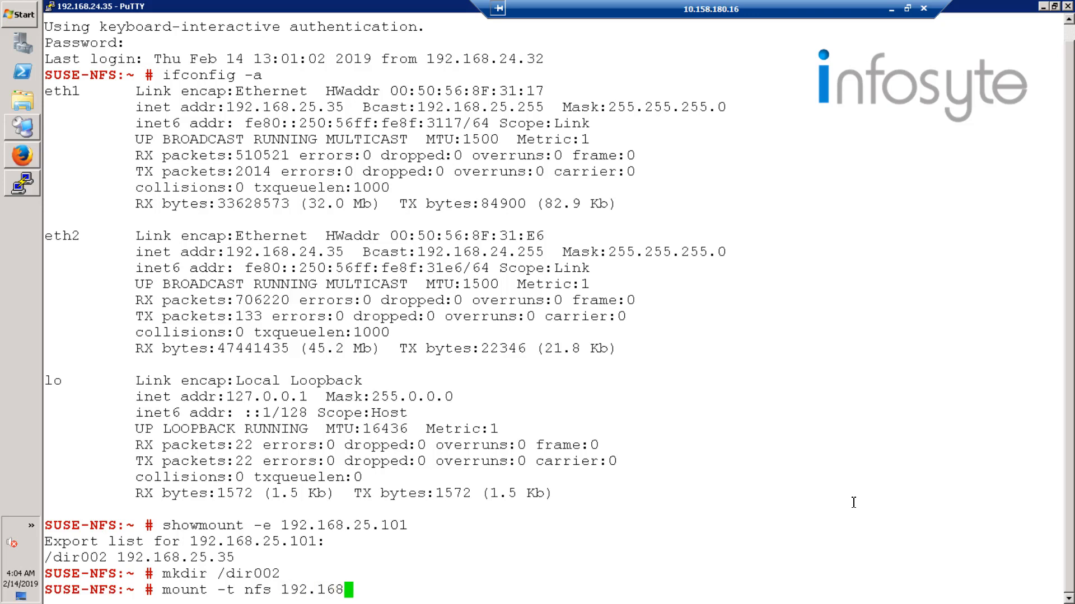
{"action": "type", "text": ".25.101"}
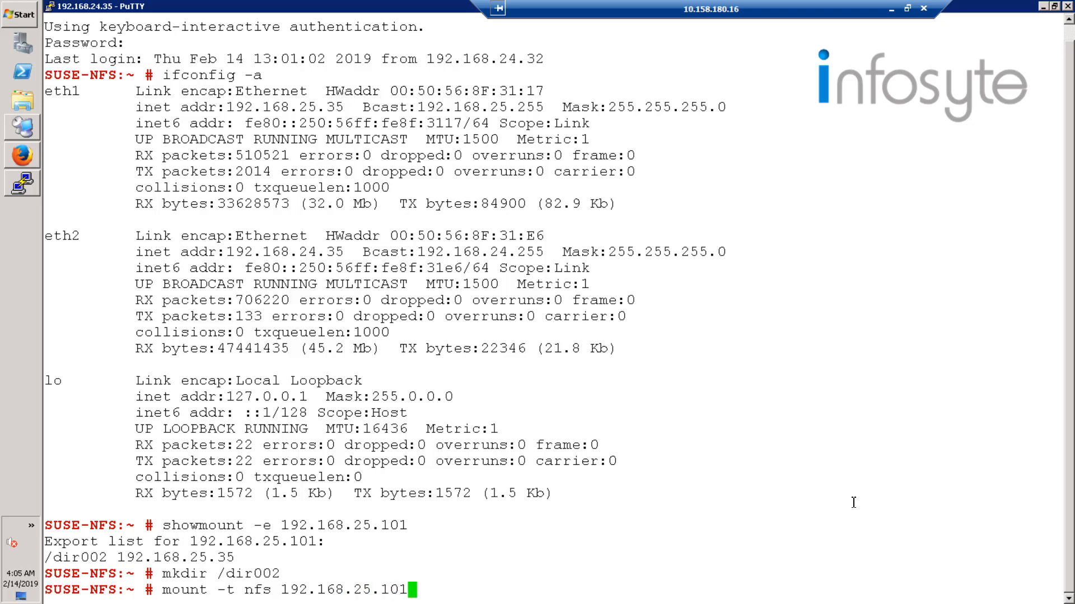
{"action": "type", "text": ":/dir002"}
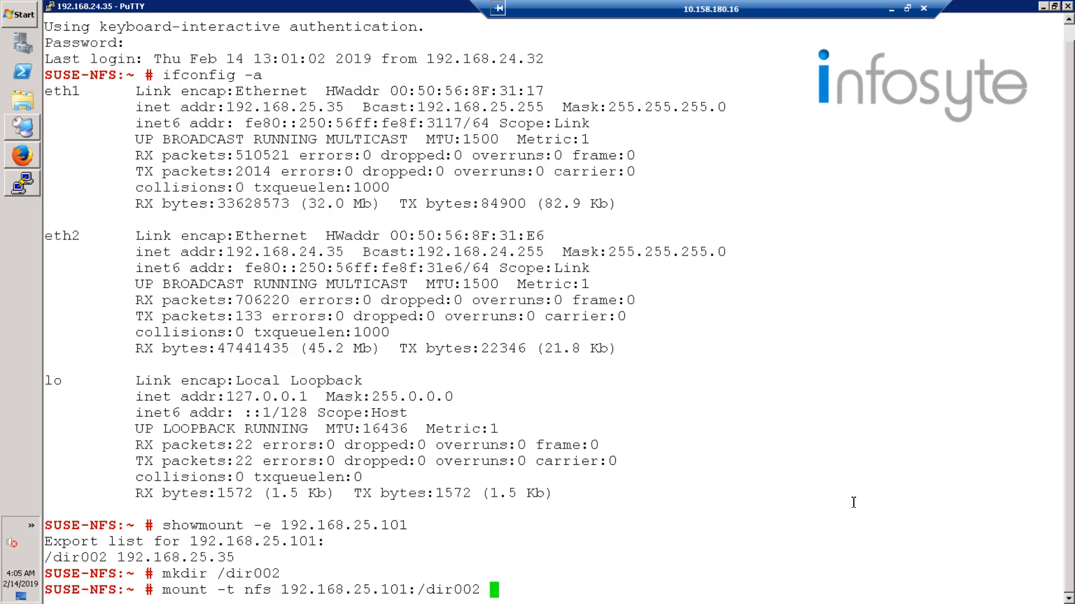
{"action": "type", "text": " /dir002"}
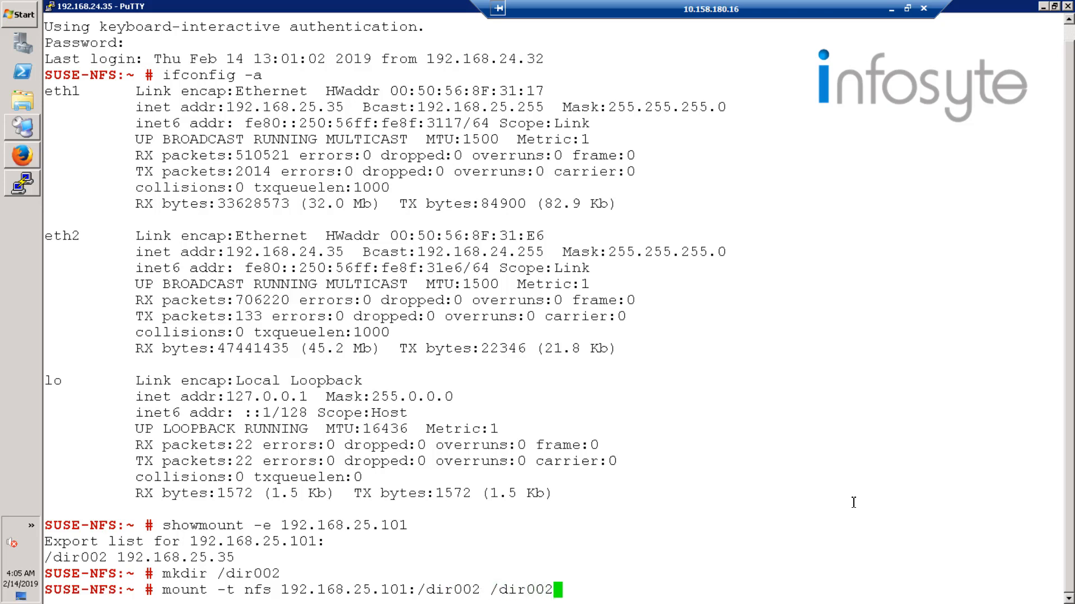
{"action": "key", "text": "Return"}
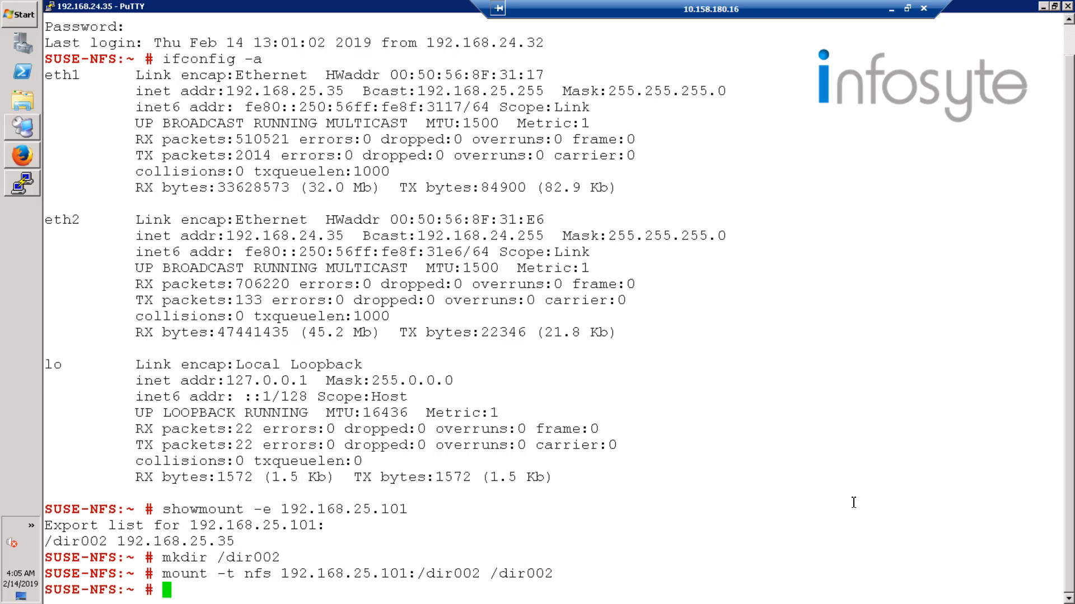
Change into /dir002, list all mounted file systems and check the entry for the NFS share.
{"action": "type", "text": "cd /dir002"}
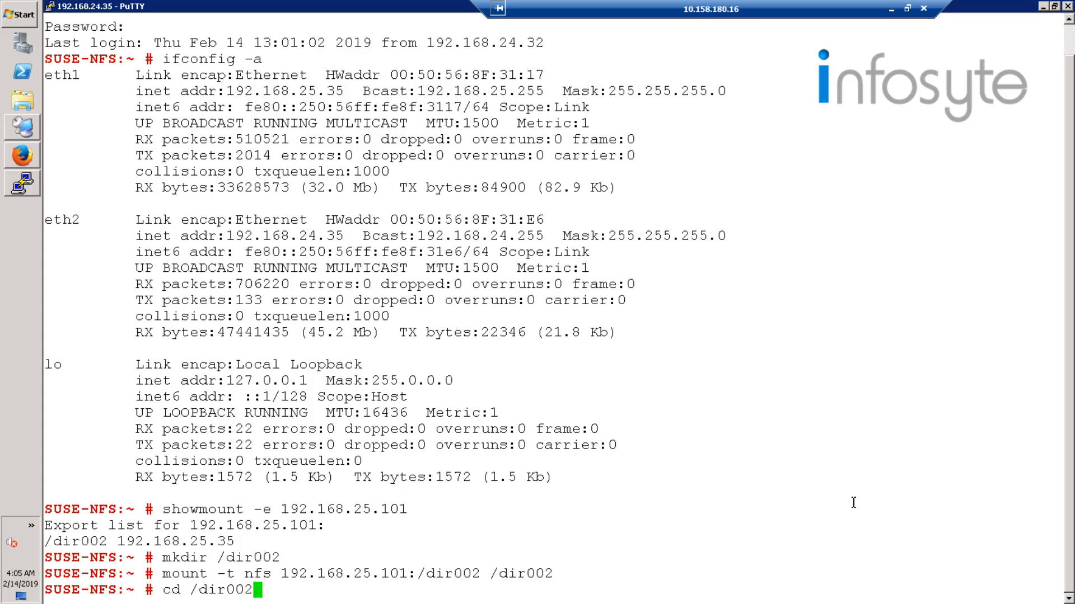
{"action": "key", "text": "Return"}
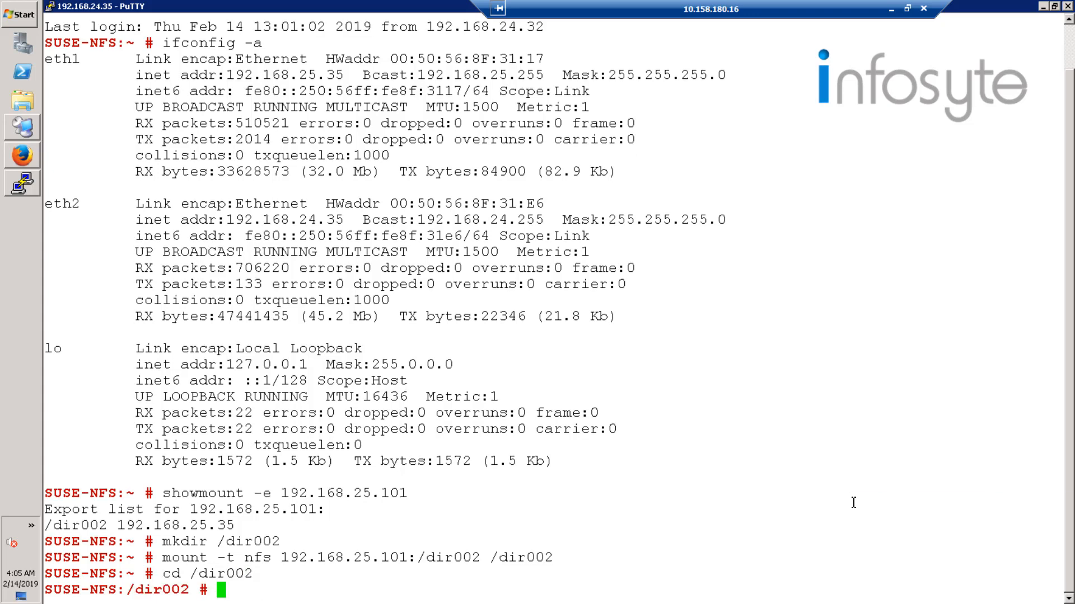
{"action": "type", "text": "mount"}
{"action": "key", "text": "Return"}
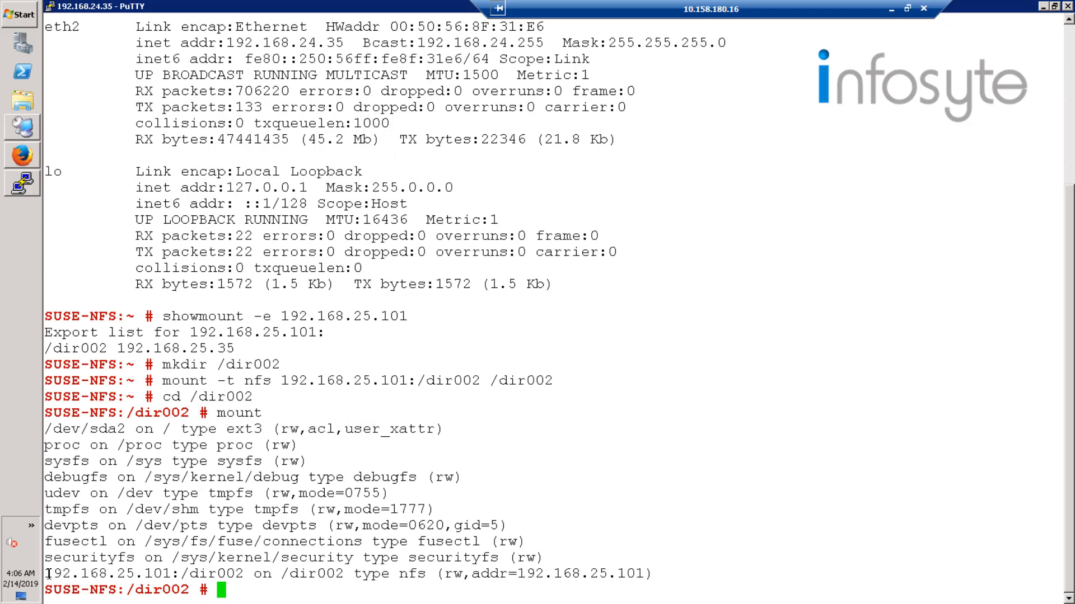
{"action": "left_click_drag", "start_coordinate": [49, 575], "coordinate": [643, 574]}
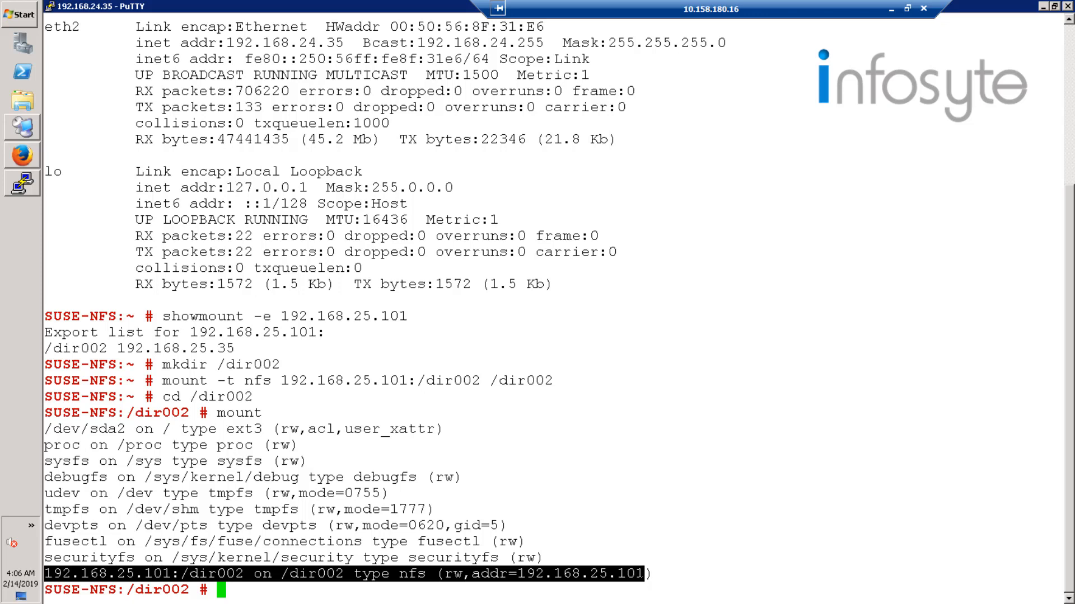
{"action": "left_click", "coordinate": [489, 590]}
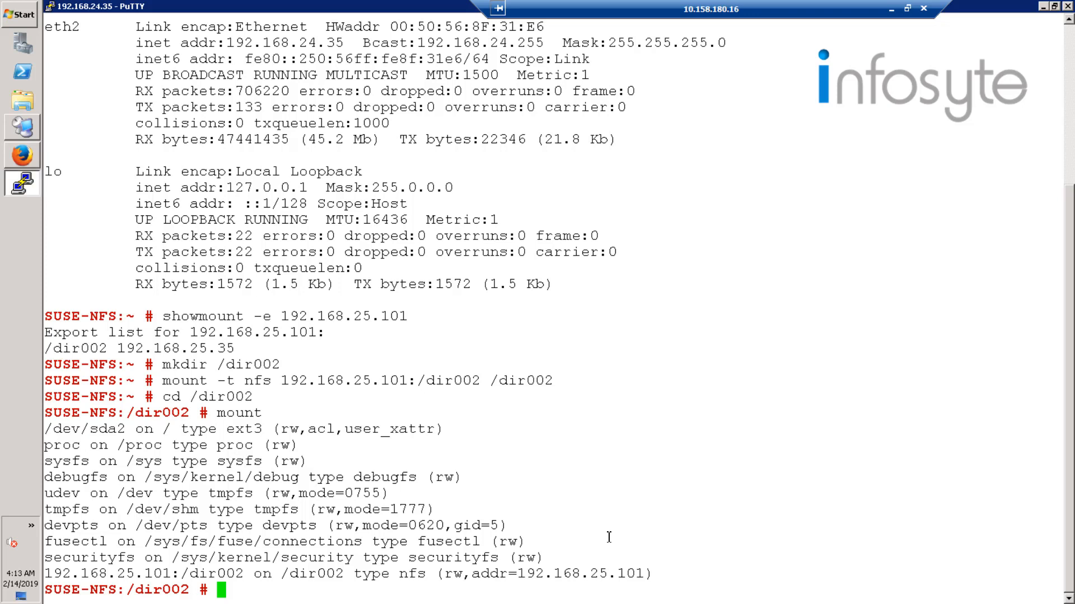
Create an empty file named test.txt in the mounted share.
{"action": "type", "text": "touch test"}
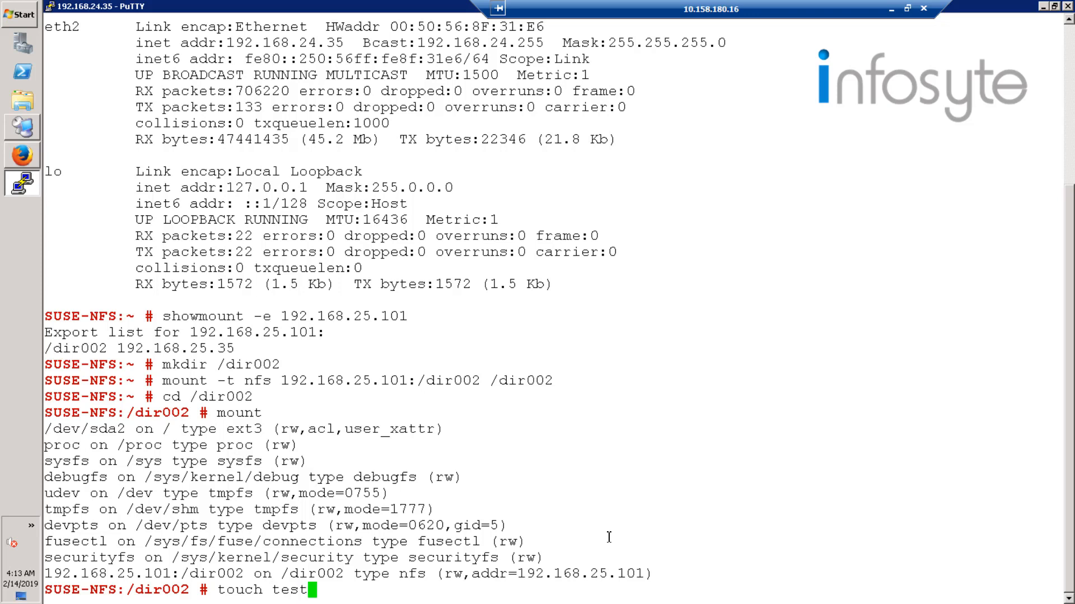
{"action": "type", "text": ".txt"}
{"action": "key", "text": "Return"}
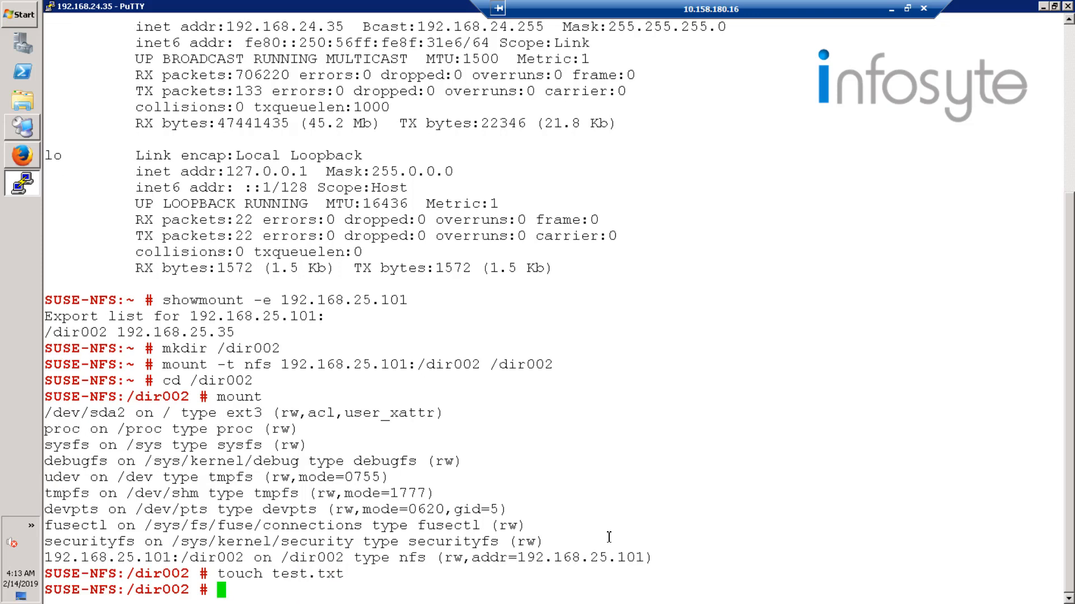
Create a directory named nfsshare in the share and list the share's contents in detail with ls -al.
{"action": "type", "text": "mkdir nfsshare"}
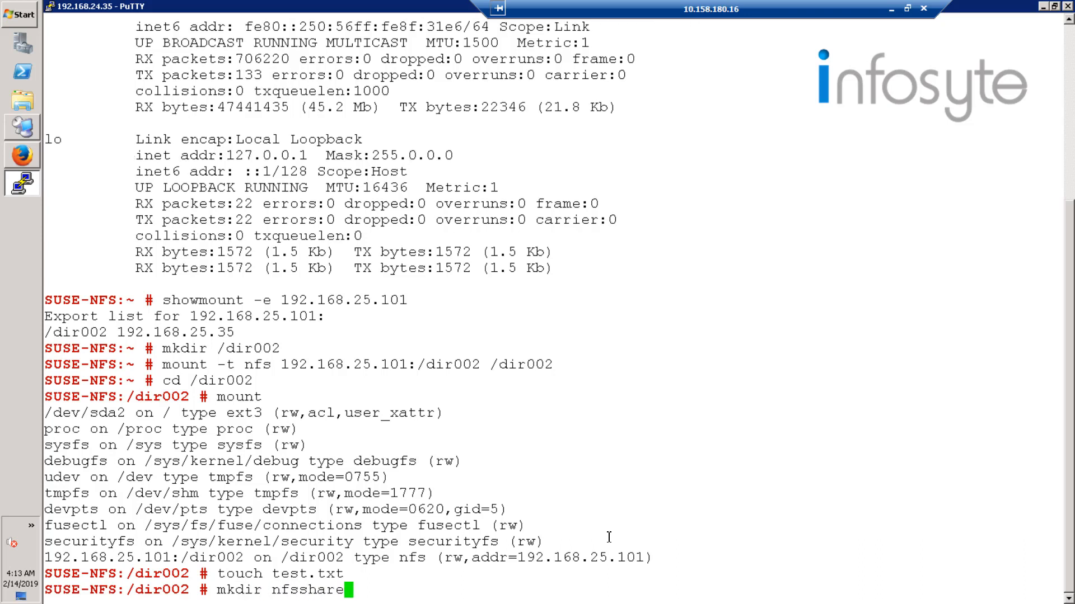
{"action": "key", "text": "Return"}
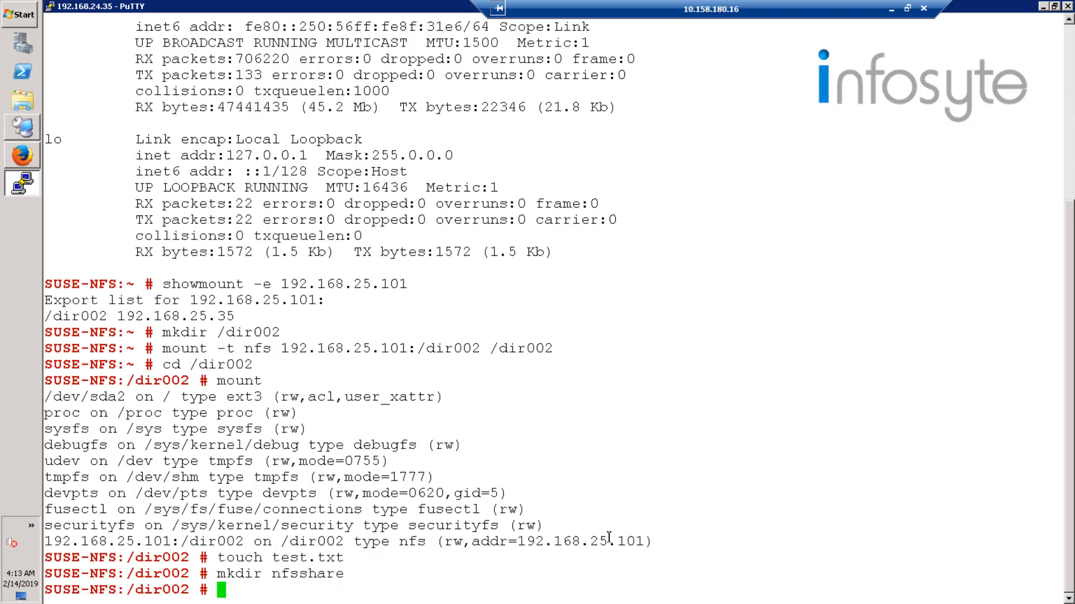
{"action": "type", "text": "ls -al"}
{"action": "key", "text": "Return"}
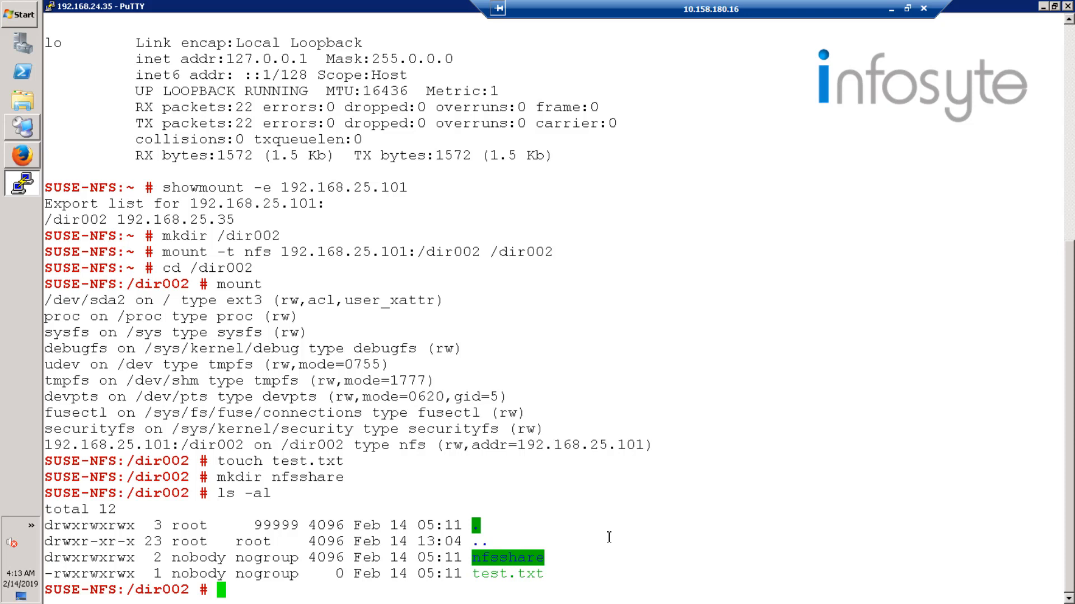
Move up to the root directory and unmount /dir002.
{"action": "type", "text": "cd .."}
{"action": "key", "text": "Return"}
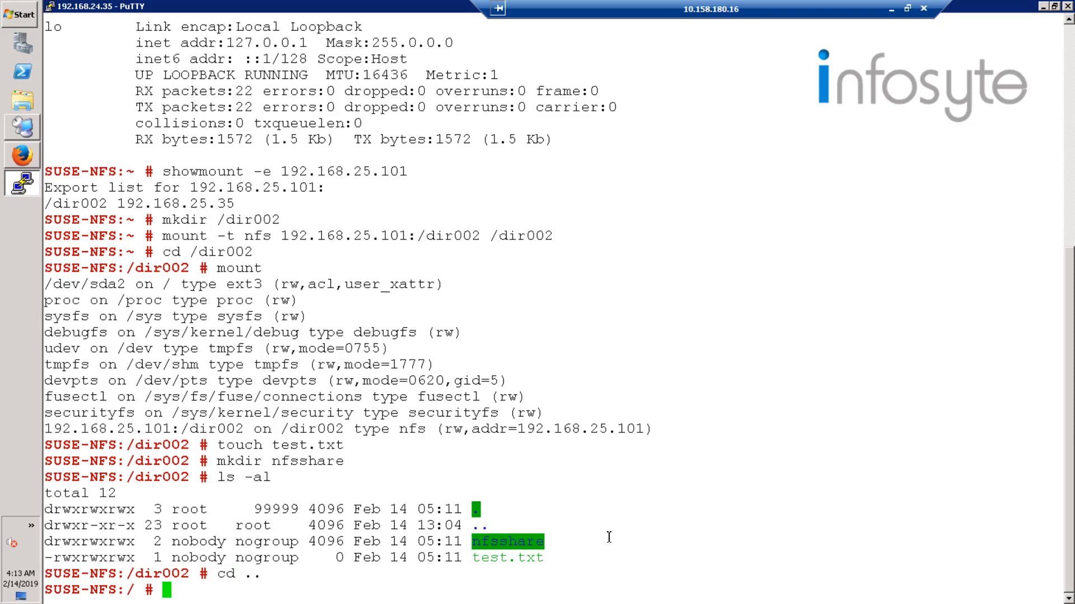
{"action": "type", "text": "ummount"}
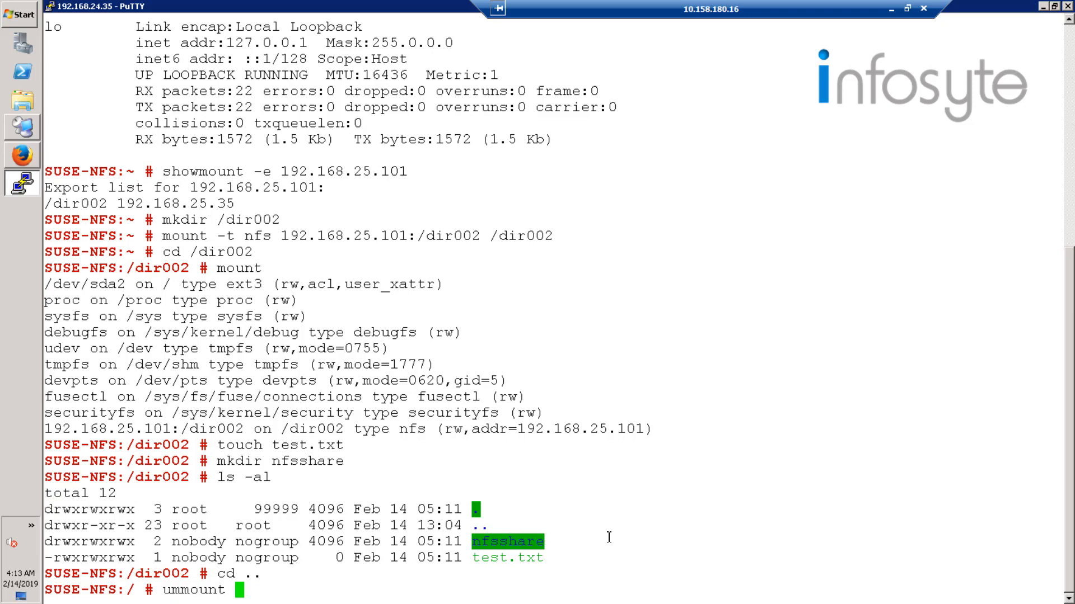
{"action": "key", "text": "BackSpace"}
{"action": "key", "text": "BackSpace"}
{"action": "key", "text": "BackSpace"}
{"action": "key", "text": "BackSpace"}
{"action": "key", "text": "BackSpace"}
{"action": "key", "text": "BackSpace"}
{"action": "key", "text": "BackSpace"}
{"action": "key", "text": "BackSpace"}
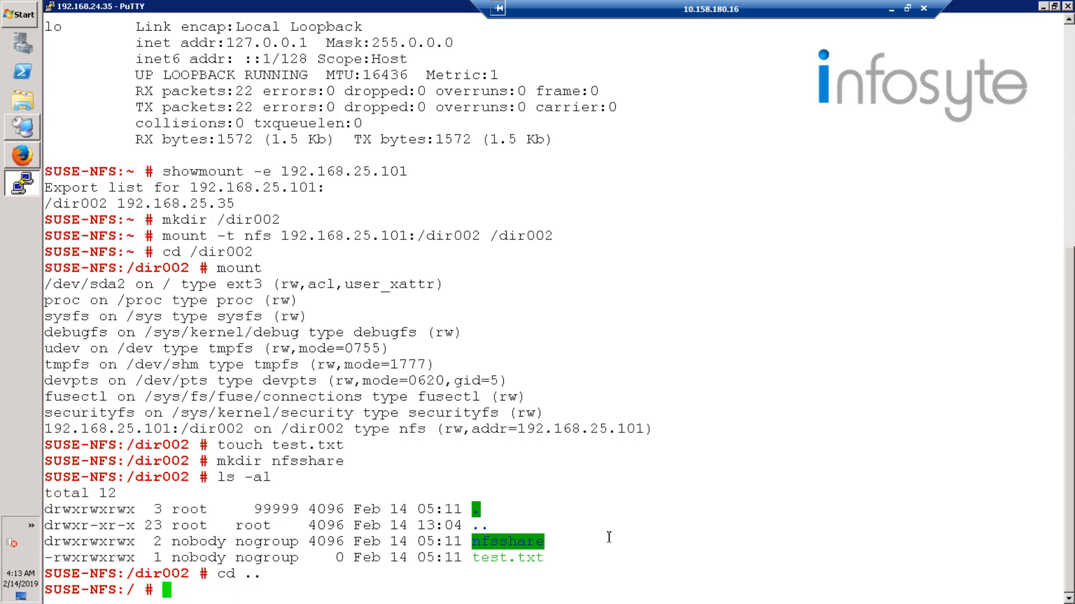
{"action": "type", "text": "umount /"}
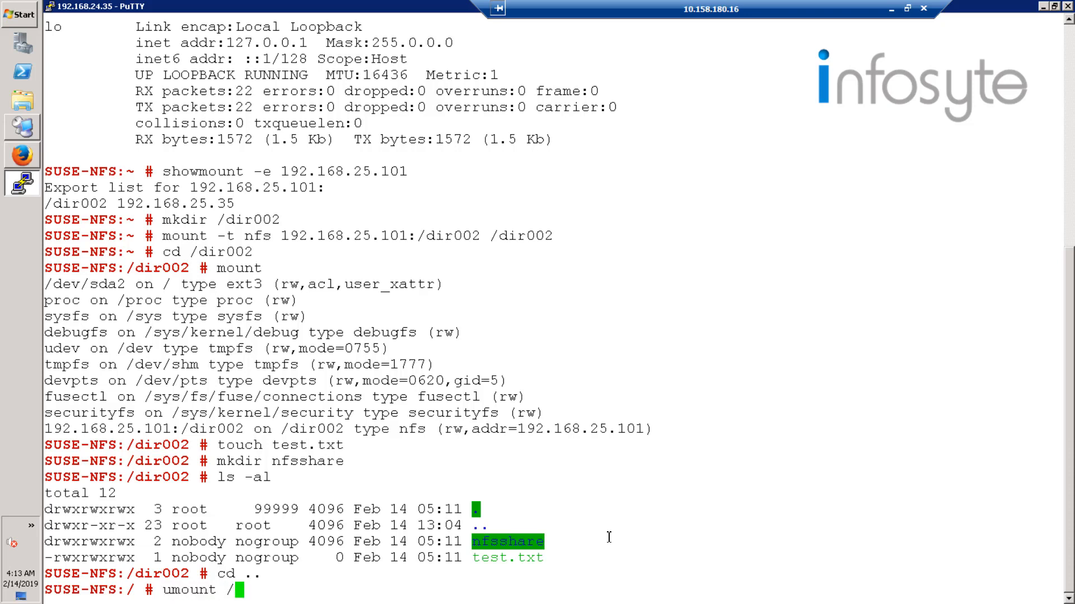
{"action": "type", "text": "dir002"}
{"action": "key", "text": "Return"}
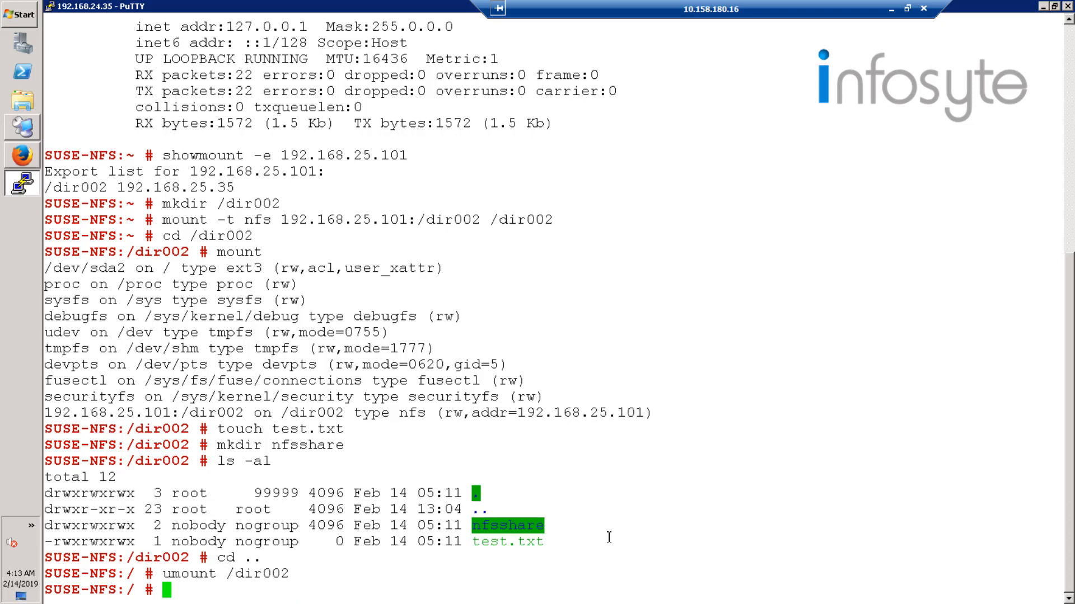
Change into the unmounted dir002 directory and list its contents with ls -al.
{"action": "type", "text": "cd dir002"}
{"action": "key", "text": "Return"}
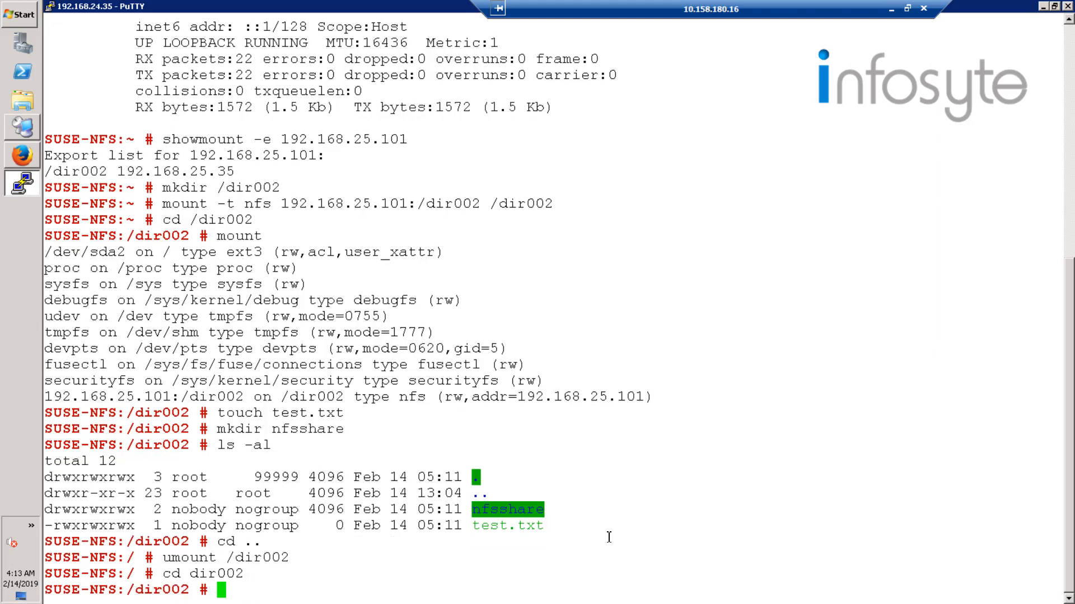
{"action": "type", "text": "ls -al"}
{"action": "key", "text": "Return"}
Return to the root directory and list the mounted file systems to check for the NFS share.
{"action": "type", "text": "cd .."}
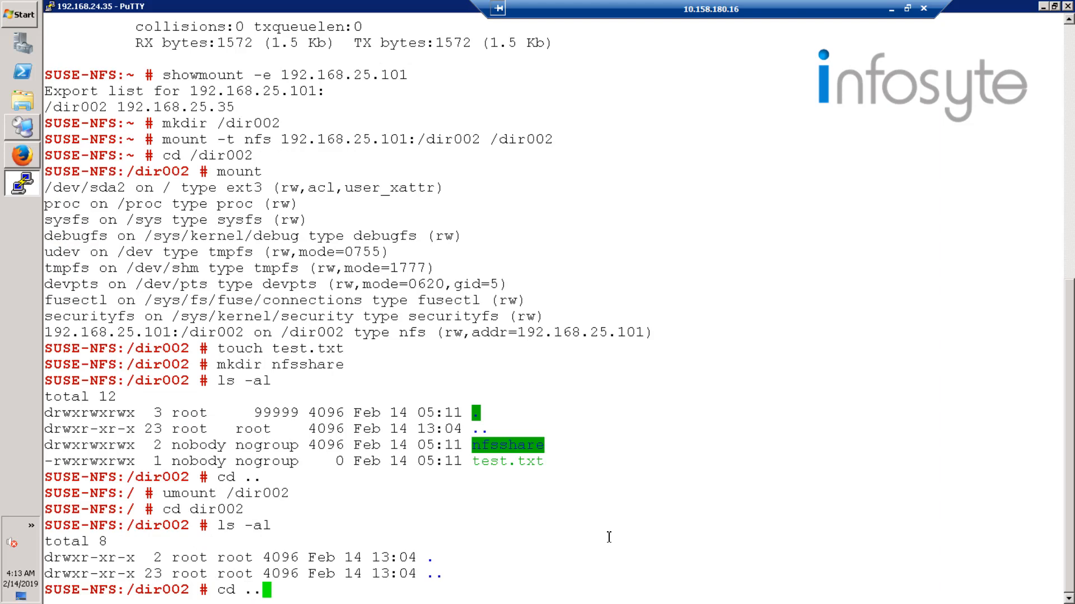
{"action": "key", "text": "Return"}
{"action": "type", "text": "mount"}
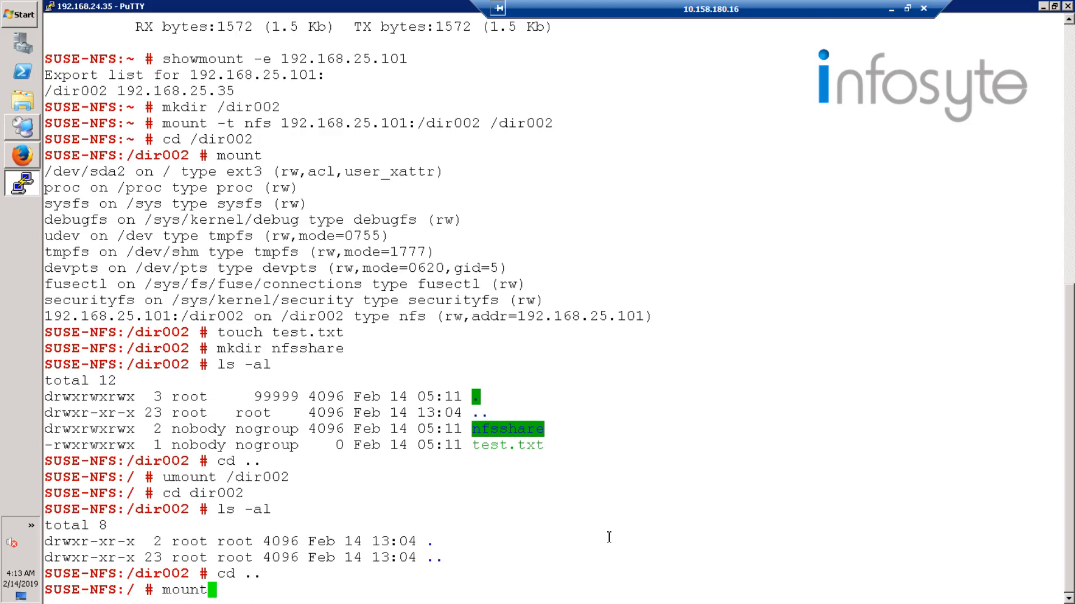
{"action": "key", "text": "Return"}
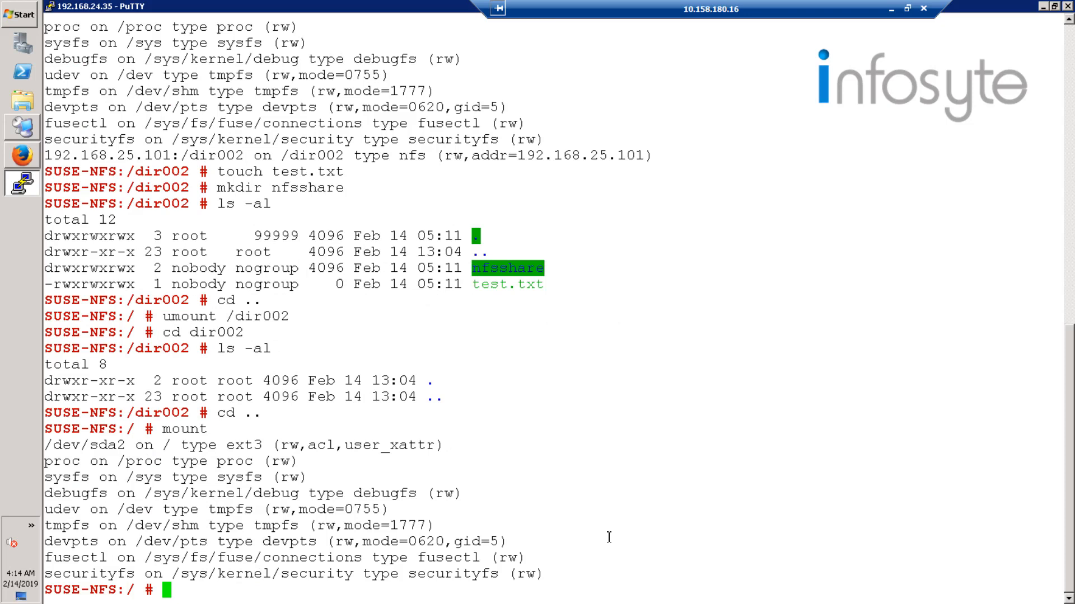
Switch to DeviceManager in Firefox and open the InfoEqualizer basic information in the cluster settings.
{"action": "left_click", "coordinate": [30, 159]}
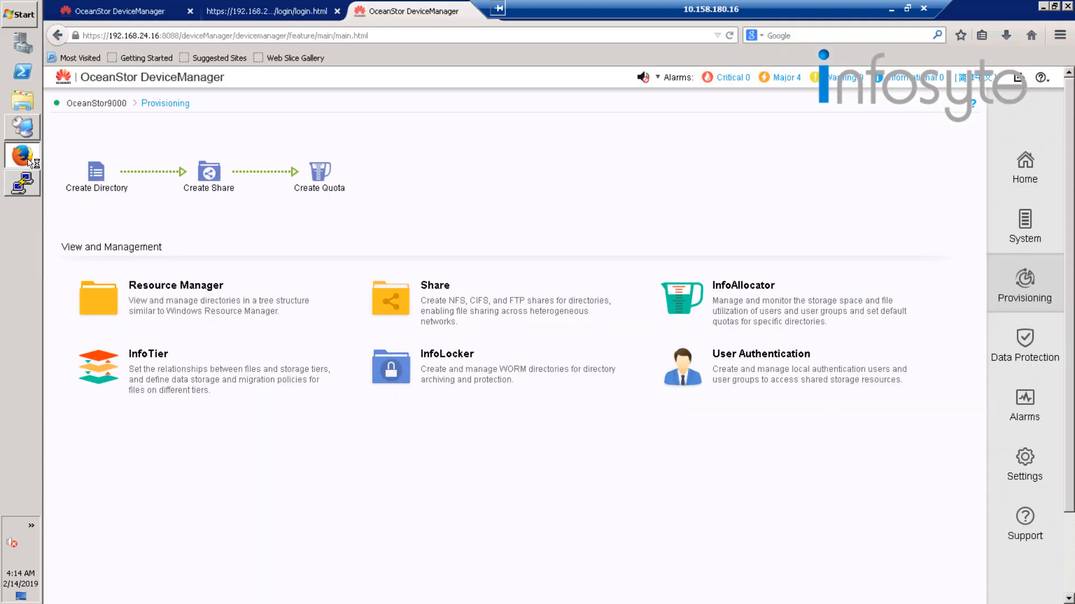
{"action": "left_click", "coordinate": [1019, 460]}
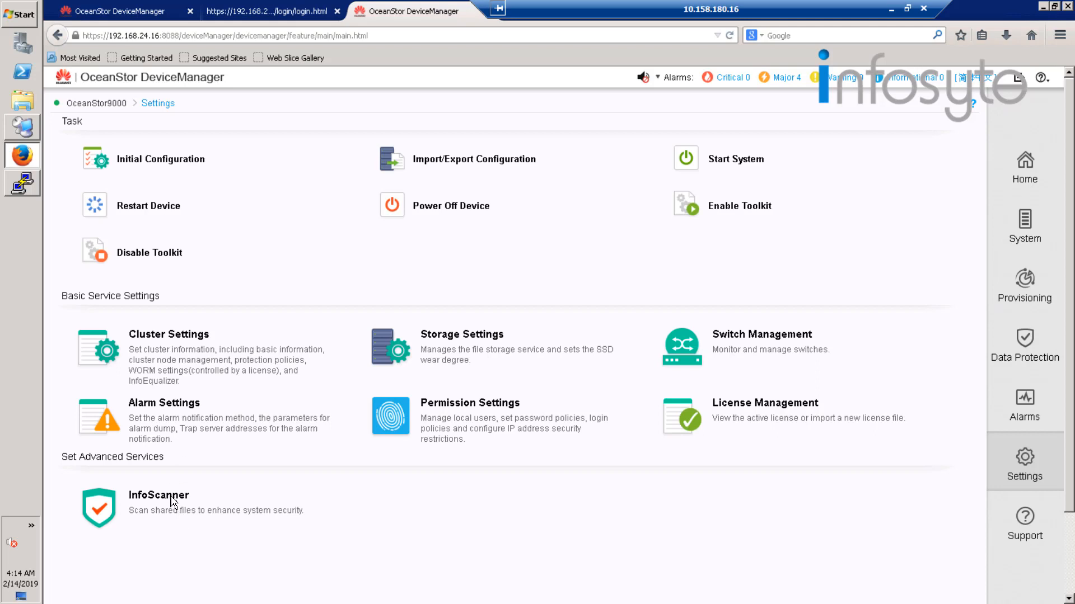
{"action": "left_click", "coordinate": [154, 365]}
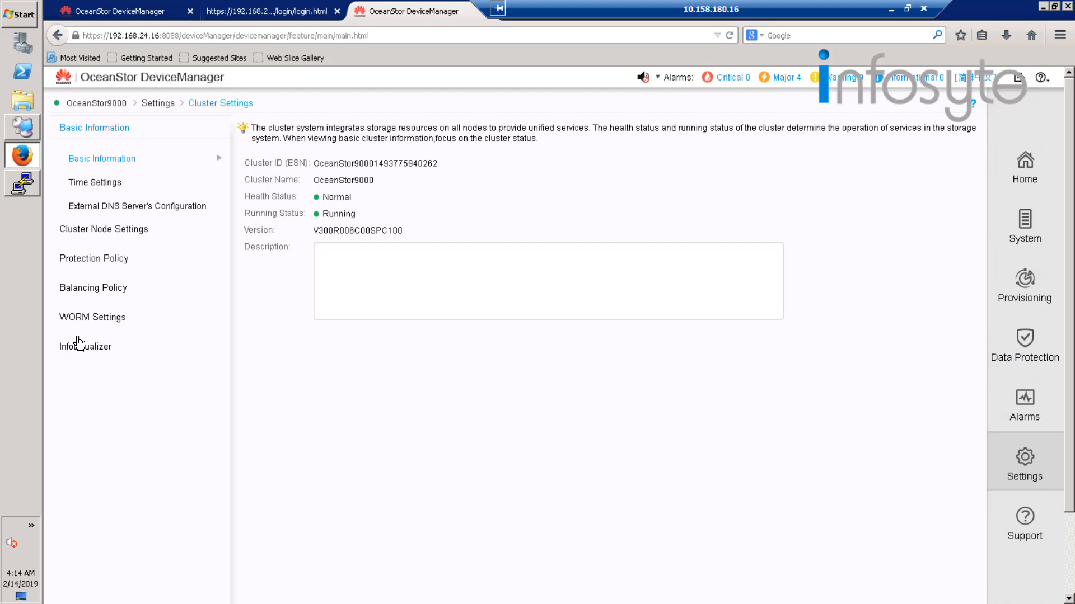
{"action": "left_click", "coordinate": [77, 347]}
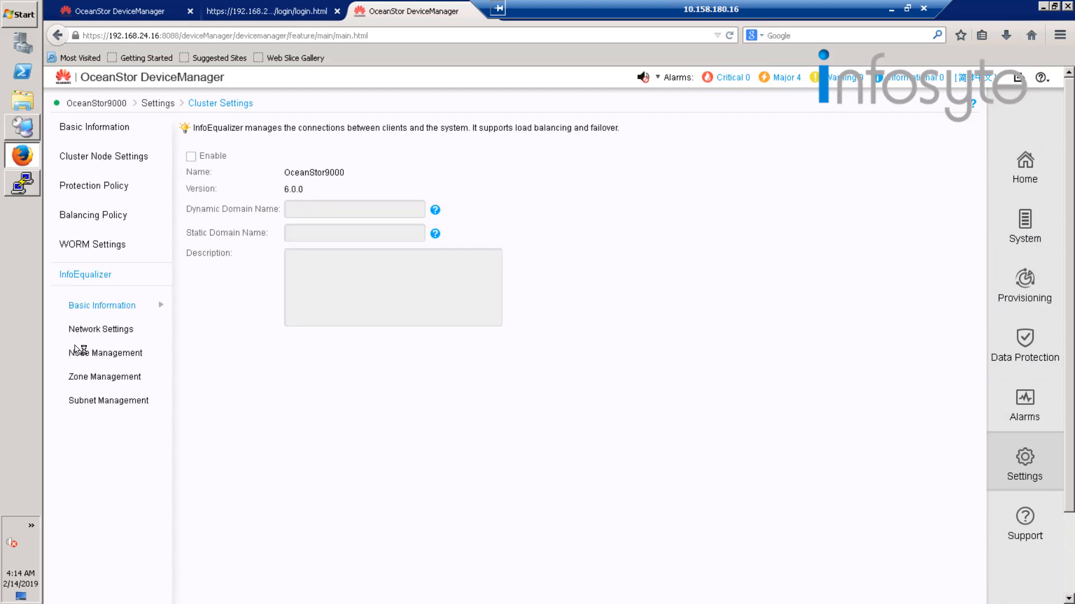
Enable InfoEqualizer and enter autohuawei.com as its dynamic domain name.
{"action": "left_click", "coordinate": [192, 157]}
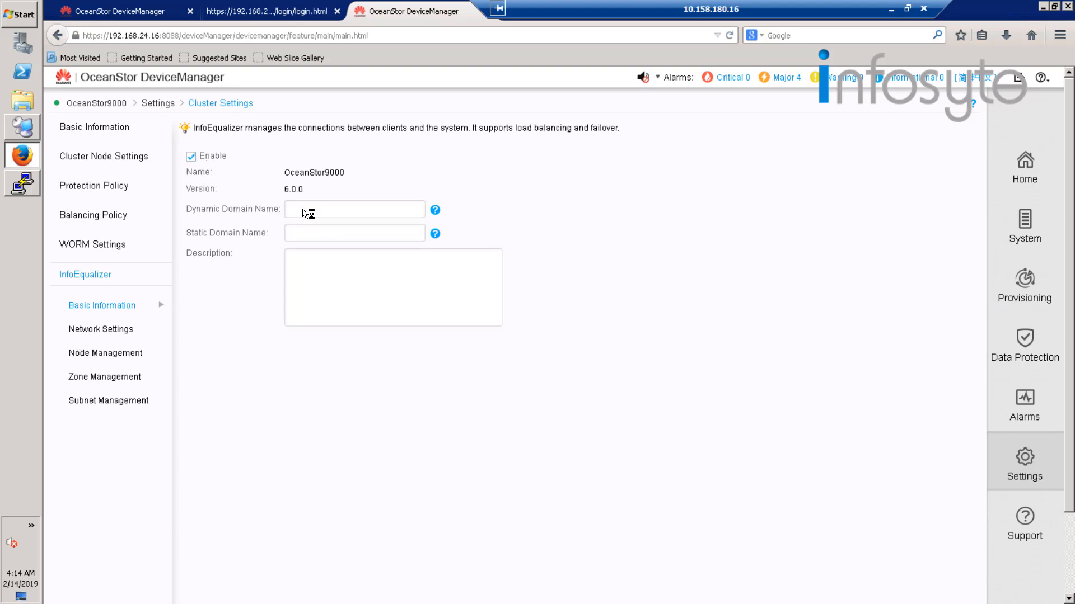
{"action": "left_click", "coordinate": [318, 210]}
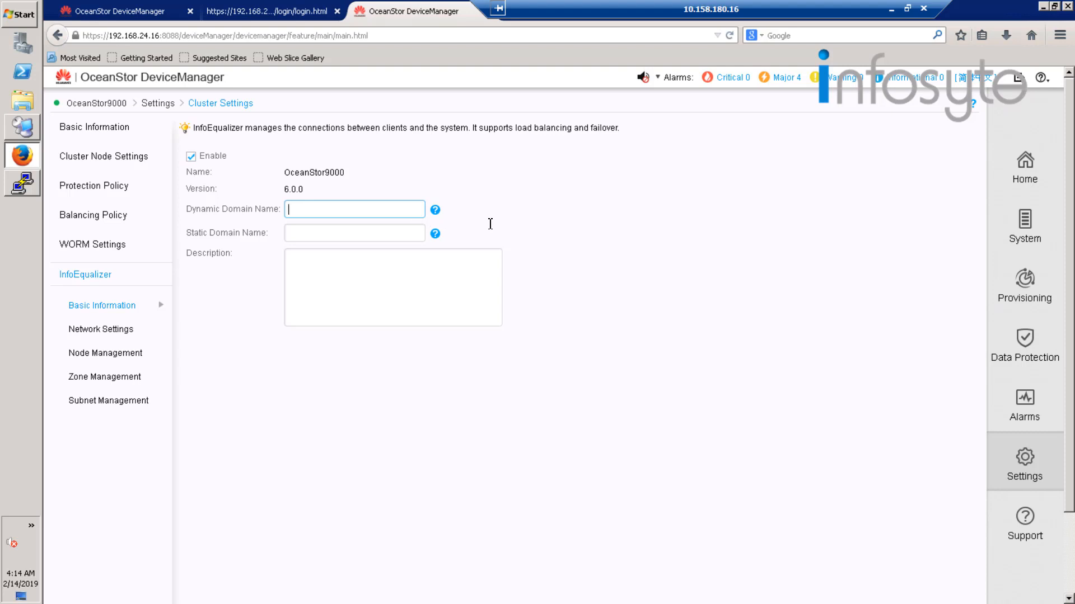
{"action": "type", "text": "autohuawei.com"}
{"action": "left_click", "coordinate": [490, 224]}
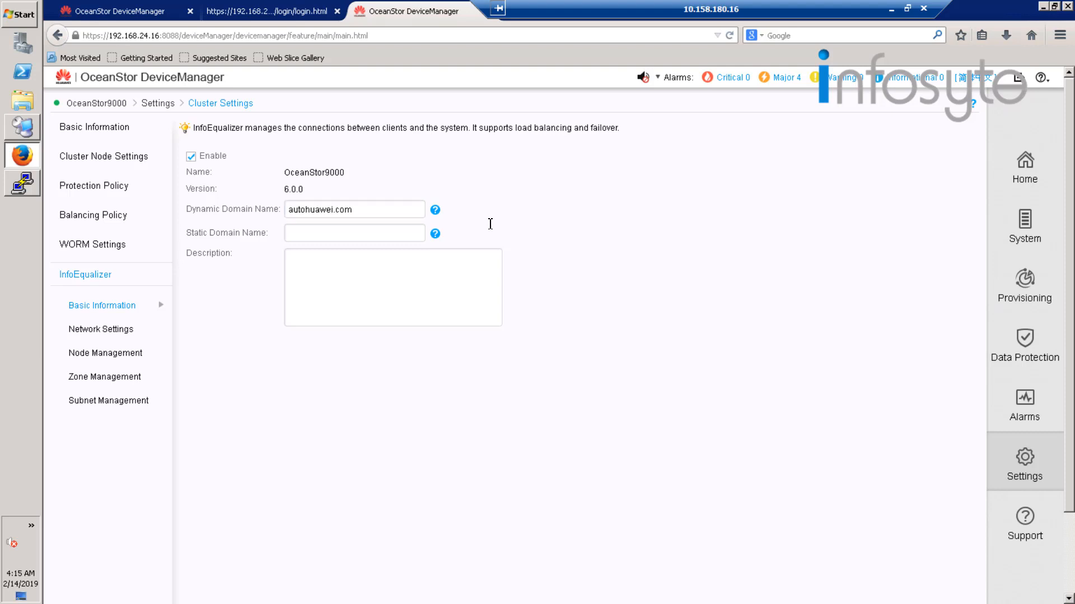
Set the static domain name to statichuawei.com, save the InfoEqualizer settings and accept the domain name change.
{"action": "key", "text": "Tab"}
{"action": "type", "text": "stat"}
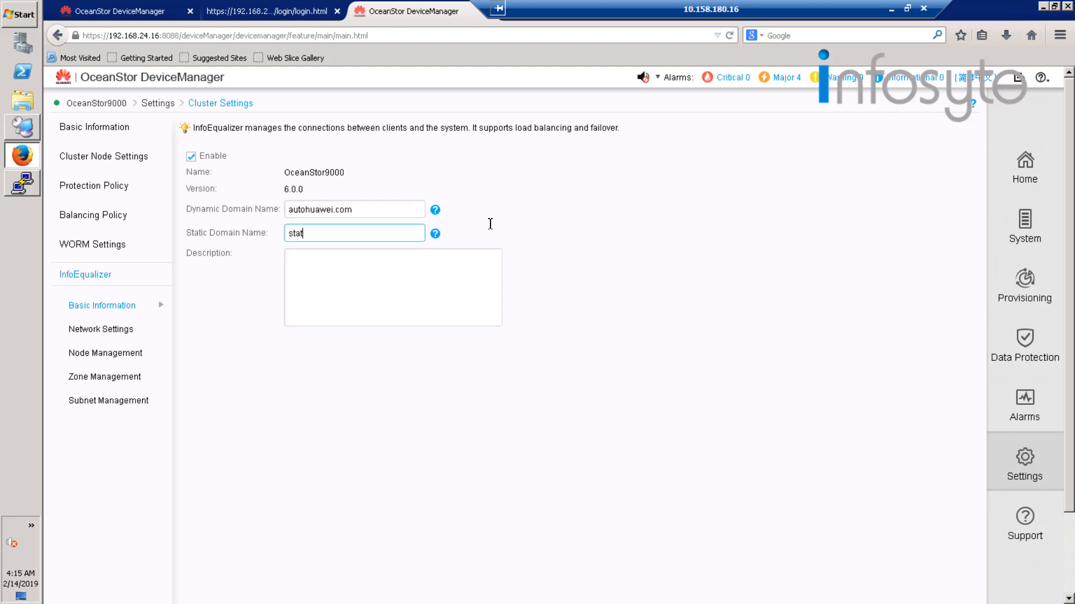
{"action": "type", "text": "ichuawei.com"}
{"action": "scroll", "coordinate": [415, 372], "scroll_direction": "down", "scroll_amount": 3}
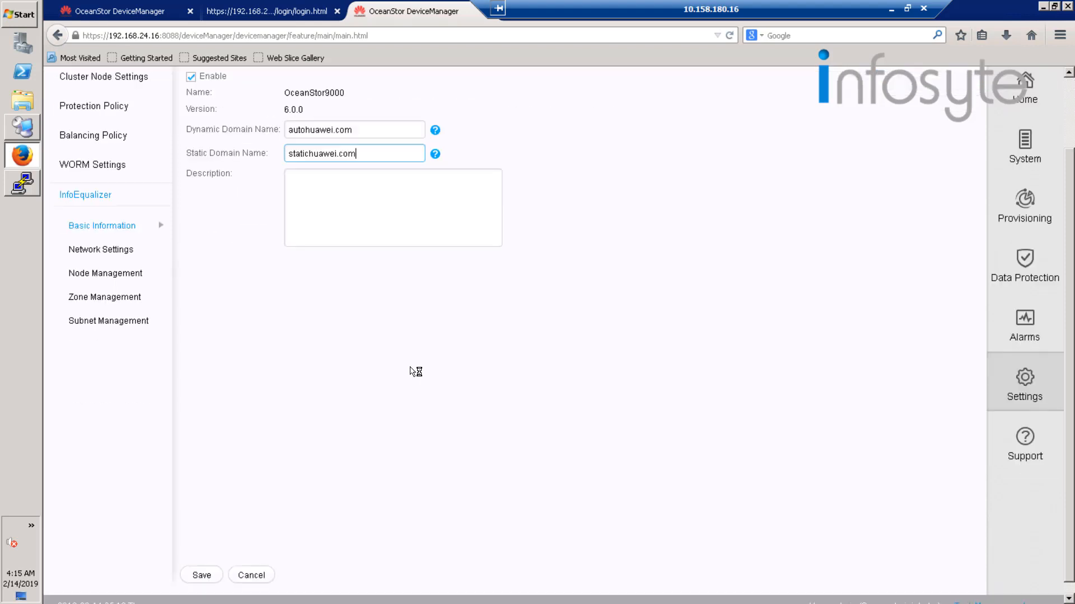
{"action": "left_click", "coordinate": [201, 576]}
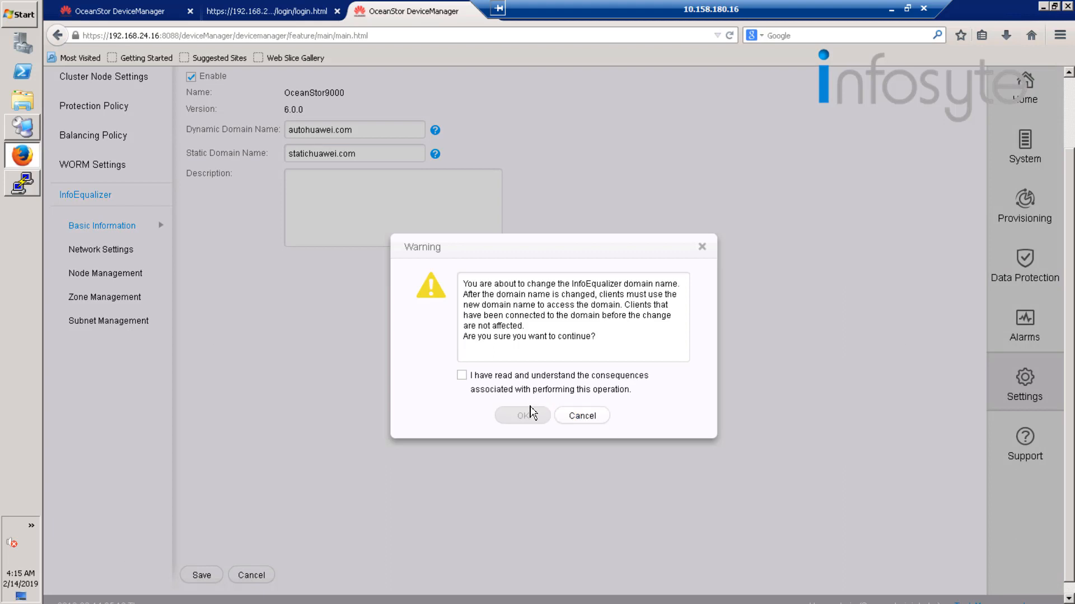
{"action": "left_click", "coordinate": [461, 375]}
{"action": "left_click", "coordinate": [529, 415]}
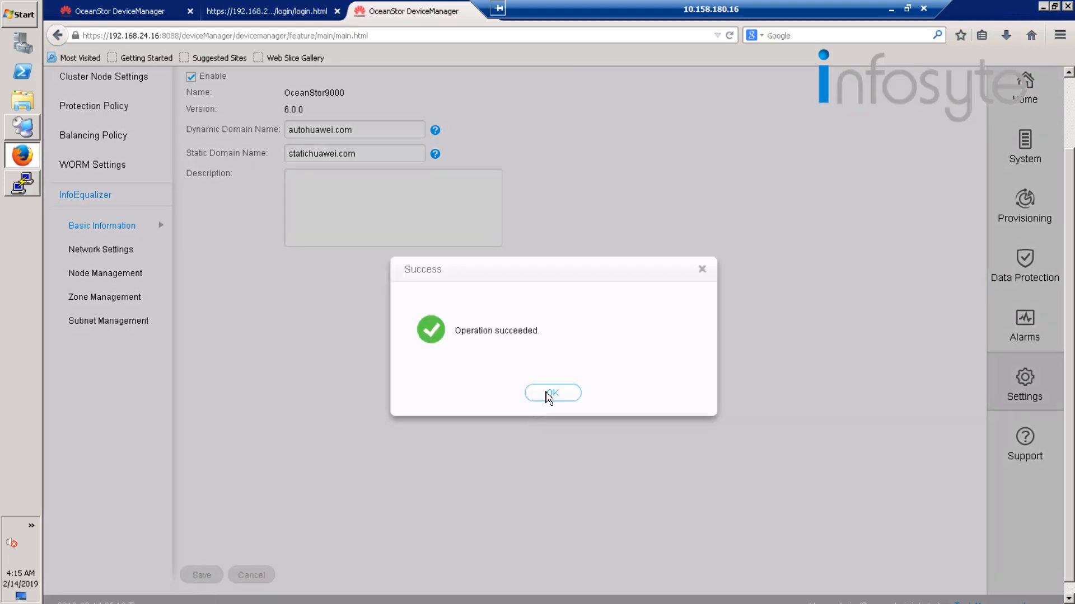
{"action": "left_click", "coordinate": [554, 392]}
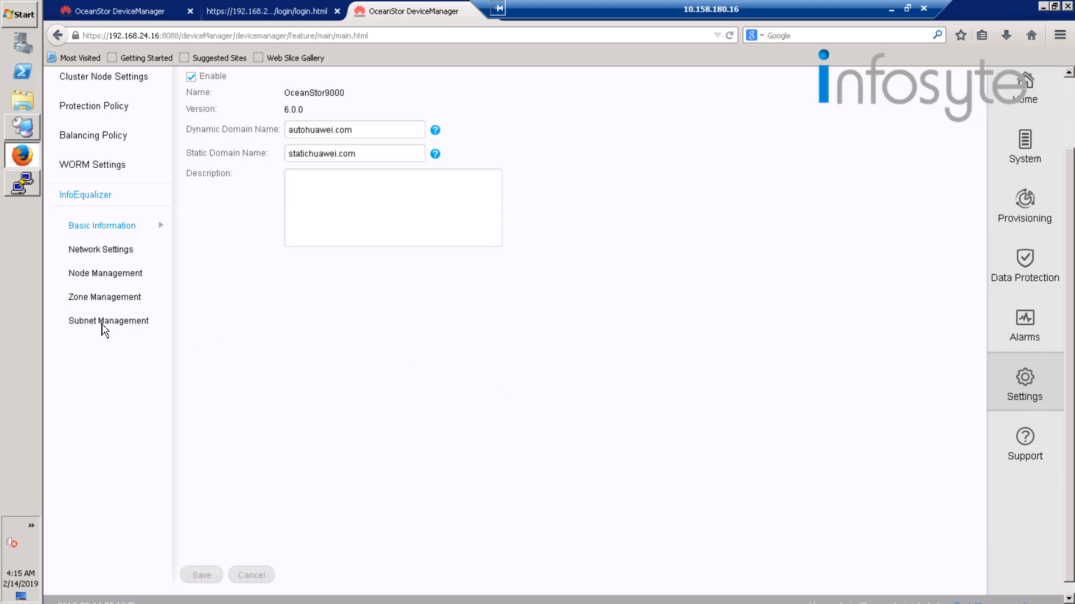
Start adding an IP address segment to the default subnet's IP address pool in the InfoEqualizer subnet management.
{"action": "left_click", "coordinate": [97, 323]}
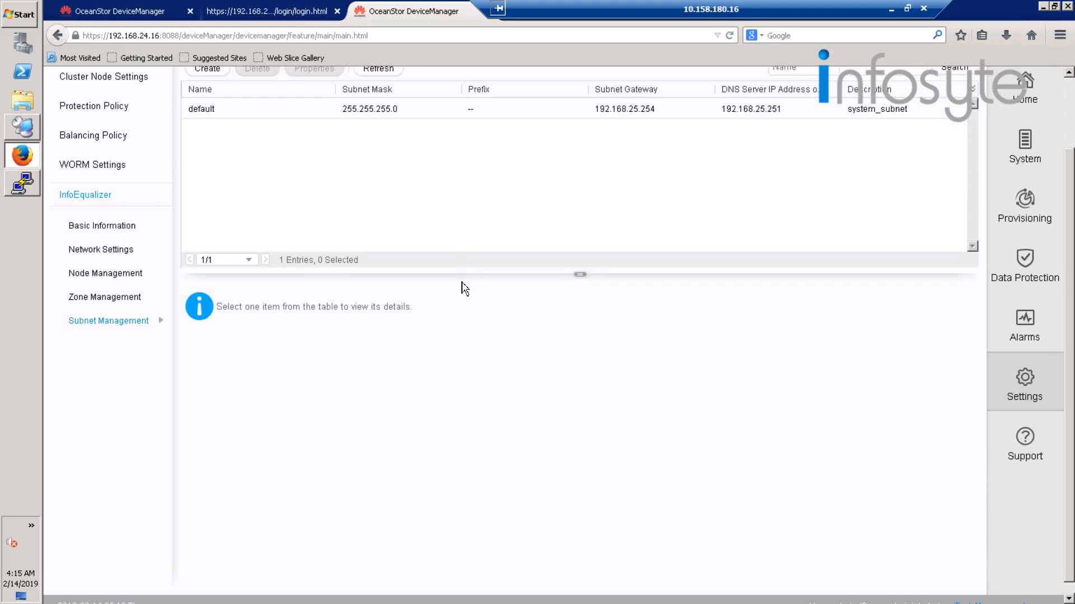
{"action": "scroll", "coordinate": [463, 288], "scroll_direction": "up", "scroll_amount": 3}
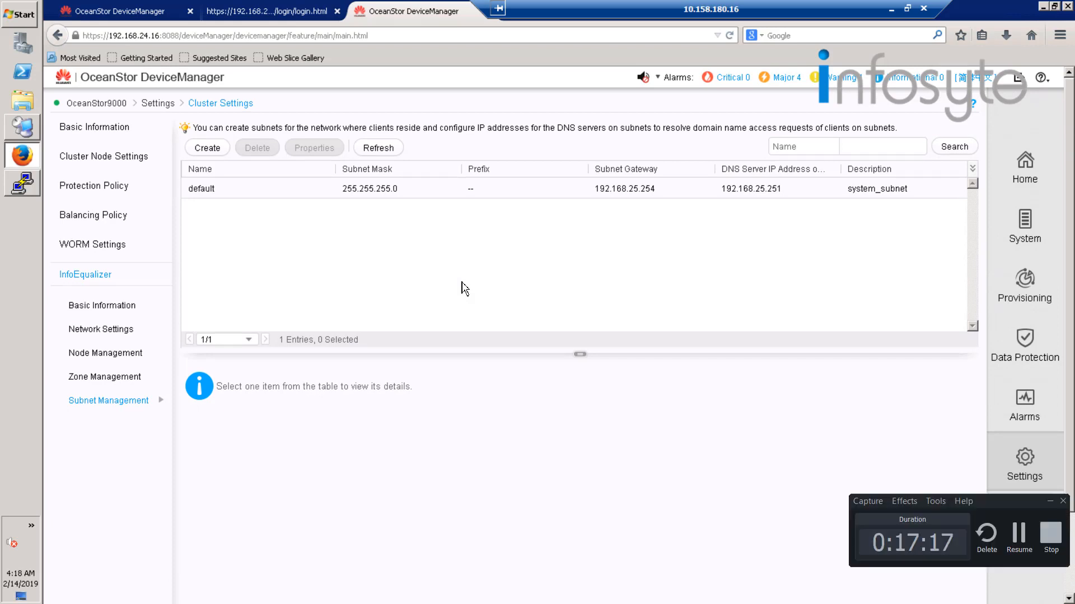
{"action": "left_click", "coordinate": [244, 196]}
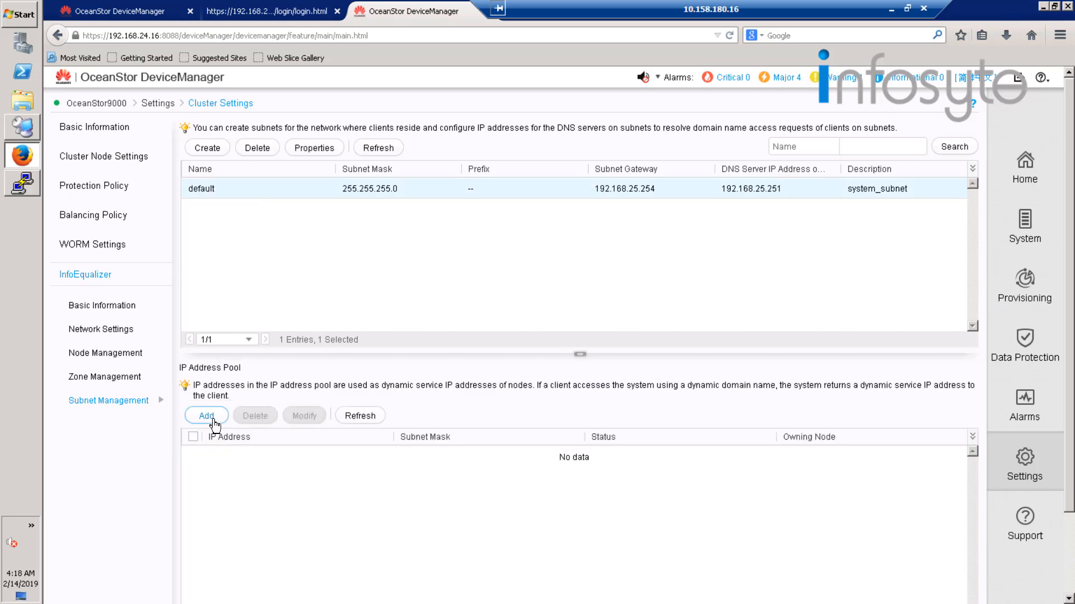
{"action": "left_click", "coordinate": [206, 416]}
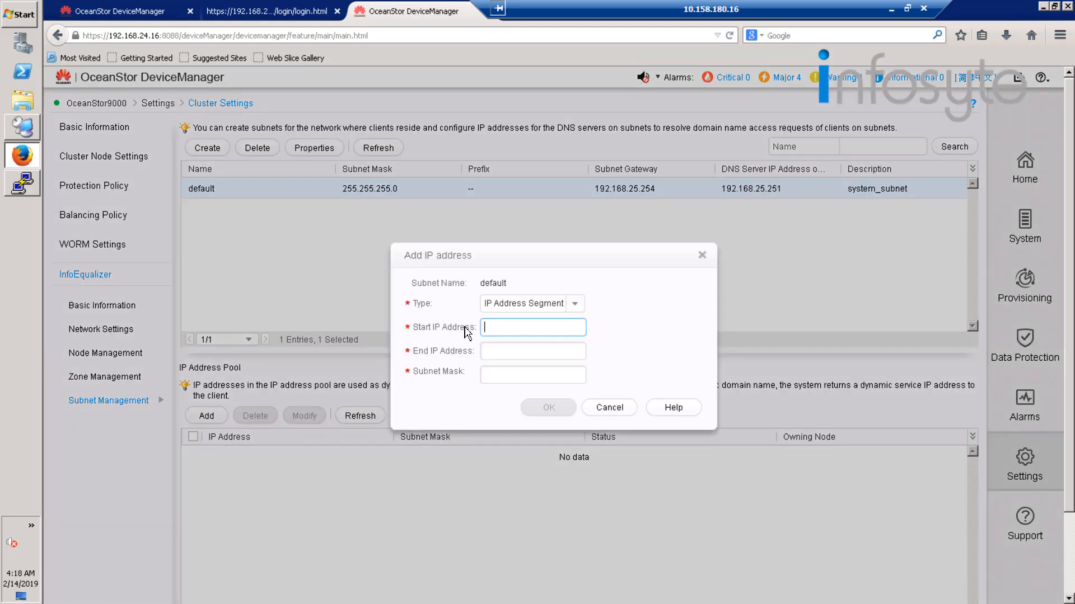
Set the new segment's start IP address to 192.168.25.201 and its end IP address to 192.168.25.206.
{"action": "left_click", "coordinate": [509, 327]}
{"action": "type", "text": "192.168.25.201"}
{"action": "left_click", "coordinate": [564, 355]}
{"action": "type", "text": "192.168"}
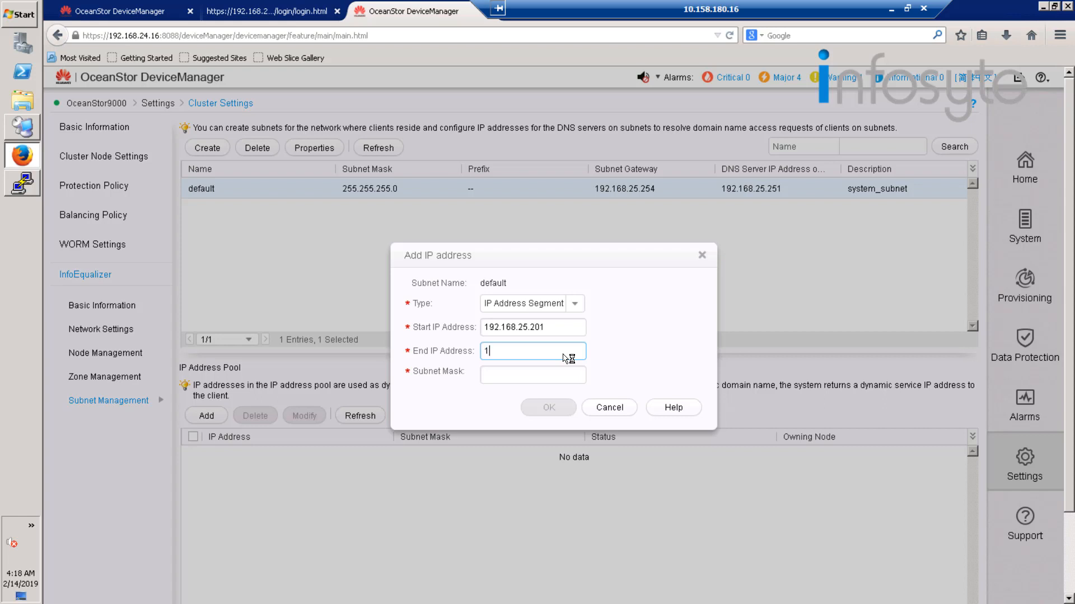
{"action": "type", "text": ".25.206"}
Set the segment's subnet mask to 255.255.255.0 and add the addresses to the pool.
{"action": "left_click", "coordinate": [558, 374]}
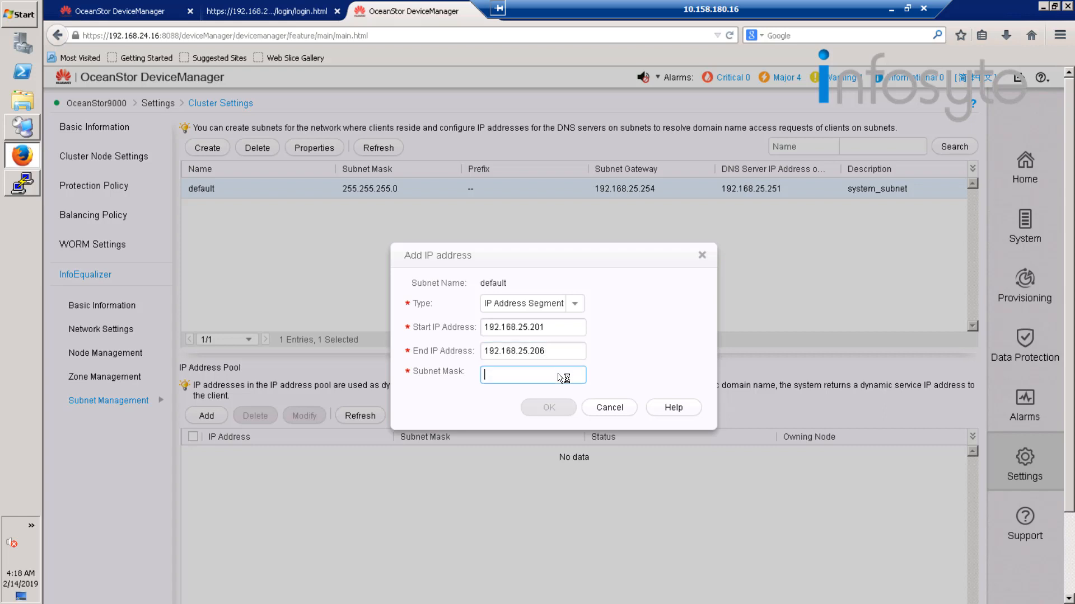
{"action": "type", "text": "255.255"}
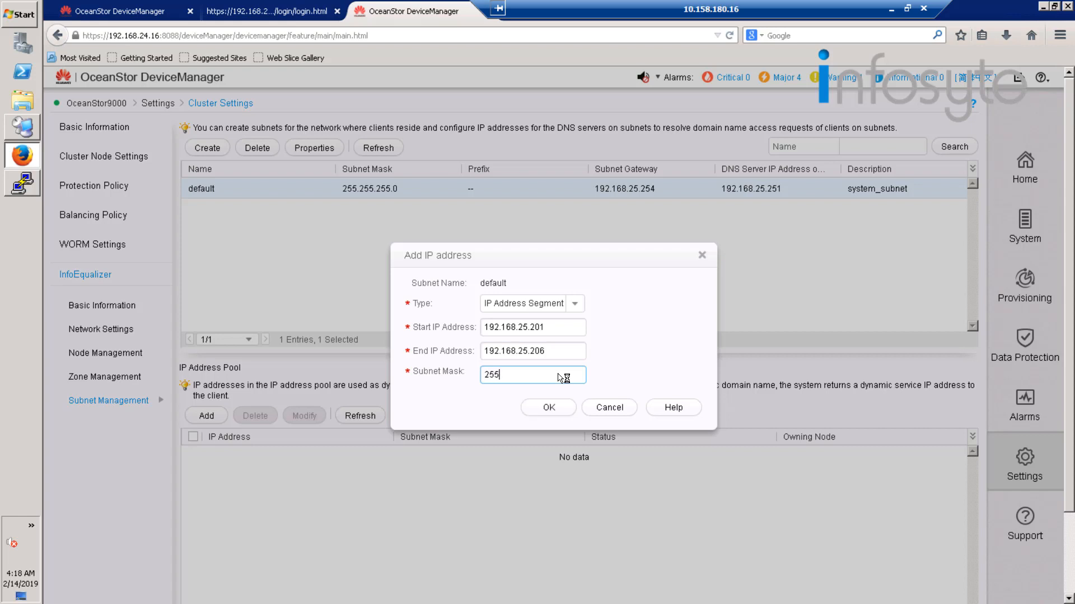
{"action": "type", "text": ".255.0"}
{"action": "left_click", "coordinate": [558, 412]}
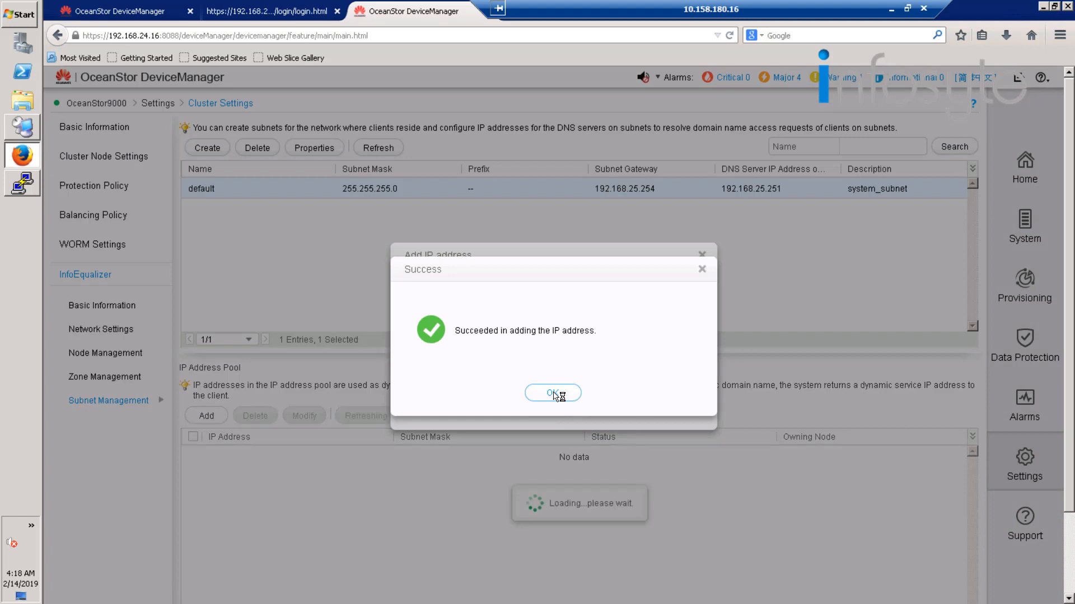
{"action": "left_click", "coordinate": [554, 393]}
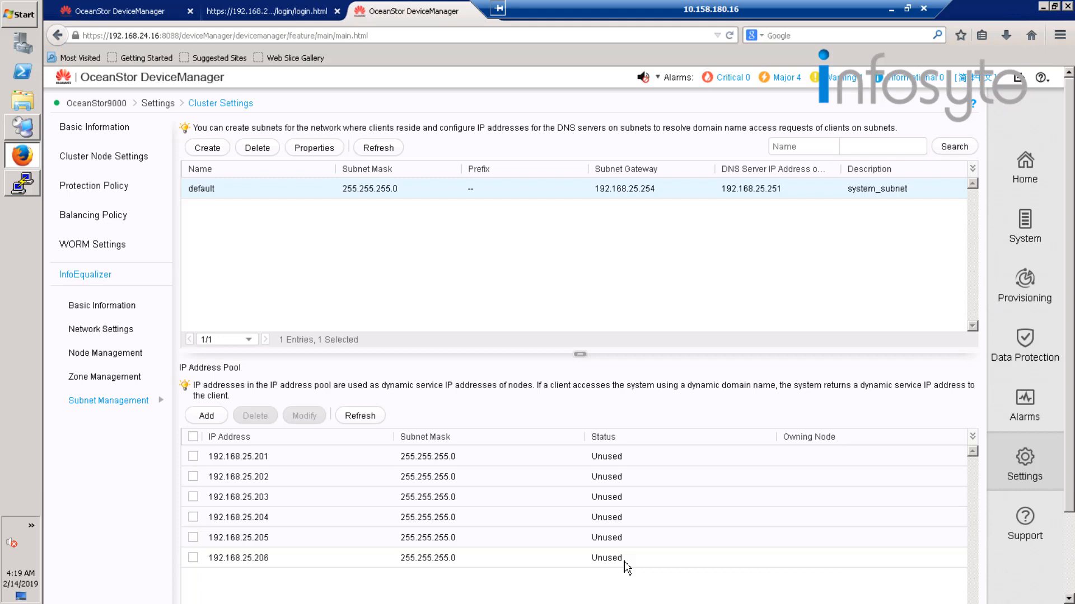
Test the DNS server IP address in the InfoEqualizer network settings and dismiss the result.
{"action": "left_click", "coordinate": [113, 330]}
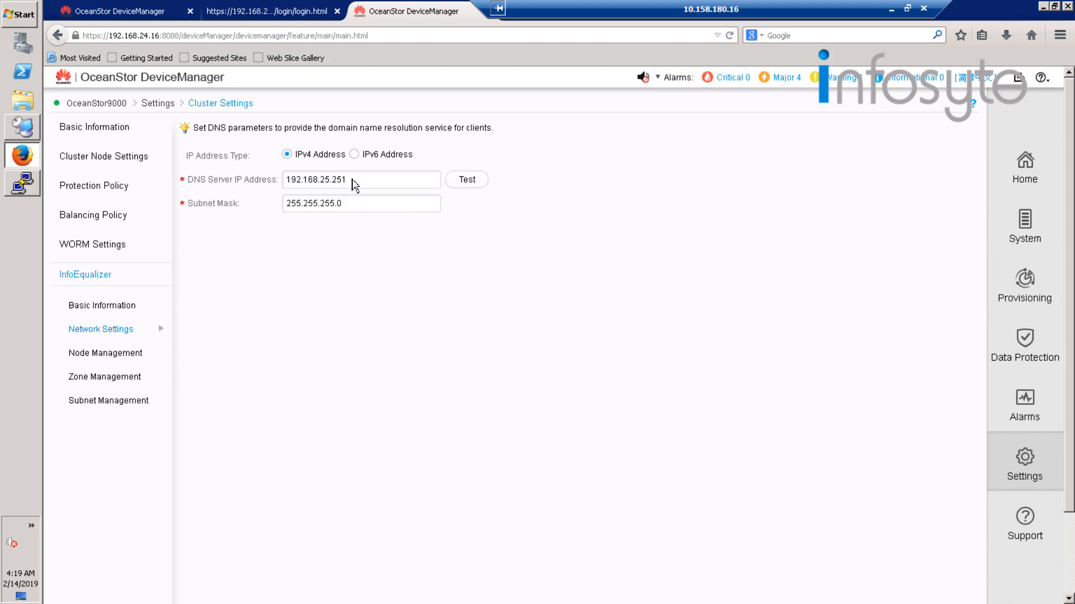
{"action": "left_click", "coordinate": [466, 179]}
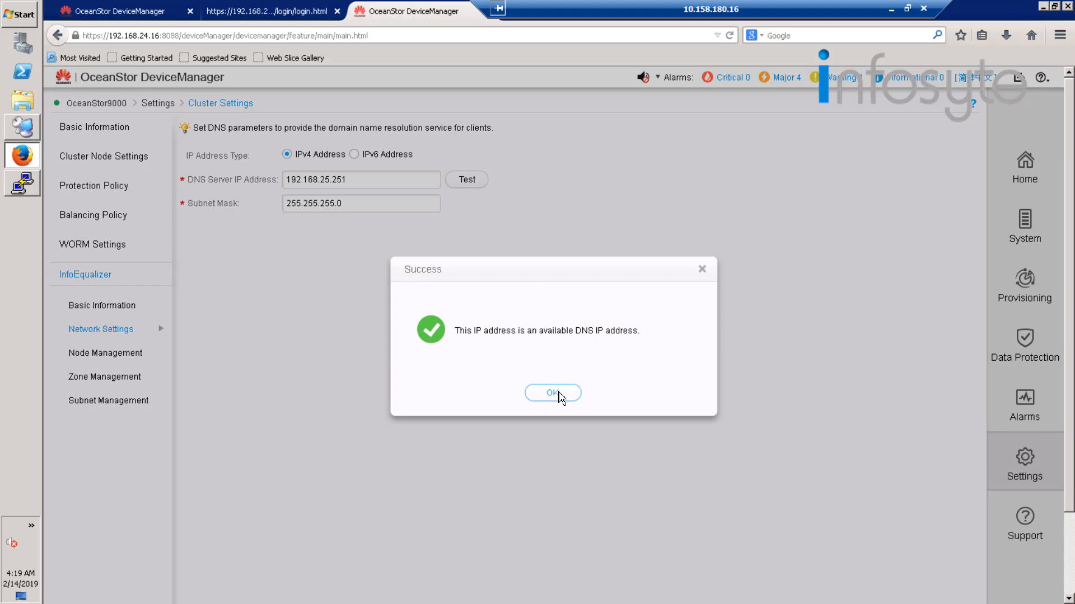
{"action": "left_click", "coordinate": [553, 393]}
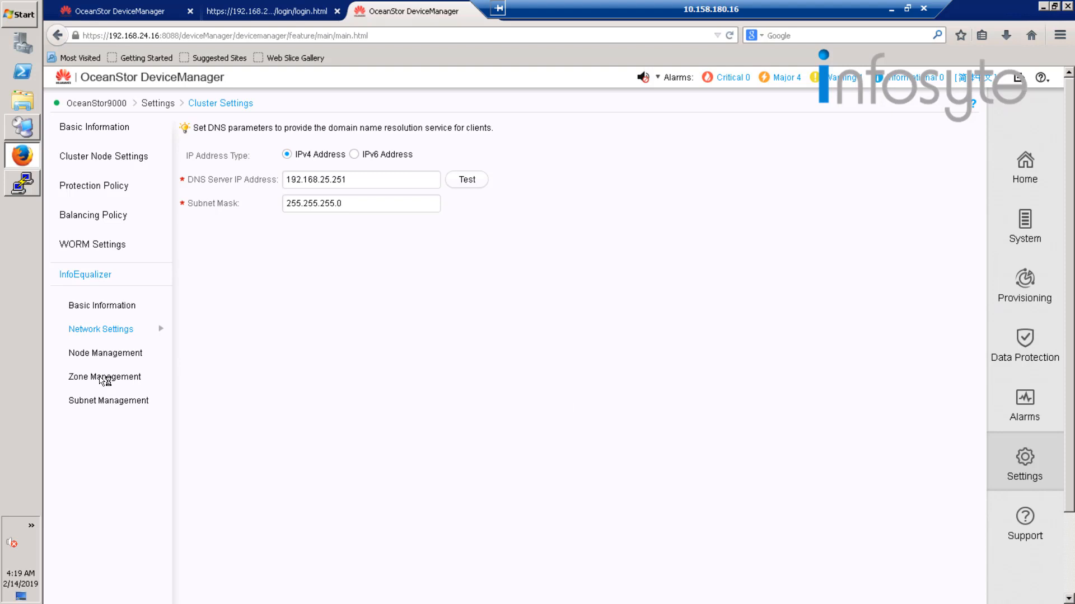
Review the root zone's properties in zone management and accept Comprehensive node load as its balancing policy.
{"action": "left_click", "coordinate": [104, 377]}
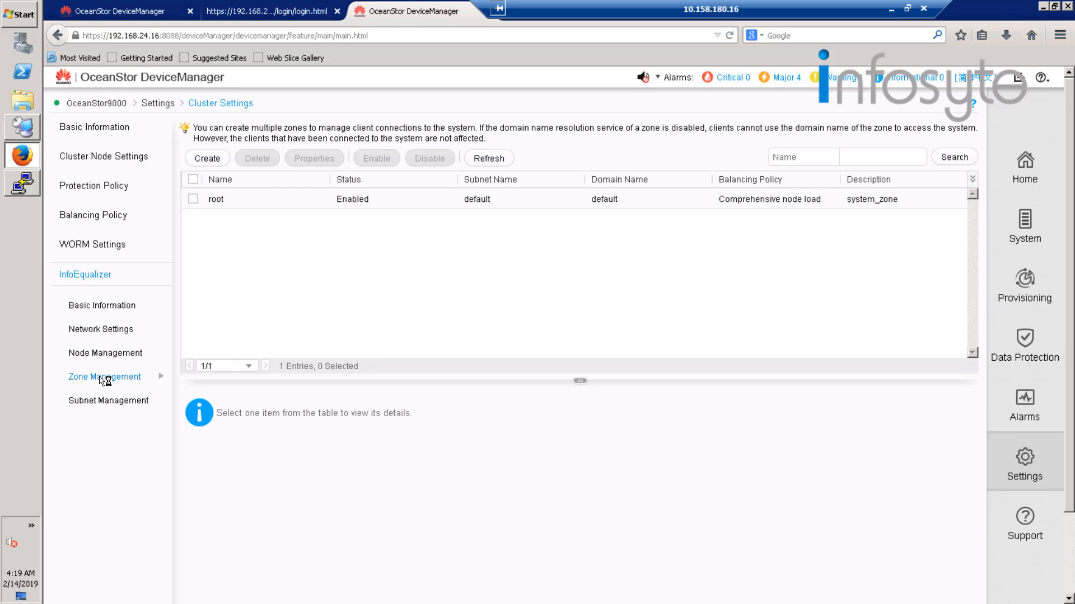
{"action": "left_click", "coordinate": [218, 202]}
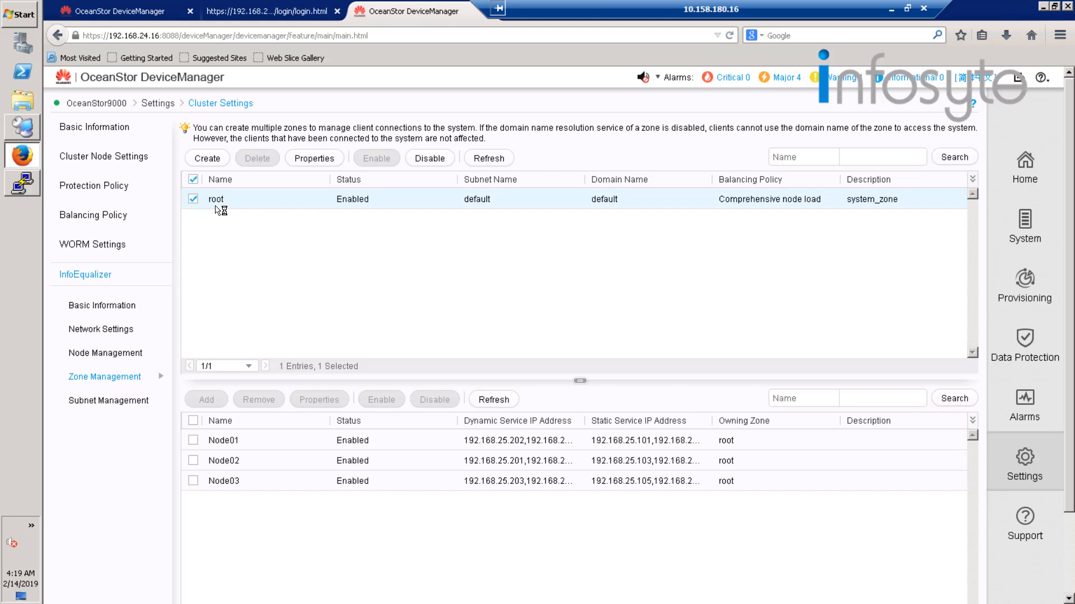
{"action": "left_click", "coordinate": [311, 159]}
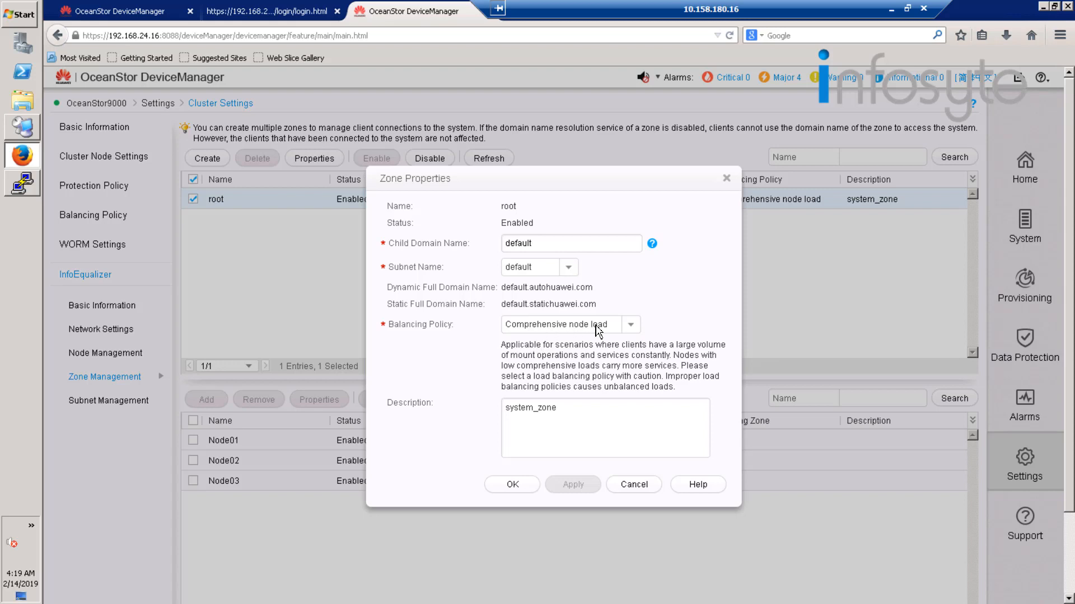
{"action": "left_click", "coordinate": [631, 325]}
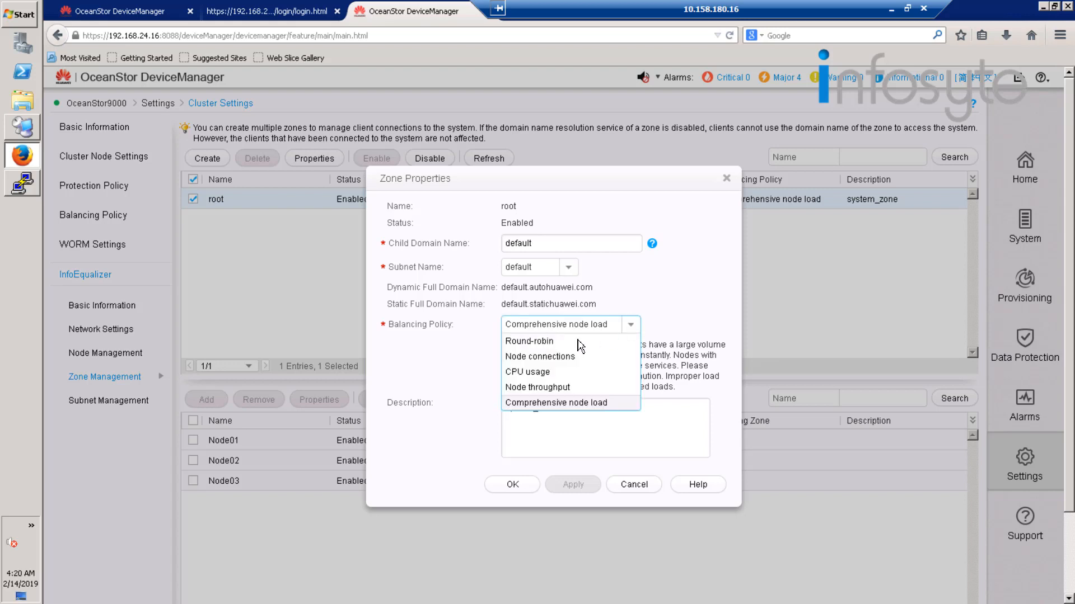
{"action": "left_click", "coordinate": [562, 409]}
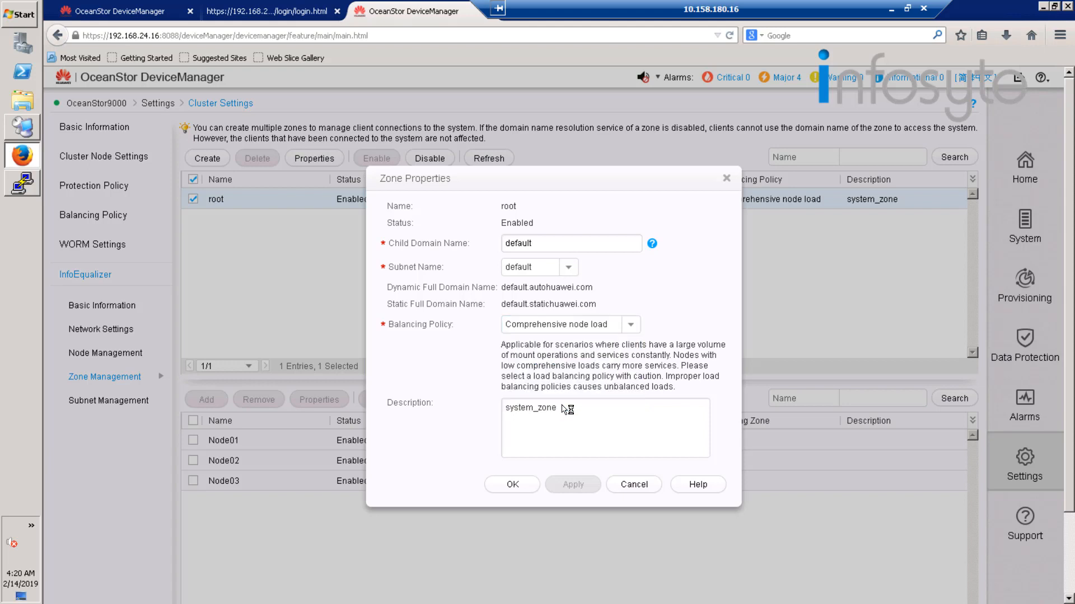
{"action": "left_click", "coordinate": [514, 486]}
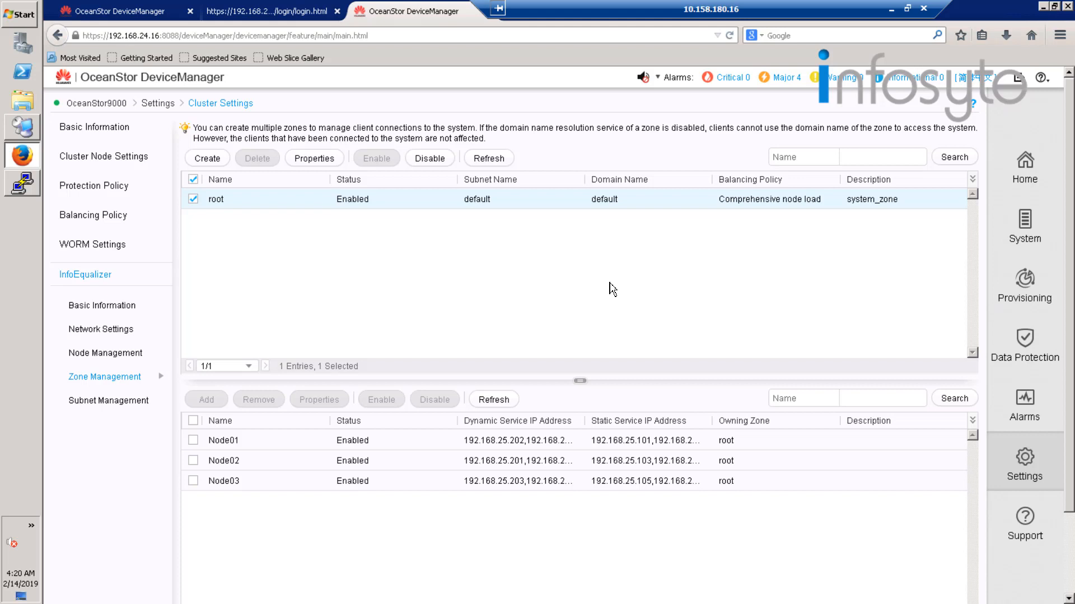
Start creating a zone named zone1 with the child domain name hw.
{"action": "left_click", "coordinate": [207, 158]}
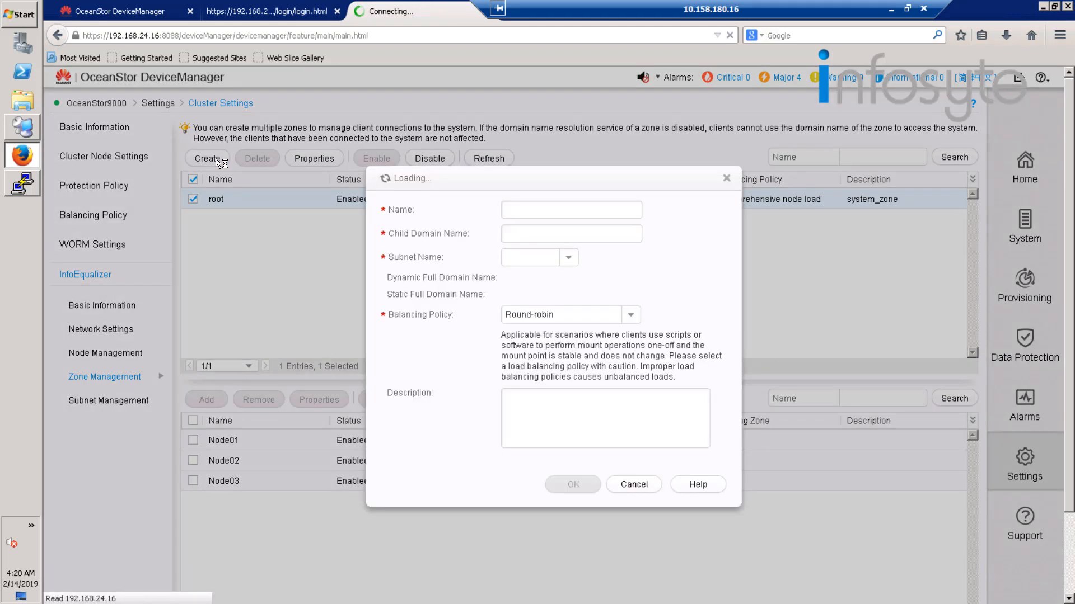
{"action": "left_click", "coordinate": [528, 209]}
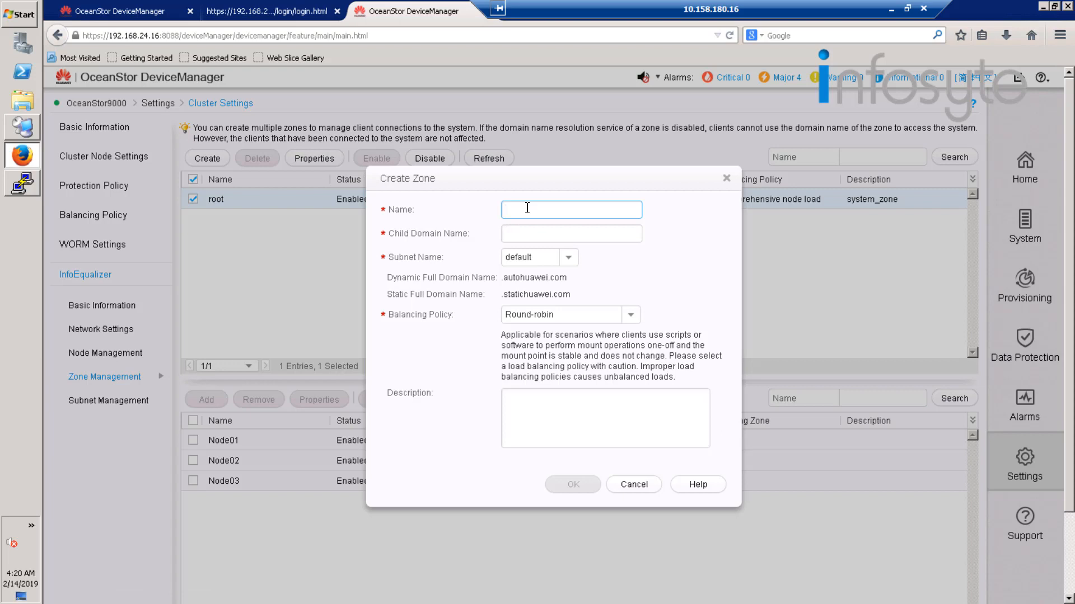
{"action": "type", "text": "zone1"}
{"action": "key", "text": "Tab"}
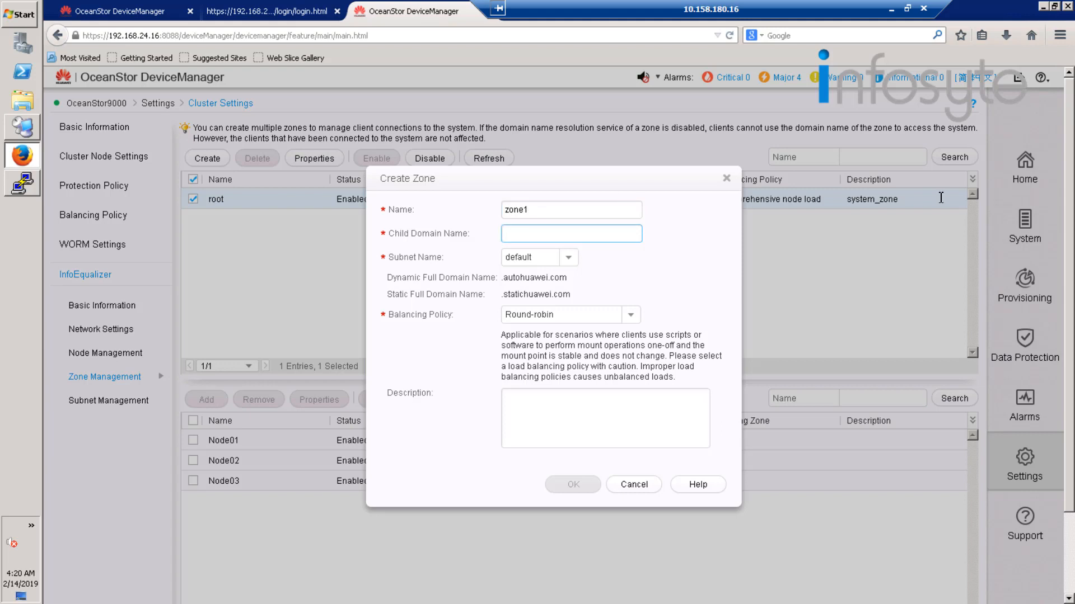
{"action": "type", "text": "hw"}
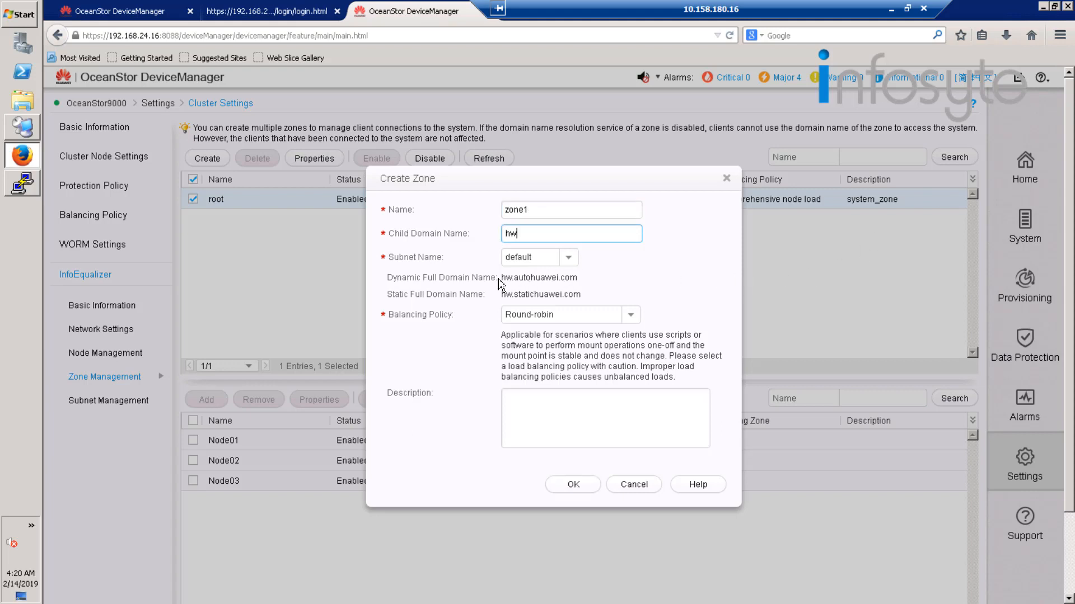
Set the new zone's balancing policy to Comprehensive node load and create the zone.
{"action": "left_click", "coordinate": [632, 314]}
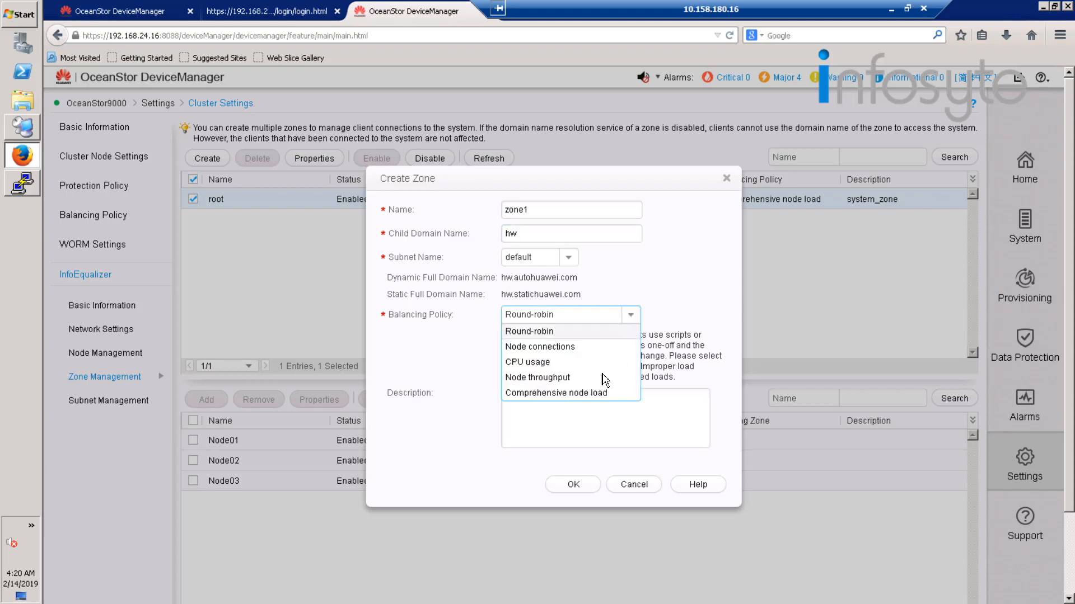
{"action": "left_click", "coordinate": [599, 394]}
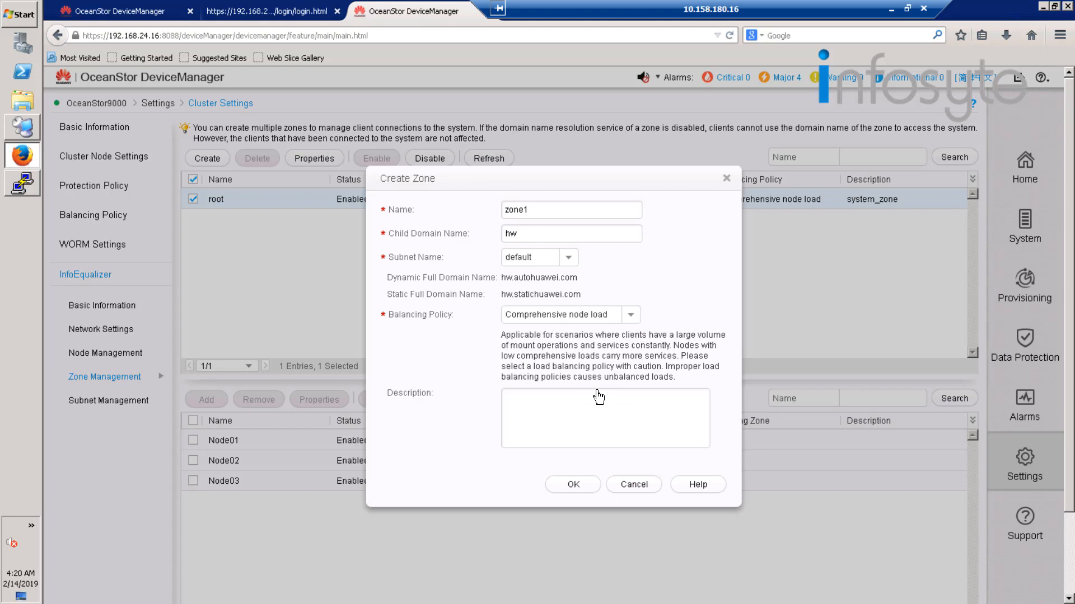
{"action": "left_click", "coordinate": [580, 485]}
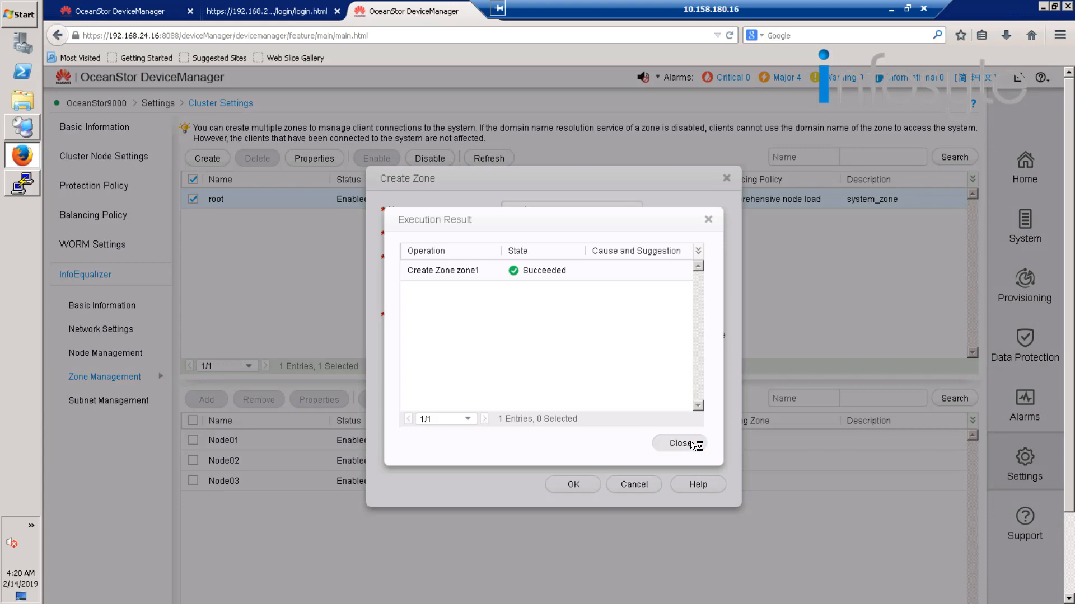
{"action": "left_click", "coordinate": [691, 444]}
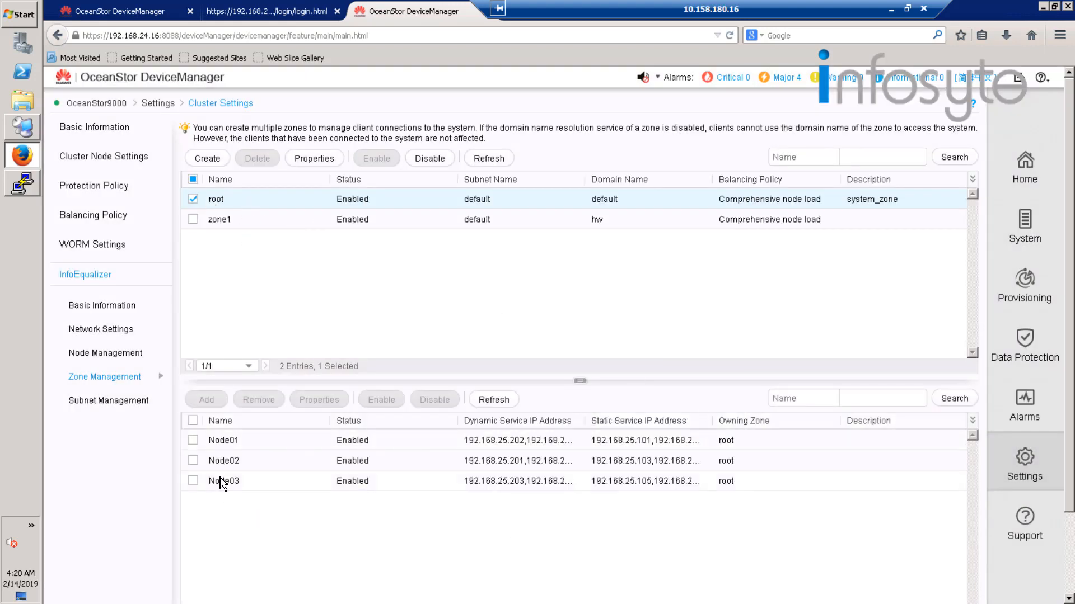
Add Node01, Node02 and Node03 to zone1 and accept the node change warning.
{"action": "left_click", "coordinate": [229, 219]}
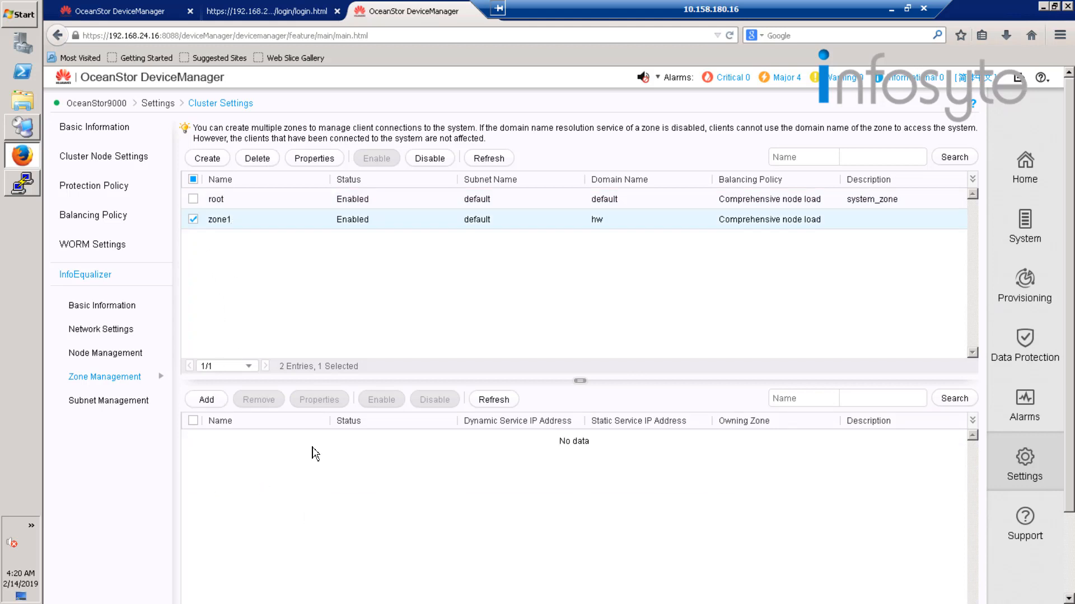
{"action": "left_click", "coordinate": [207, 401]}
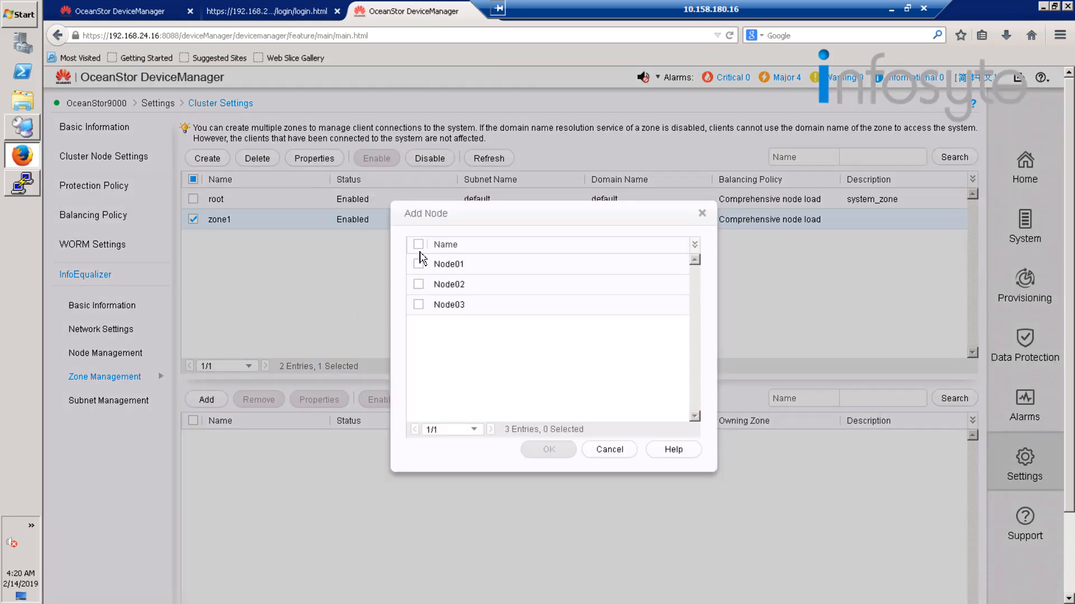
{"action": "left_click", "coordinate": [419, 245]}
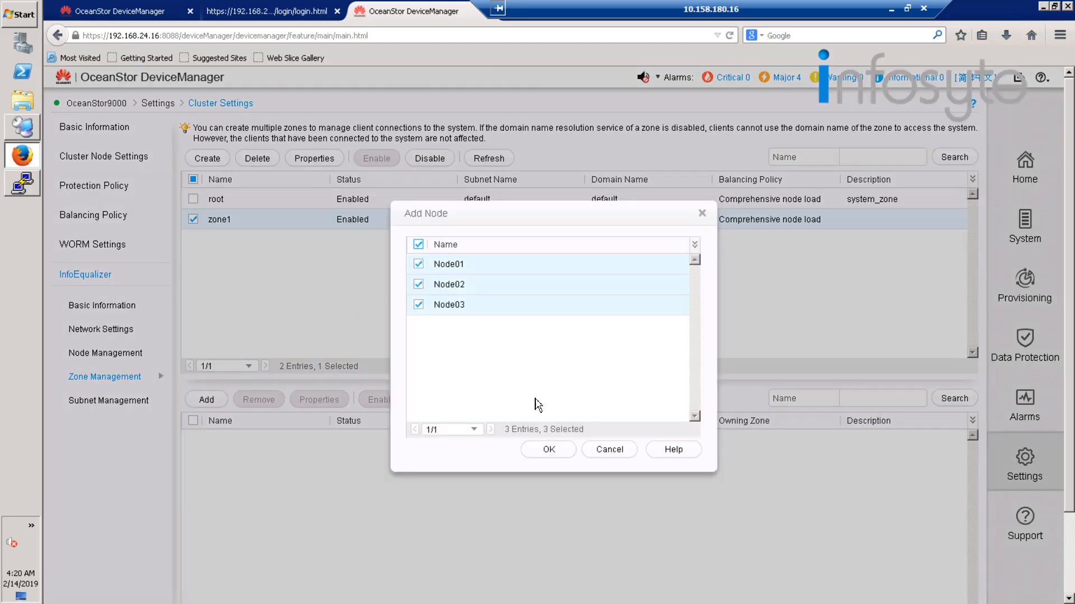
{"action": "left_click", "coordinate": [549, 451]}
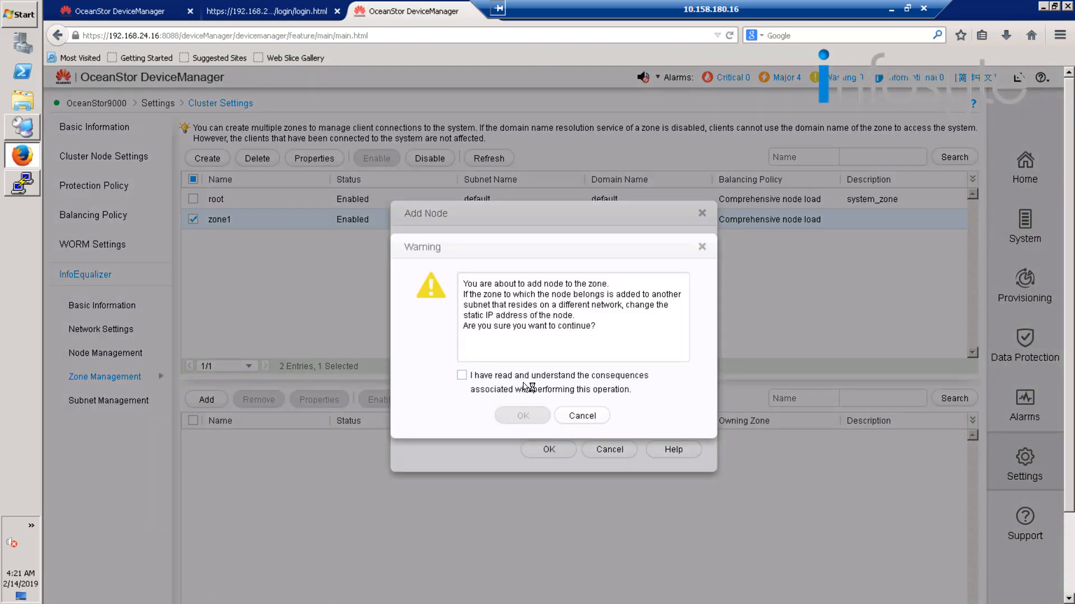
{"action": "left_click", "coordinate": [526, 386]}
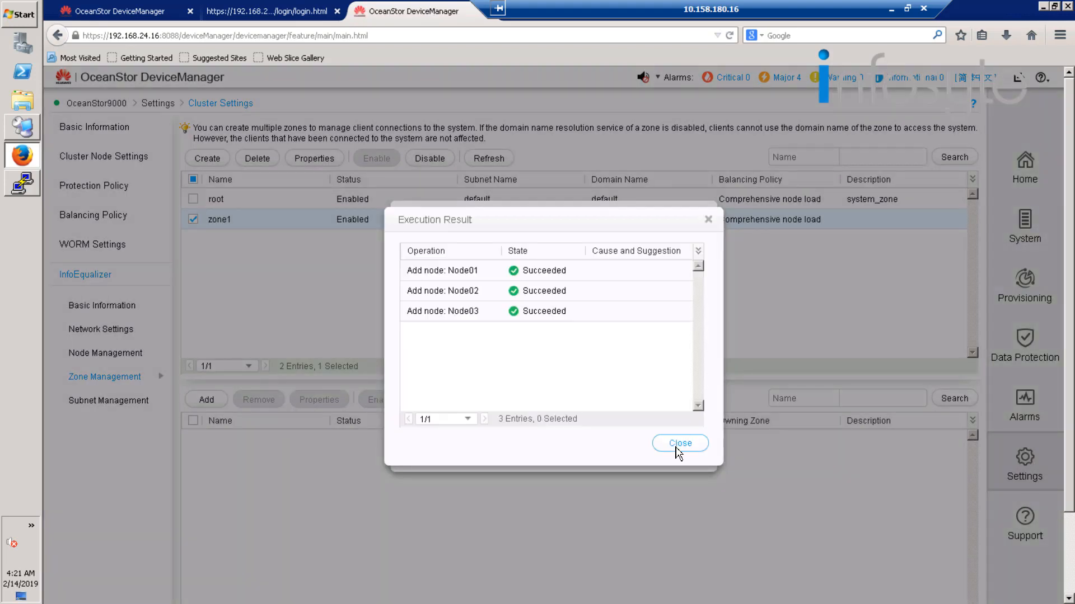
{"action": "left_click", "coordinate": [676, 448]}
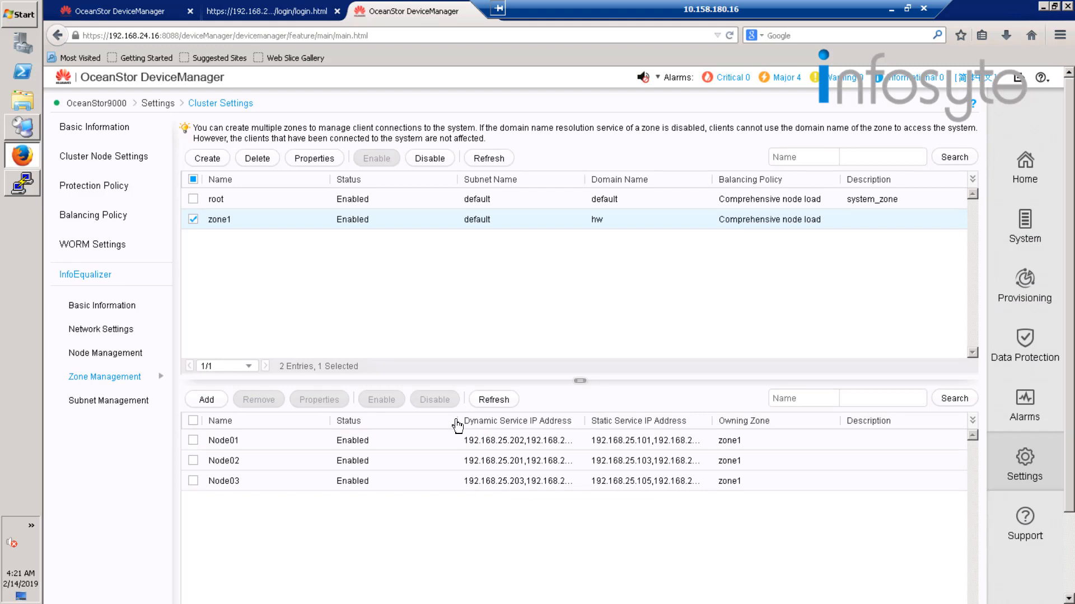
Resize the node list columns to read the full dynamic and static service IP addresses, and check the root zone's nodes.
{"action": "left_click_drag", "start_coordinate": [458, 427], "coordinate": [402, 421]}
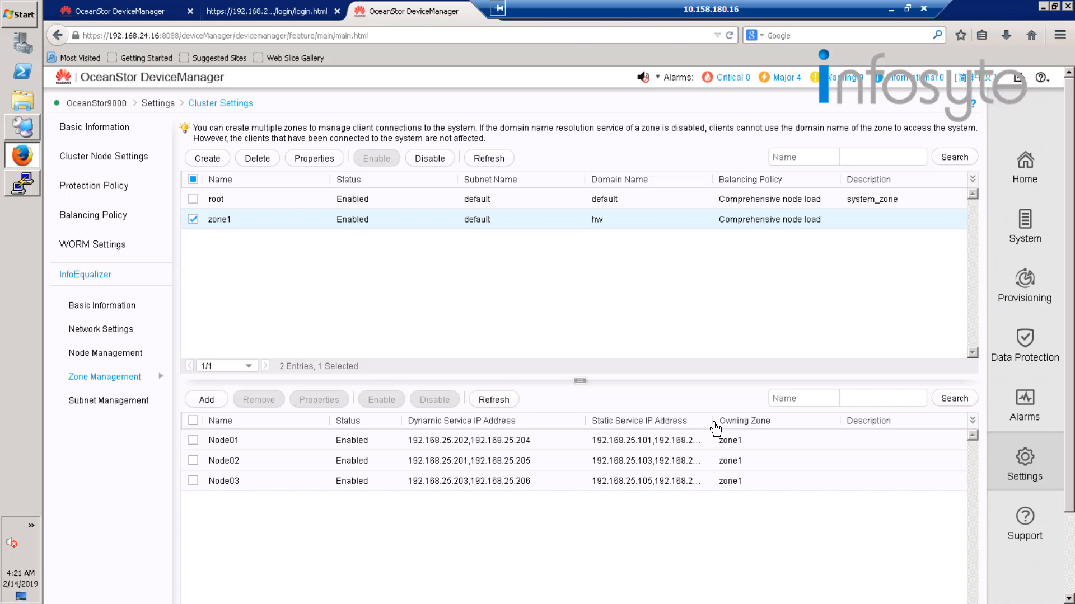
{"action": "left_click_drag", "start_coordinate": [752, 417], "coordinate": [753, 418]}
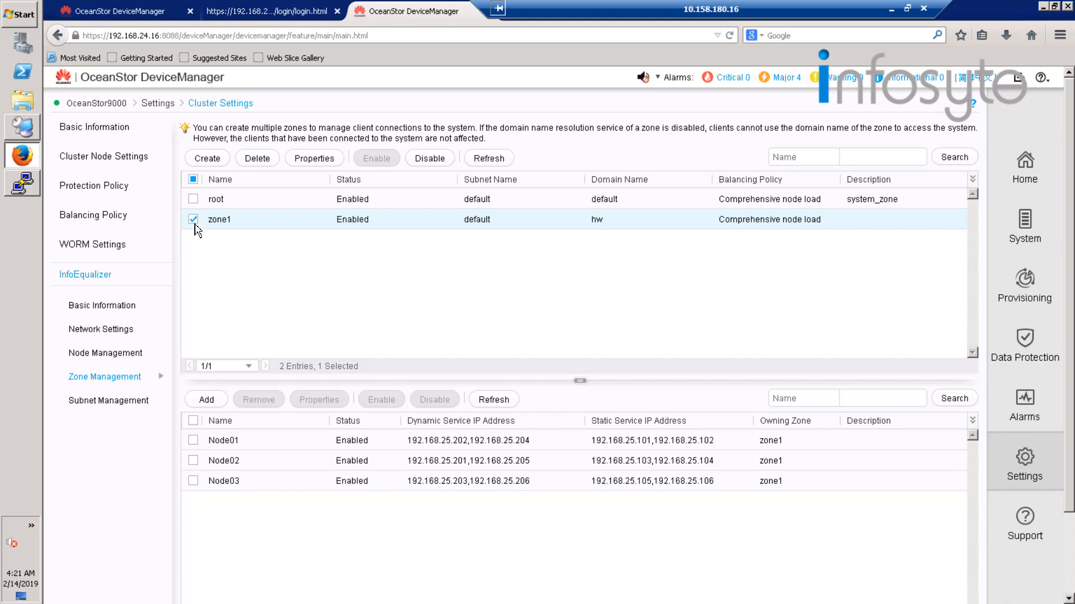
{"action": "left_click", "coordinate": [219, 202]}
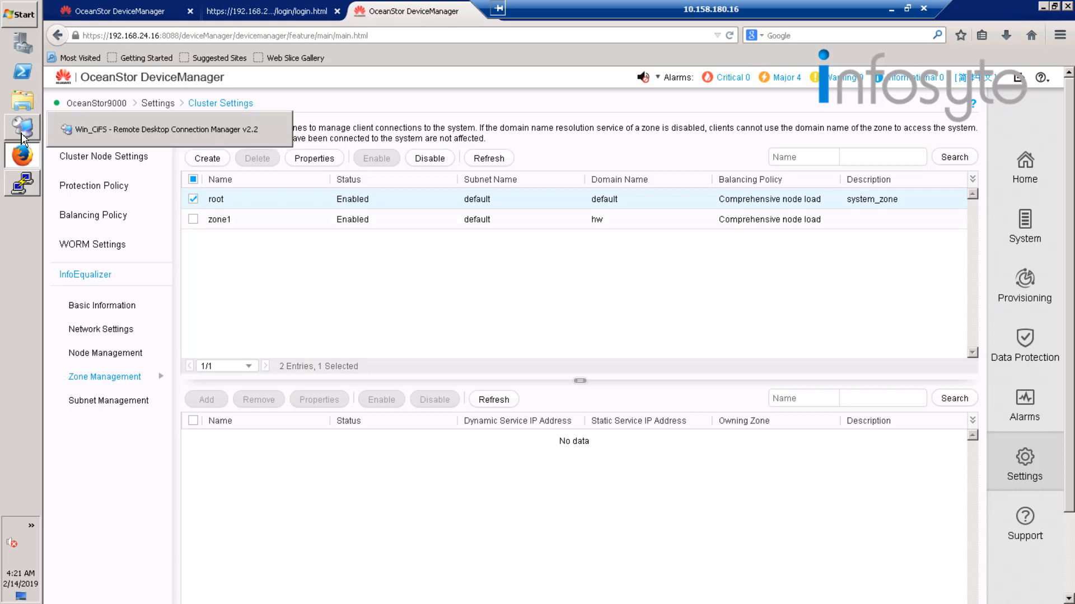
Switch to the Win_CIFS remote desktop and open the TCP/IPv4 properties of Local Area Connection 2.
{"action": "left_click", "coordinate": [23, 138]}
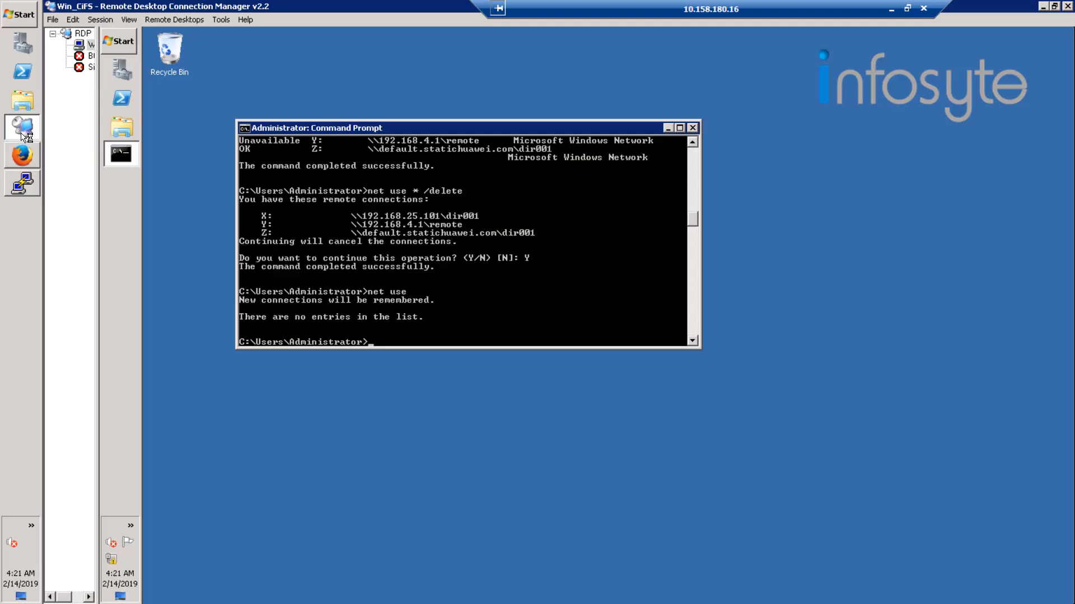
{"action": "right_click", "coordinate": [112, 561]}
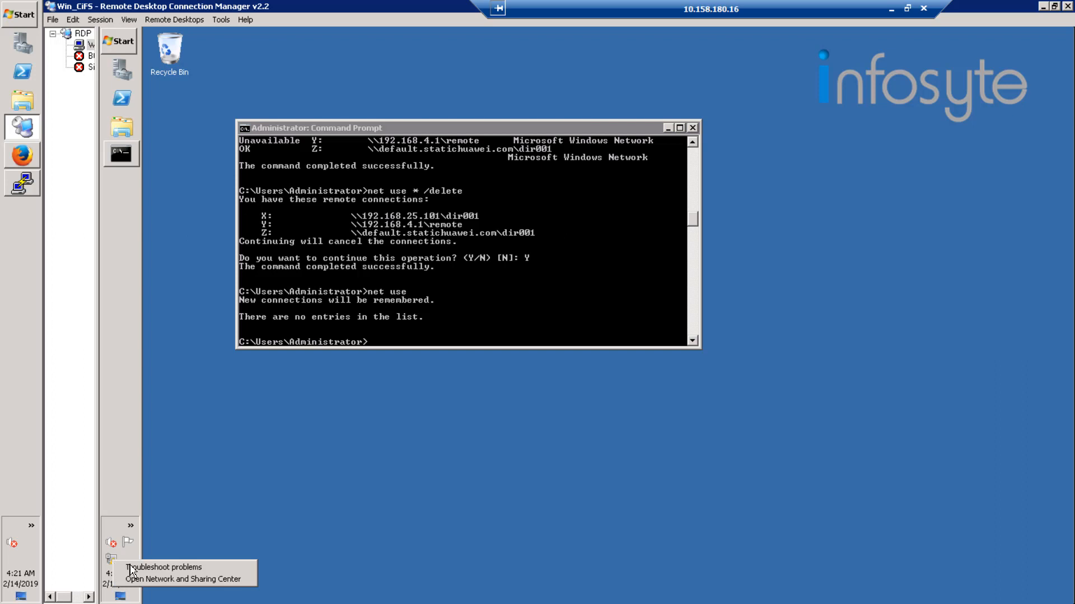
{"action": "left_click", "coordinate": [218, 579]}
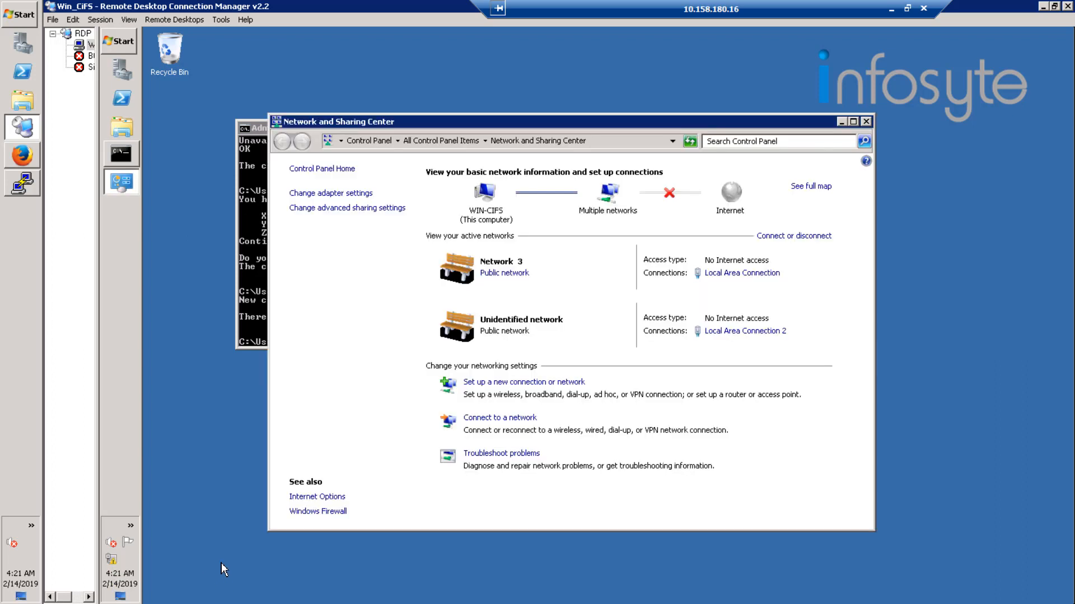
{"action": "left_click", "coordinate": [741, 331]}
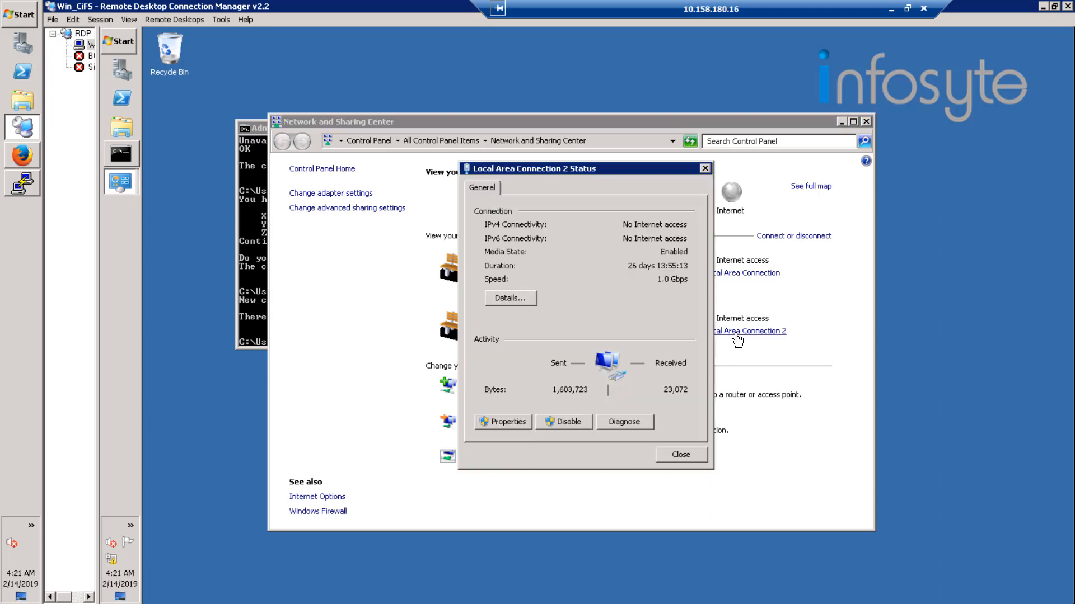
{"action": "left_click", "coordinate": [489, 426]}
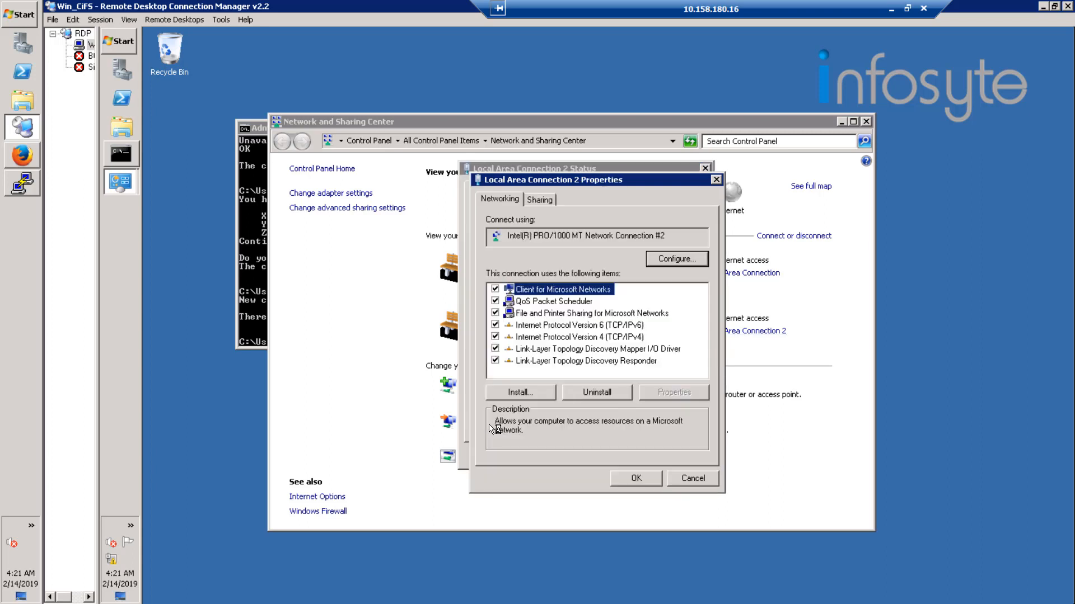
{"action": "left_click", "coordinate": [624, 337]}
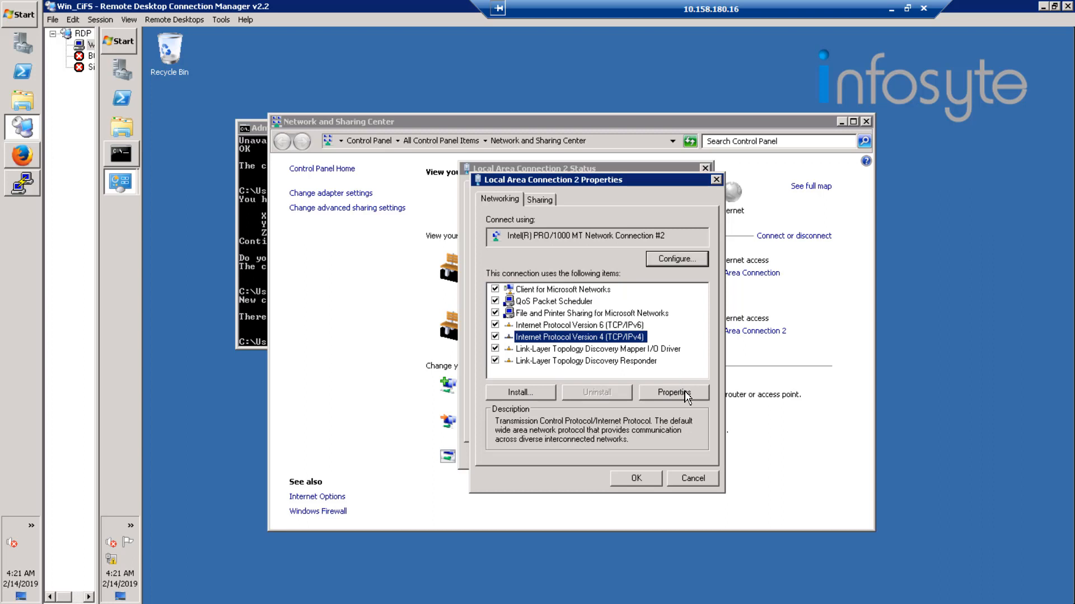
{"action": "left_click", "coordinate": [674, 393]}
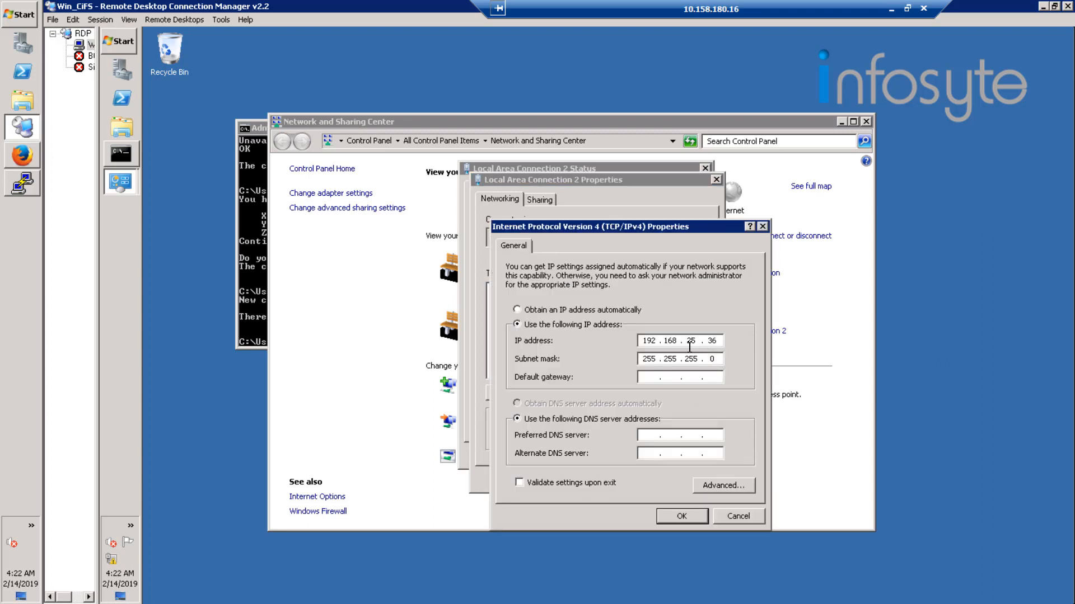
Set the connection's preferred DNS server to 192.168.25.251 and save the connection properties.
{"action": "left_click", "coordinate": [648, 435]}
{"action": "type", "text": "192 . 168 . 25 . 251"}
{"action": "left_click", "coordinate": [683, 518]}
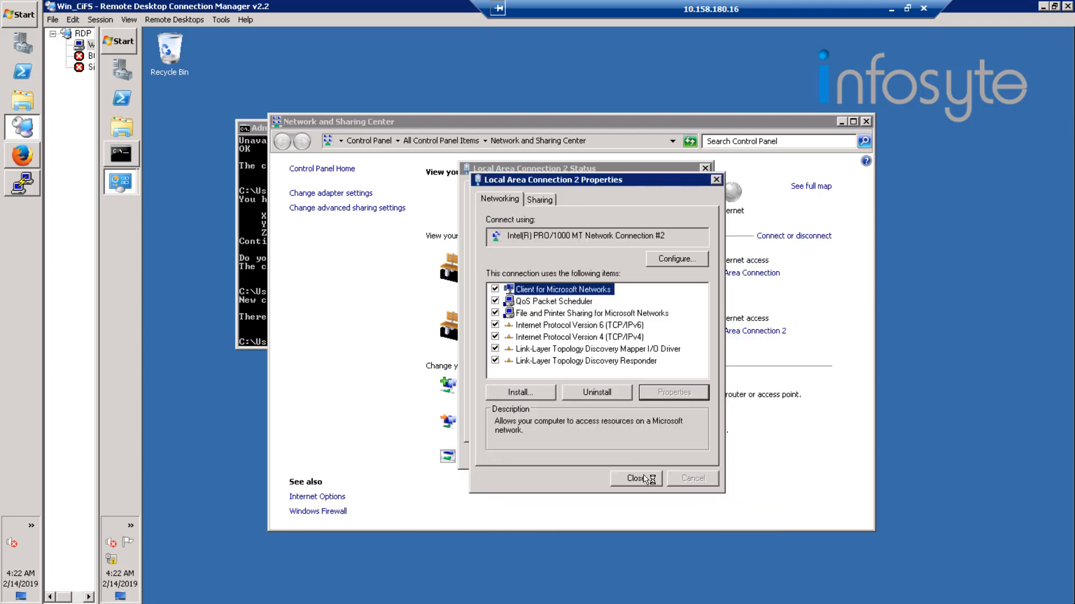
{"action": "left_click", "coordinate": [646, 479]}
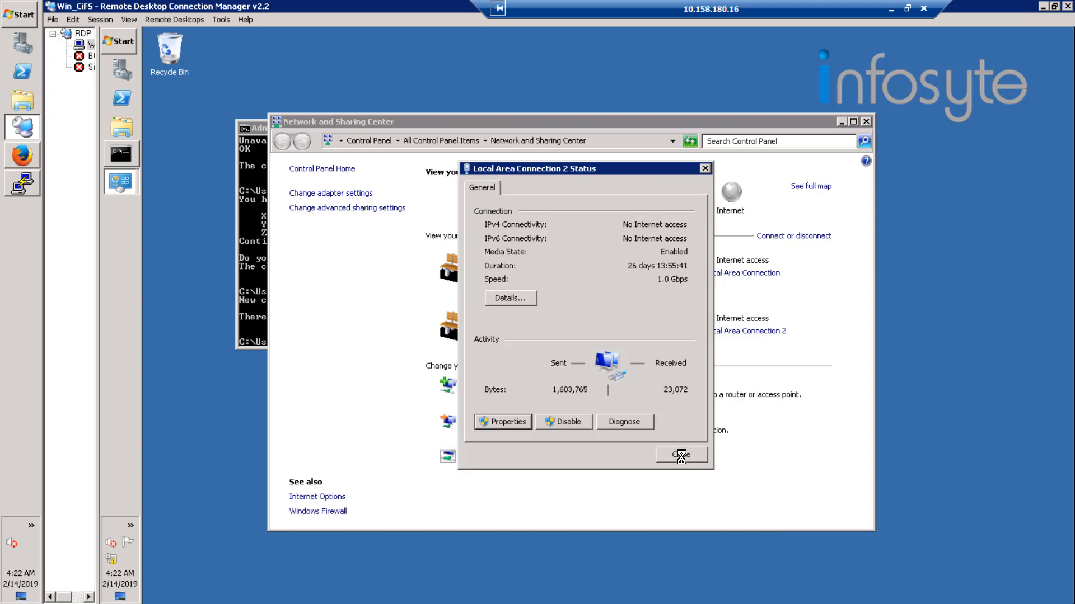
Close the connection status, minimize Network and Sharing Center, and flush the DNS cache with ipconfig /flushdns.
{"action": "left_click", "coordinate": [681, 456]}
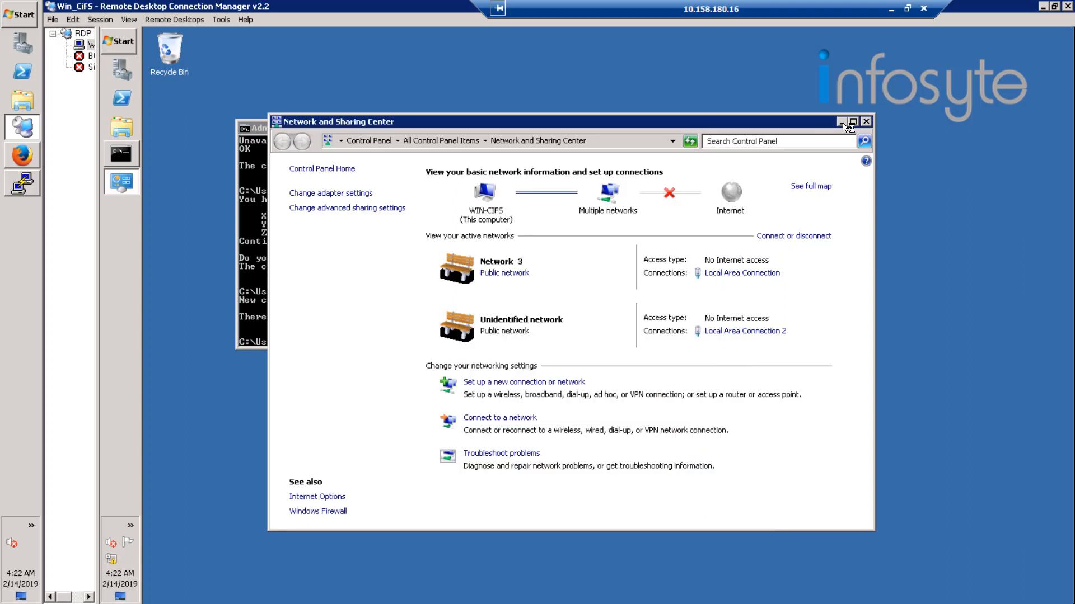
{"action": "left_click", "coordinate": [842, 122]}
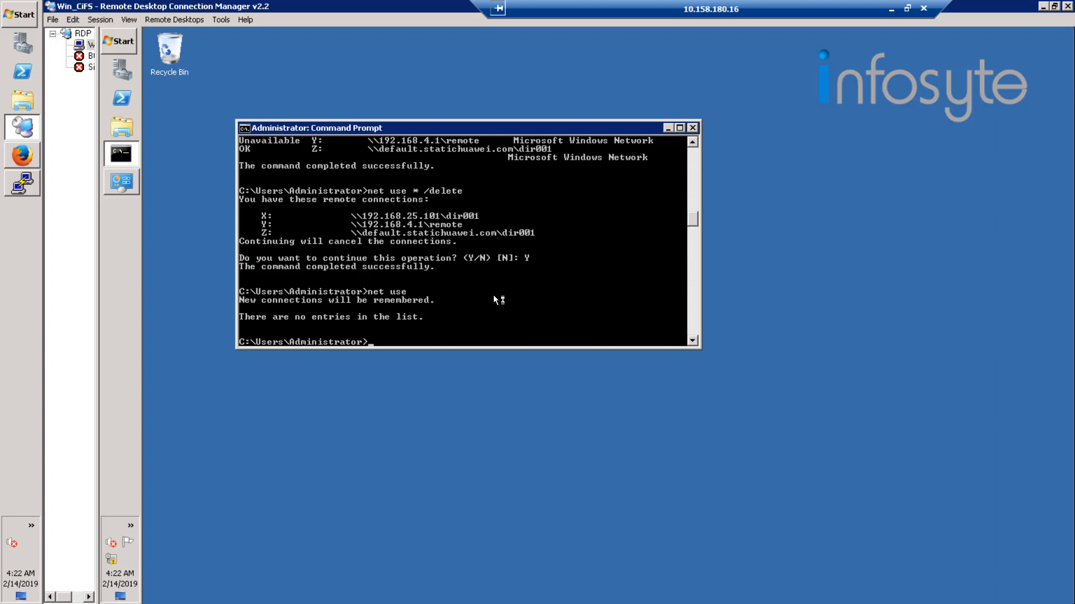
{"action": "type", "text": "ipconfig /flushdns"}
{"action": "key", "text": "Return"}
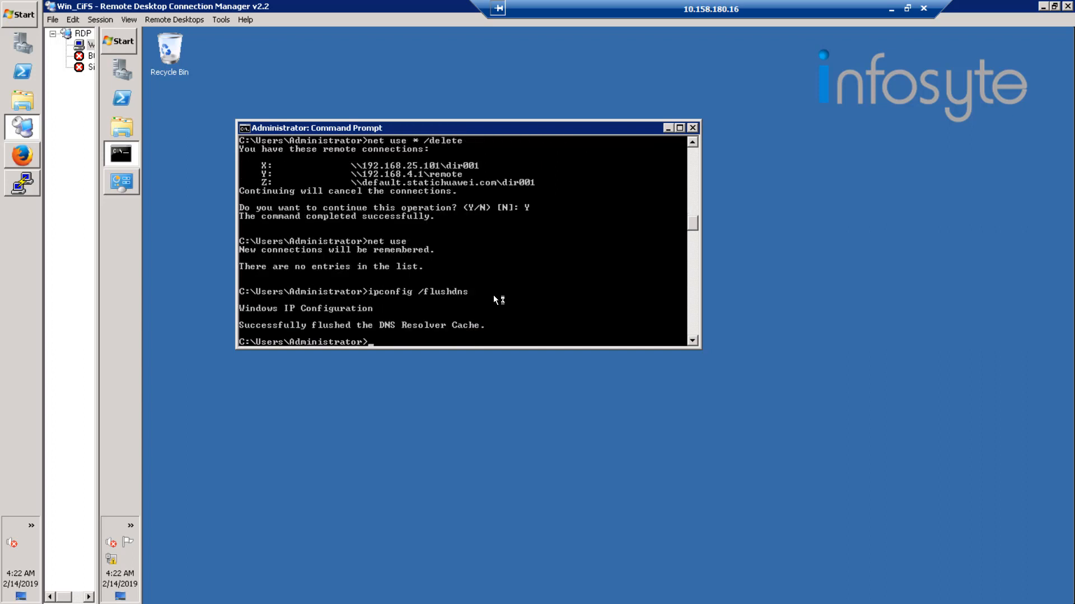
Look up hw.statichuawei.com with nslookup to check which address the DNS server resolves.
{"action": "type", "text": "nslookup hw.statichuawe"}
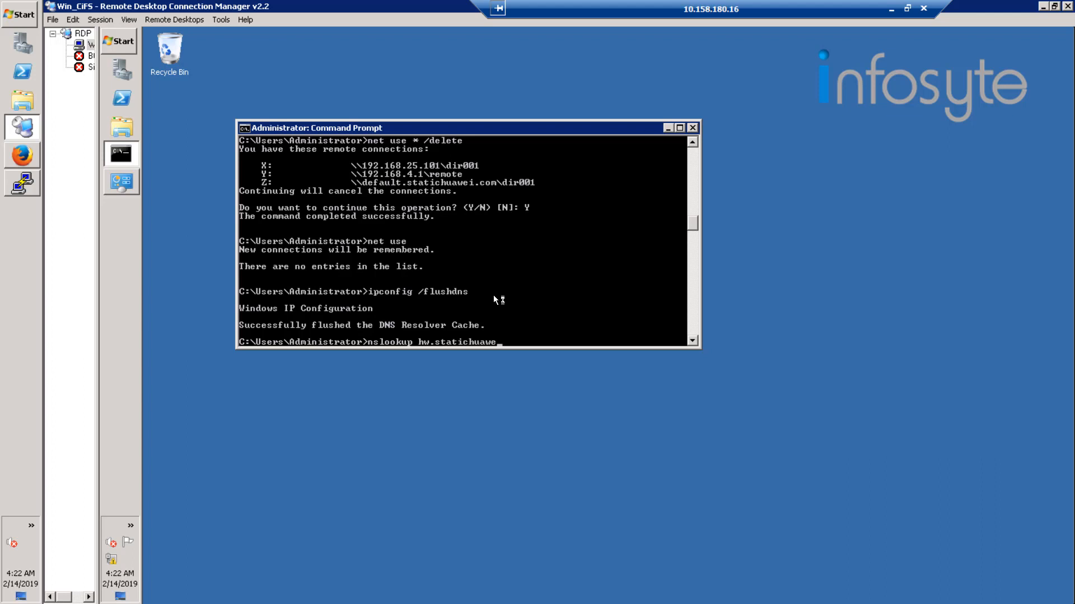
{"action": "type", "text": "i.com"}
{"action": "key", "text": "Return"}
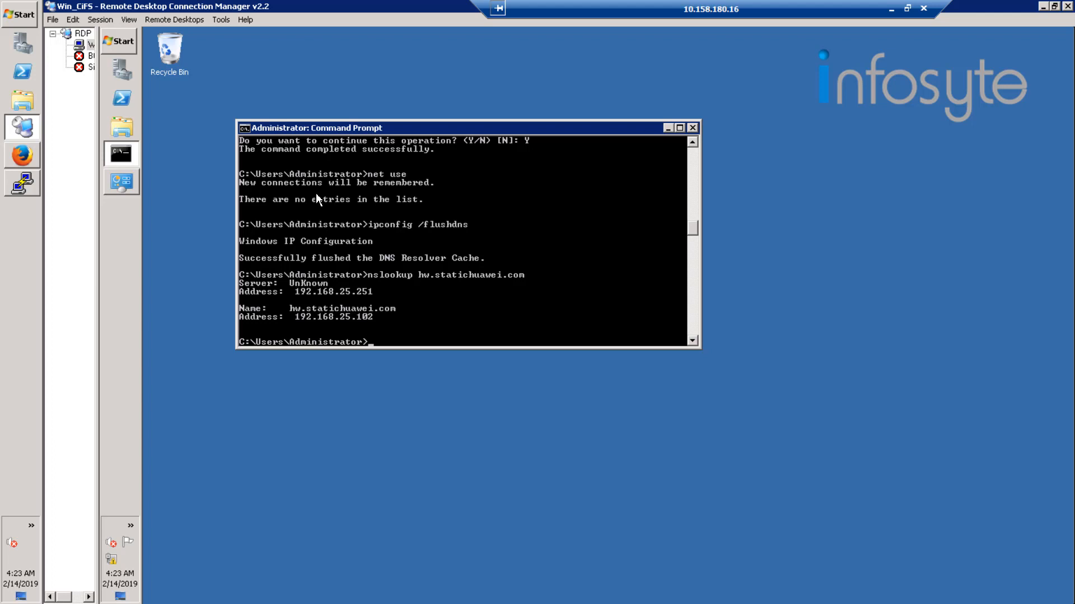
Map network drive Z: to \\hw.statichuawei.com\dir001, connecting with different credentials.
{"action": "left_click", "coordinate": [118, 39]}
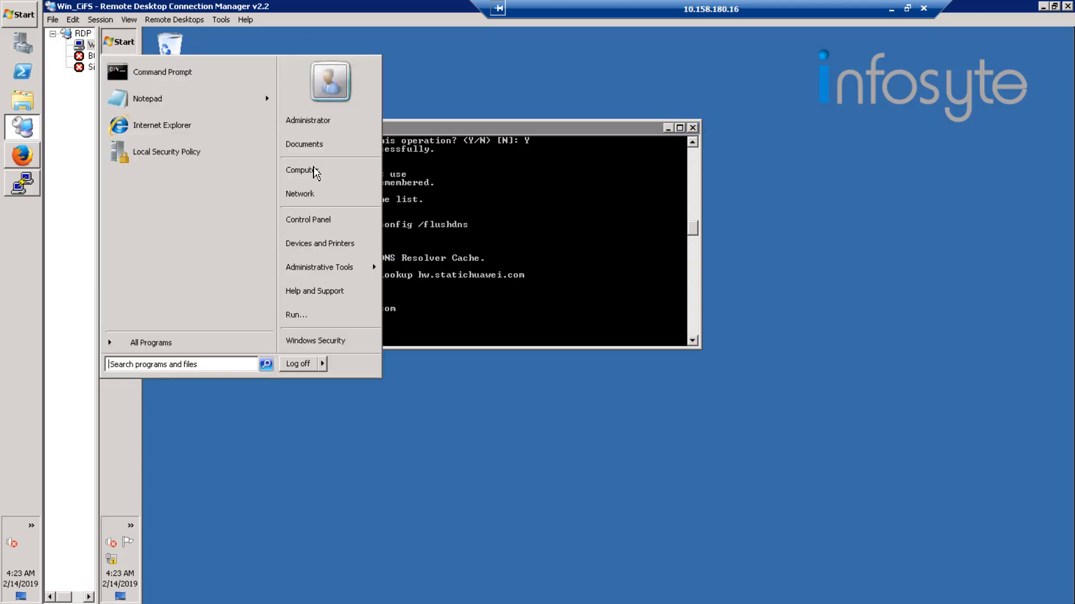
{"action": "left_click", "coordinate": [316, 171]}
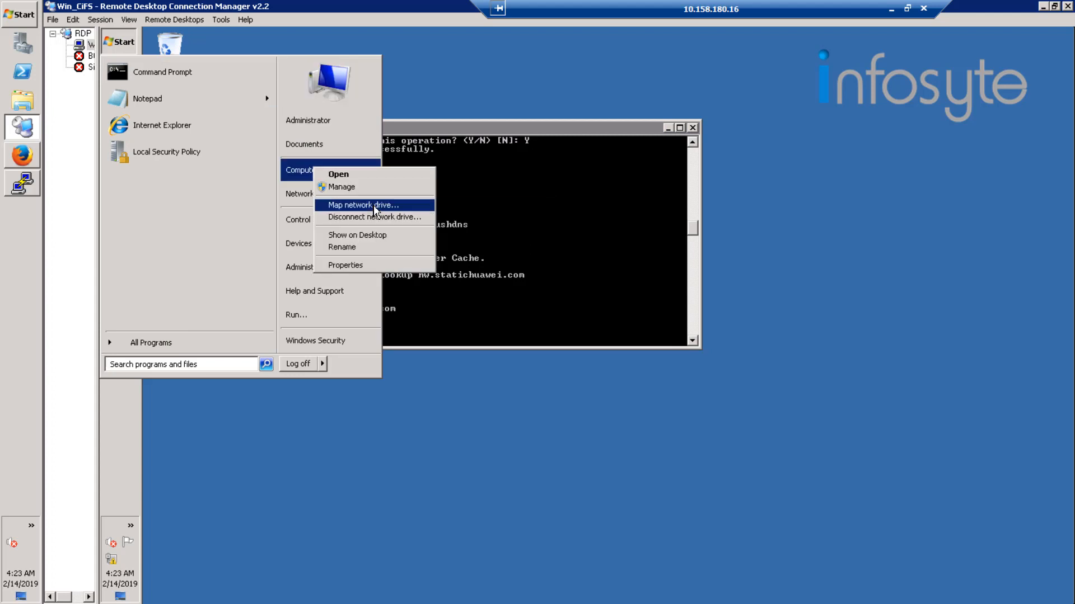
{"action": "left_click", "coordinate": [375, 207]}
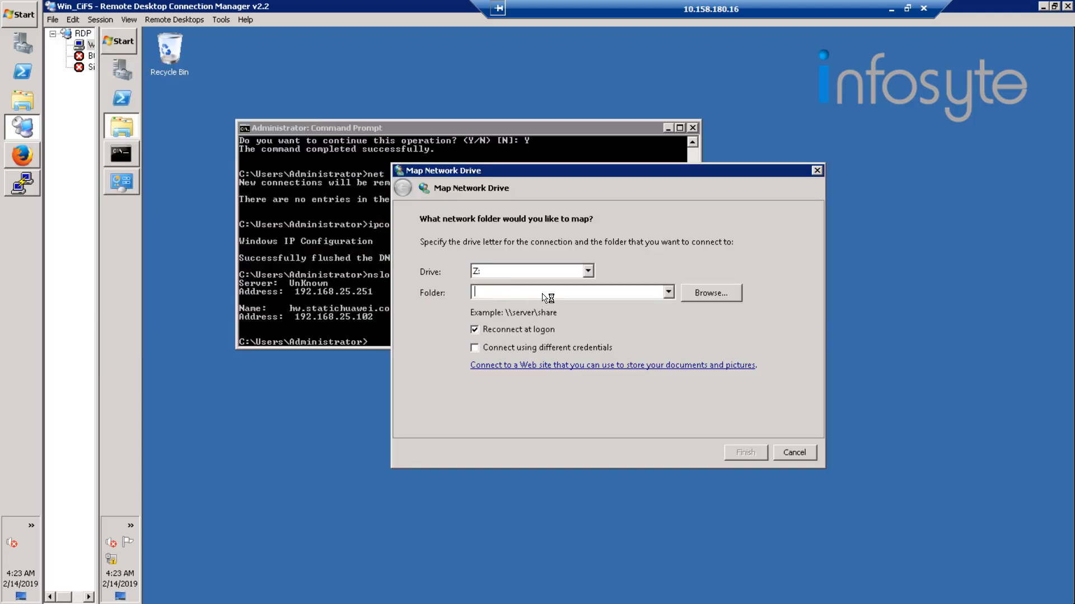
{"action": "type", "text": "\\\\hw."}
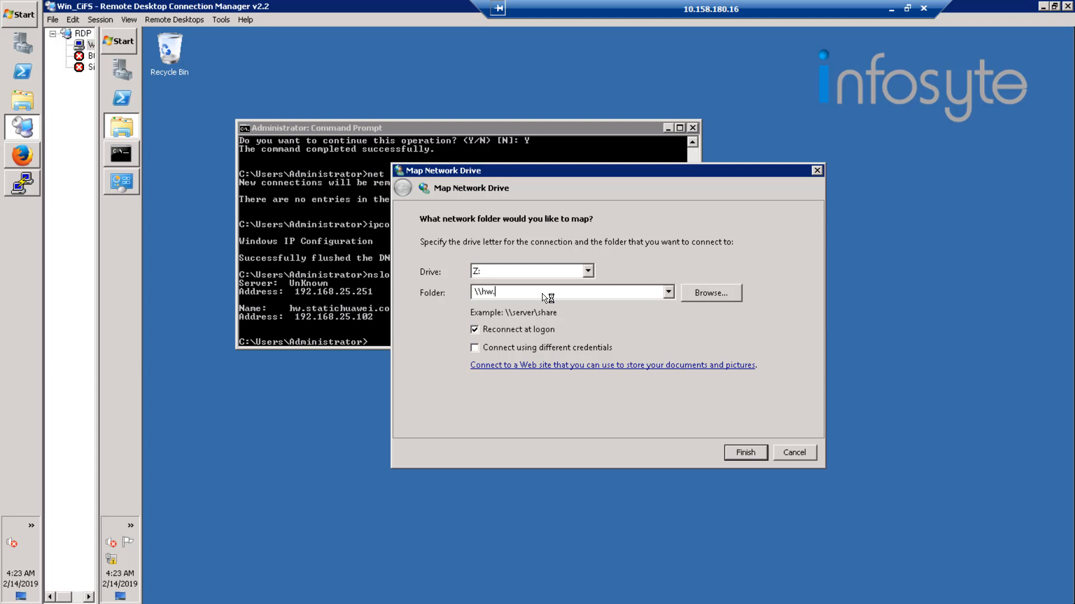
{"action": "type", "text": "statichuawei.com\\dir001"}
{"action": "left_click", "coordinate": [500, 350]}
{"action": "left_click", "coordinate": [745, 454]}
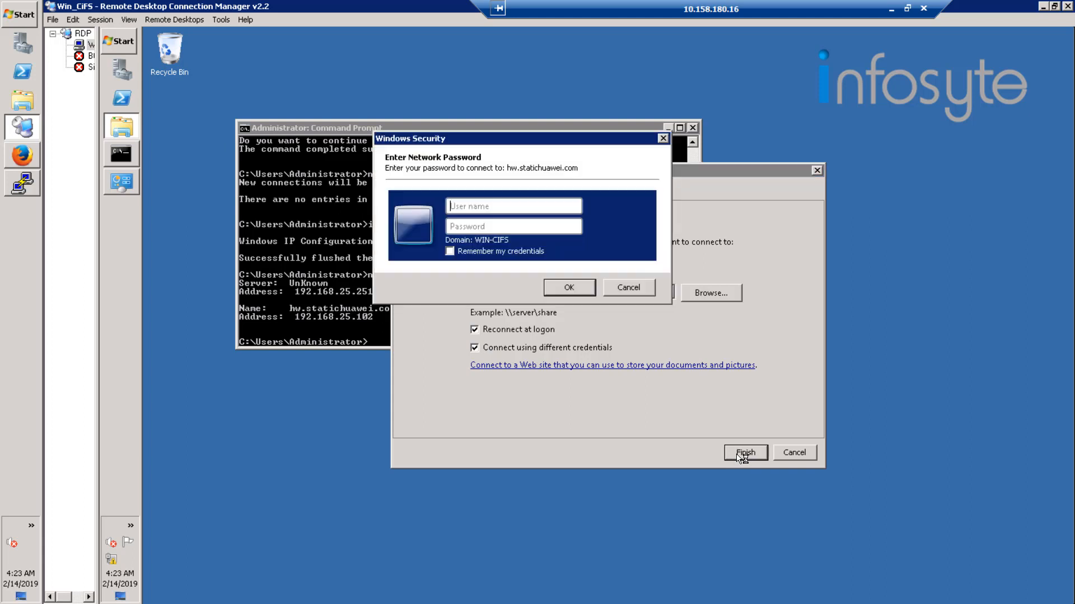
Authenticate to the share with user name hwuser01 and the account password.
{"action": "type", "text": "hwuser01"}
{"action": "key", "text": "Tab"}
{"action": "type", "text": "************"}
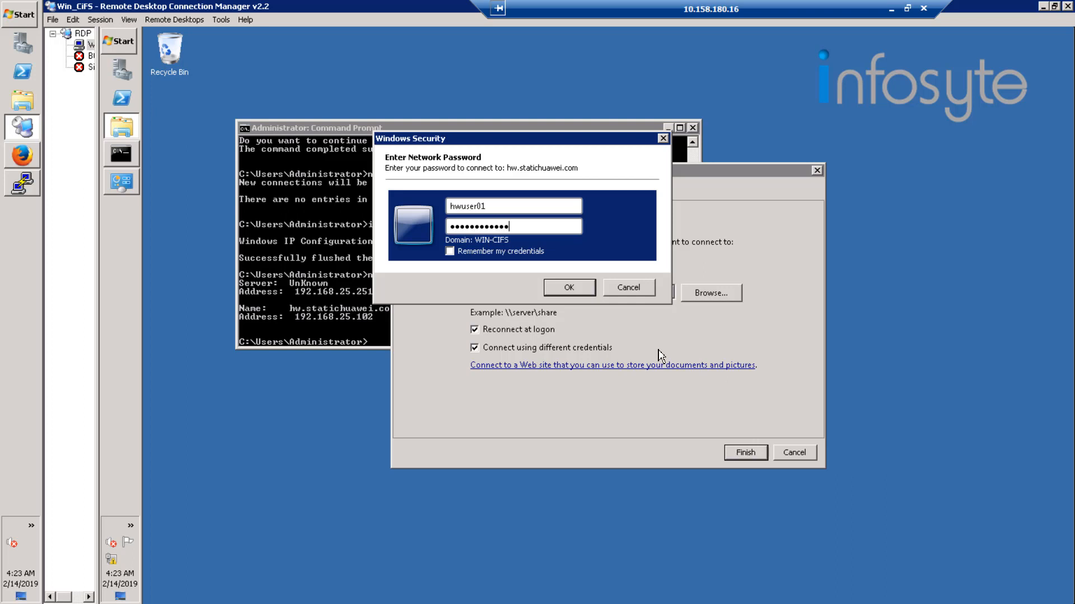
{"action": "left_click", "coordinate": [575, 289]}
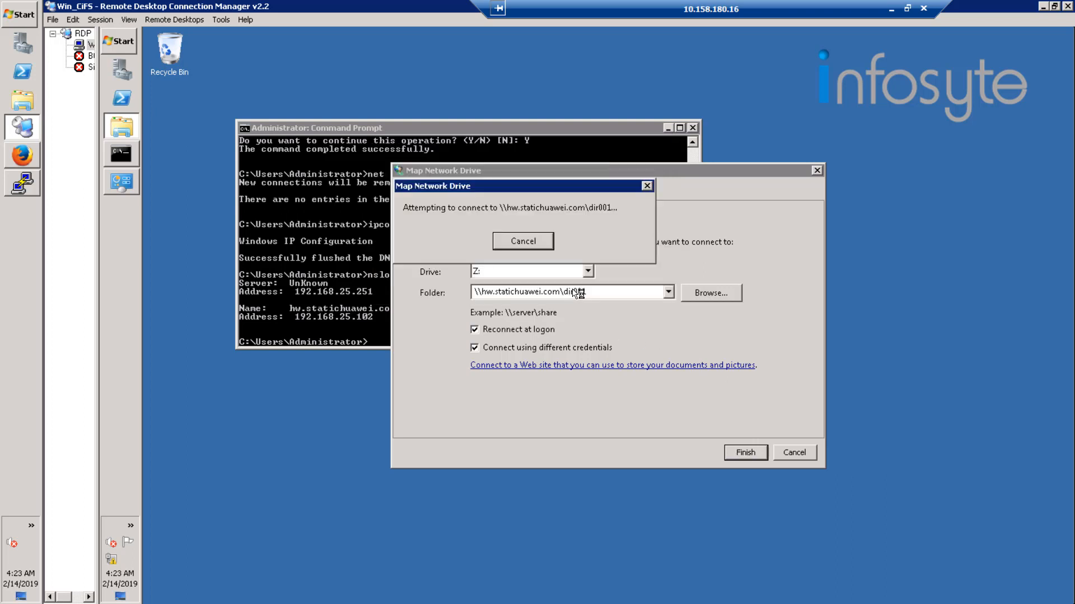
Open the mapped Z: drive, read New Text Document in the share, and return to the Computer view.
{"action": "left_click", "coordinate": [132, 43]}
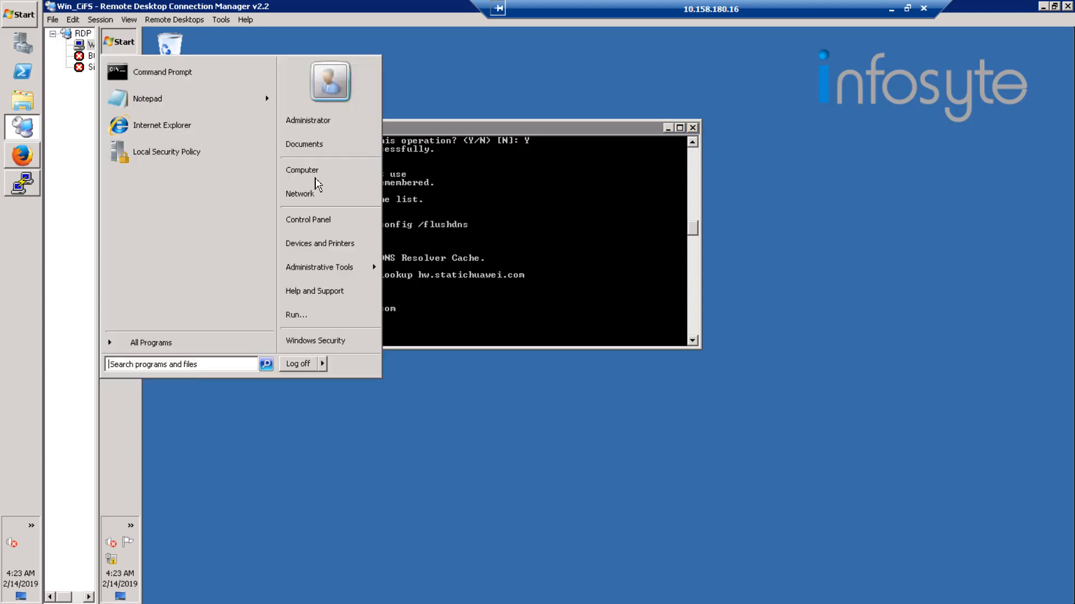
{"action": "left_click", "coordinate": [322, 172]}
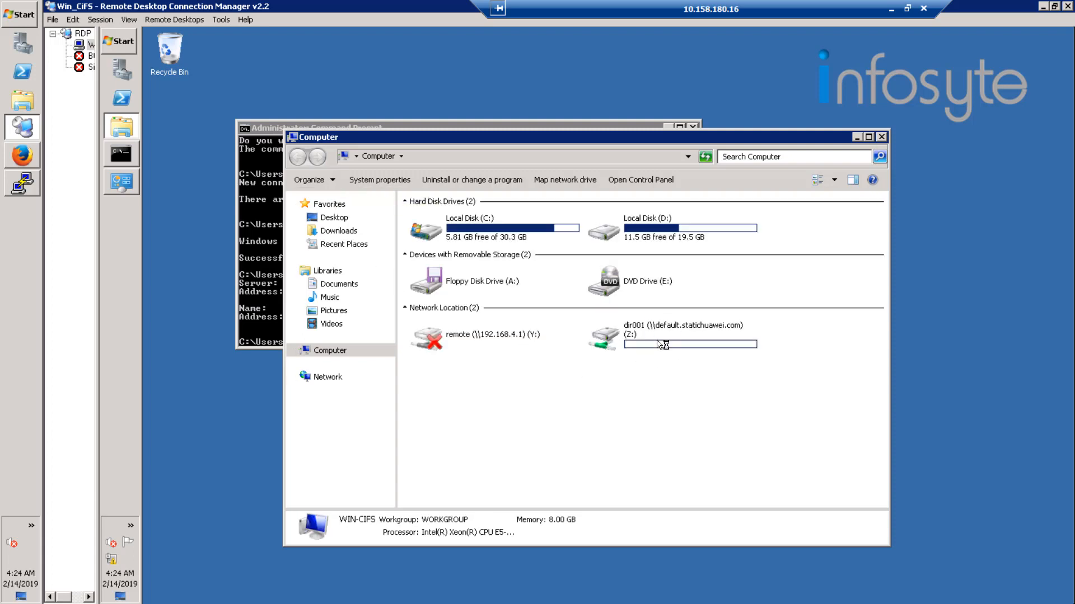
{"action": "double_click", "coordinate": [659, 344]}
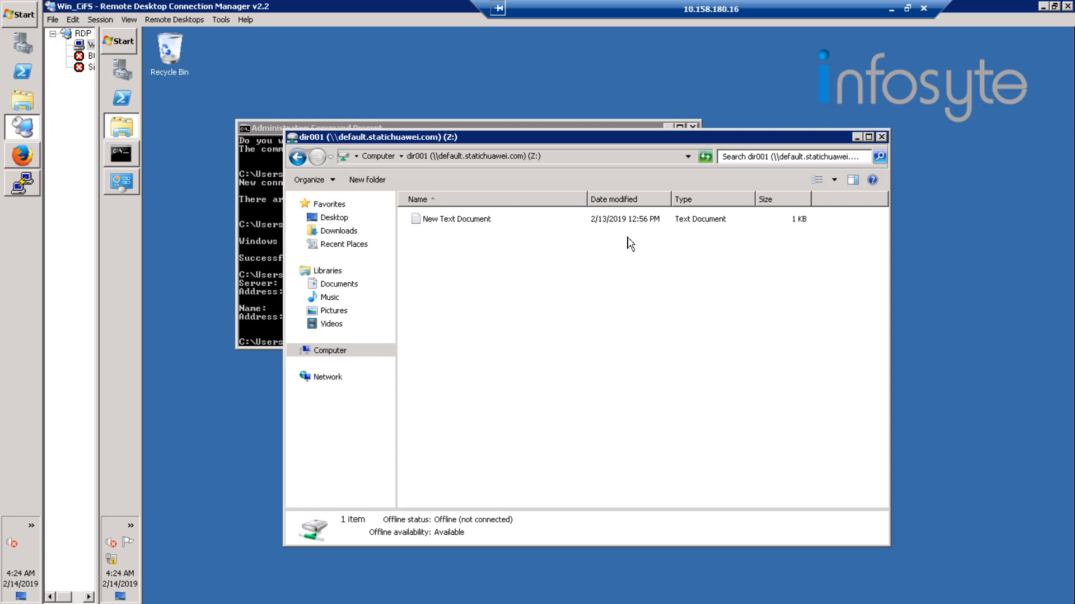
{"action": "double_click", "coordinate": [455, 222]}
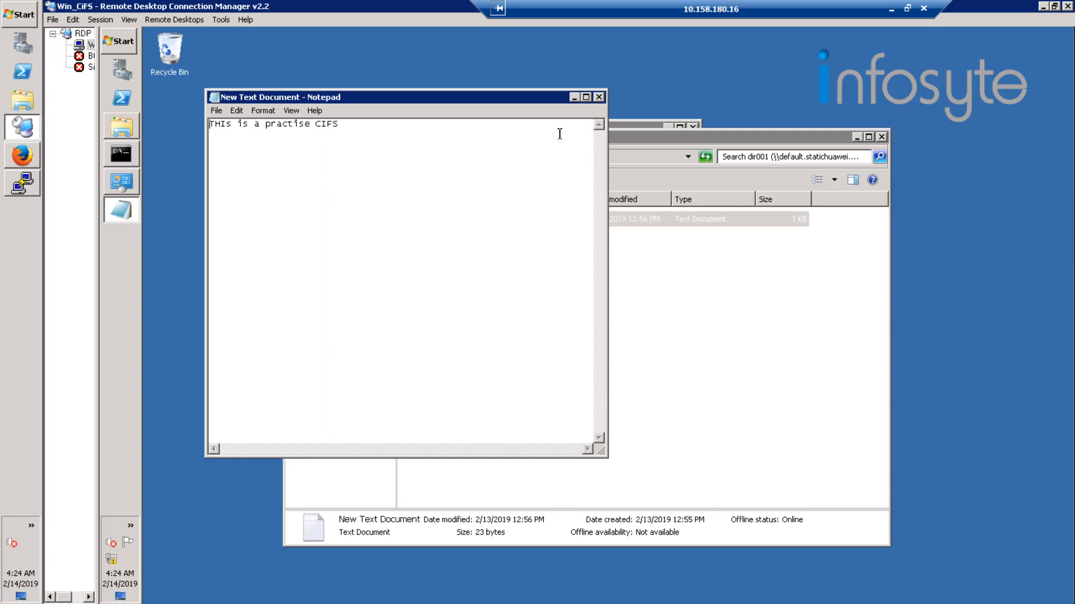
{"action": "left_click", "coordinate": [603, 97]}
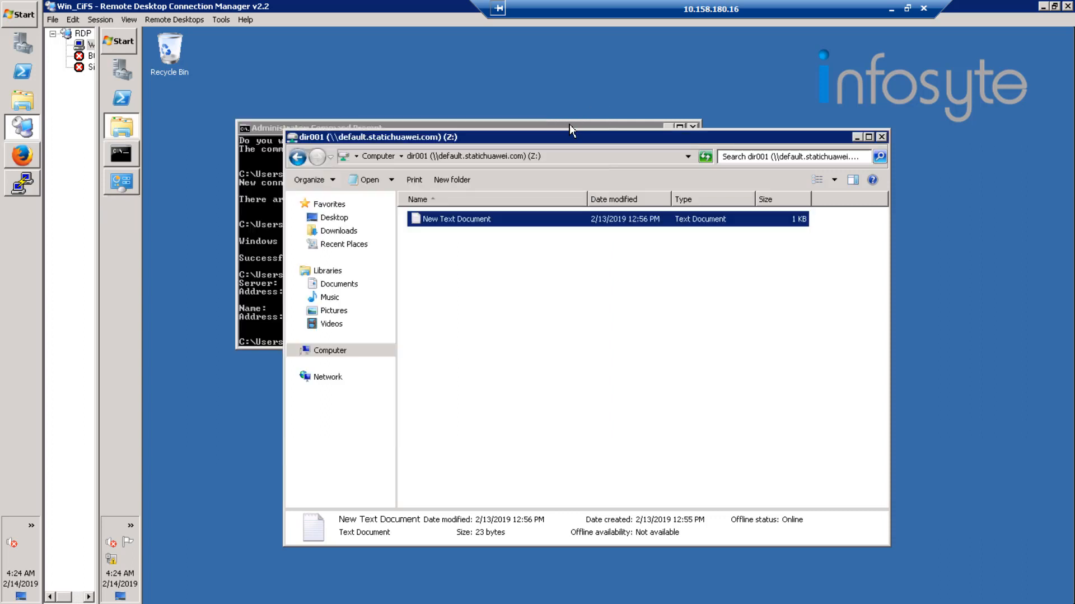
{"action": "left_click", "coordinate": [380, 159]}
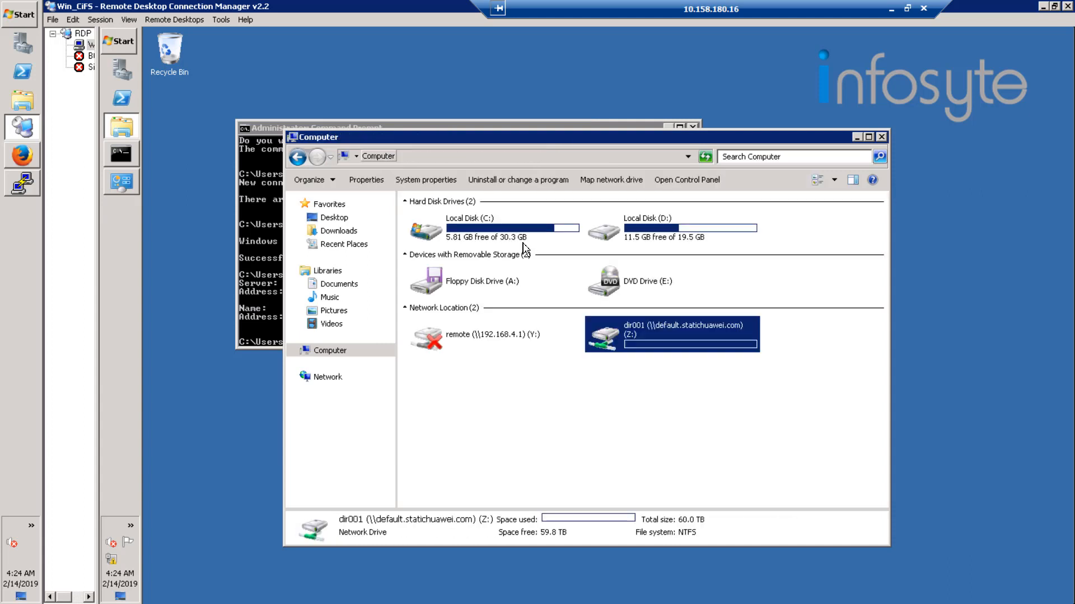
Disconnect the dir001 network drive Z: and switch to the 192.168.24.35 PuTTY session.
{"action": "right_click", "coordinate": [630, 333]}
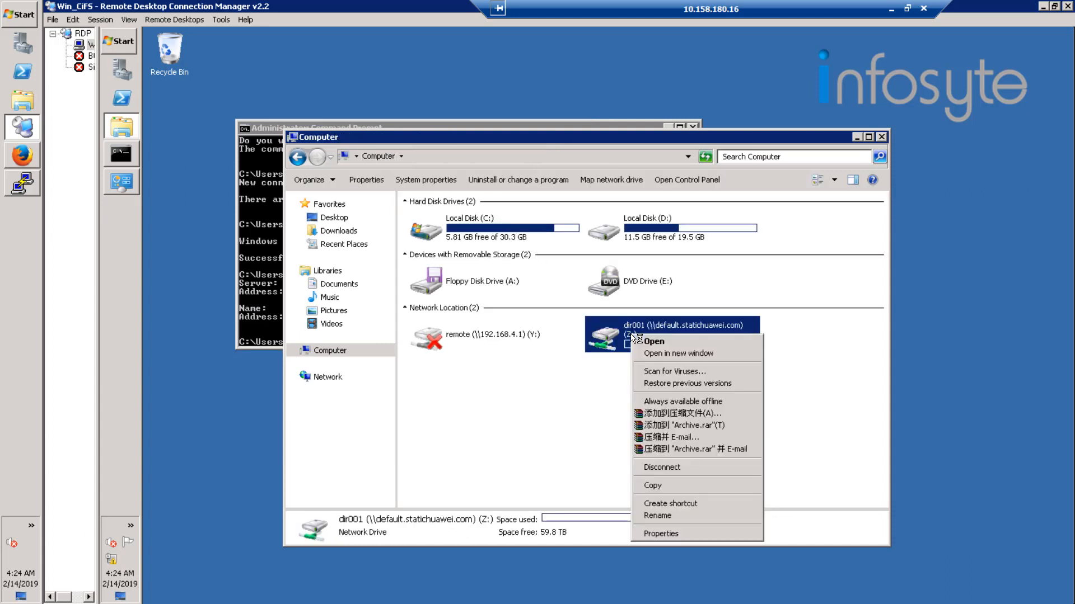
{"action": "left_click", "coordinate": [665, 469]}
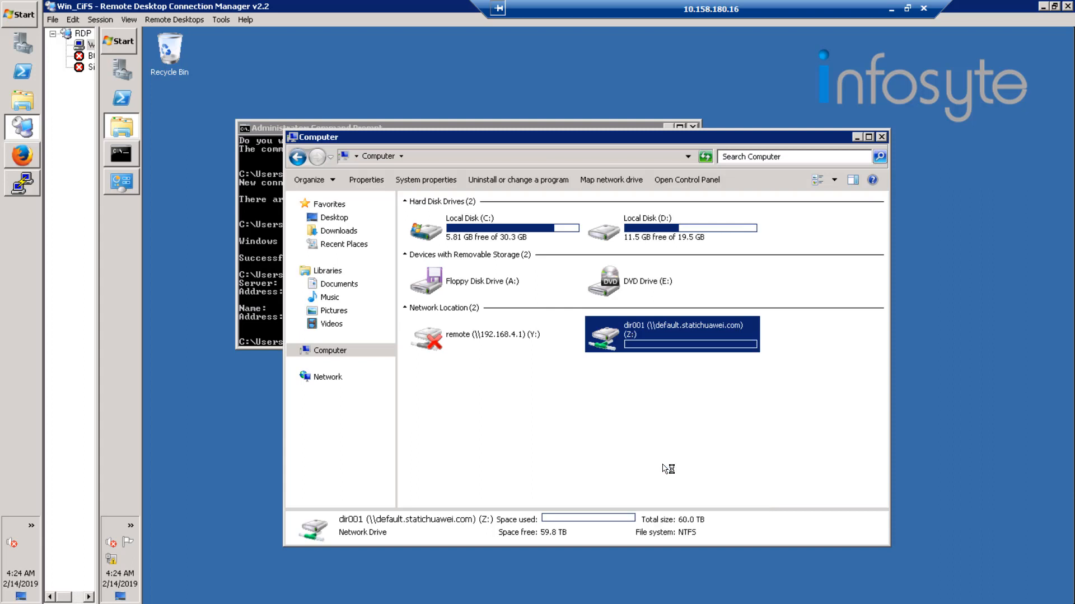
{"action": "right_click", "coordinate": [639, 408]}
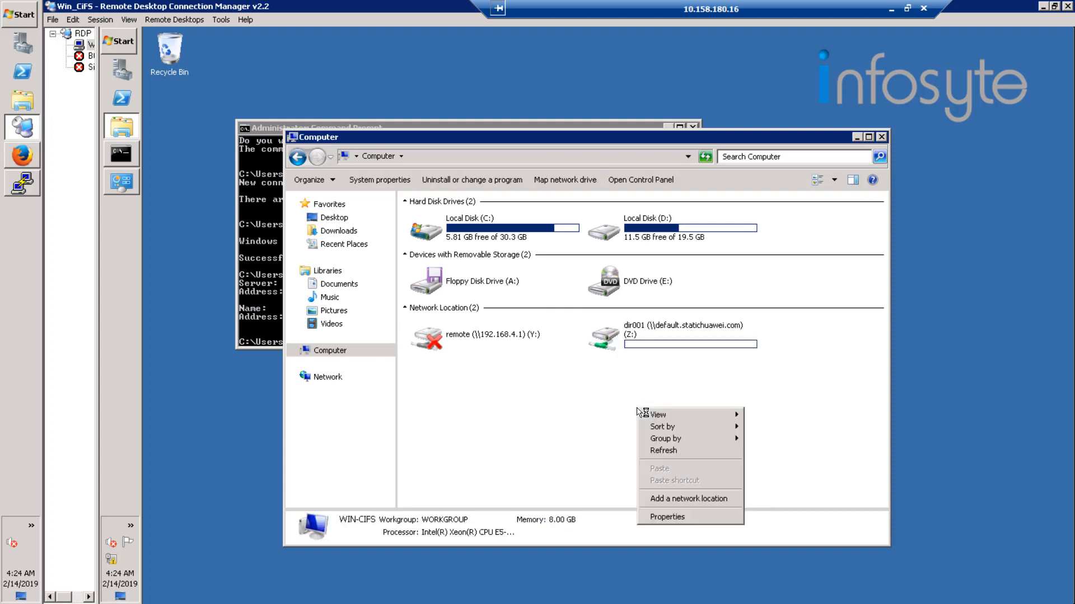
{"action": "left_click", "coordinate": [665, 456]}
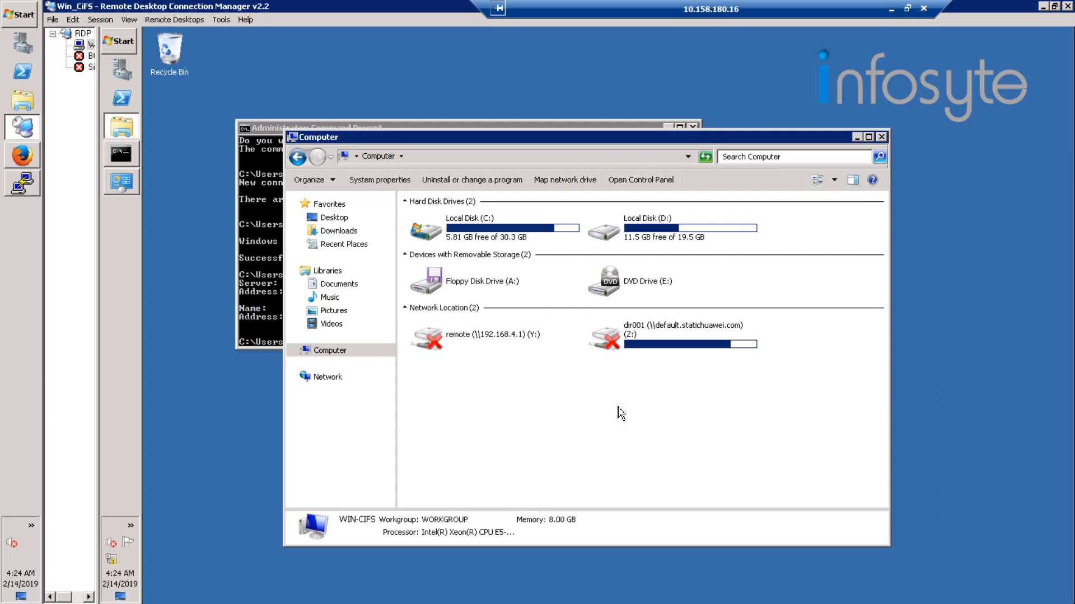
{"action": "left_click", "coordinate": [31, 193]}
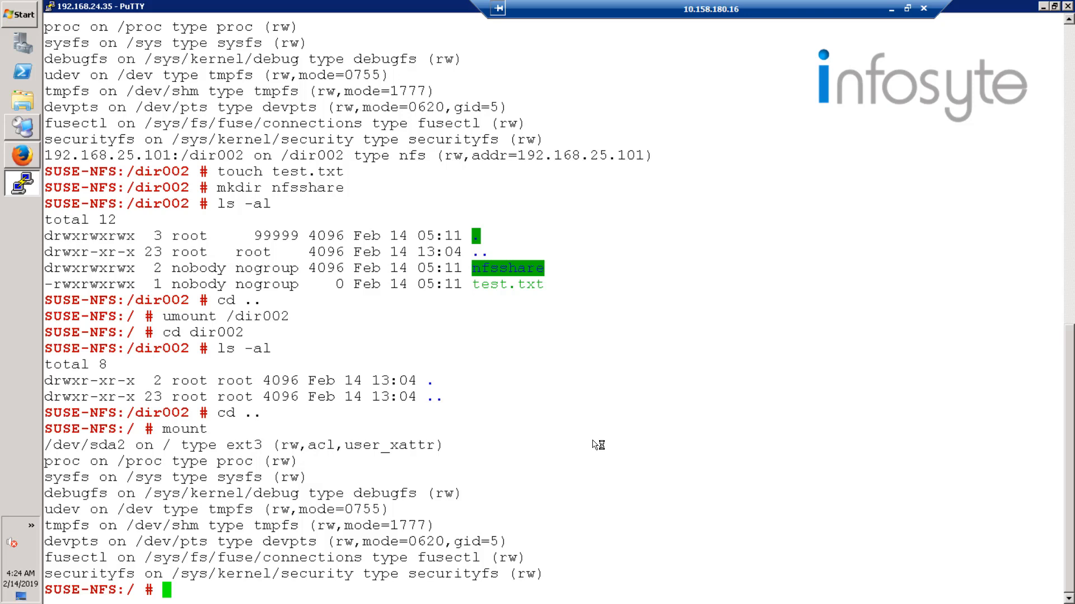
{"action": "type", "text": "vi /etc/"}
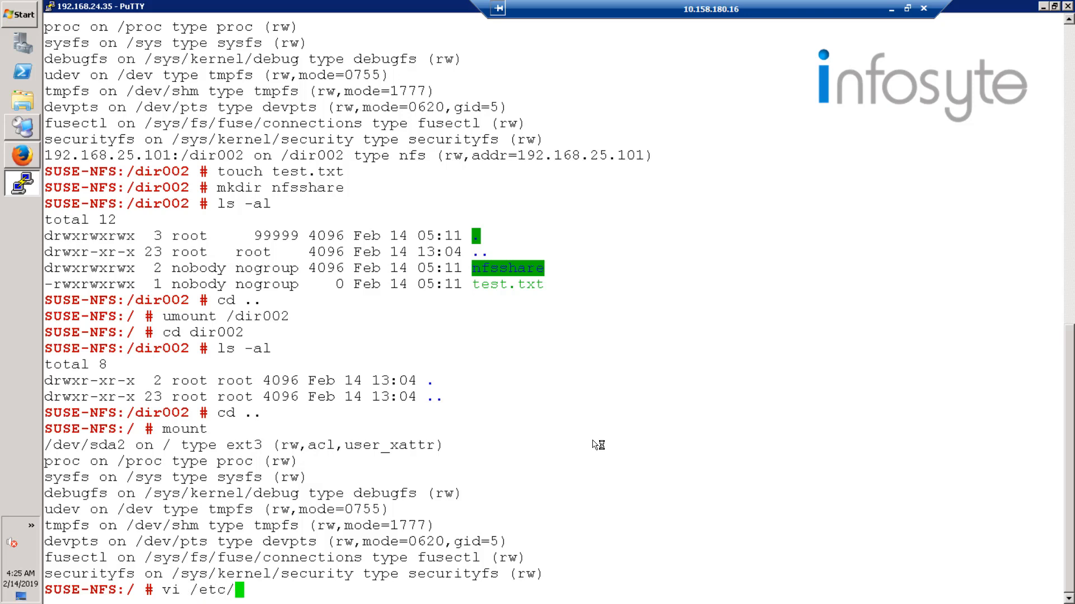
{"action": "type", "text": "resolve"}
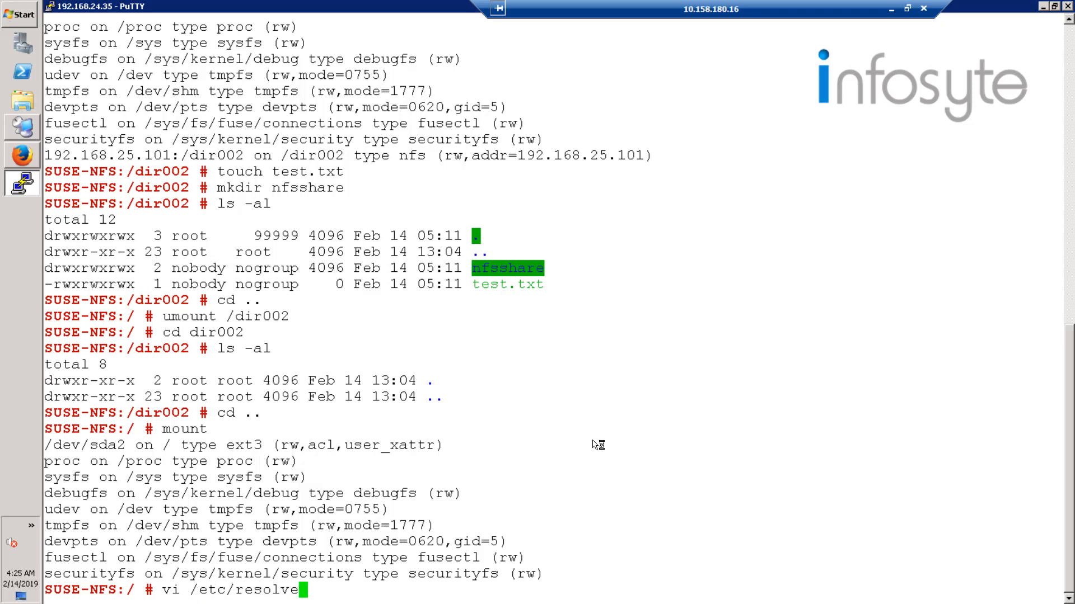
{"action": "type", "text": ".conf"}
{"action": "key", "text": "Return"}
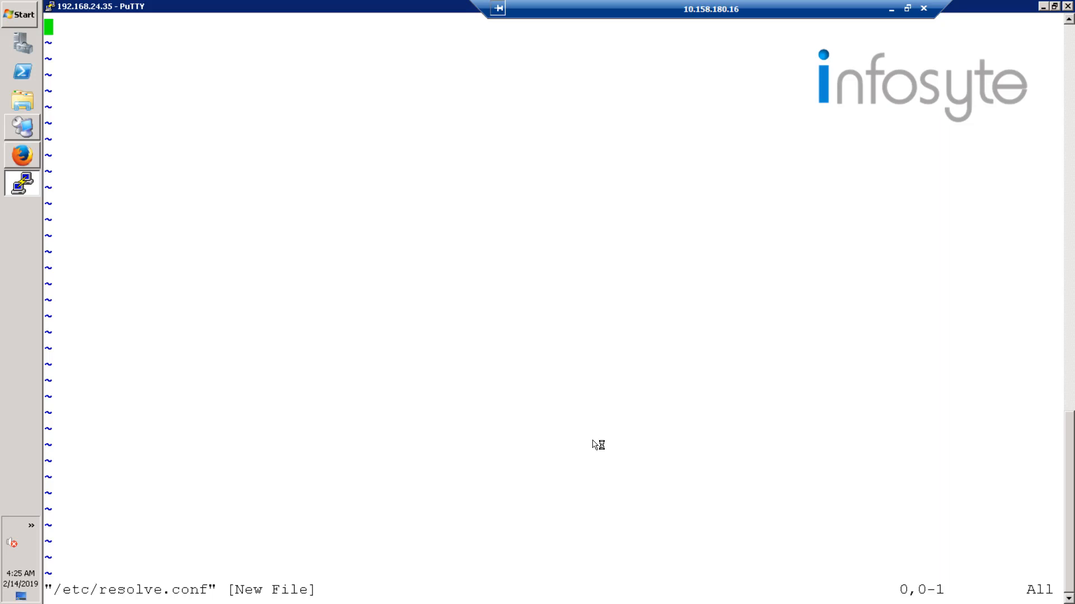
{"action": "type", "text": ":q"}
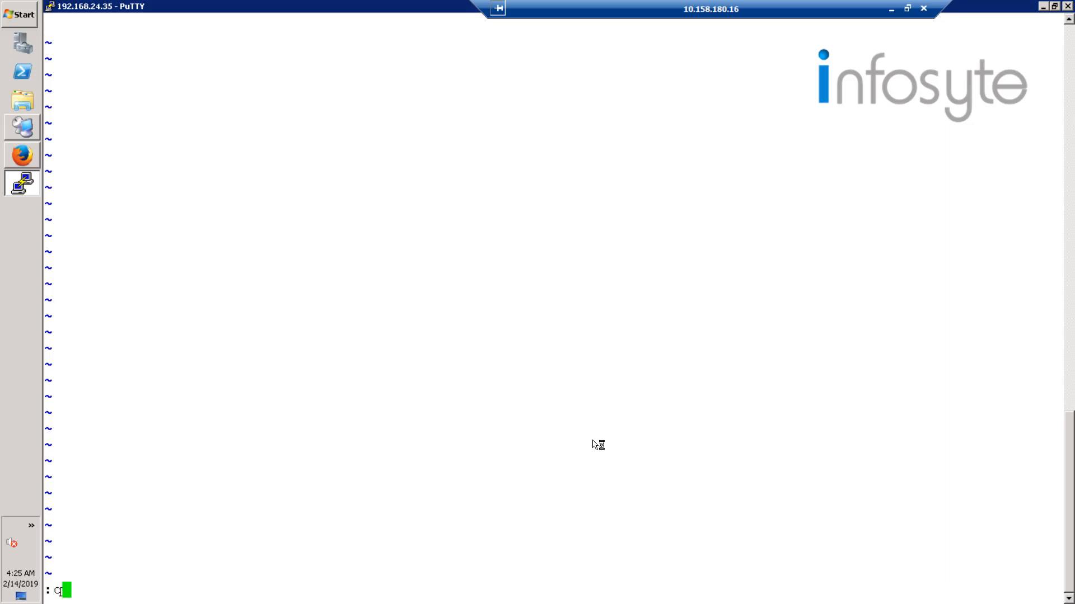
{"action": "key", "text": "Return"}
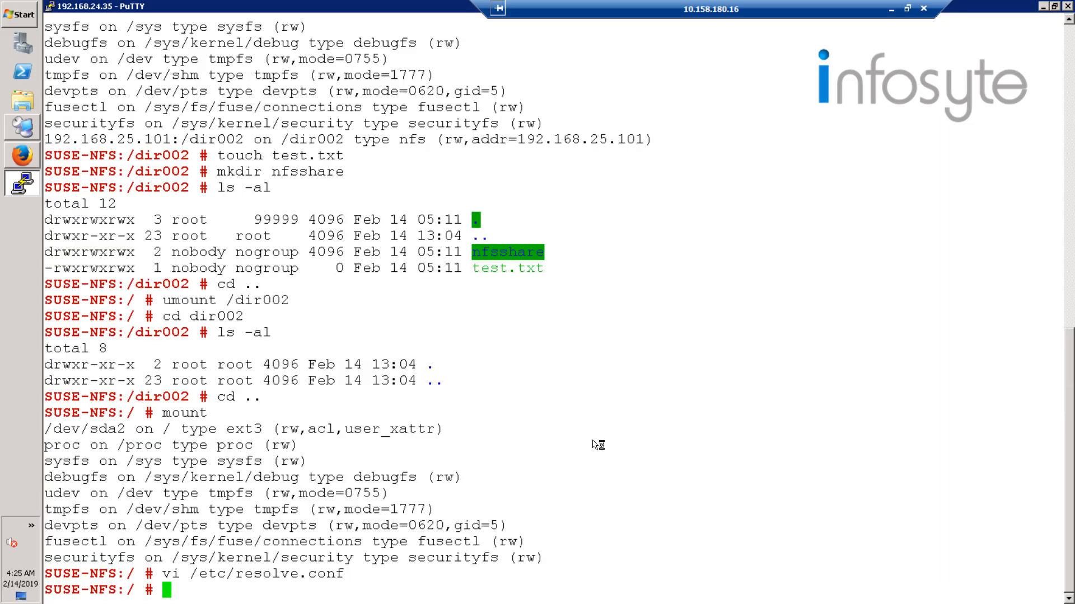
Open /etc/resolv.conf in vi on the SUSE-NFS client.
{"action": "type", "text": "vi /etc/resolve"}
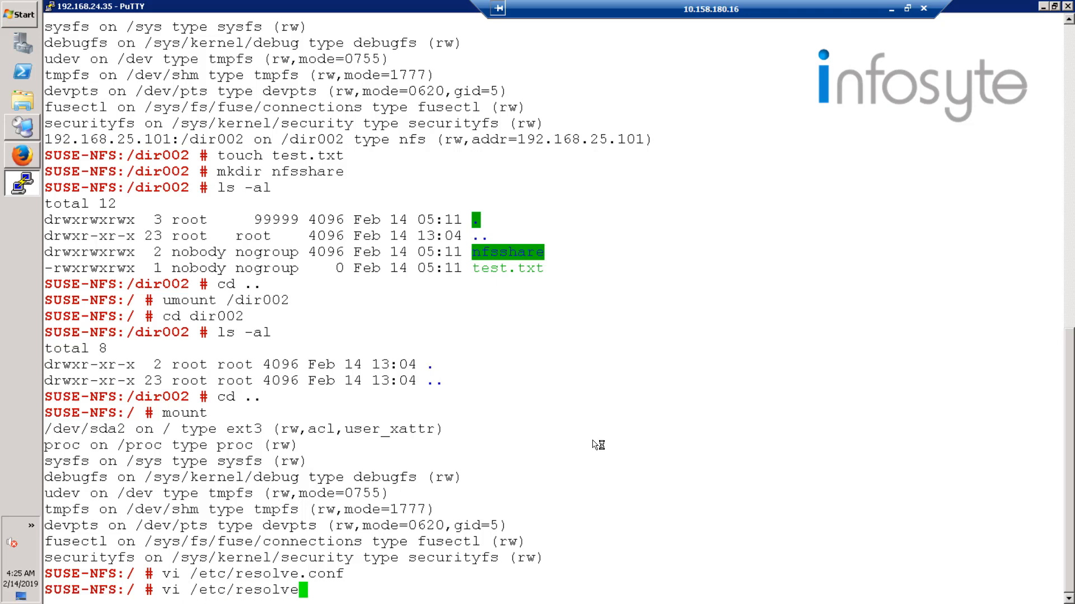
{"action": "key", "text": "BackSpace"}
{"action": "type", "text": ".conf"}
{"action": "key", "text": "Return"}
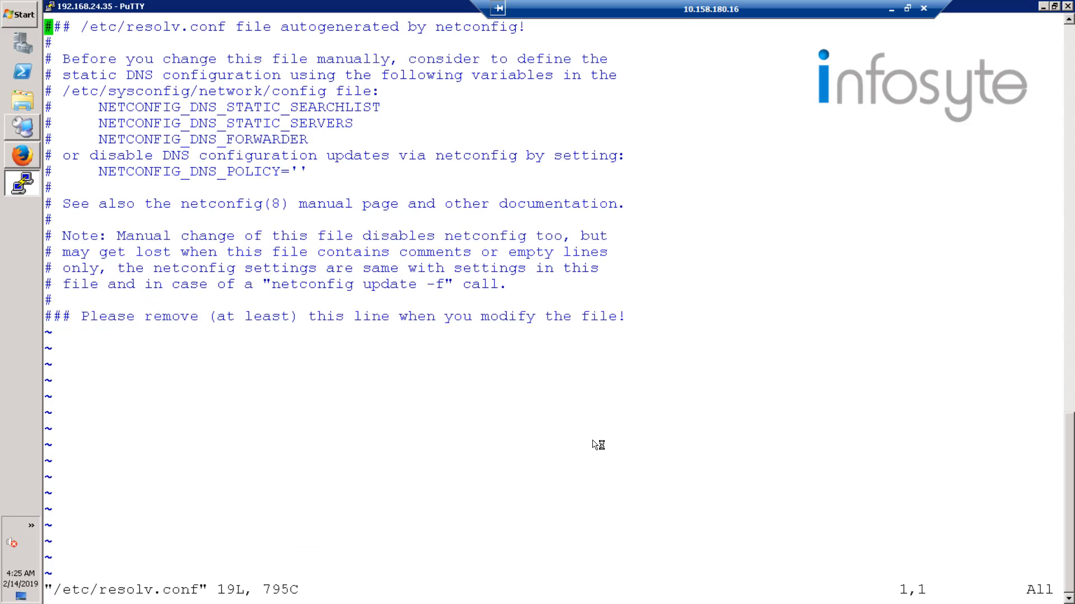
Start a new line below the last comment line of /etc/resolv.conf in insert mode.
{"action": "key", "text": "Down"}
{"action": "key", "text": "Down"}
{"action": "key", "text": "Down"}
{"action": "key", "text": "Down"}
{"action": "key", "text": "Down"}
{"action": "key", "text": "Down"}
{"action": "key", "text": "Down"}
{"action": "key", "text": "Down"}
{"action": "key", "text": "Down"}
{"action": "key", "text": "Down"}
{"action": "key", "text": "Down"}
{"action": "key", "text": "Down"}
{"action": "key", "text": "Down"}
{"action": "key", "text": "Down"}
{"action": "key", "text": "Down"}
{"action": "key", "text": "Down"}
{"action": "key", "text": "Down"}
{"action": "key", "text": "Down"}
{"action": "key", "text": "i"}
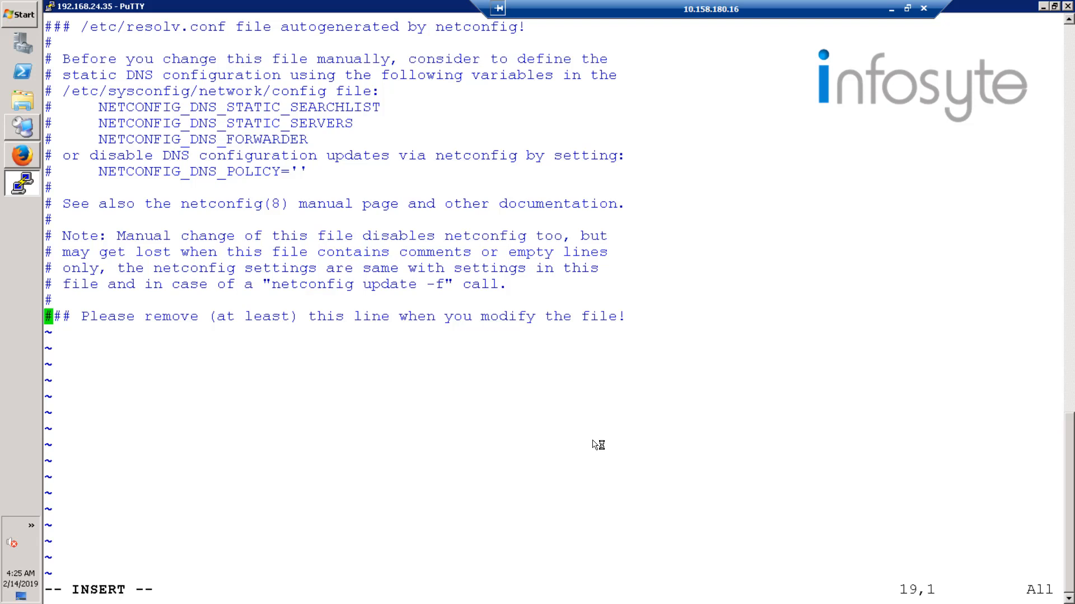
{"action": "key", "text": "Right"}
{"action": "key", "text": "Right"}
{"action": "key", "text": "Right"}
{"action": "key", "text": "Right"}
{"action": "key", "text": "Right"}
{"action": "key", "text": "Right"}
{"action": "key", "text": "Right"}
{"action": "key", "text": "Right"}
{"action": "key", "text": "Right"}
{"action": "key", "text": "Right"}
{"action": "key", "text": "Right"}
{"action": "key", "text": "Right"}
{"action": "key", "text": "Right"}
{"action": "key", "text": "Right"}
{"action": "key", "text": "Right"}
{"action": "key", "text": "Right"}
{"action": "key", "text": "Right"}
{"action": "key", "text": "Right"}
{"action": "key", "text": "Right"}
{"action": "key", "text": "Right"}
{"action": "key", "text": "Right"}
{"action": "key", "text": "Right"}
{"action": "key", "text": "Right"}
{"action": "key", "text": "Right"}
{"action": "key", "text": "Right"}
{"action": "key", "text": "Right"}
{"action": "key", "text": "Right"}
{"action": "key", "text": "Right"}
{"action": "key", "text": "Right"}
{"action": "key", "text": "Right"}
{"action": "key", "text": "Right"}
{"action": "key", "text": "Right"}
{"action": "key", "text": "Right"}
{"action": "key", "text": "Right"}
{"action": "key", "text": "Right"}
{"action": "key", "text": "Right"}
{"action": "key", "text": "Right"}
{"action": "key", "text": "Right"}
{"action": "key", "text": "Right"}
{"action": "key", "text": "Right"}
{"action": "key", "text": "Right"}
{"action": "key", "text": "Right"}
{"action": "key", "text": "Right"}
{"action": "key", "text": "Right"}
{"action": "key", "text": "Right"}
{"action": "key", "text": "Right"}
{"action": "key", "text": "Right"}
{"action": "key", "text": "Right"}
{"action": "key", "text": "Right"}
{"action": "key", "text": "Right"}
{"action": "key", "text": "Right"}
{"action": "key", "text": "Right"}
{"action": "key", "text": "Right"}
{"action": "key", "text": "Return"}
Enter the DNS entry nameserver 192.168.25.251 on the new last line, separating keyword and address with a tab.
{"action": "type", "text": "name"}
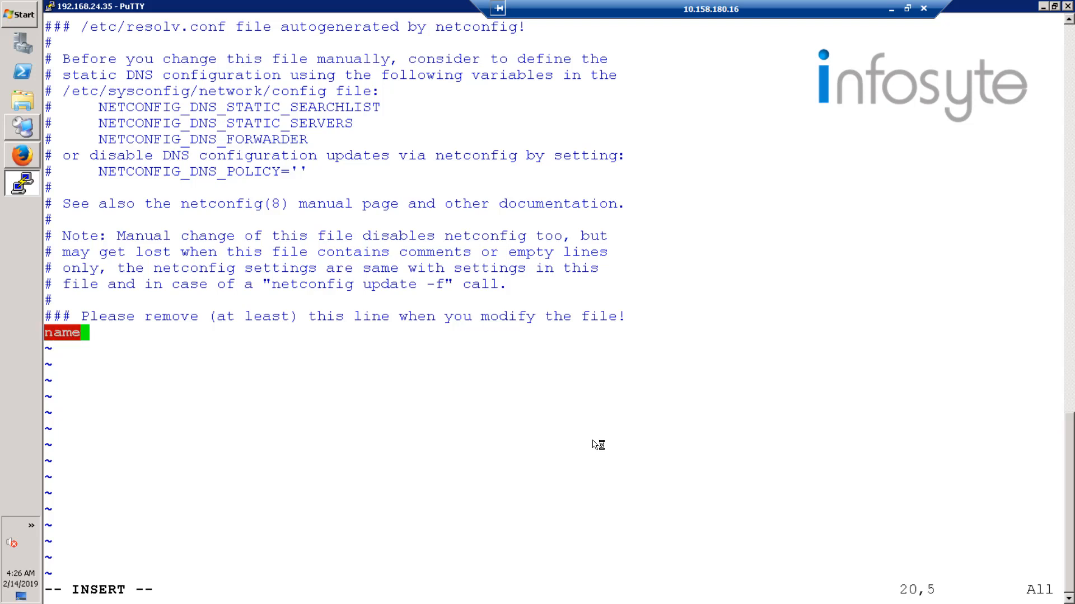
{"action": "type", "text": "server"}
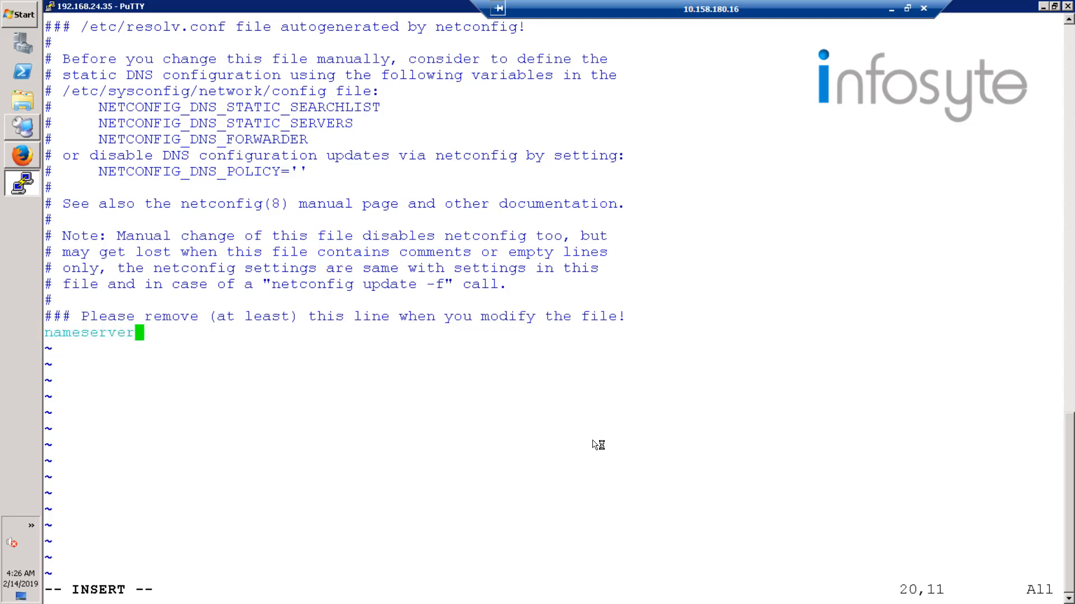
{"action": "key", "text": "Tab"}
{"action": "type", "text": "192.16"}
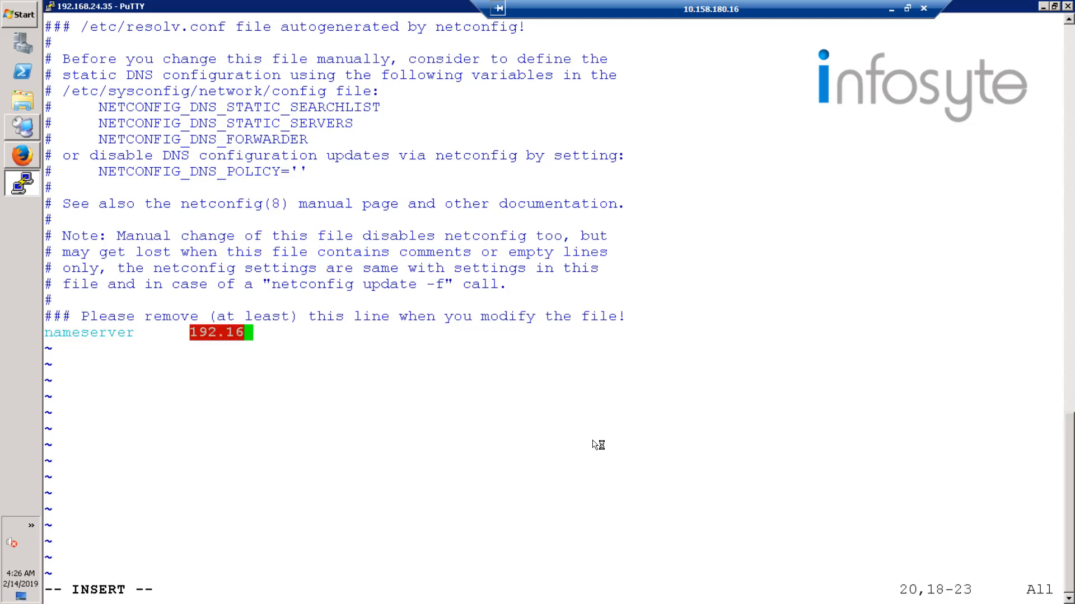
{"action": "type", "text": "8.2"}
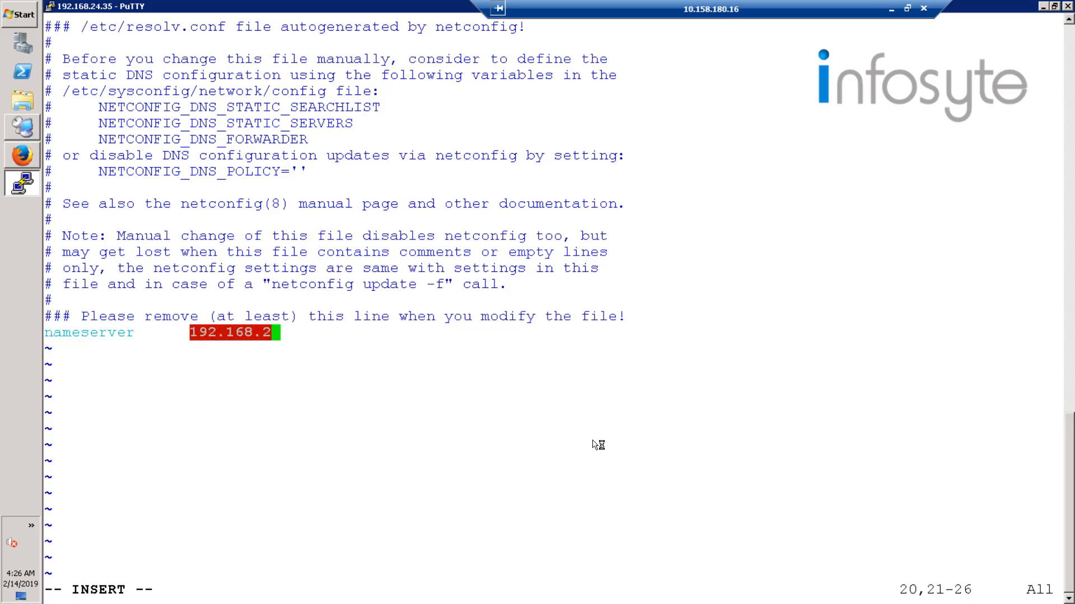
{"action": "type", "text": "5.251"}
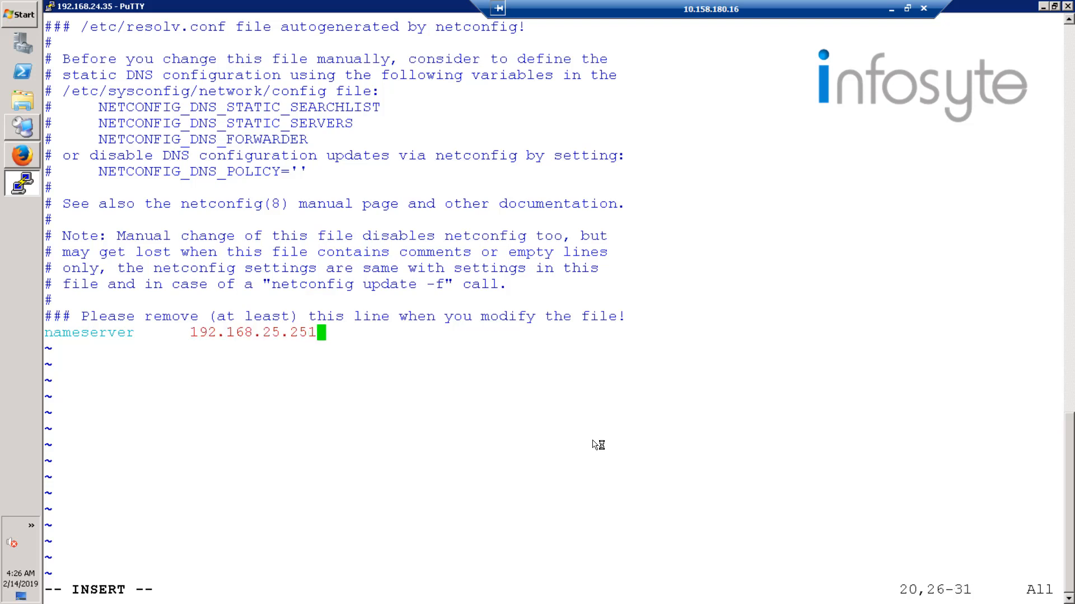
Save the /etc/resolv.conf changes and quit vi.
{"action": "key", "text": "Escape"}
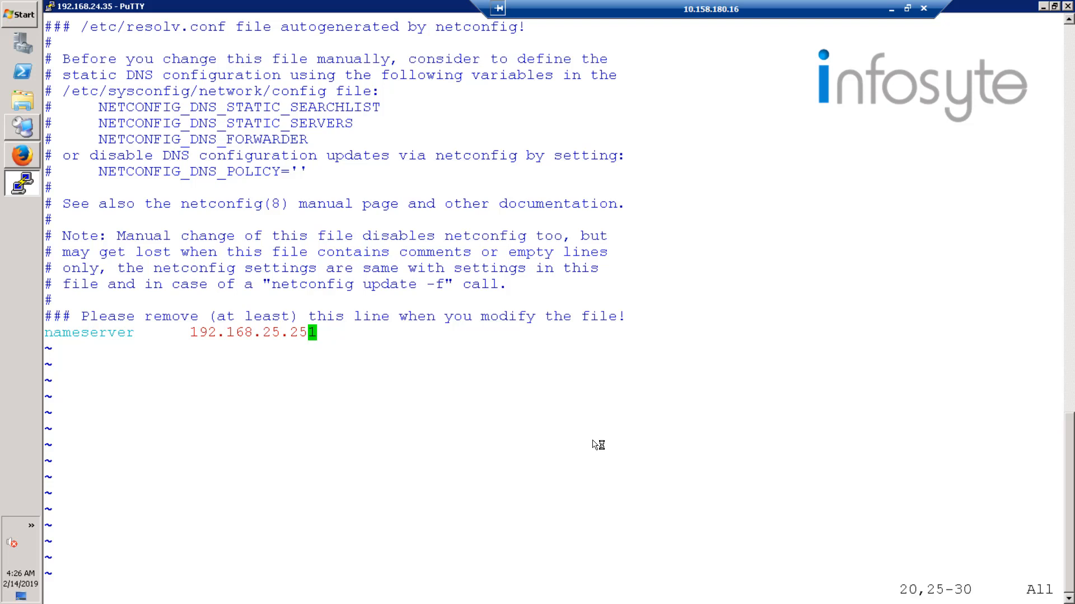
{"action": "key", "text": "shift+colon"}
{"action": "type", "text": "wq"}
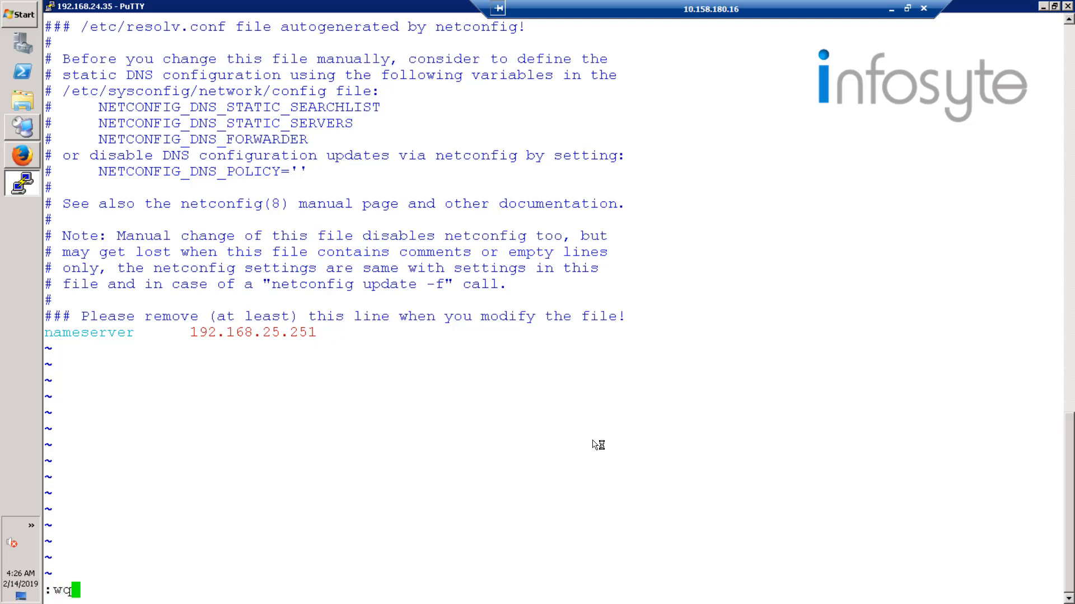
{"action": "key", "text": "Return"}
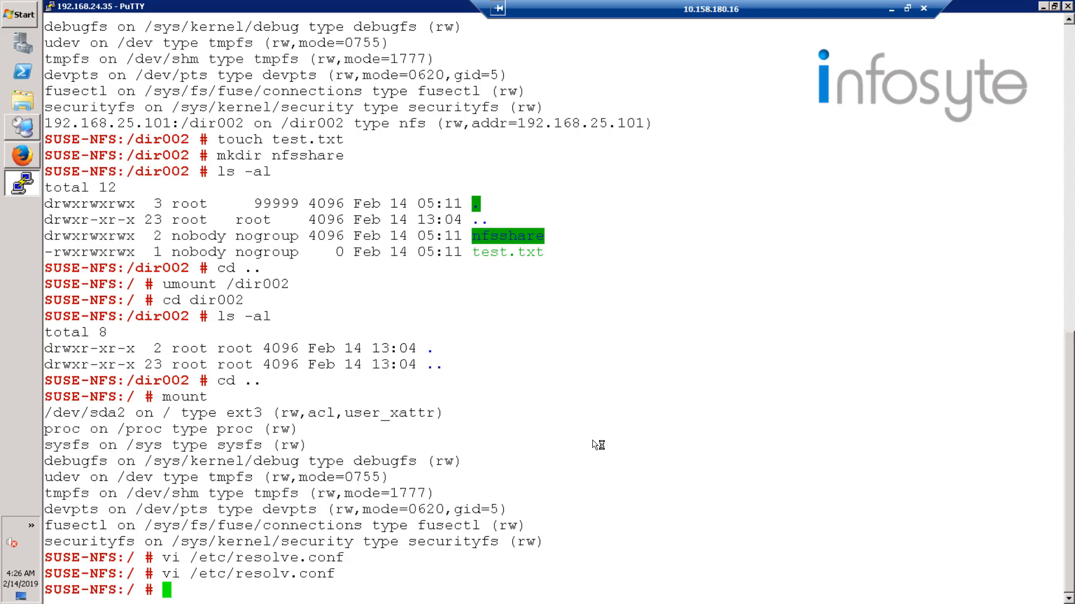
Resolve hw.autohuawei.com with nslookup and examine the returned address.
{"action": "type", "text": "nslookup"}
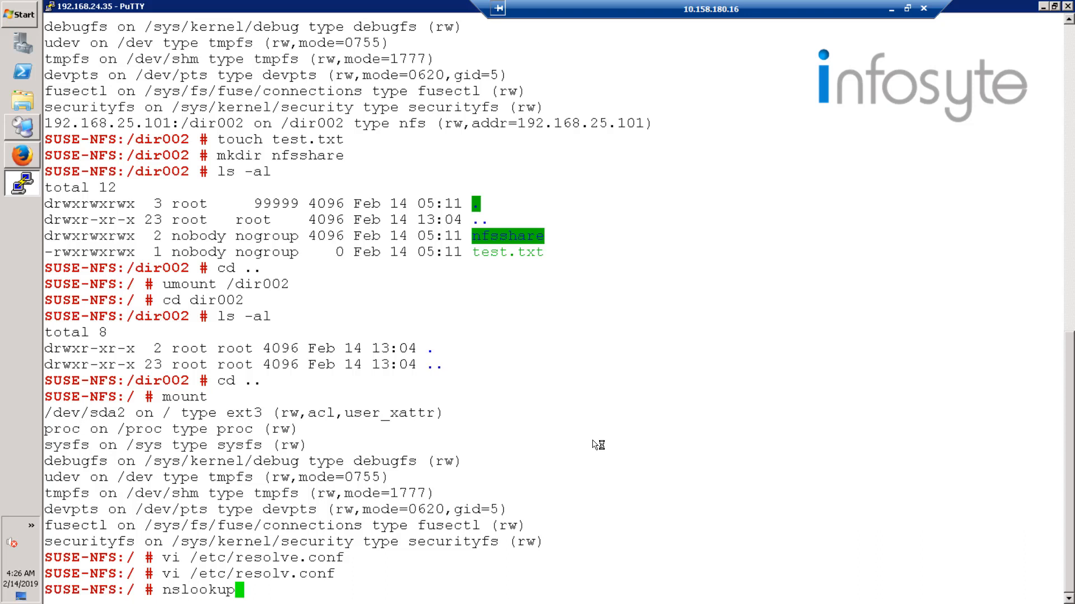
{"action": "type", "text": " hw.autohuawei"}
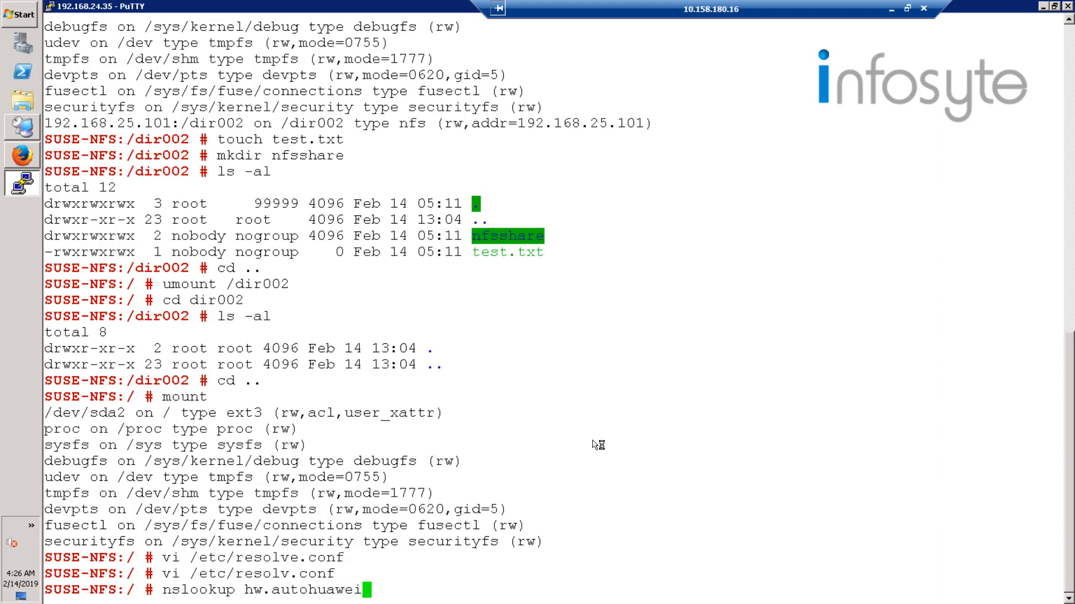
{"action": "type", "text": ".com"}
{"action": "key", "text": "Return"}
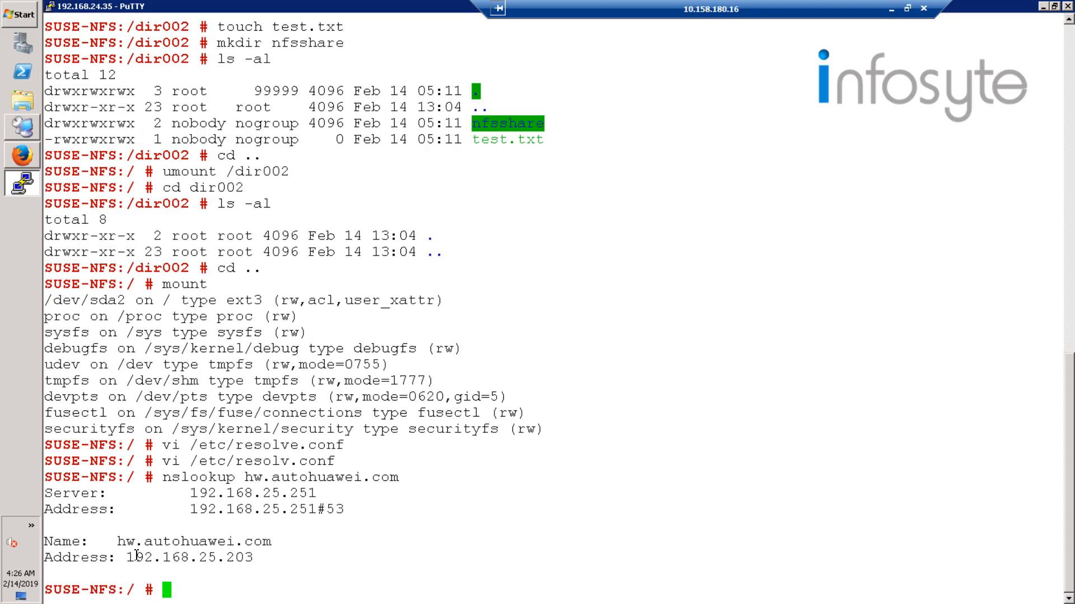
{"action": "left_click_drag", "start_coordinate": [131, 557], "coordinate": [263, 557]}
{"action": "left_click", "coordinate": [434, 544]}
Mount the NFS share hw.autohuawei.com:/dir002 on the local directory /dir002.
{"action": "type", "text": "mount -t nfs"}
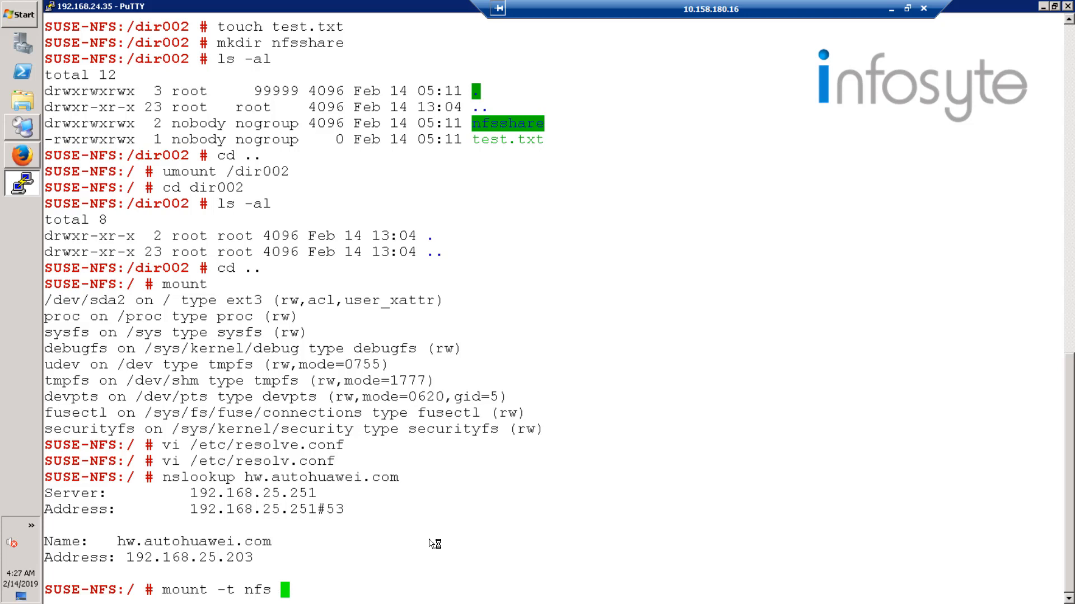
{"action": "type", "text": " hw.autohuawei.com"}
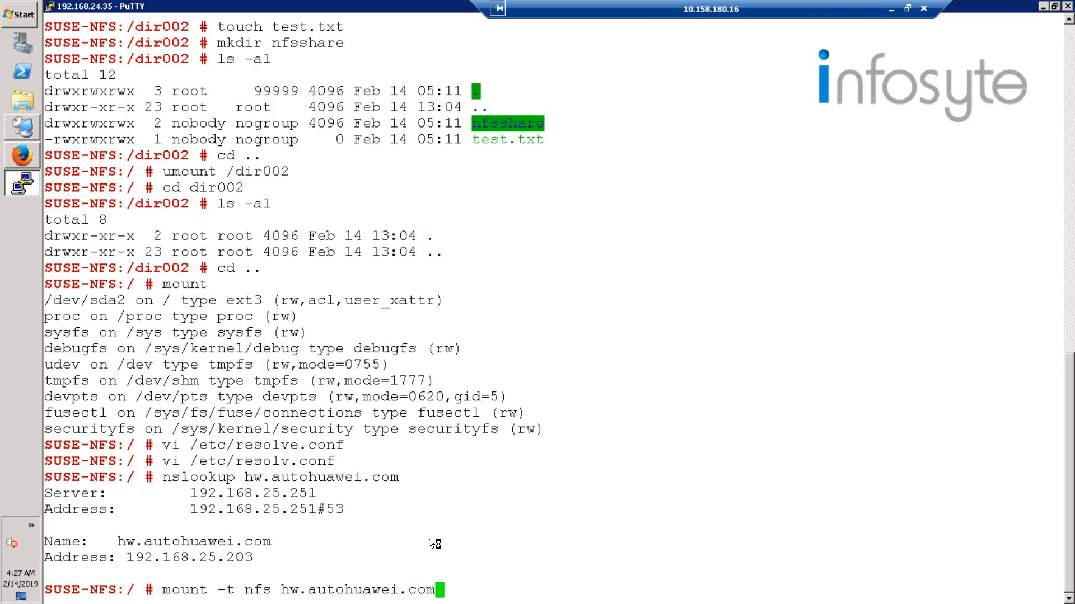
{"action": "type", "text": ":/dir002"}
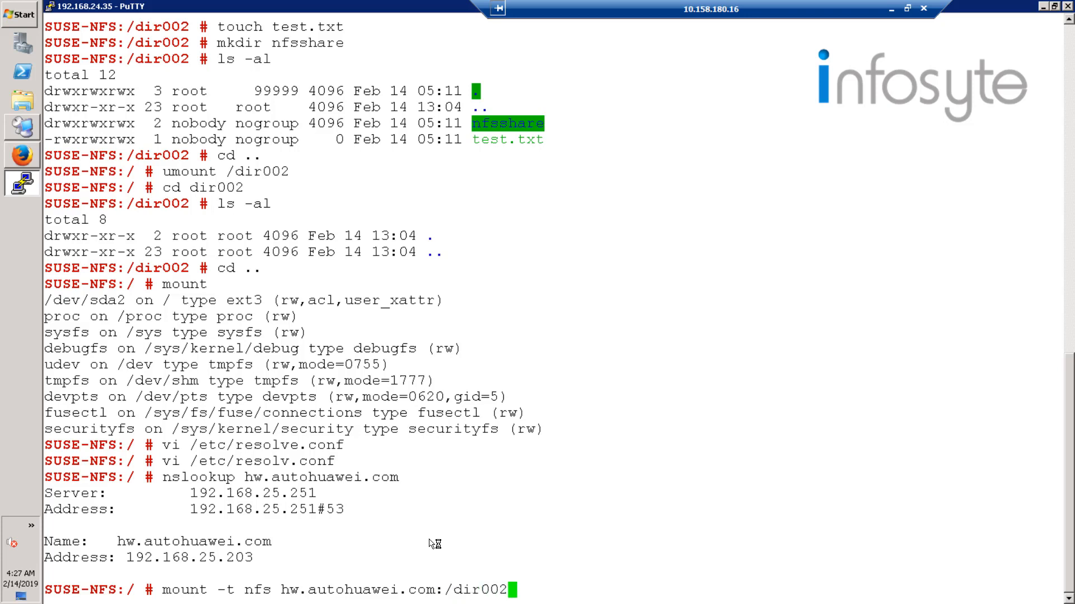
{"action": "type", "text": " /dir002"}
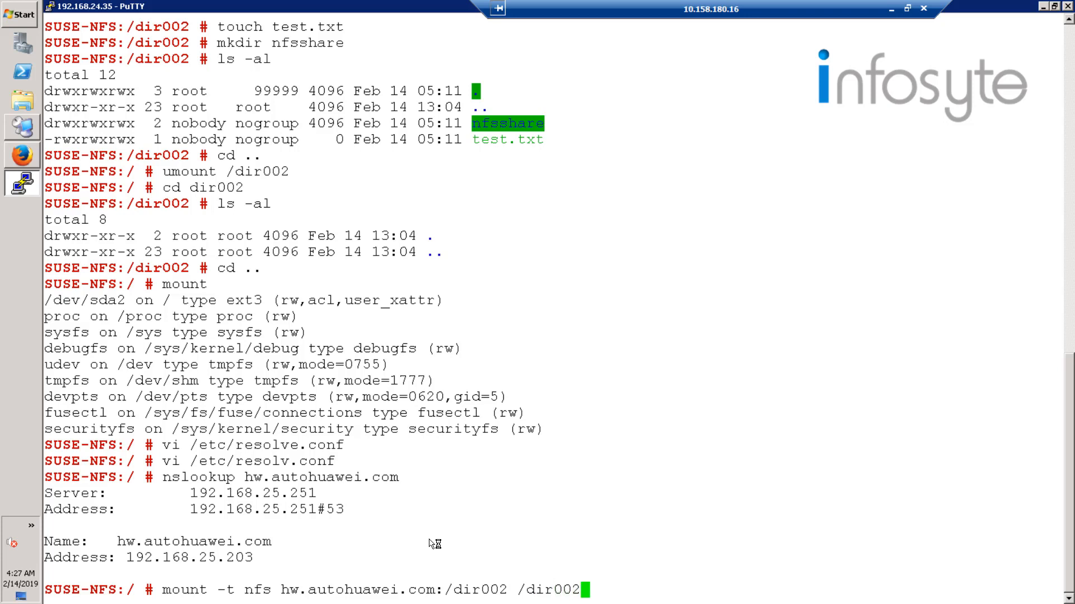
{"action": "key", "text": "Return"}
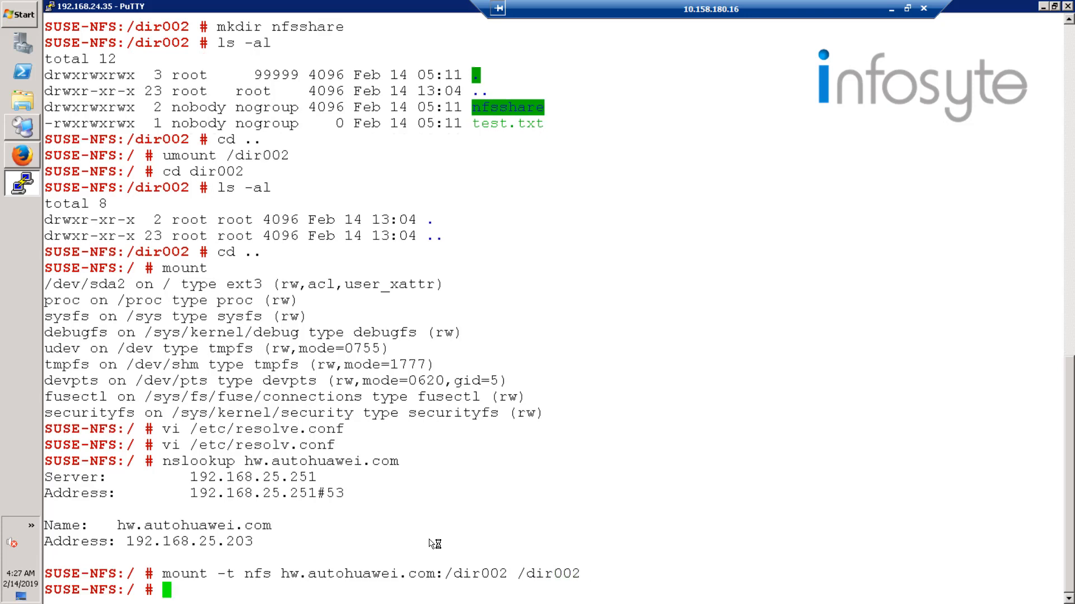
List the mounted file systems and check the entry for the /dir002 NFS share.
{"action": "type", "text": "mount"}
{"action": "key", "text": "Return"}
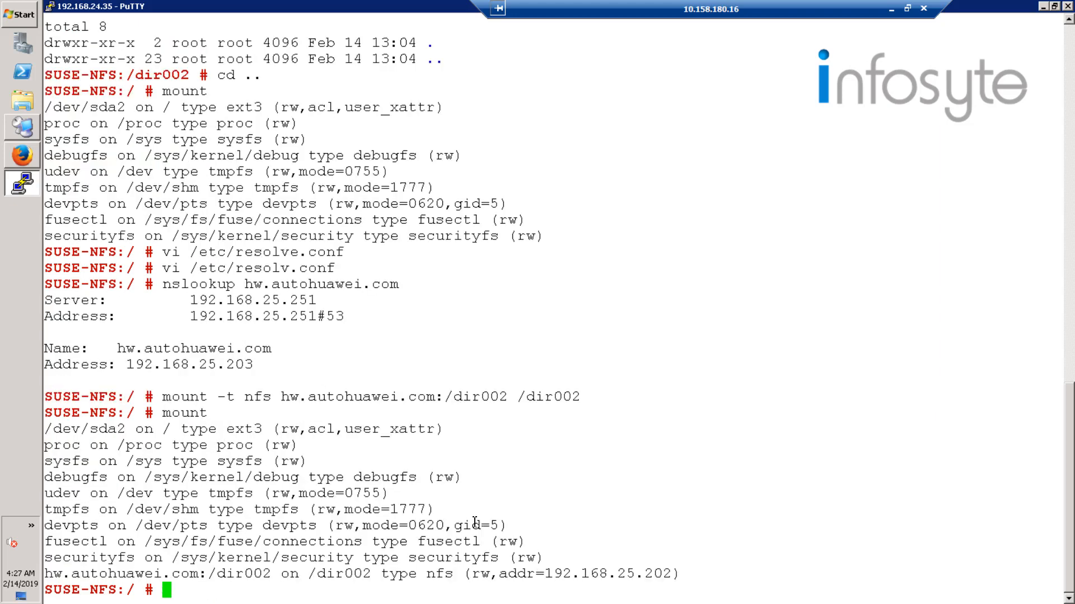
{"action": "mouse_move", "coordinate": [43, 575]}
{"action": "left_mouse_down"}
{"action": "mouse_move", "coordinate": [437, 570]}
{"action": "mouse_move", "coordinate": [32, 581]}
{"action": "left_mouse_up"}
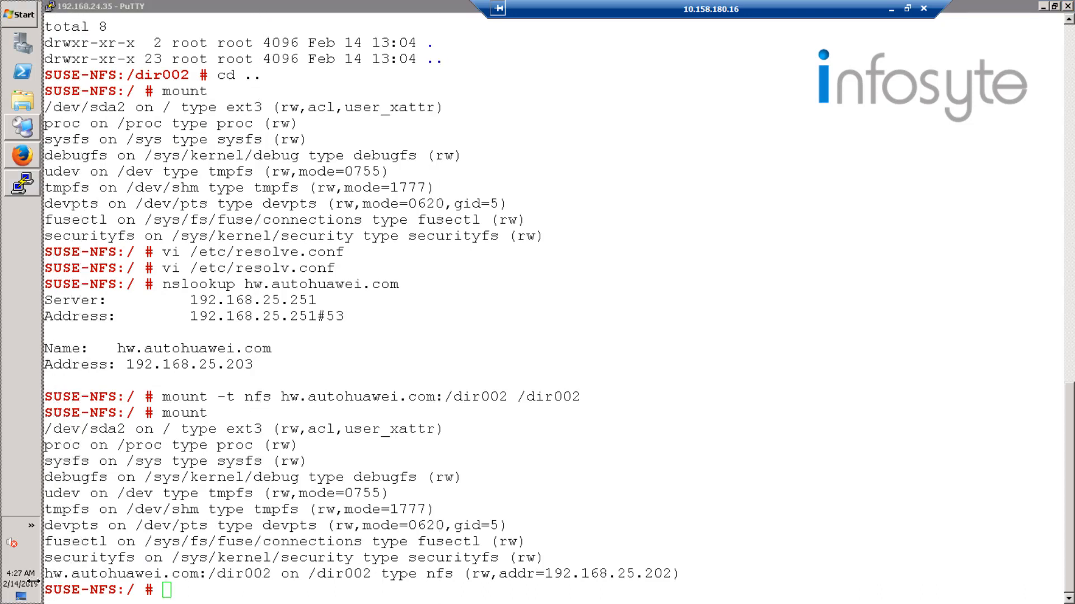
{"action": "left_click", "coordinate": [134, 578]}
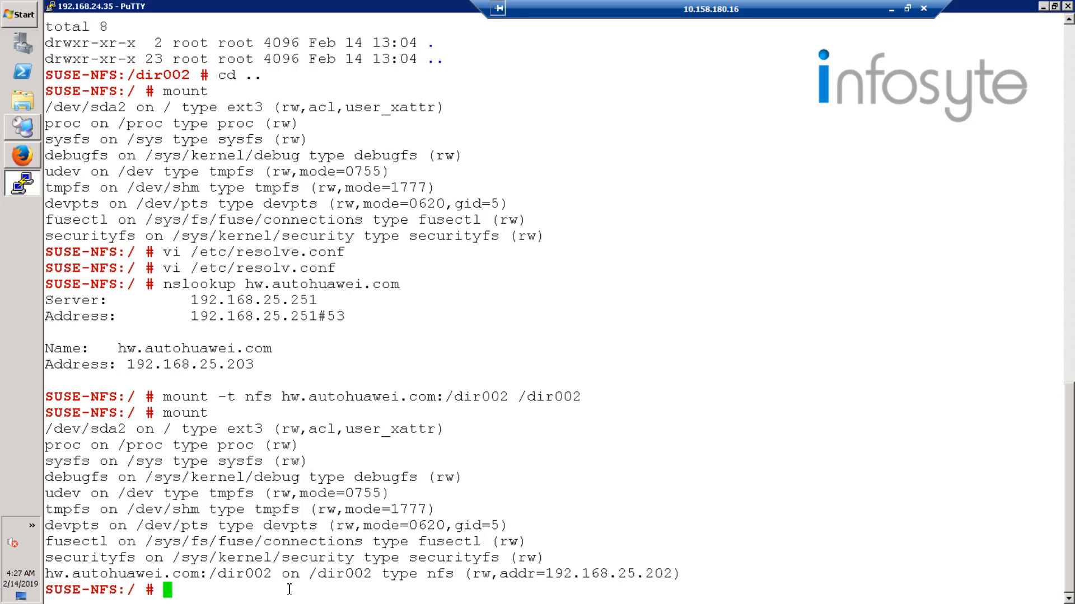
Change into dir002 and list all its contents in long format.
{"action": "type", "text": "cd dir002"}
{"action": "key", "text": "Return"}
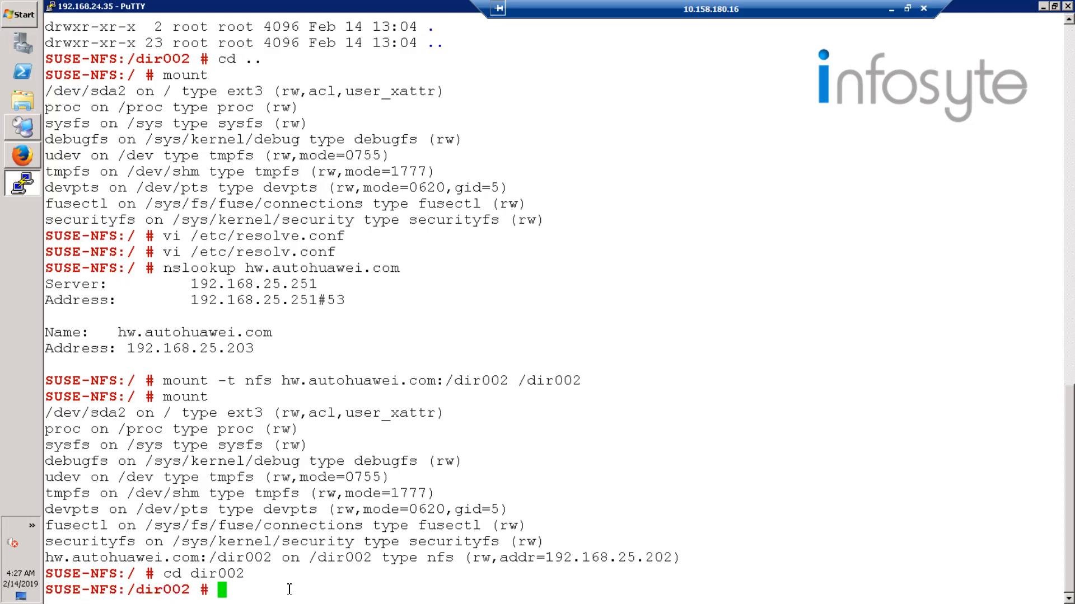
{"action": "type", "text": "ls -al"}
{"action": "key", "text": "Return"}
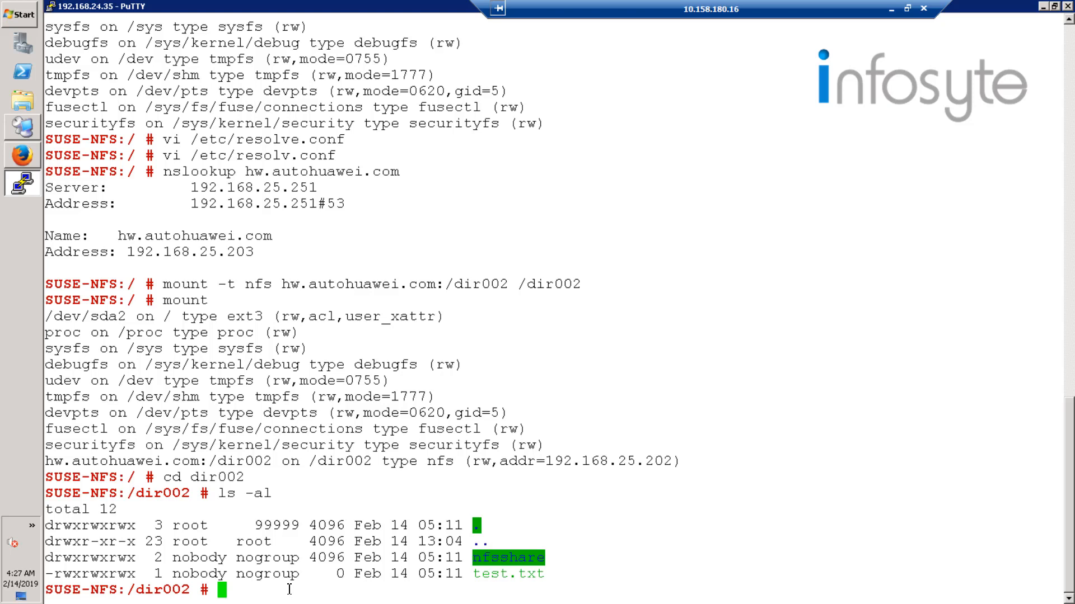
Create the directory testdir and the empty file testfile.txt in dir002, and list the contents in long format.
{"action": "type", "text": "mkdir"}
{"action": "type", "text": " testd"}
{"action": "type", "text": "ir"}
{"action": "type", "text": "touch"}
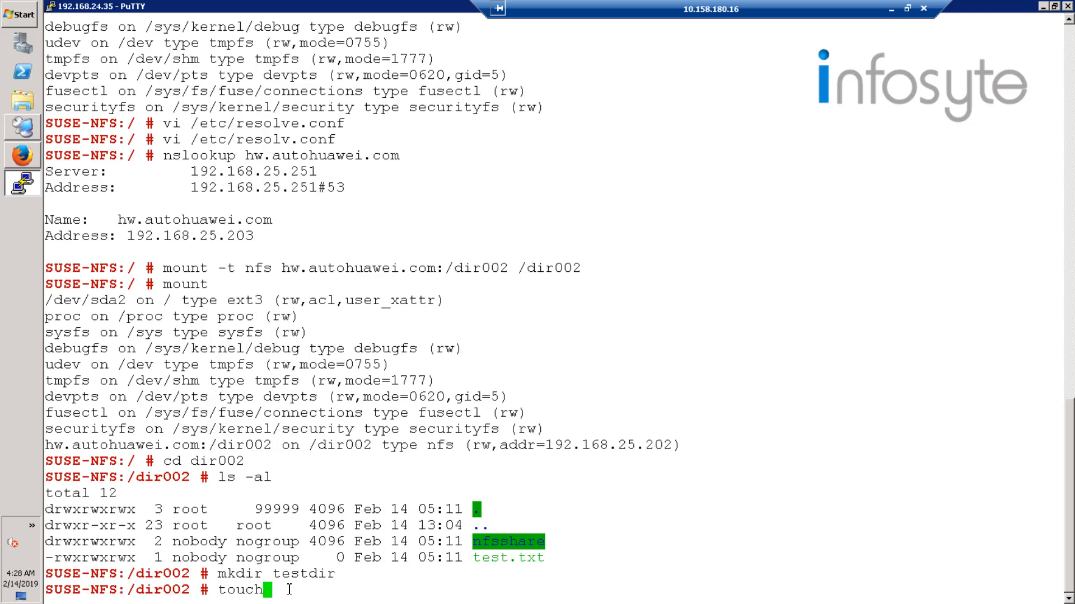
{"action": "type", "text": " testf"}
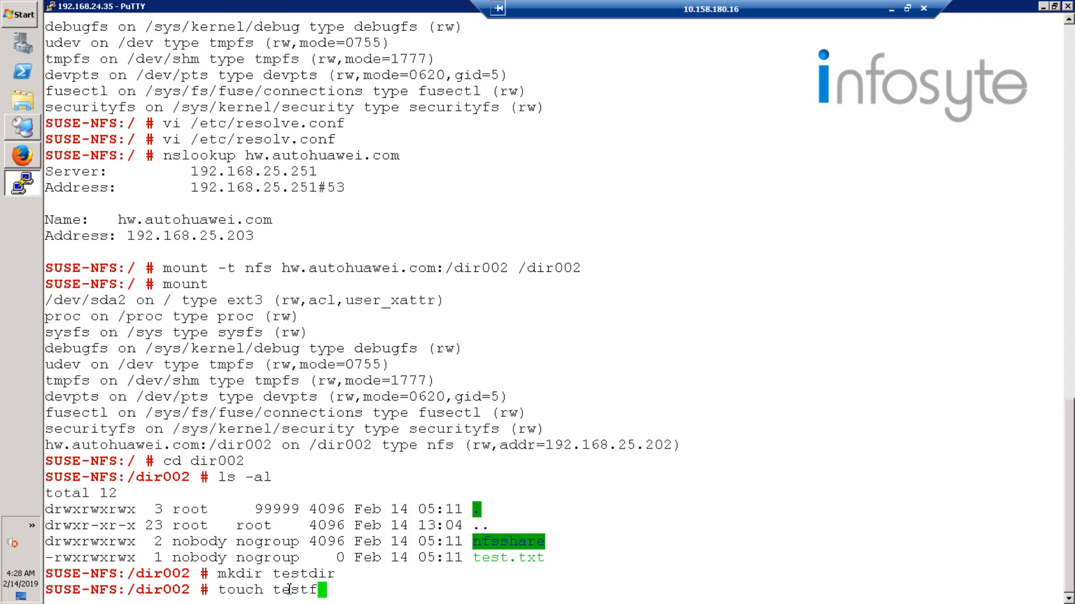
{"action": "type", "text": "ile.txt"}
{"action": "key", "text": "Return"}
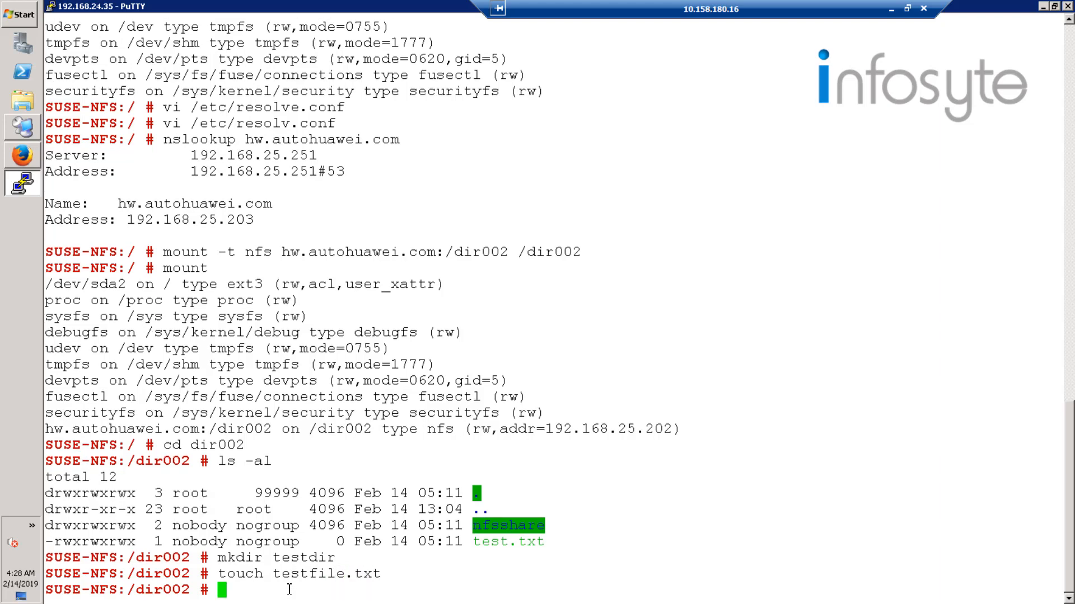
{"action": "type", "text": "ls -al"}
{"action": "key", "text": "Return"}
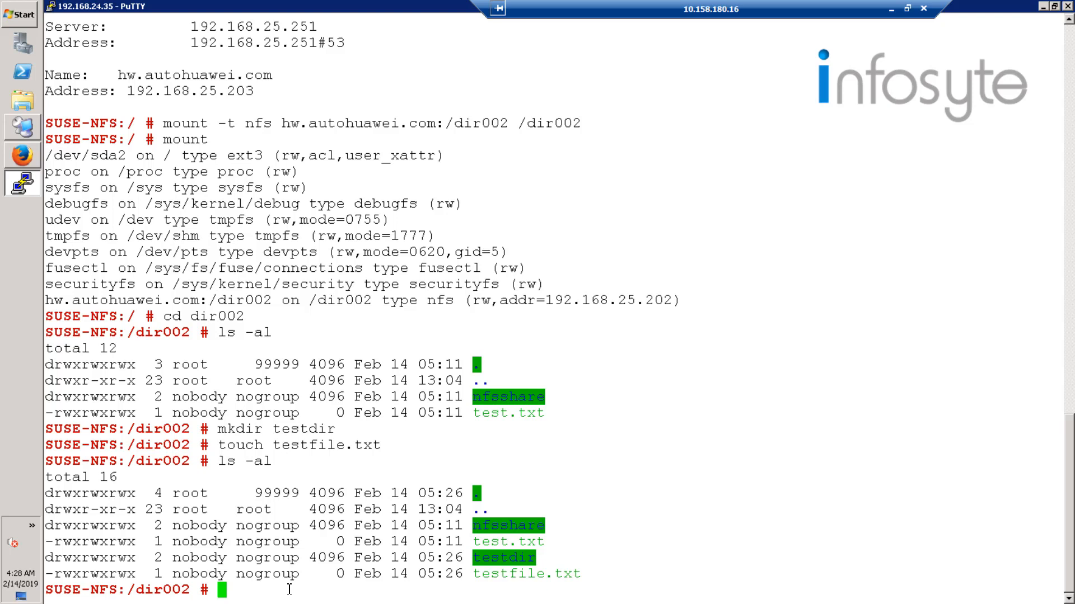
Return to the parent directory, unmount /dir002 and check the list of mounted file systems.
{"action": "type", "text": "cd .."}
{"action": "key", "text": "Return"}
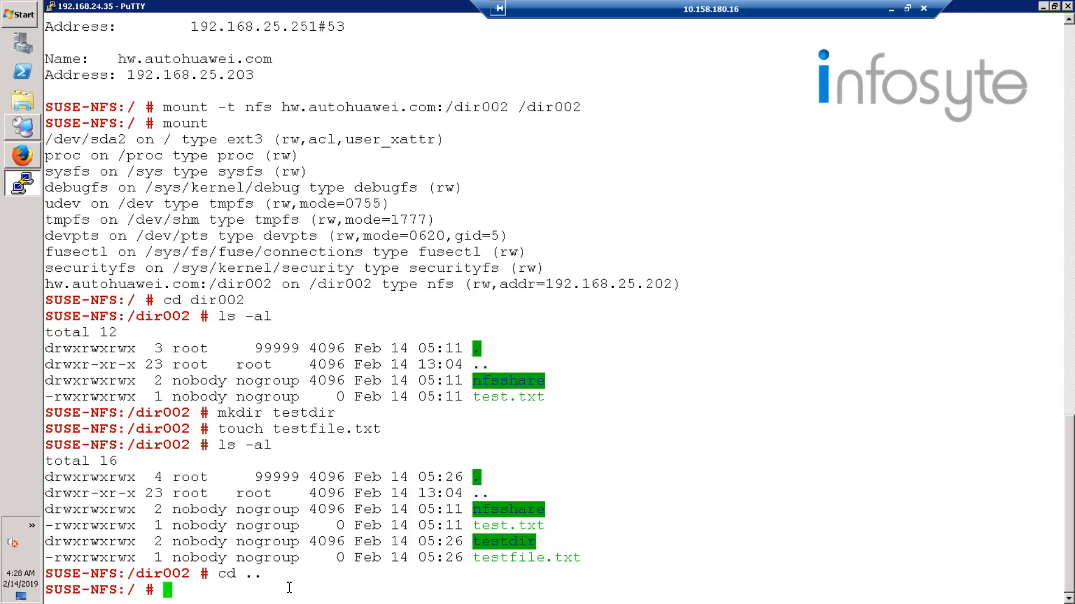
{"action": "type", "text": "umount"}
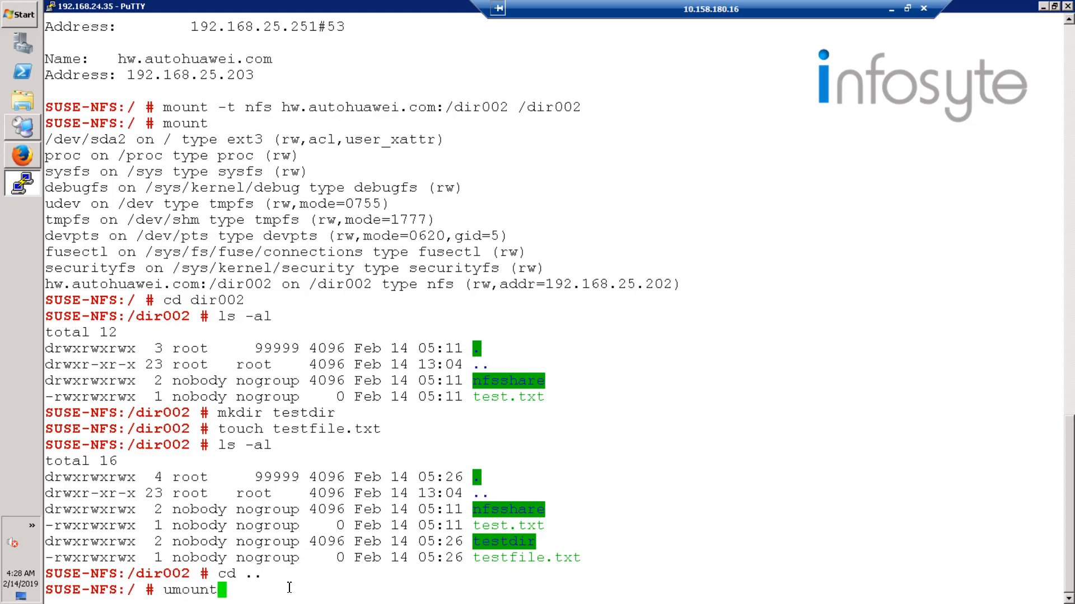
{"action": "type", "text": " /dir002"}
{"action": "key", "text": "Return"}
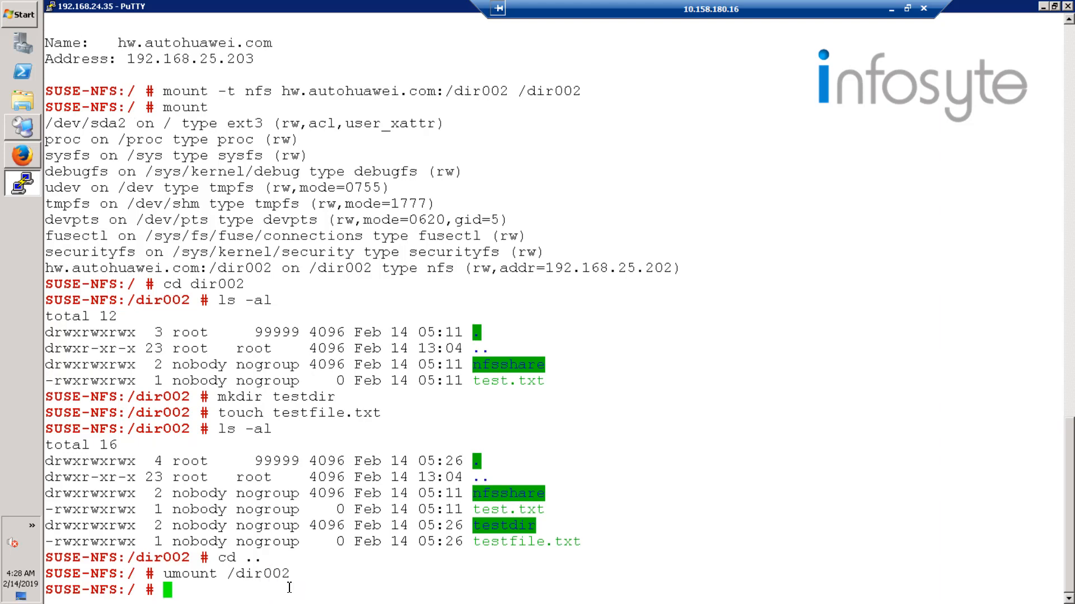
{"action": "type", "text": "mount"}
{"action": "key", "text": "Return"}
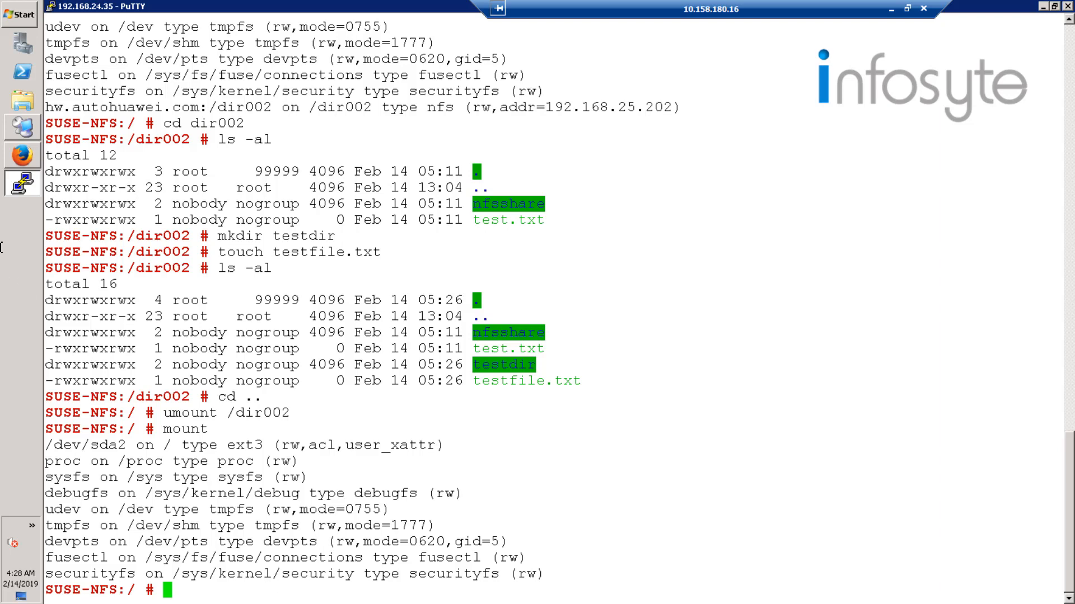
Switch to OceanStor DeviceManager in Firefox and create a provisioning directory named media with parent path /.
{"action": "left_click", "coordinate": [22, 159]}
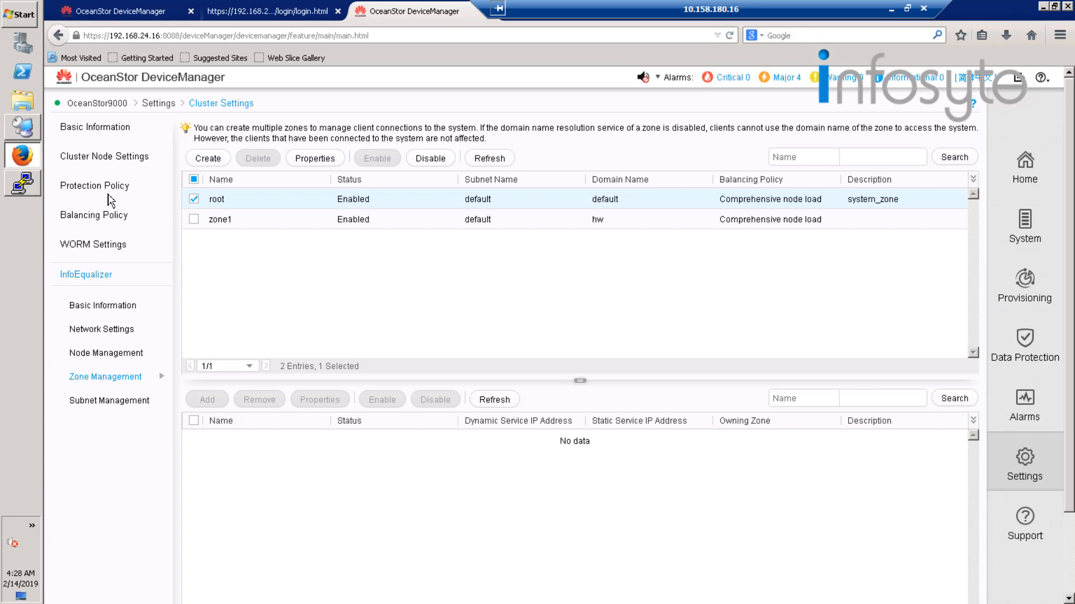
{"action": "left_click", "coordinate": [1027, 235]}
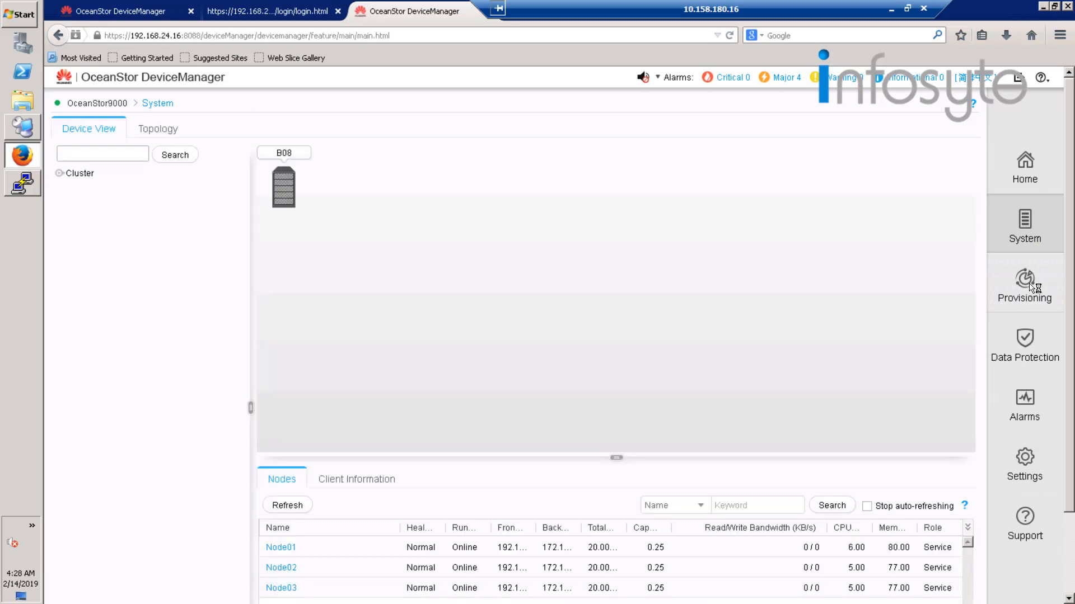
{"action": "left_click", "coordinate": [1033, 288]}
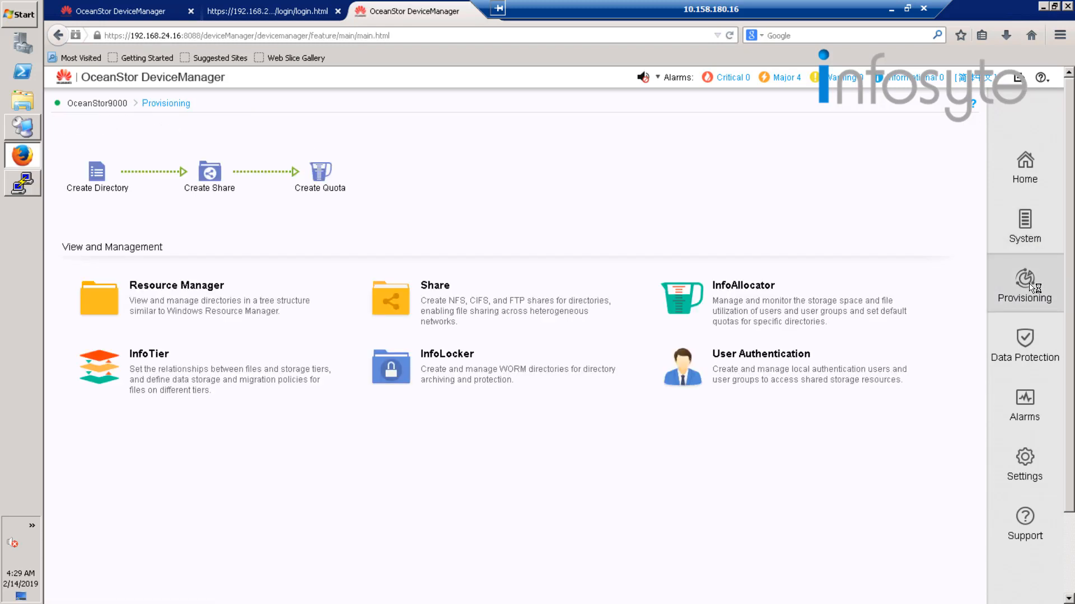
{"action": "left_click", "coordinate": [96, 186]}
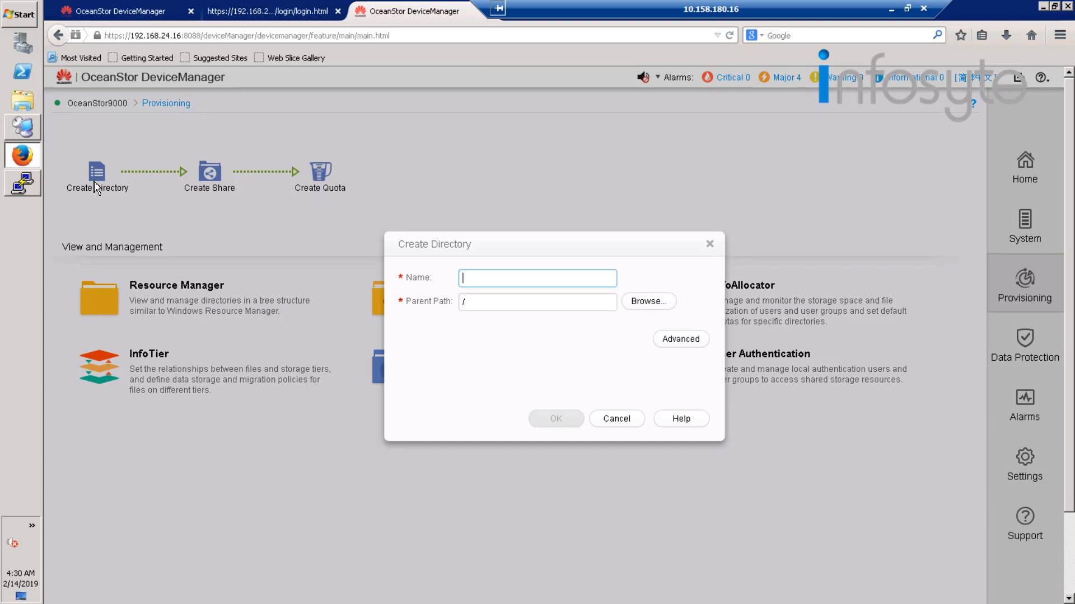
{"action": "type", "text": "media"}
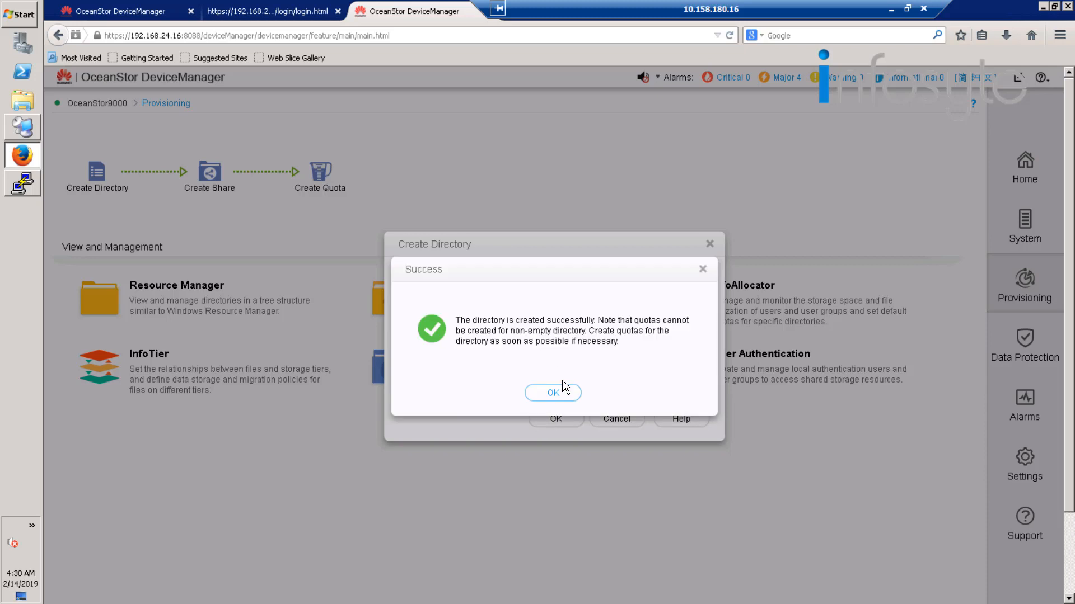
Start creating a CIFS (Windows/MAC) share for the /media path and name it media.
{"action": "left_click", "coordinate": [553, 394]}
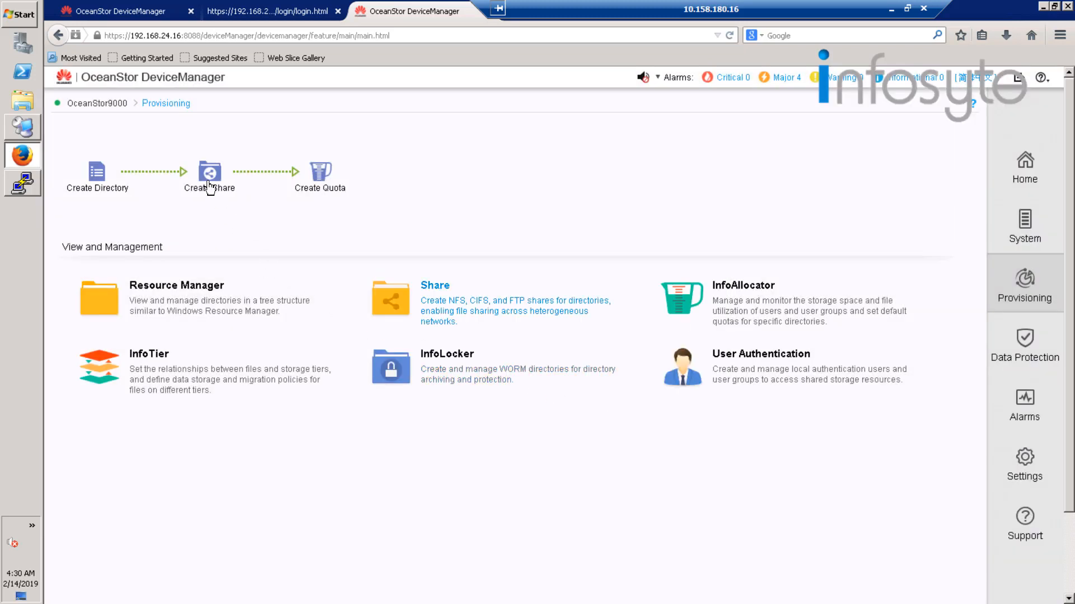
{"action": "left_click", "coordinate": [210, 178]}
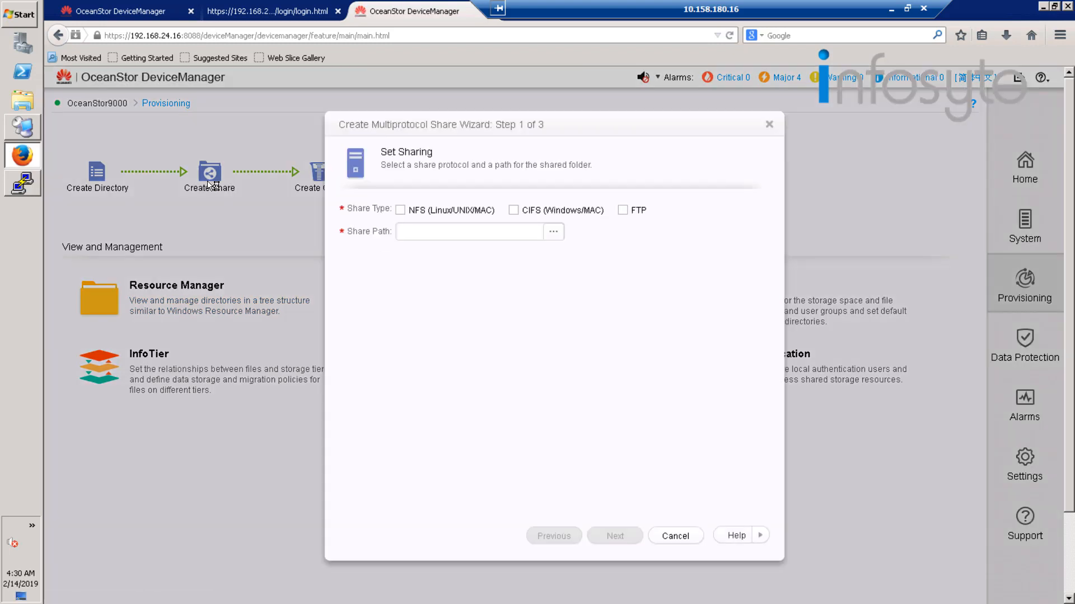
{"action": "left_click", "coordinate": [514, 210]}
{"action": "left_click", "coordinate": [552, 233]}
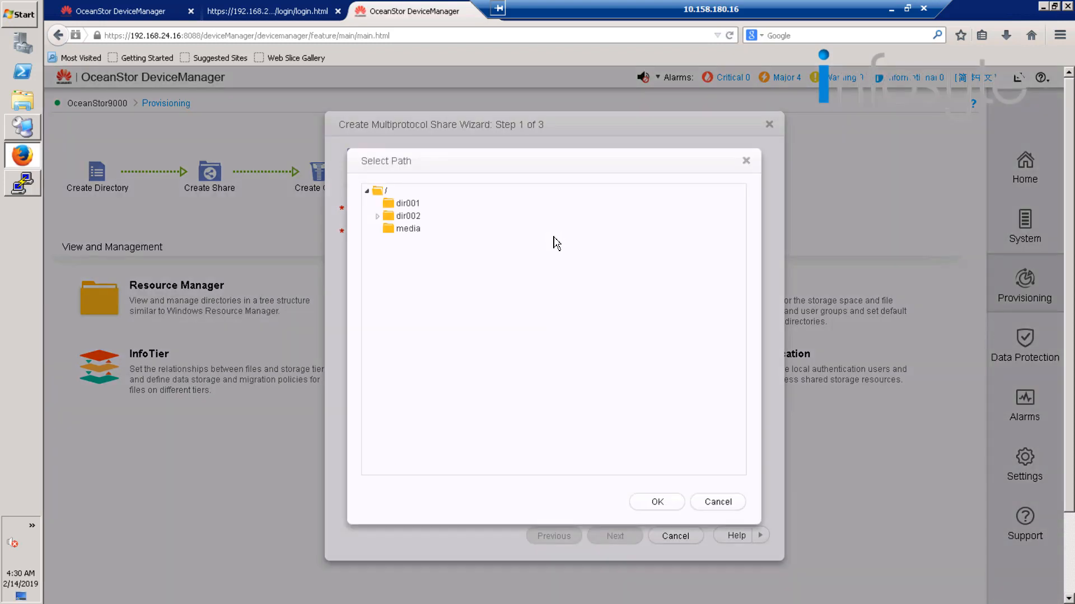
{"action": "left_click", "coordinate": [408, 230]}
{"action": "left_click", "coordinate": [661, 502]}
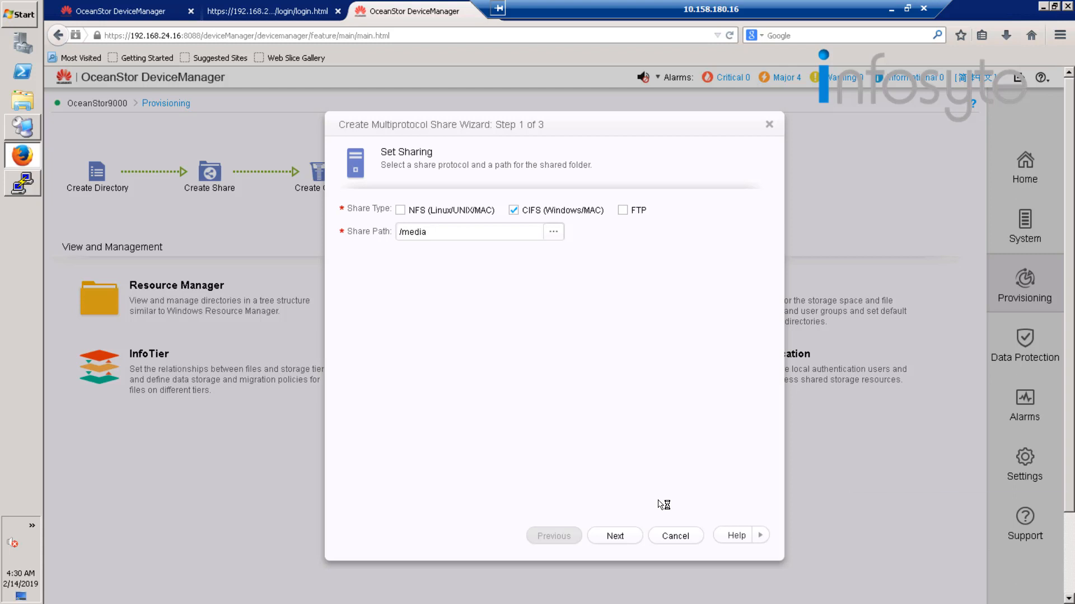
{"action": "left_click", "coordinate": [621, 538]}
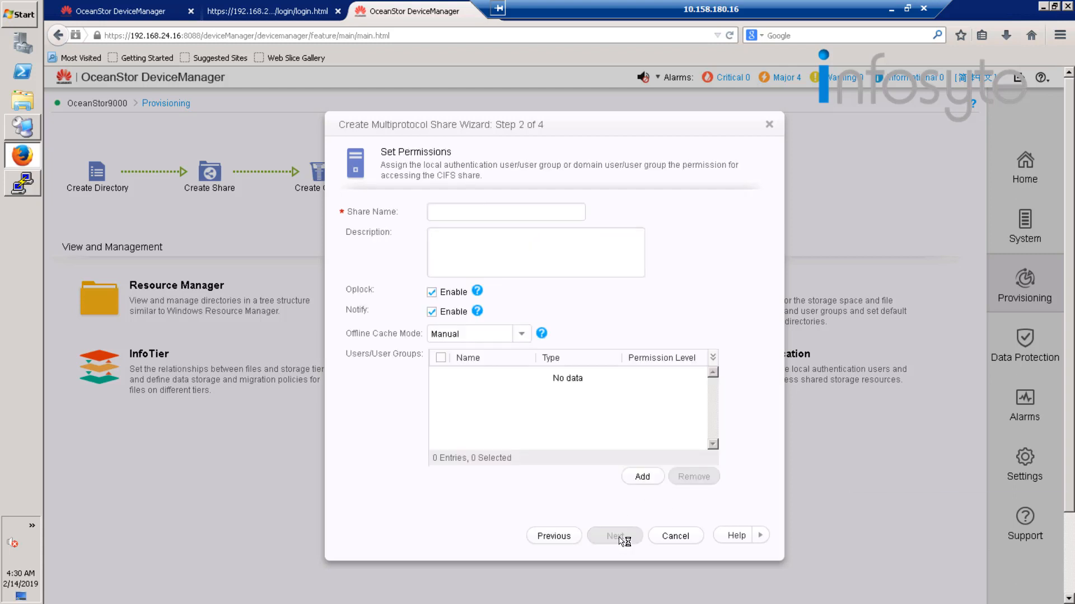
{"action": "left_click", "coordinate": [484, 214]}
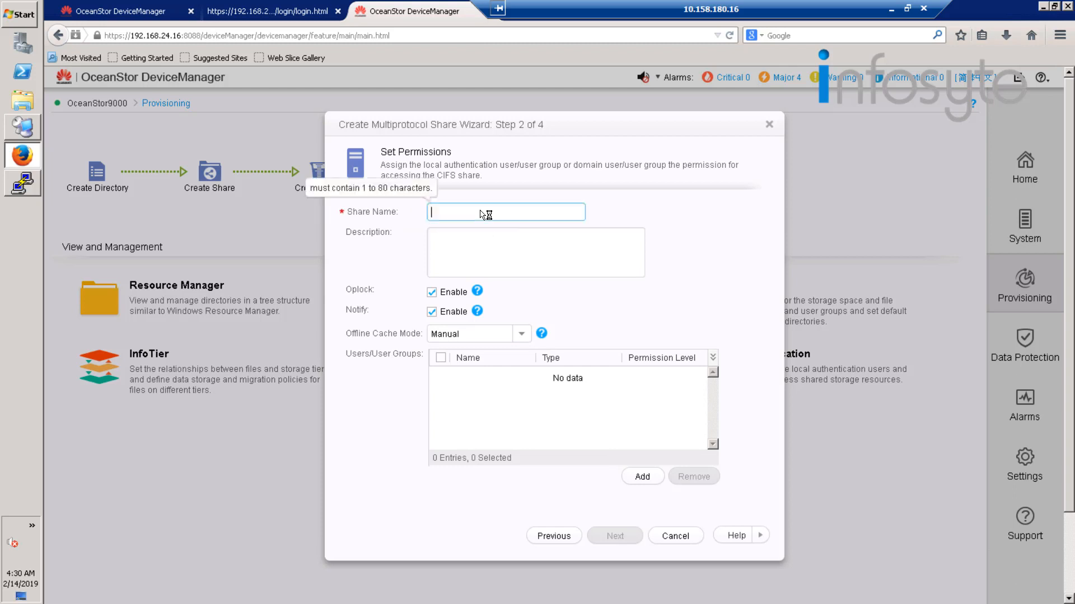
{"action": "type", "text": "med"}
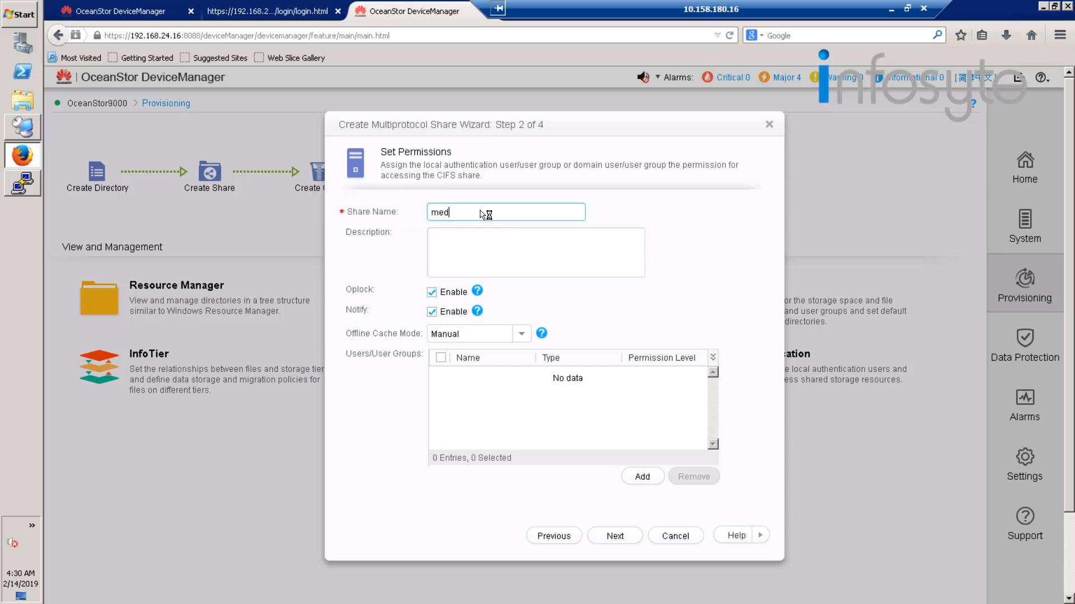
{"action": "type", "text": "ia"}
Add Everyone to the media share with Full control permission and finish creating the share.
{"action": "left_click", "coordinate": [643, 477]}
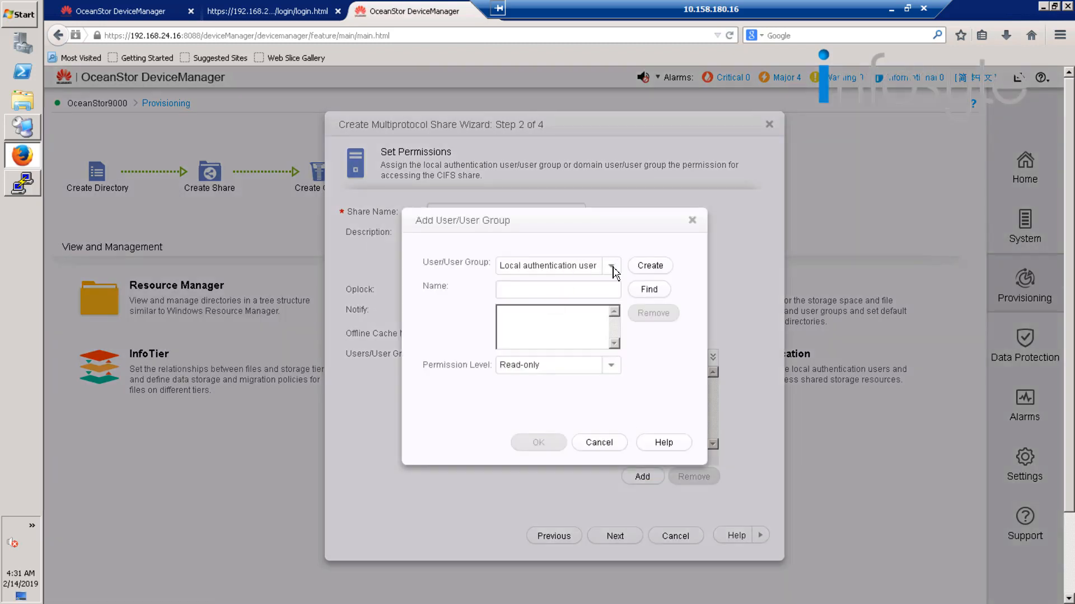
{"action": "left_click", "coordinate": [612, 266]}
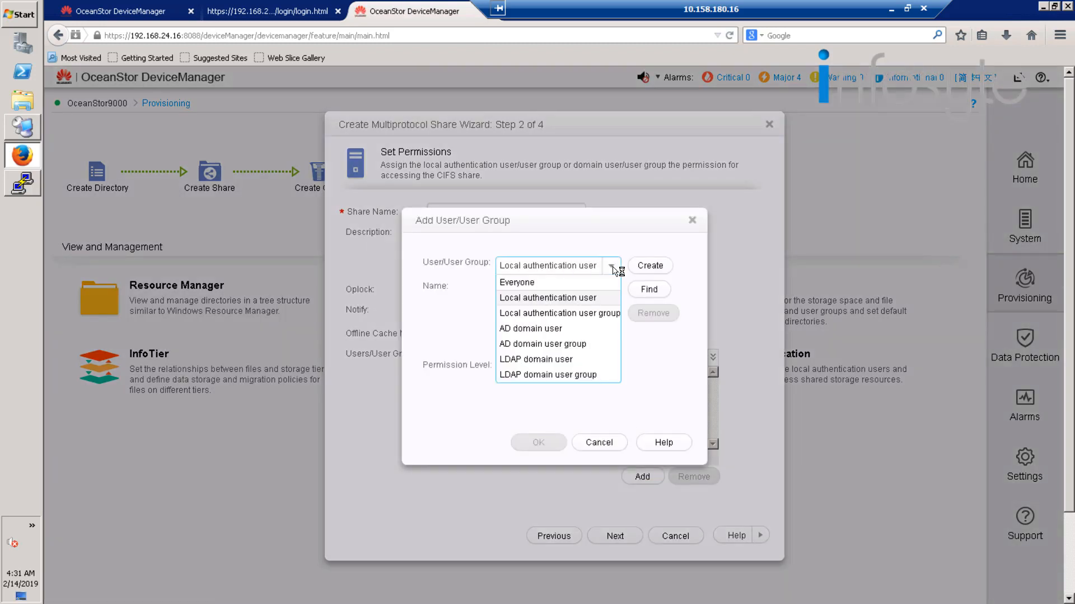
{"action": "left_click", "coordinate": [532, 282]}
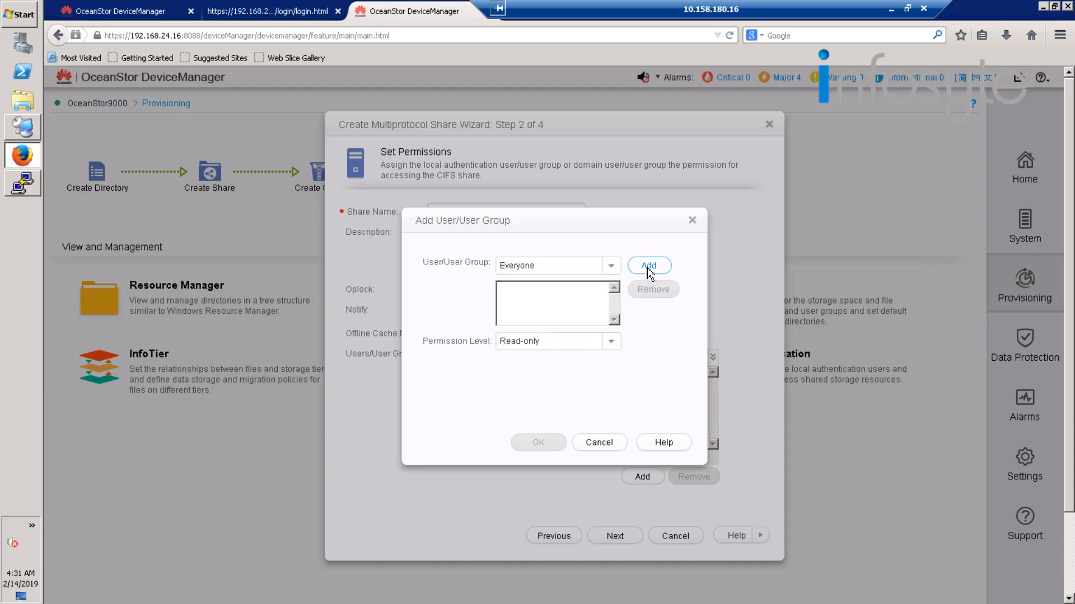
{"action": "left_click", "coordinate": [649, 267]}
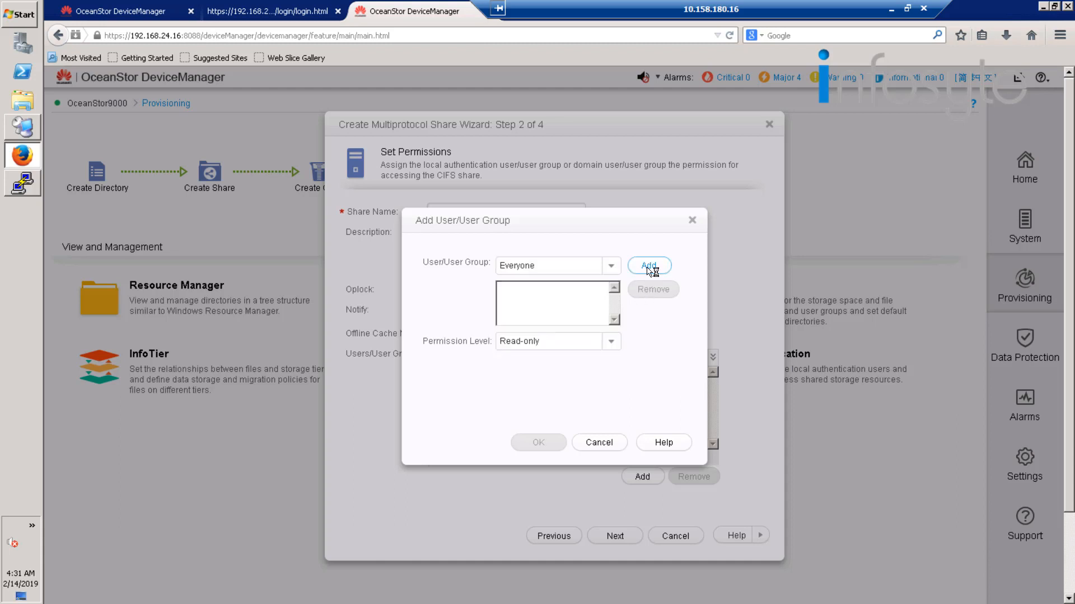
{"action": "left_click", "coordinate": [614, 343]}
{"action": "left_click", "coordinate": [551, 358]}
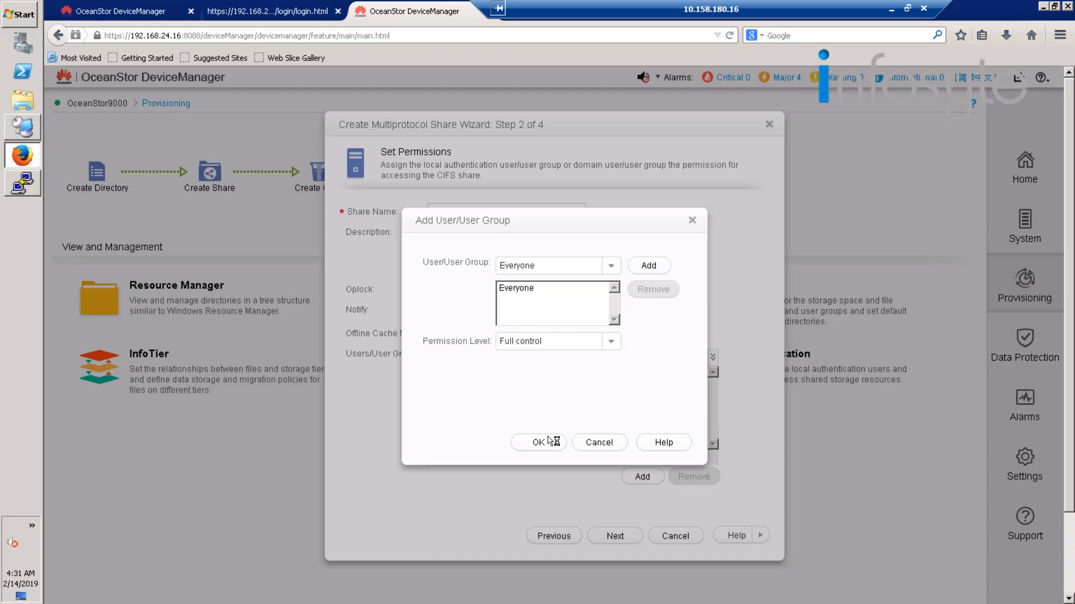
{"action": "left_click", "coordinate": [549, 441]}
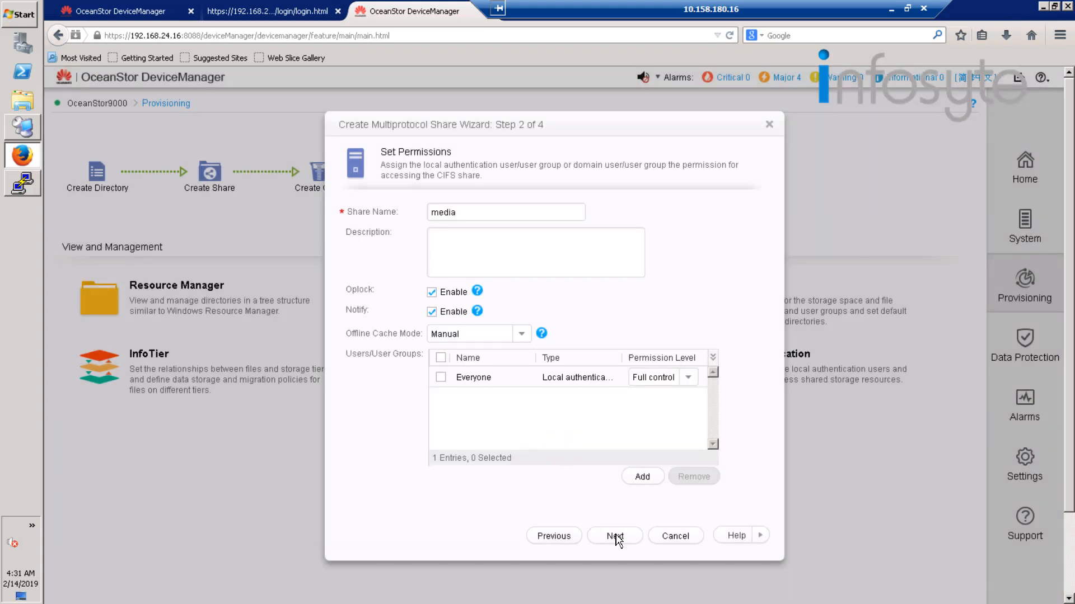
{"action": "left_click", "coordinate": [615, 538]}
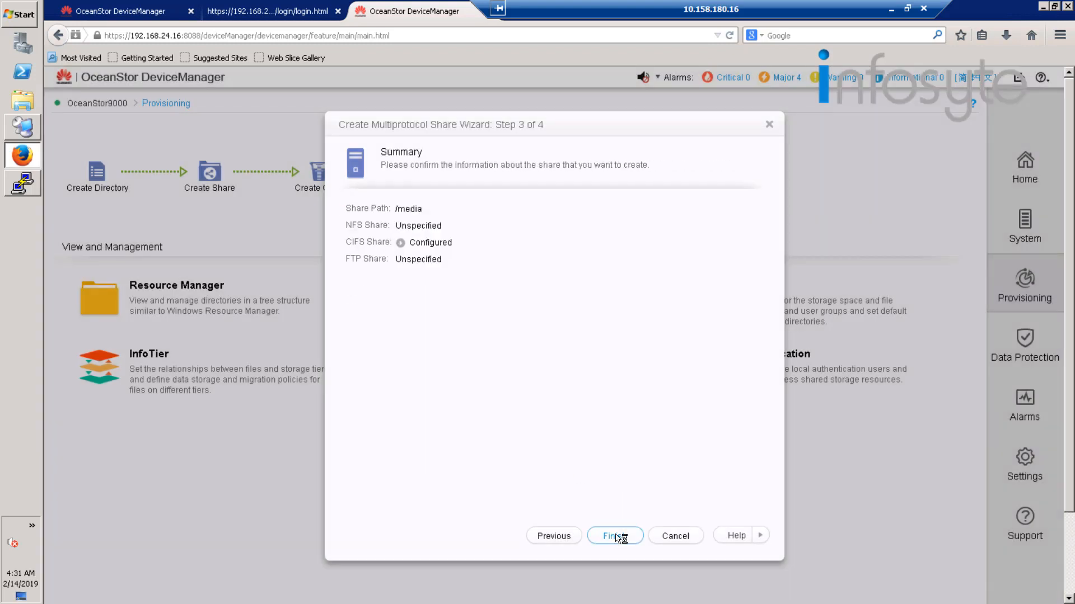
{"action": "left_click", "coordinate": [618, 537]}
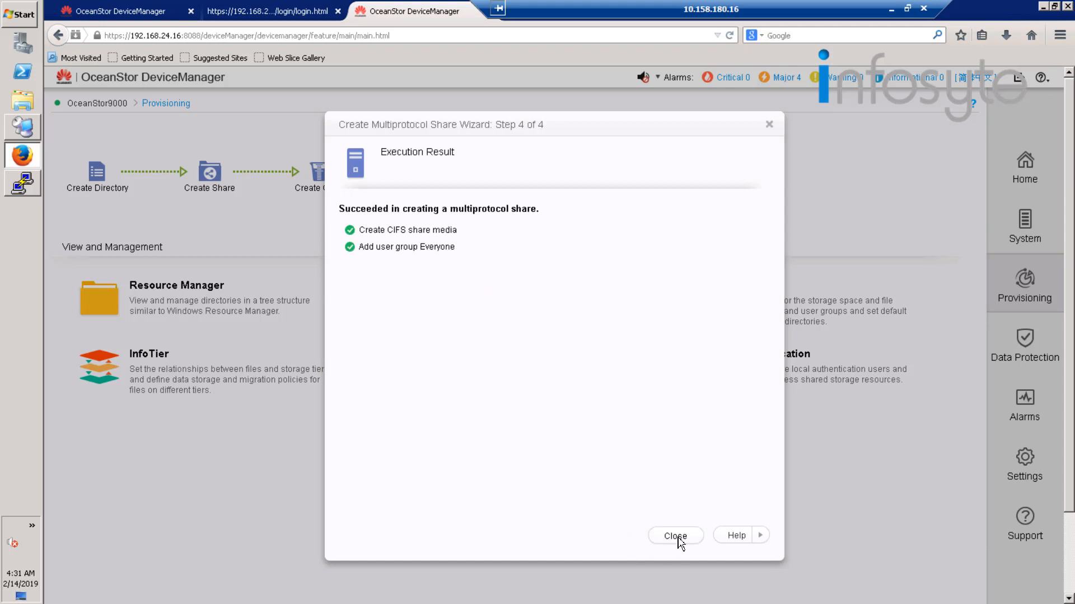
{"action": "left_click", "coordinate": [679, 541]}
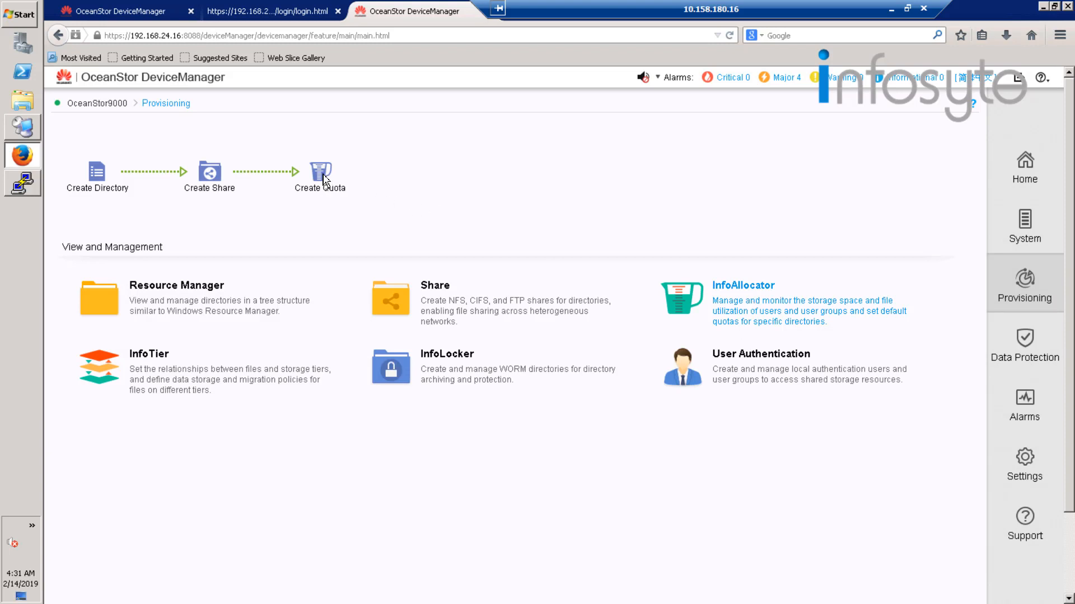
Start creating a quota and add the /media directory as its target.
{"action": "left_click", "coordinate": [320, 177]}
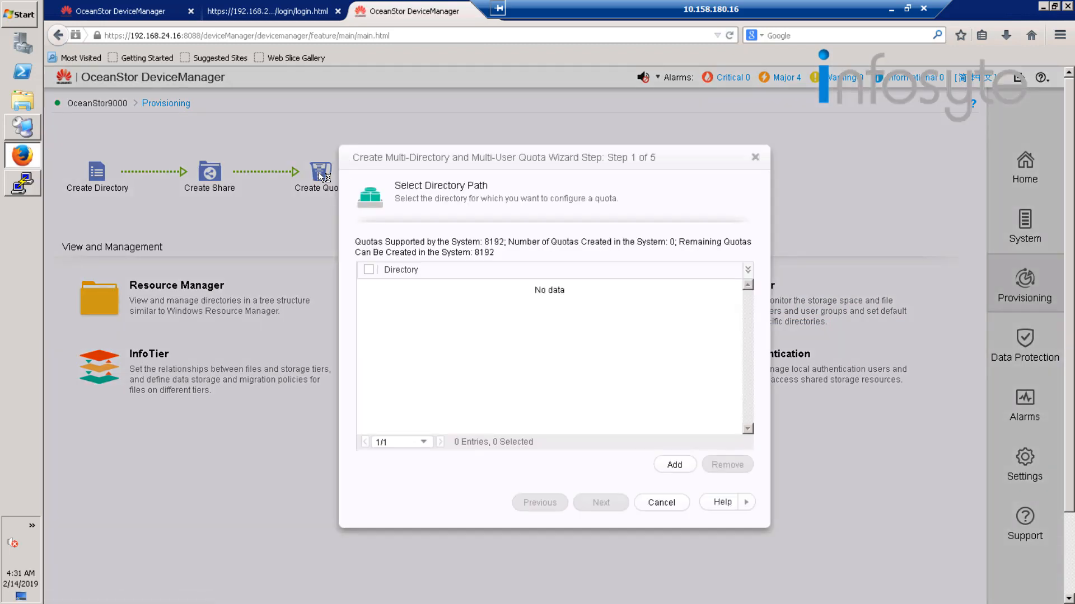
{"action": "left_click", "coordinate": [675, 466]}
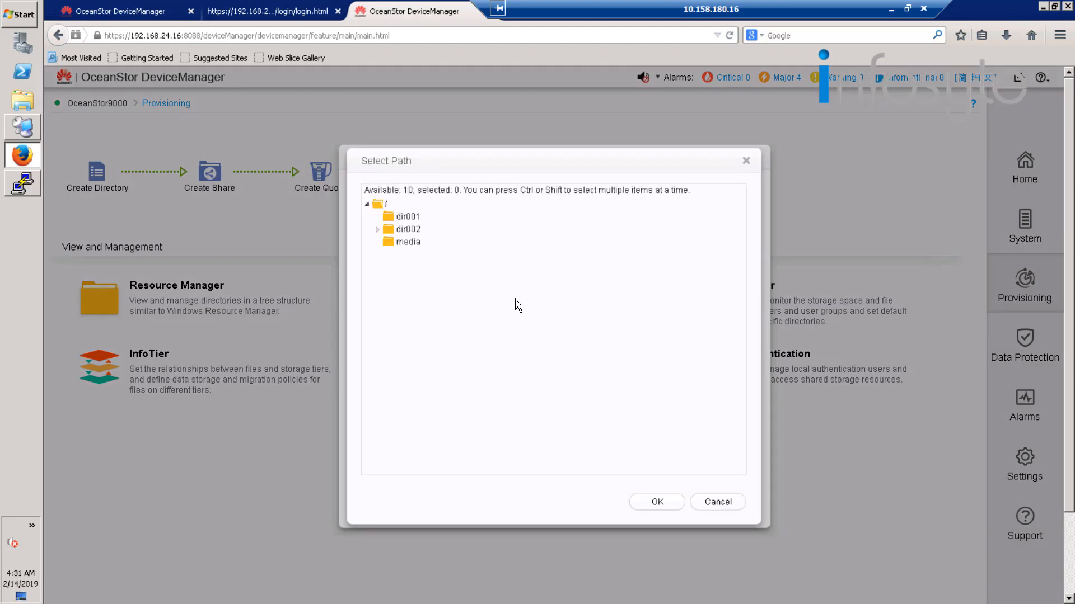
{"action": "left_click", "coordinate": [413, 244]}
{"action": "left_click", "coordinate": [672, 504]}
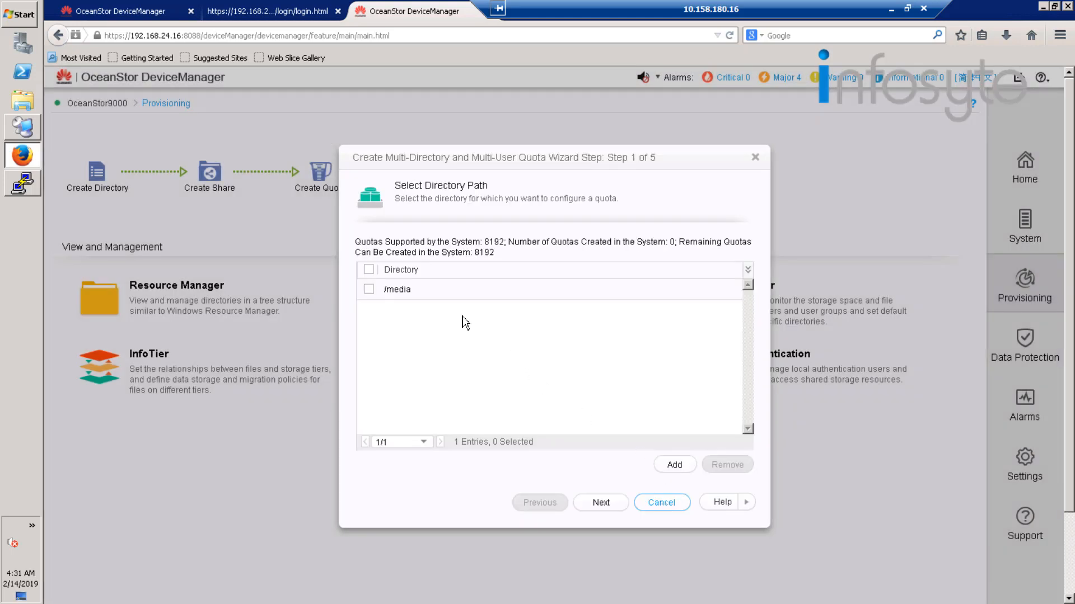
{"action": "left_click", "coordinate": [369, 289]}
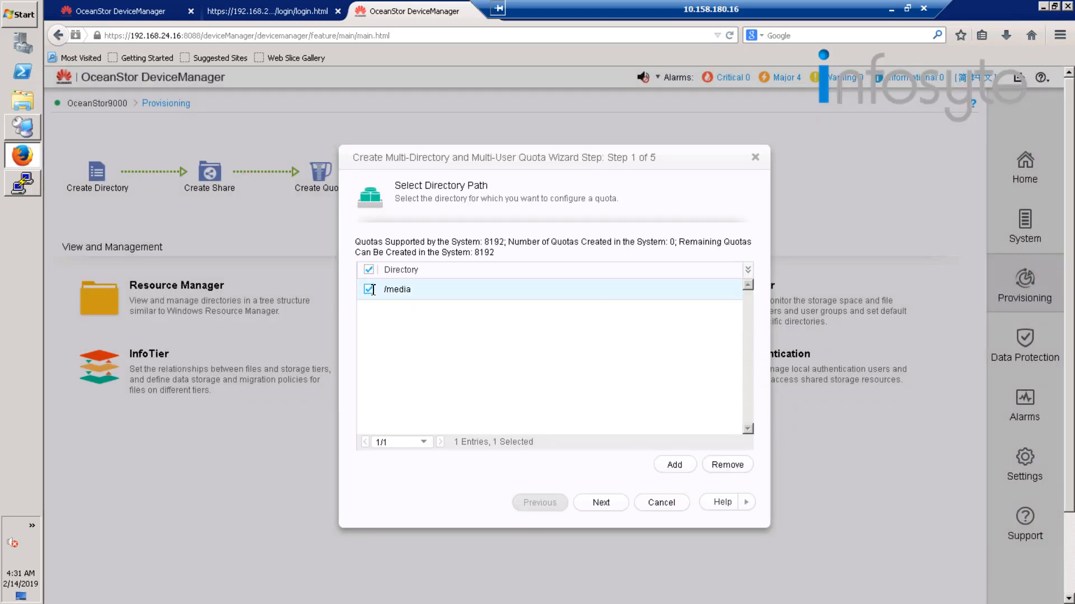
{"action": "left_click", "coordinate": [609, 504]}
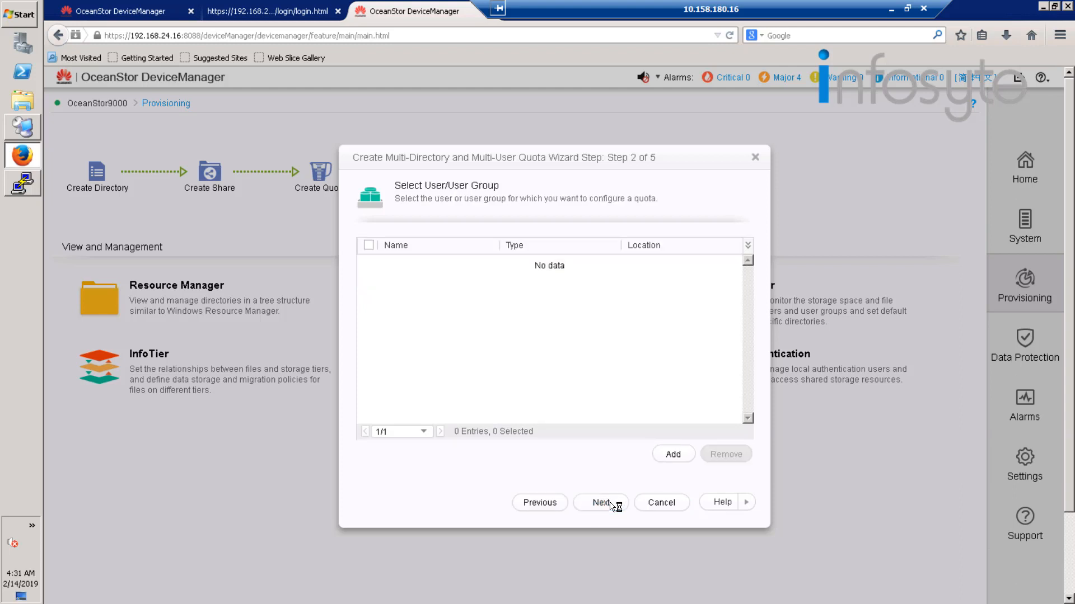
Add the user group everyone to the /media quota and proceed to the quota parameters.
{"action": "left_click", "coordinate": [676, 458]}
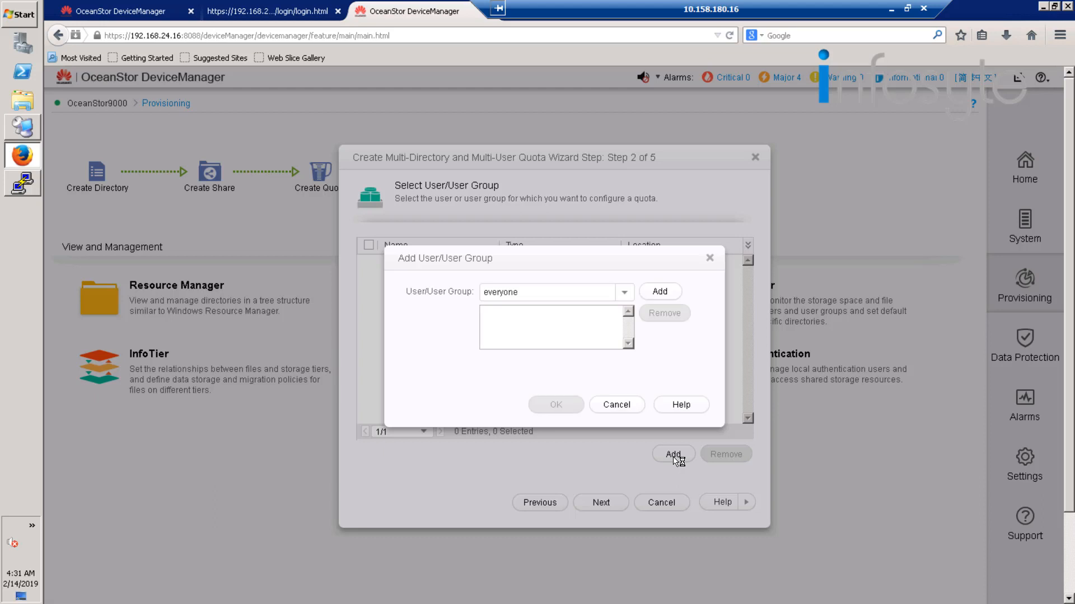
{"action": "left_click", "coordinate": [661, 292]}
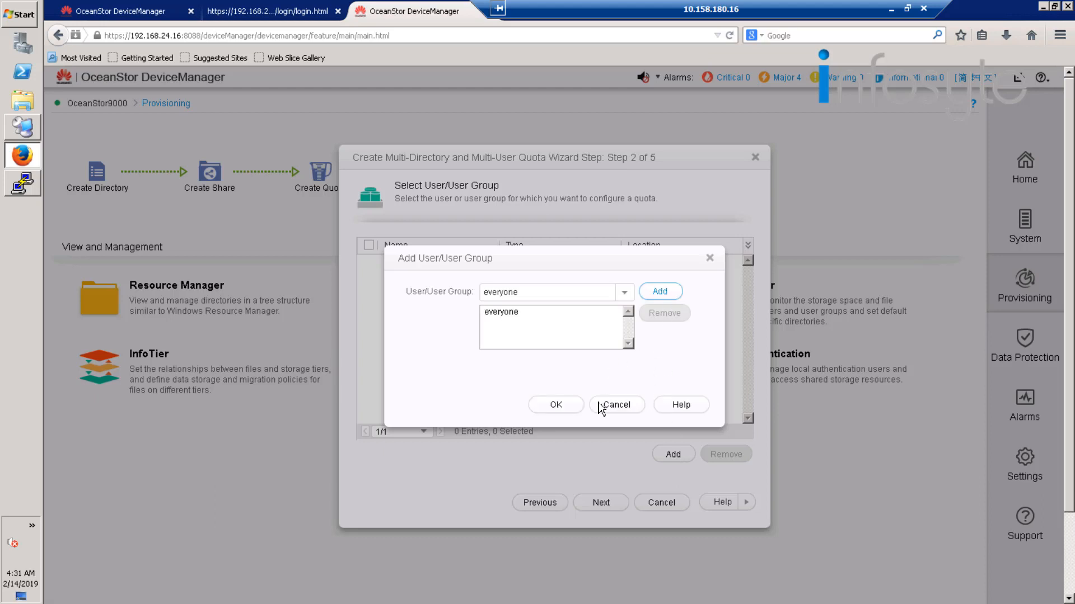
{"action": "left_click", "coordinate": [563, 410]}
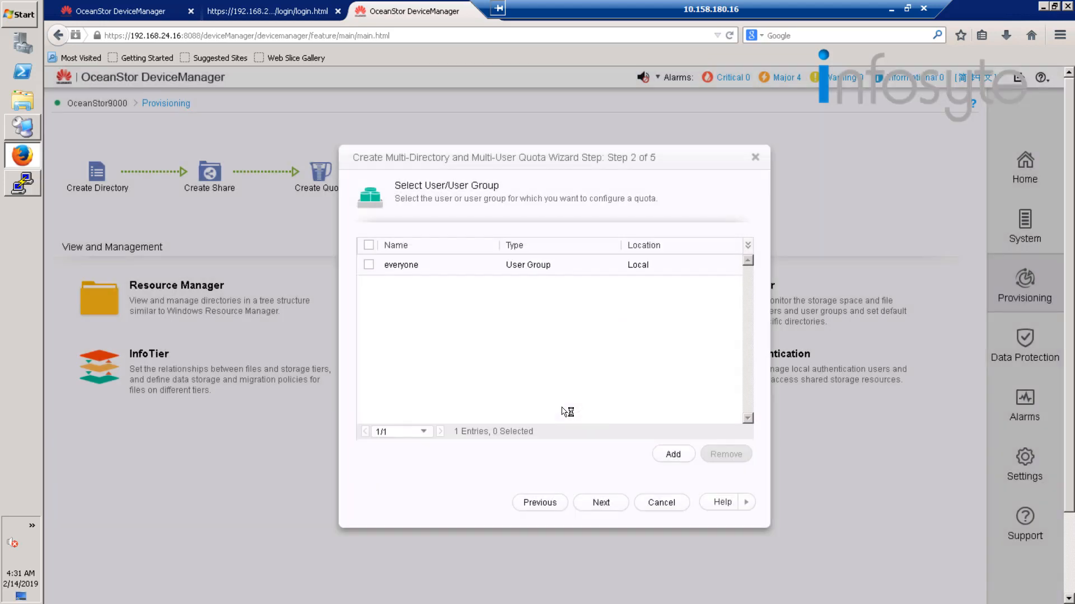
{"action": "left_click", "coordinate": [609, 501]}
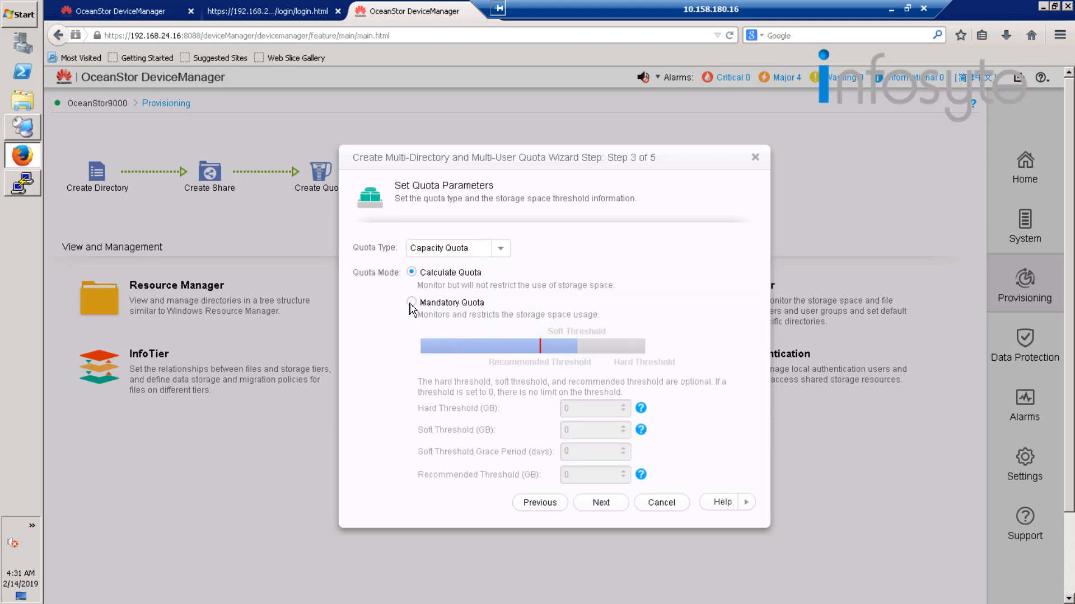
Set the quota mode to Mandatory Quota, keeping Capacity Quota as the quota type.
{"action": "left_click", "coordinate": [411, 303]}
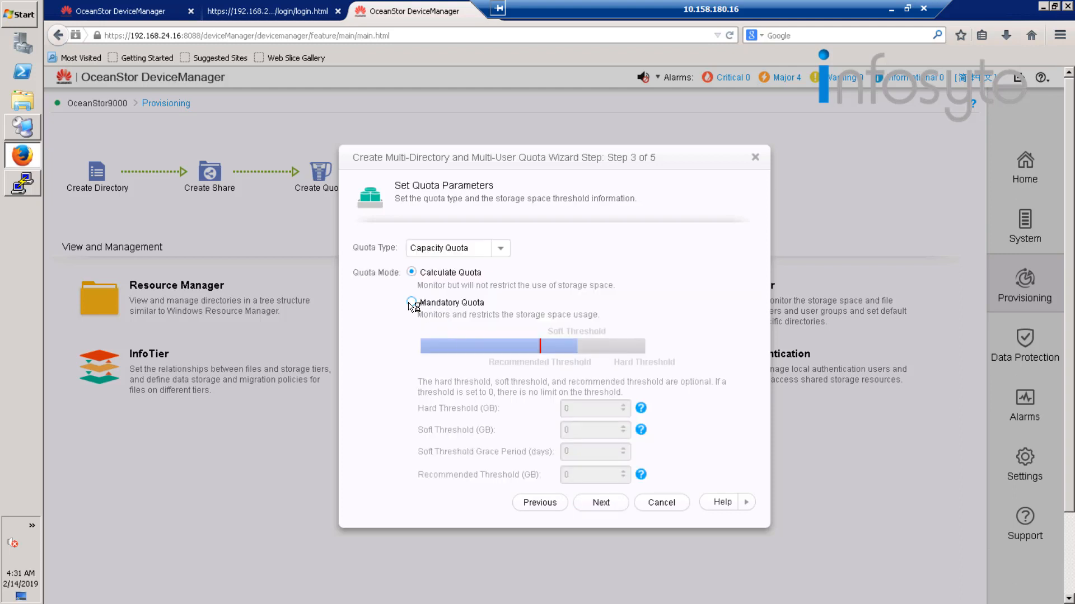
{"action": "left_click", "coordinate": [498, 251]}
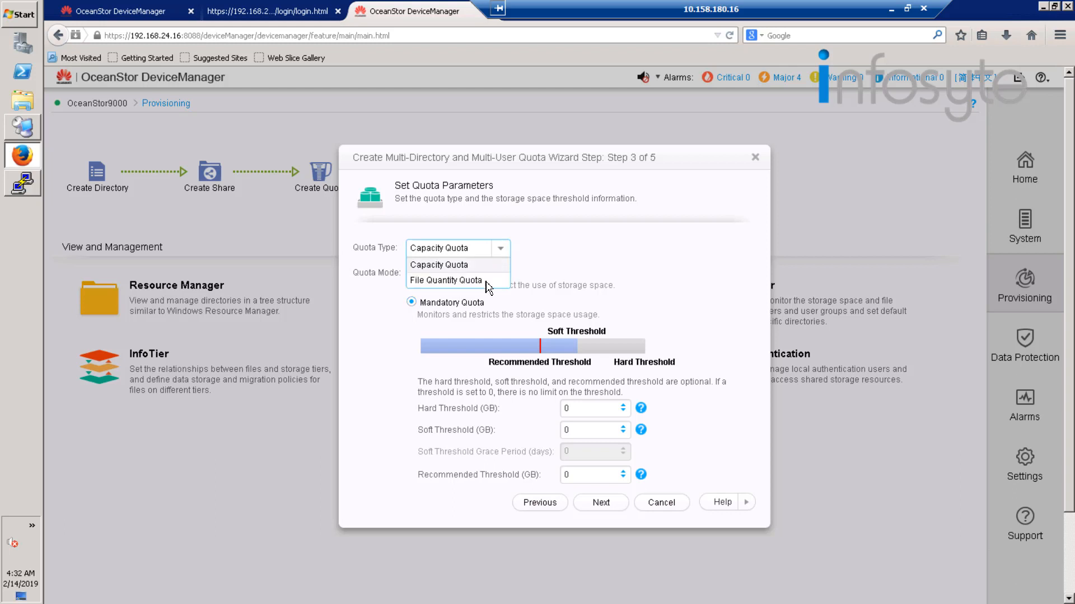
{"action": "left_click", "coordinate": [631, 281]}
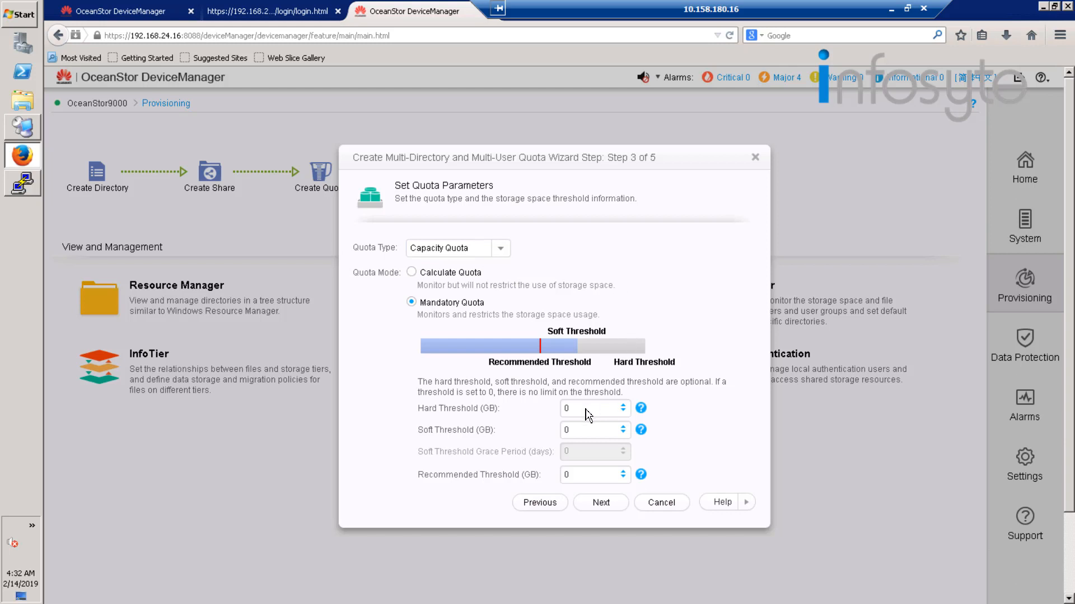
Set a 3 GB hard threshold, 2 GB soft threshold, 5-day grace period and 1 GB recommended threshold, and finish creating the quota.
{"action": "left_click_drag", "start_coordinate": [583, 410], "coordinate": [515, 411]}
{"action": "type", "text": "3"}
{"action": "key", "text": "Tab"}
{"action": "type", "text": "2"}
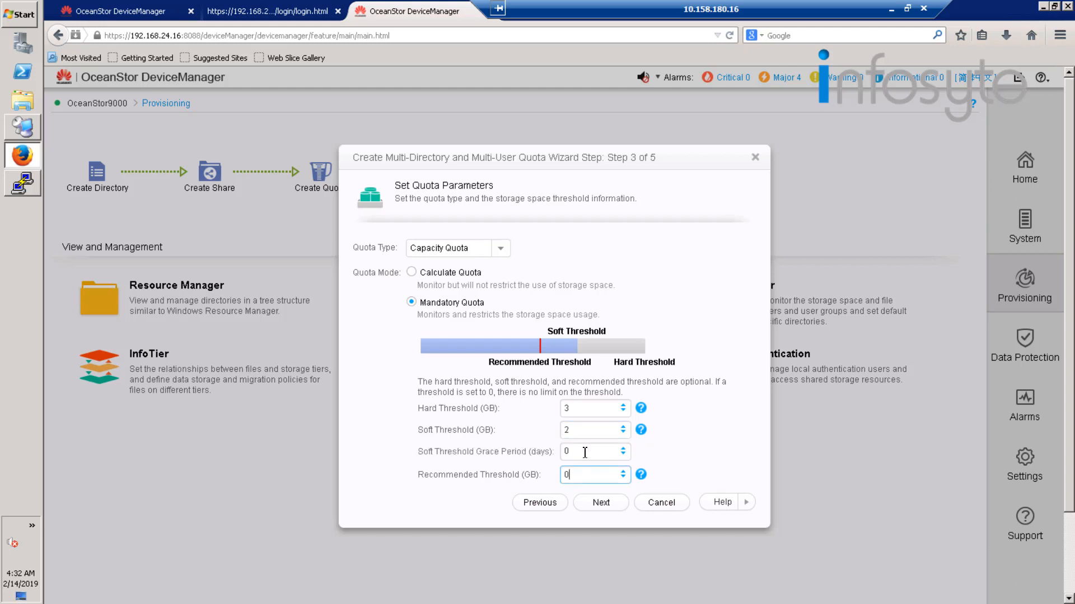
{"action": "key", "text": "Tab"}
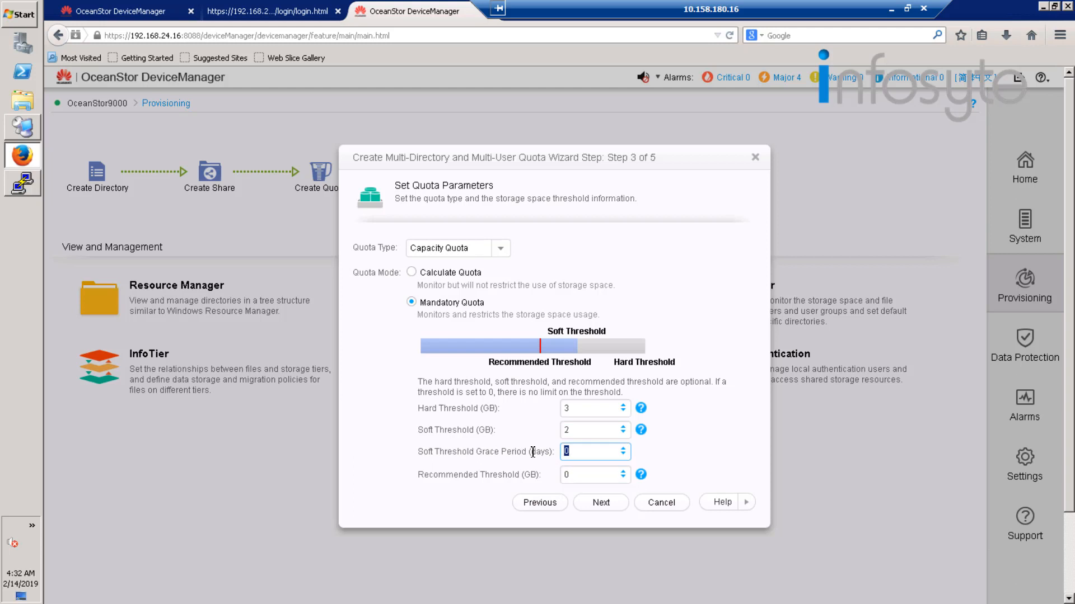
{"action": "type", "text": "5"}
{"action": "key", "text": "Tab"}
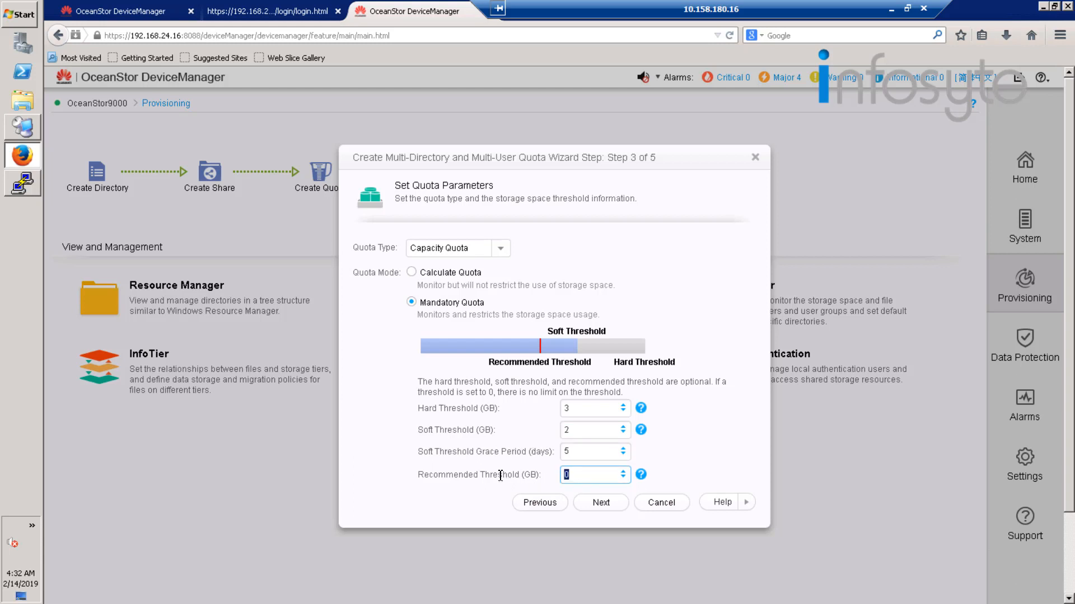
{"action": "type", "text": "1"}
{"action": "left_click", "coordinate": [597, 506]}
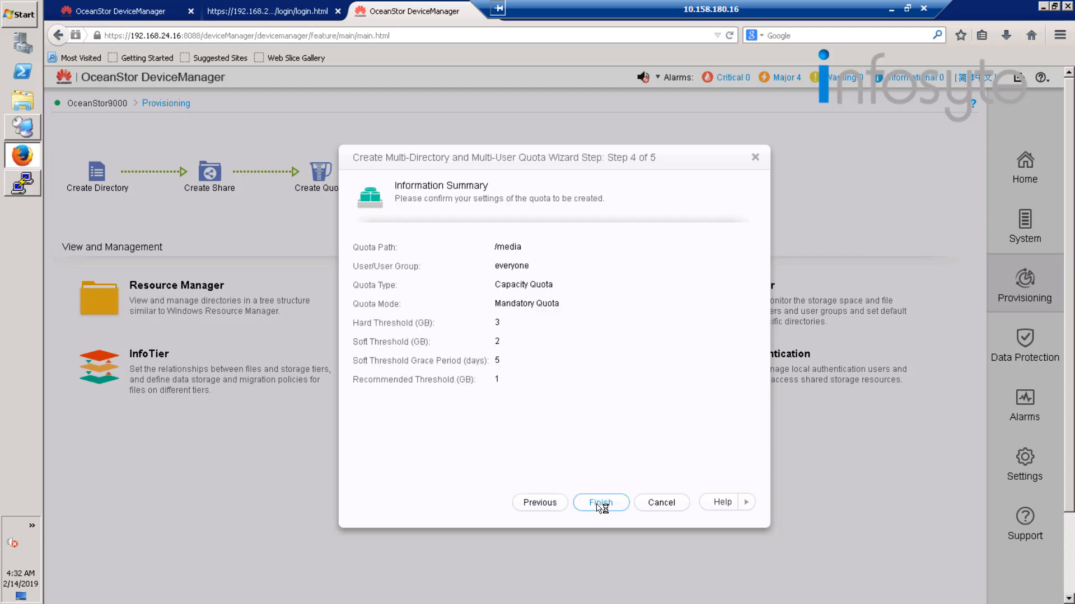
{"action": "left_click", "coordinate": [601, 503]}
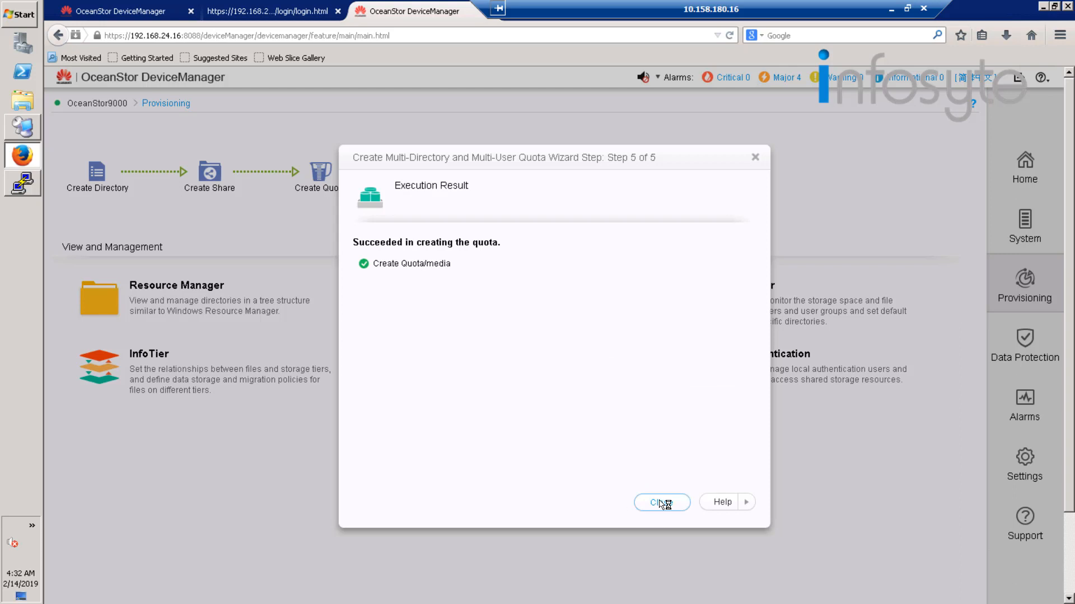
{"action": "left_click", "coordinate": [662, 502]}
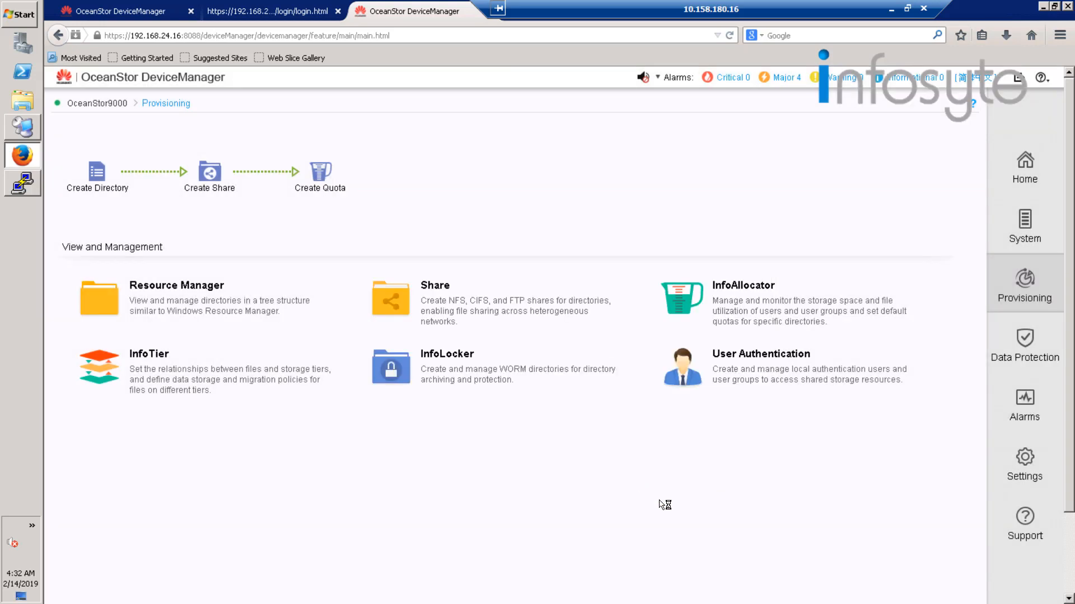
Switch to the Win_CIFS session in Remote Desktop Connection Manager.
{"action": "left_click", "coordinate": [26, 134]}
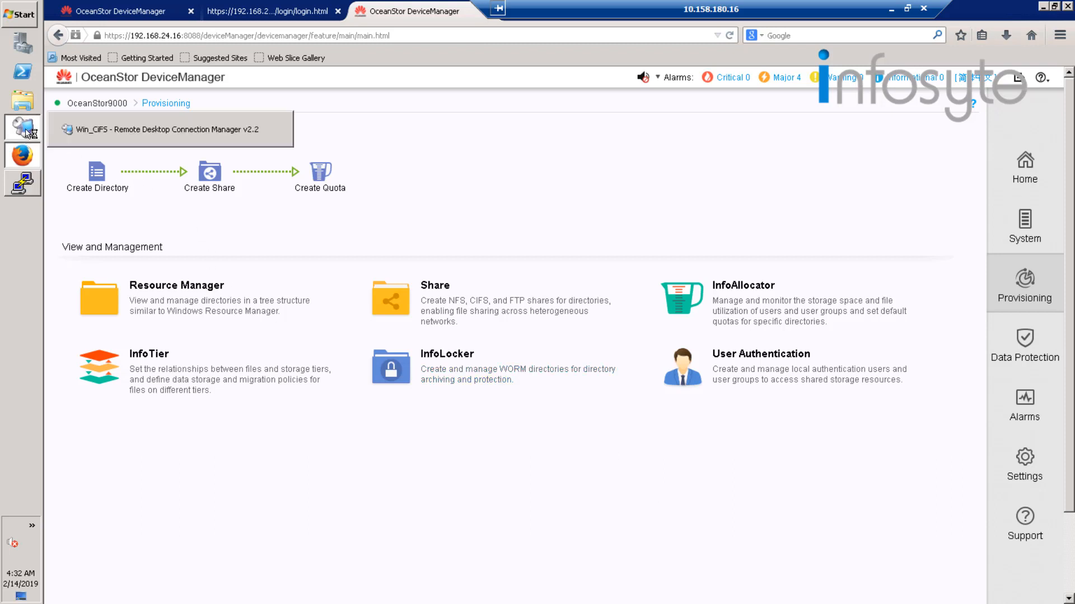
{"action": "left_click", "coordinate": [93, 137]}
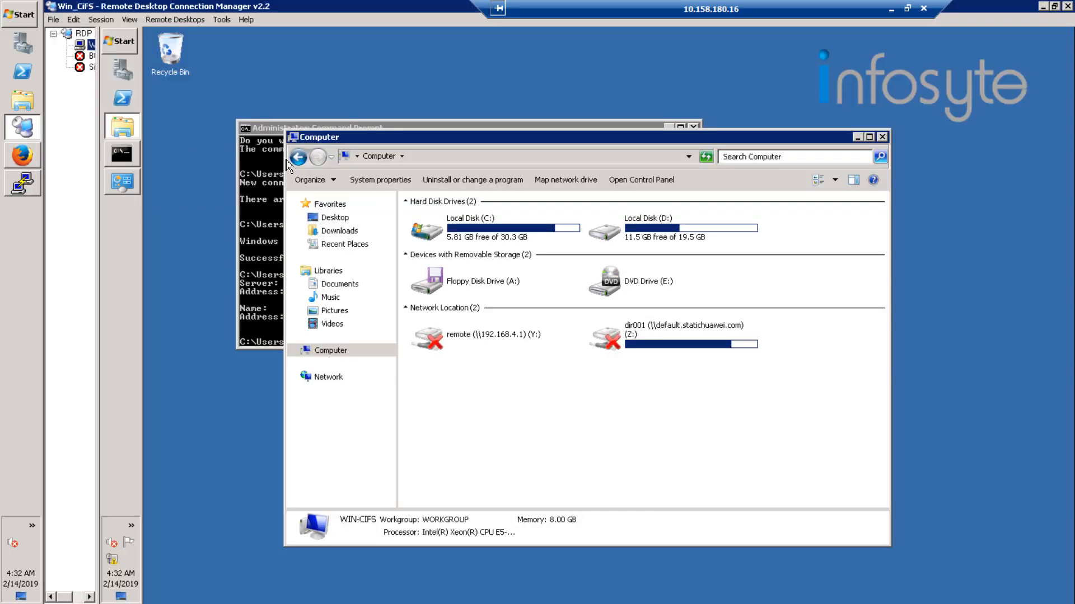
Open the media share on \\hw.statichuawei.com from the Windows client.
{"action": "left_click", "coordinate": [124, 45]}
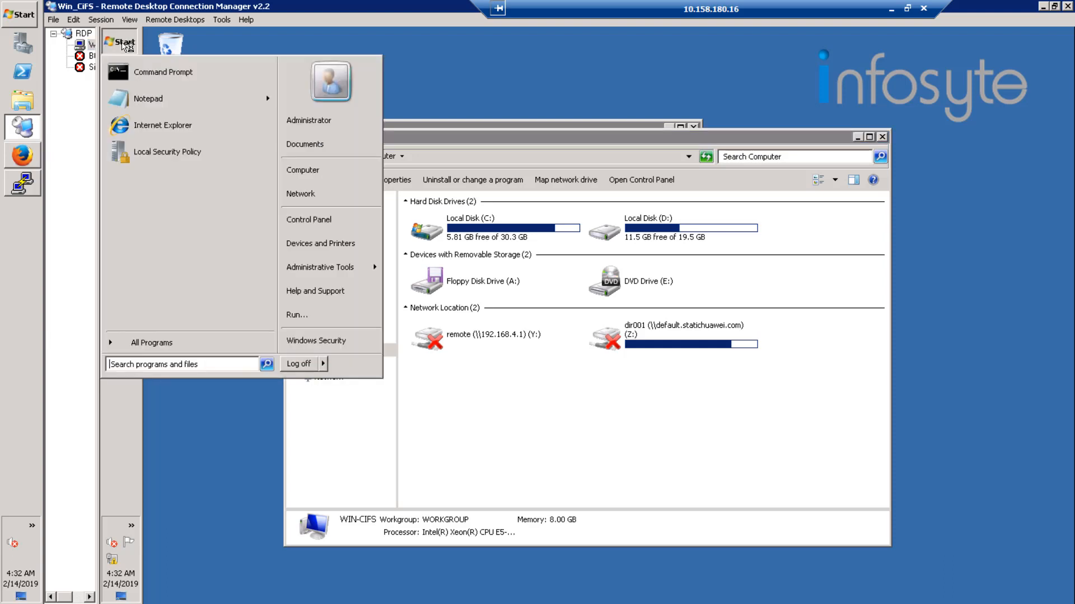
{"action": "left_click", "coordinate": [334, 321]}
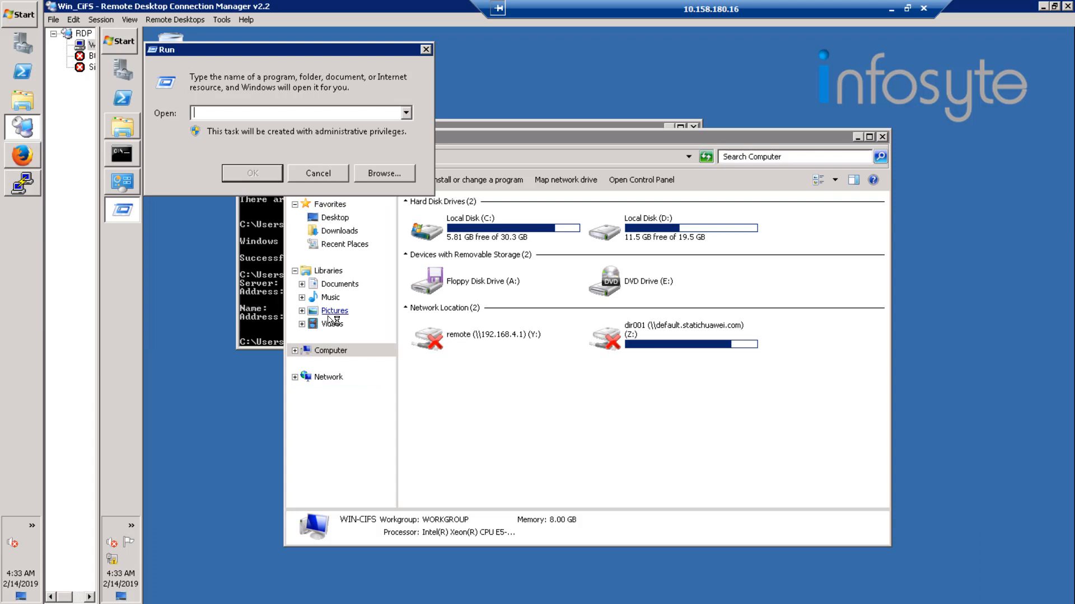
{"action": "type", "text": "\\\\"}
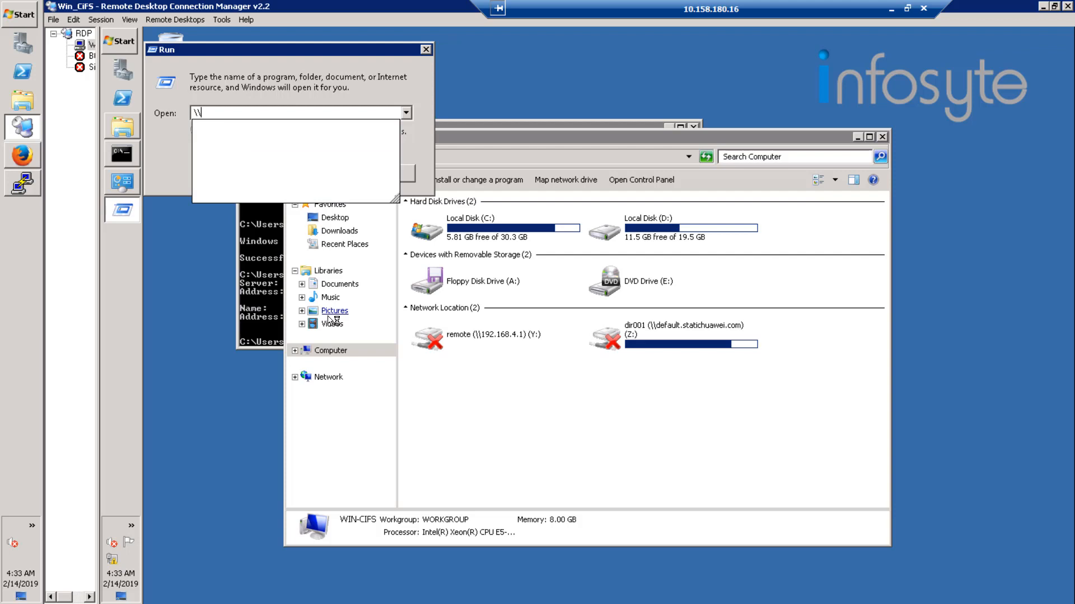
{"action": "type", "text": "hw.static"}
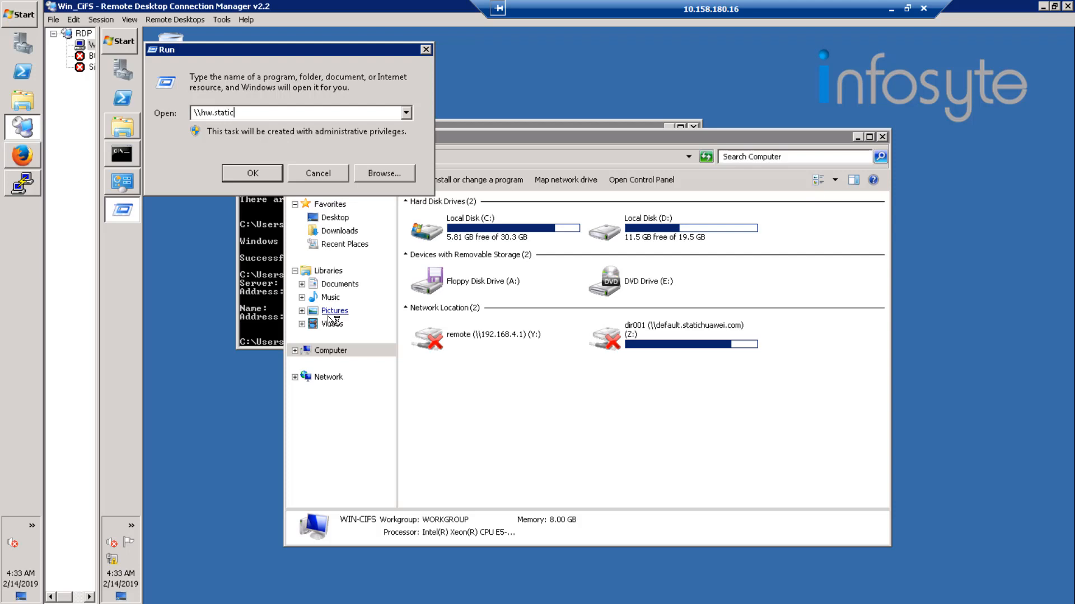
{"action": "type", "text": "huawei.com\\media"}
{"action": "key", "text": "Return"}
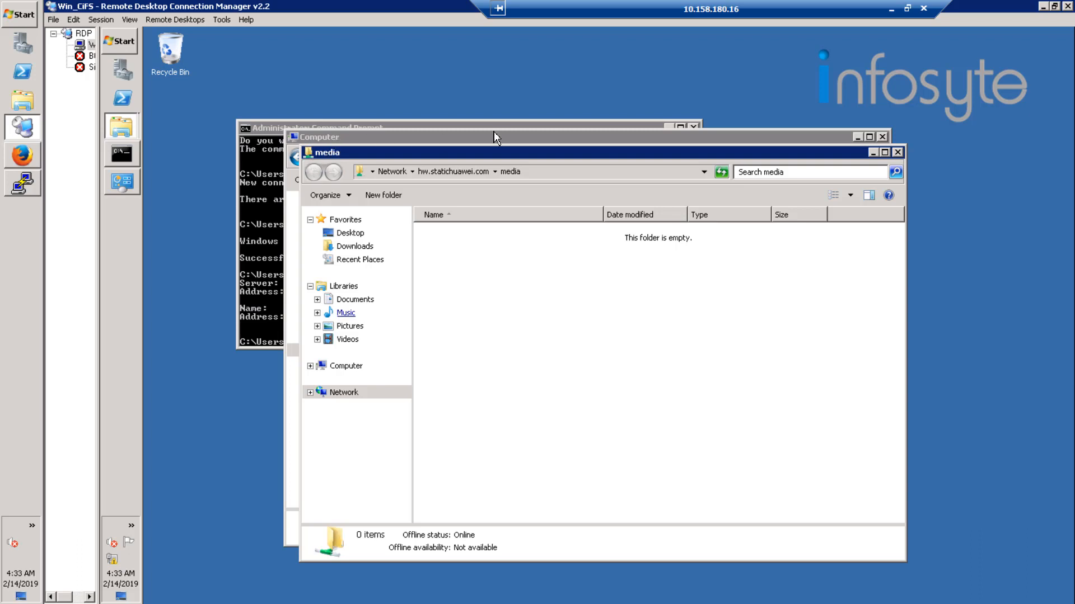
Arrange the media and Computer windows so both are accessible, and open Local Disk (D:) in the Computer window.
{"action": "left_click_drag", "start_coordinate": [643, 146], "coordinate": [746, 140]}
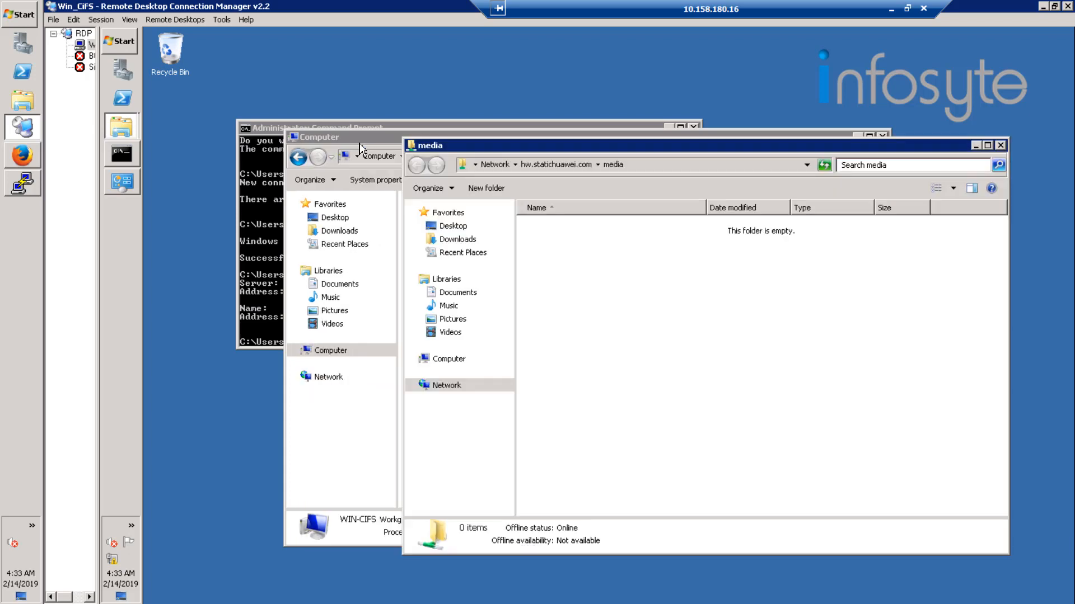
{"action": "left_click", "coordinate": [331, 351]}
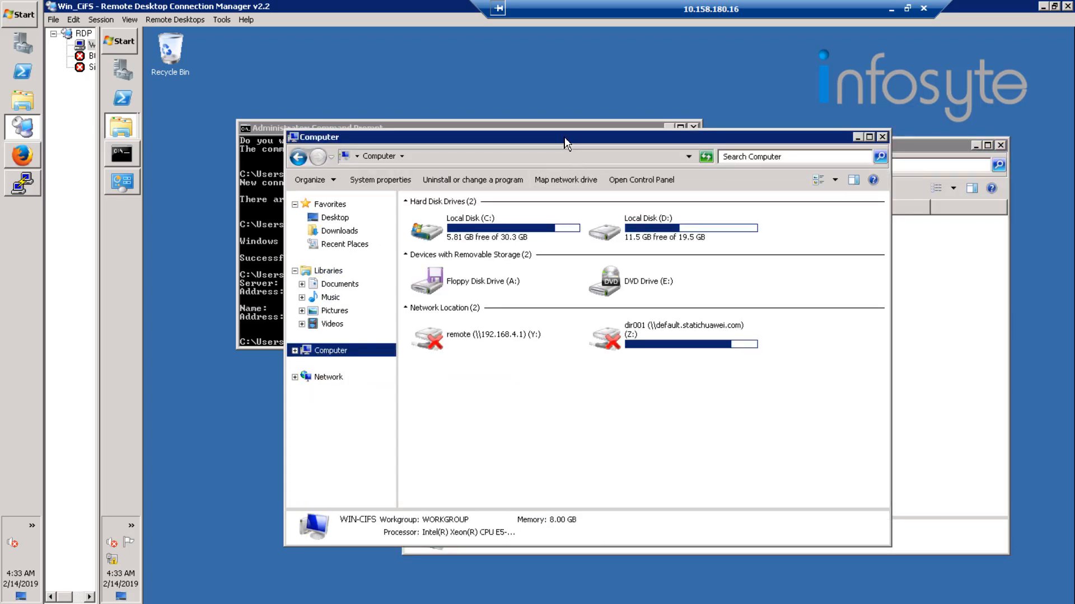
{"action": "left_click_drag", "start_coordinate": [451, 133], "coordinate": [338, 127]}
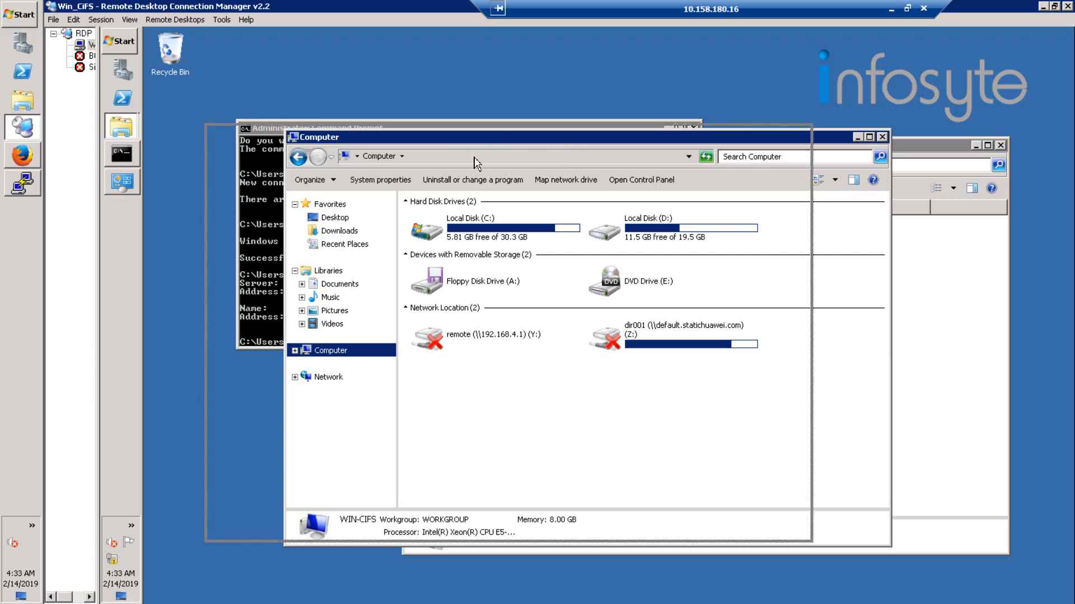
{"action": "double_click", "coordinate": [553, 228]}
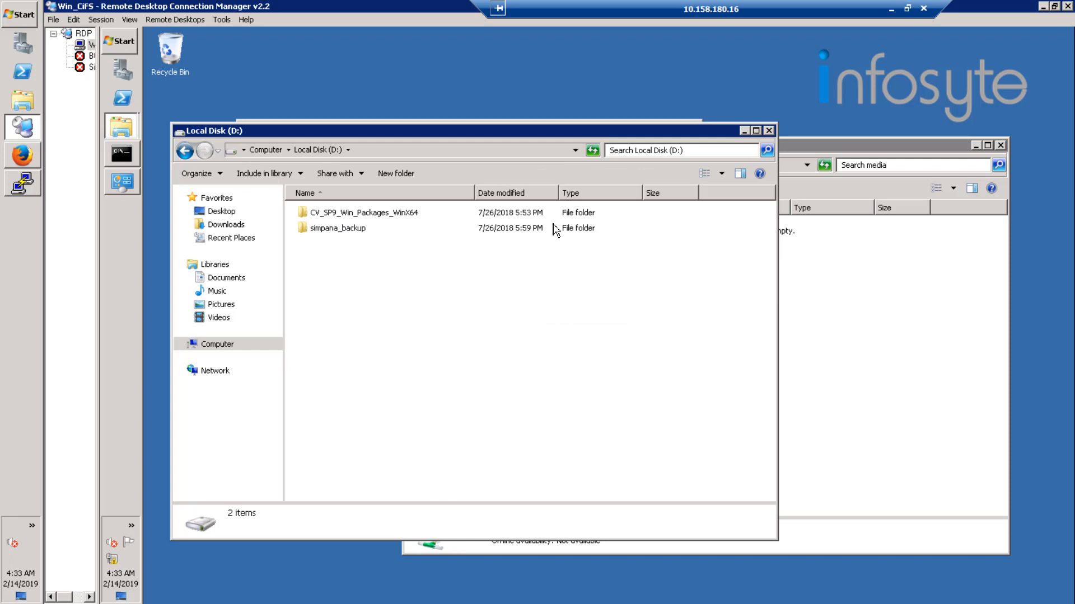
Check the size of the simpana_backup folder in its properties.
{"action": "right_click", "coordinate": [341, 232]}
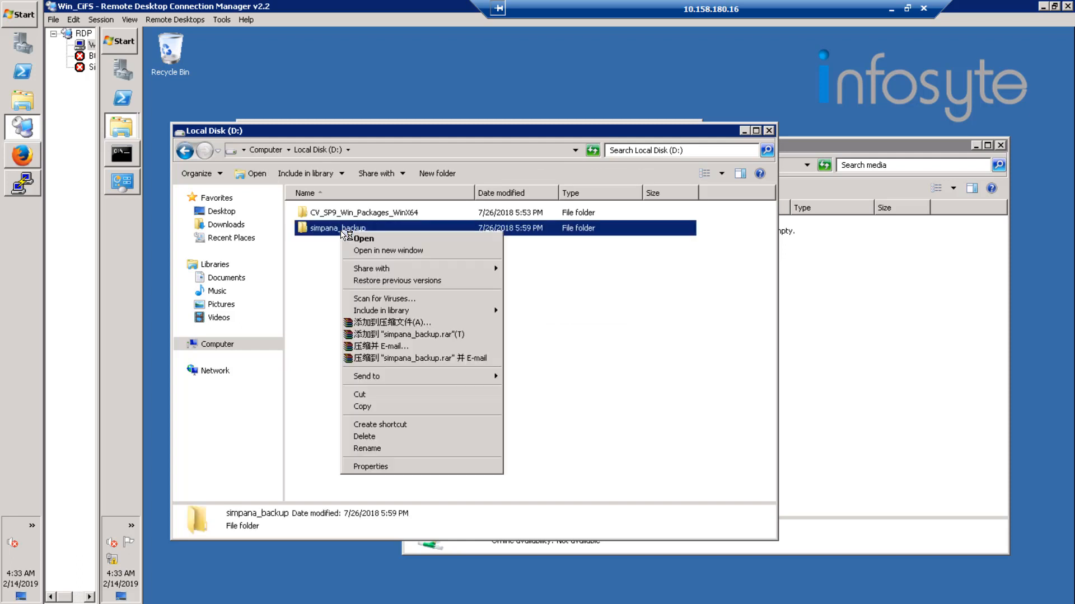
{"action": "left_click", "coordinate": [381, 467]}
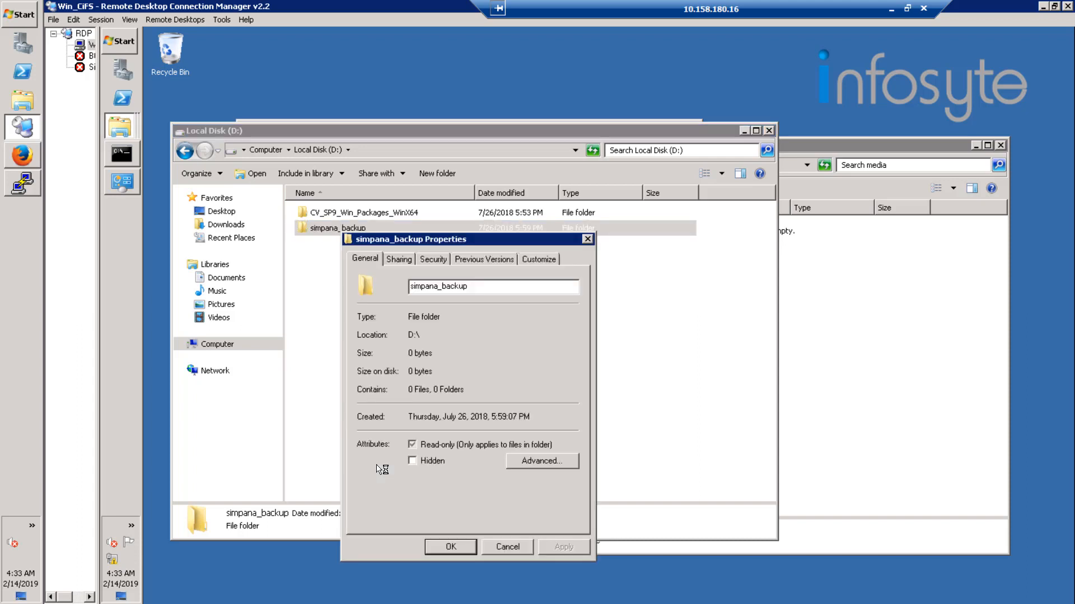
{"action": "left_click", "coordinate": [587, 239]}
Look inside the CV_SP9_Win_Packages_WinX64 folder on D: and check its size in its properties.
{"action": "left_click", "coordinate": [386, 213]}
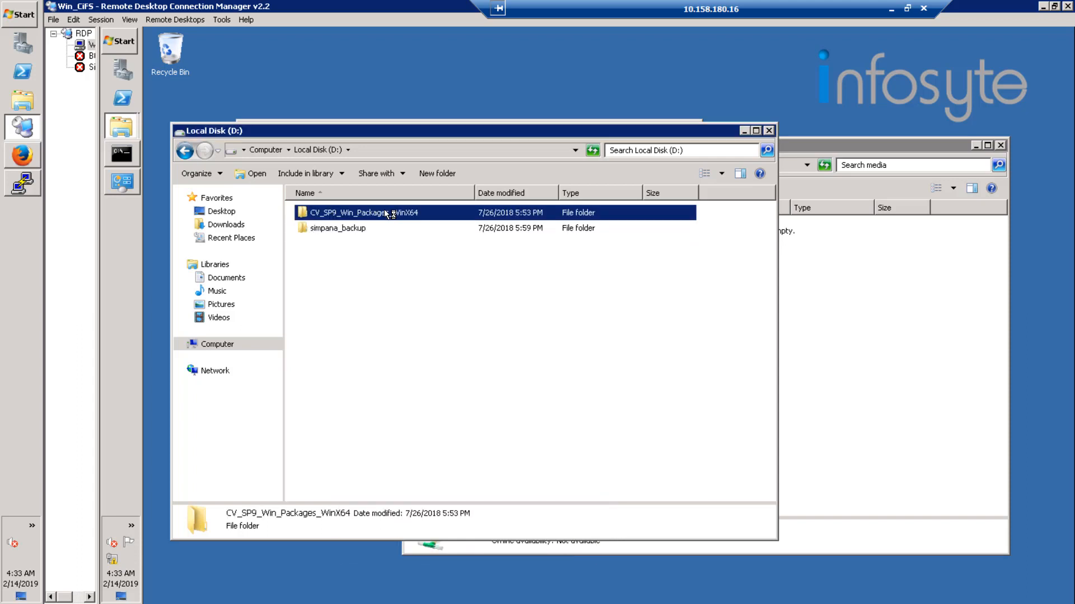
{"action": "double_click", "coordinate": [386, 213]}
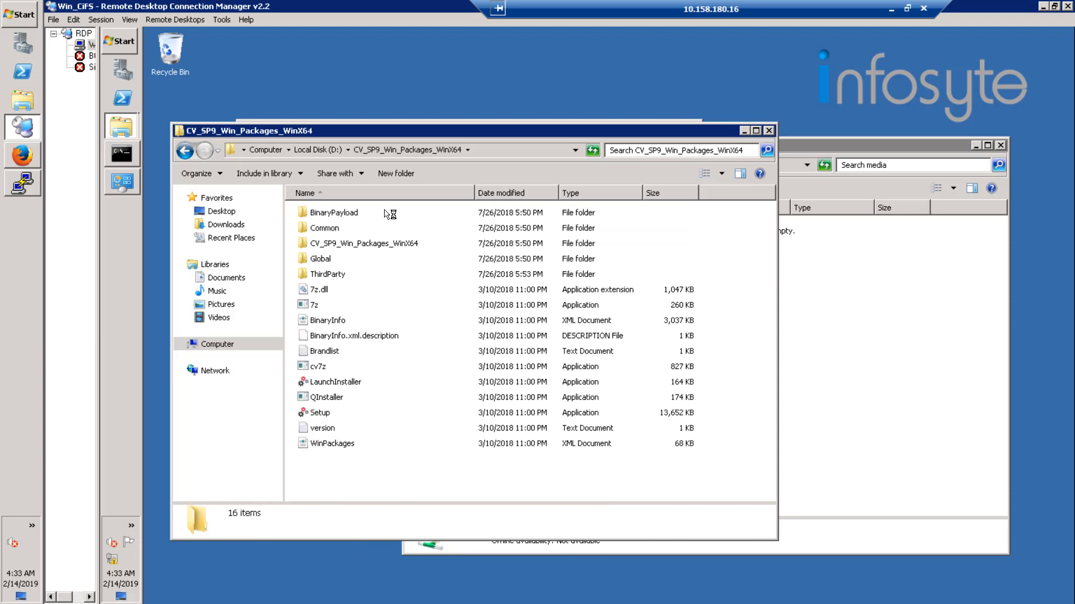
{"action": "left_click", "coordinate": [334, 150]}
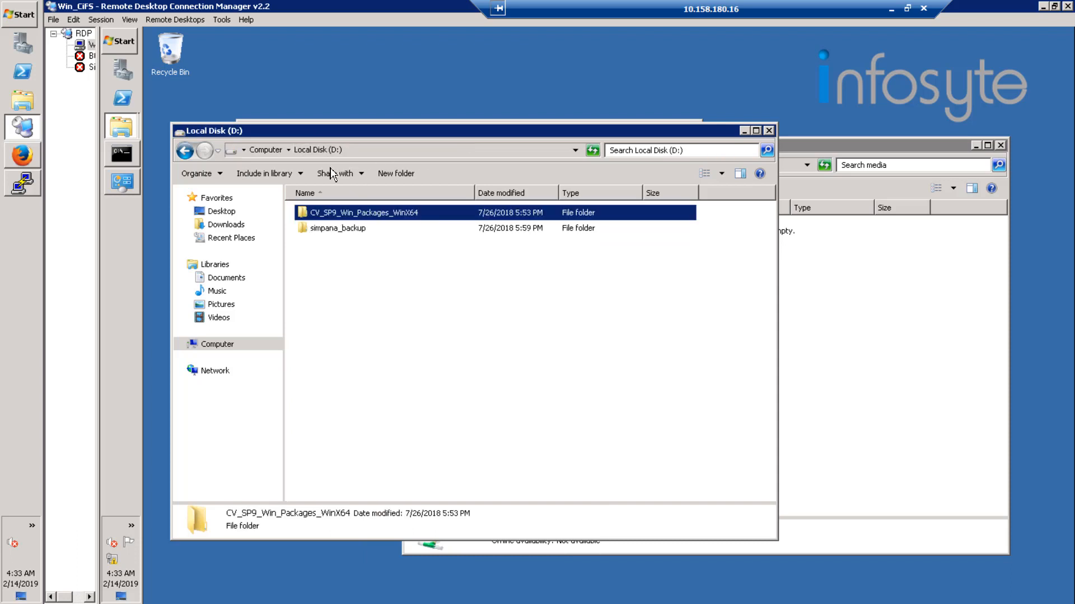
{"action": "right_click", "coordinate": [360, 213]}
{"action": "left_click", "coordinate": [402, 448]}
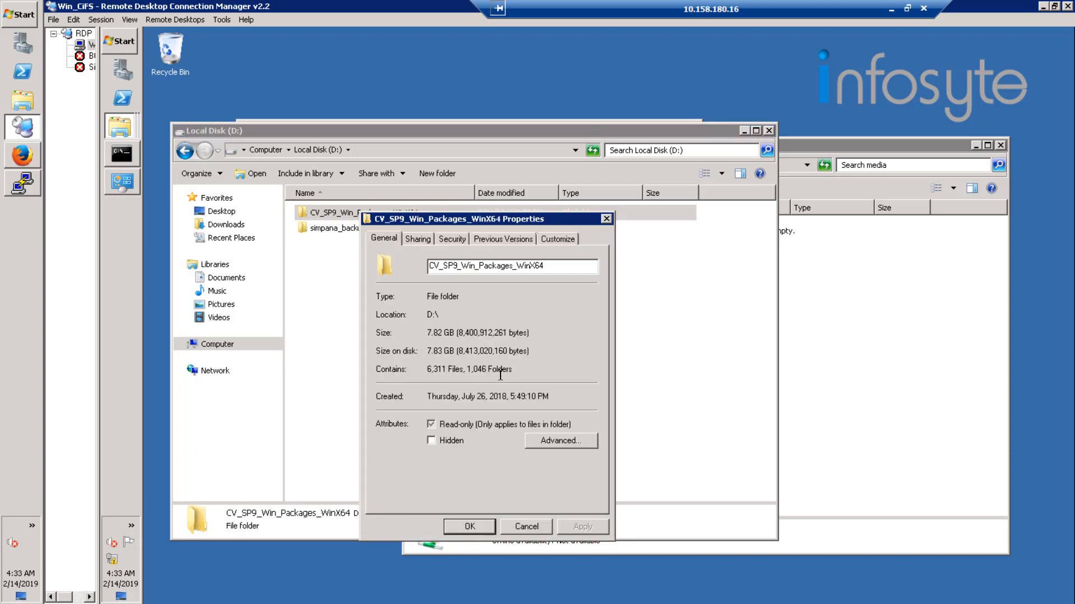
{"action": "left_click", "coordinate": [513, 530]}
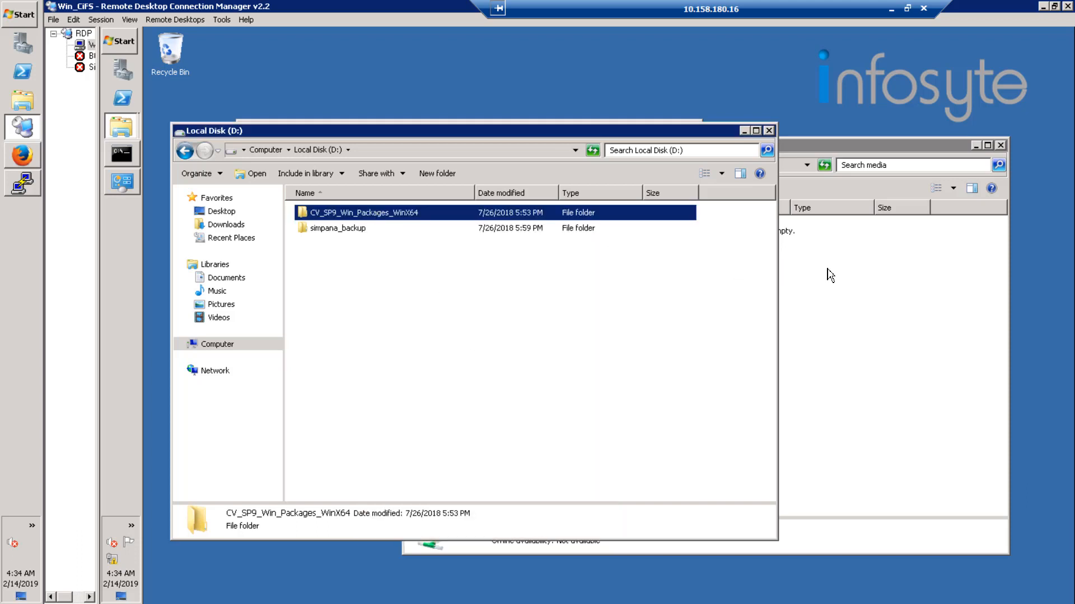
Try to copy the CV_SP9_Win_Packages_WinX64 folder from D: to the media share, and cancel the copy.
{"action": "left_click_drag", "start_coordinate": [828, 273], "coordinate": [828, 274]}
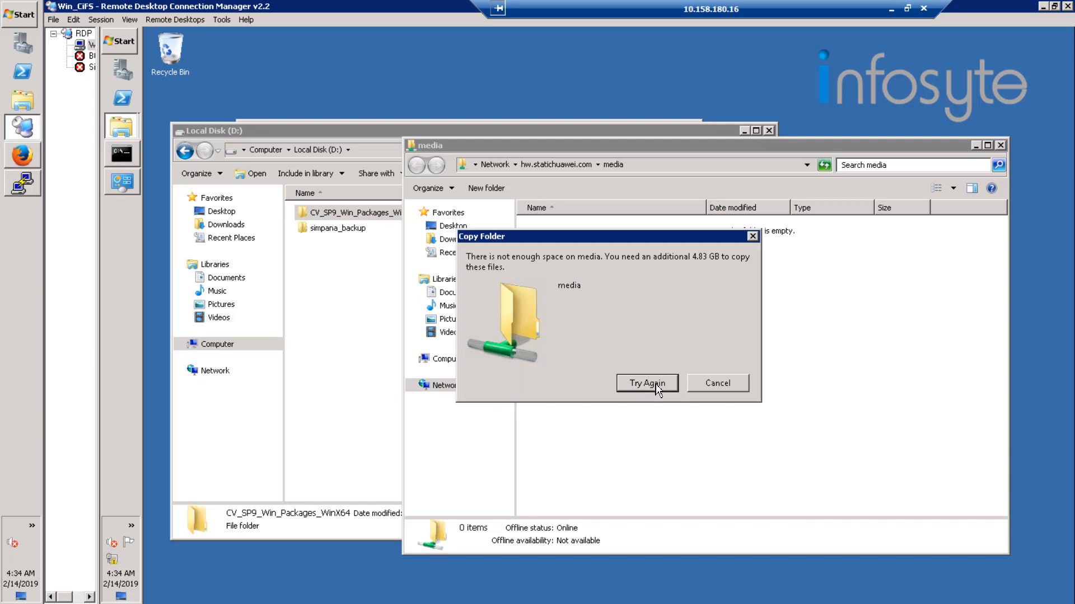
{"action": "left_click", "coordinate": [717, 384]}
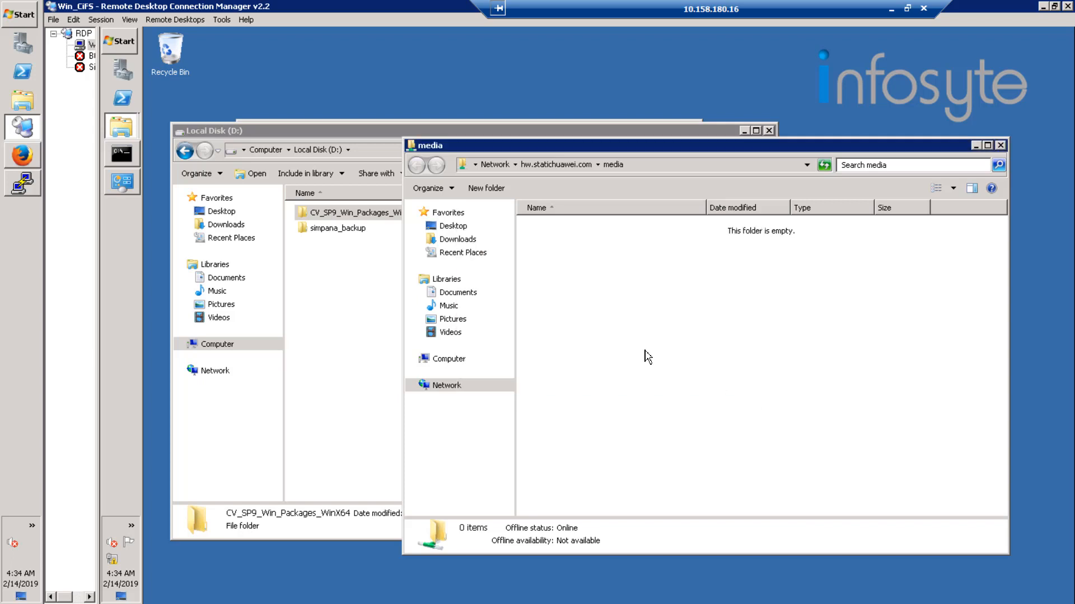
Open the ThirdParty folder within the nested CV_SP9_Win_Packages_WinX64 folder on D:.
{"action": "double_click", "coordinate": [365, 213]}
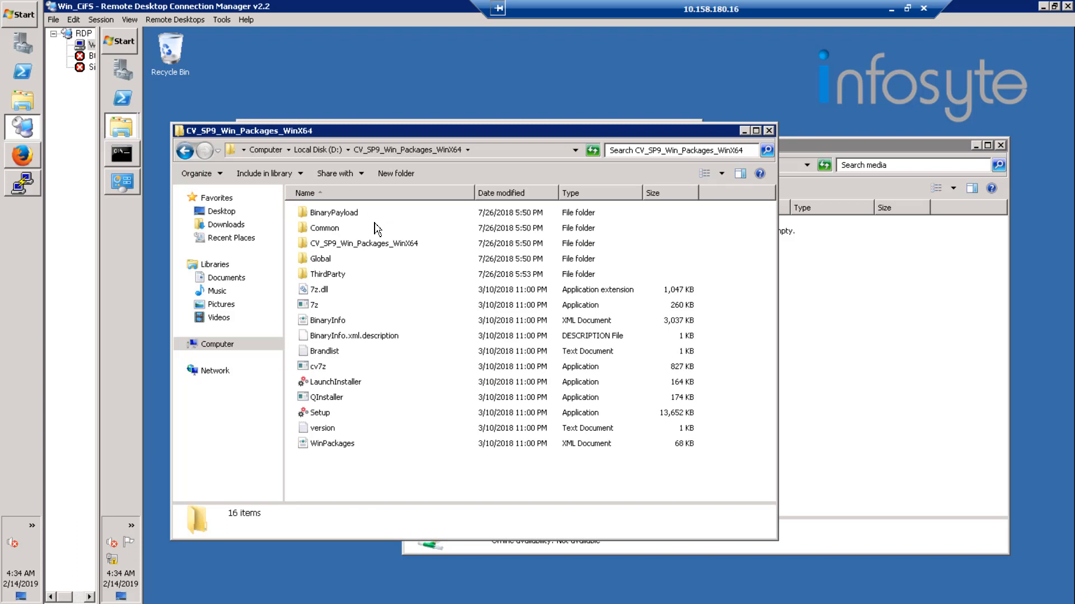
{"action": "double_click", "coordinate": [320, 413]}
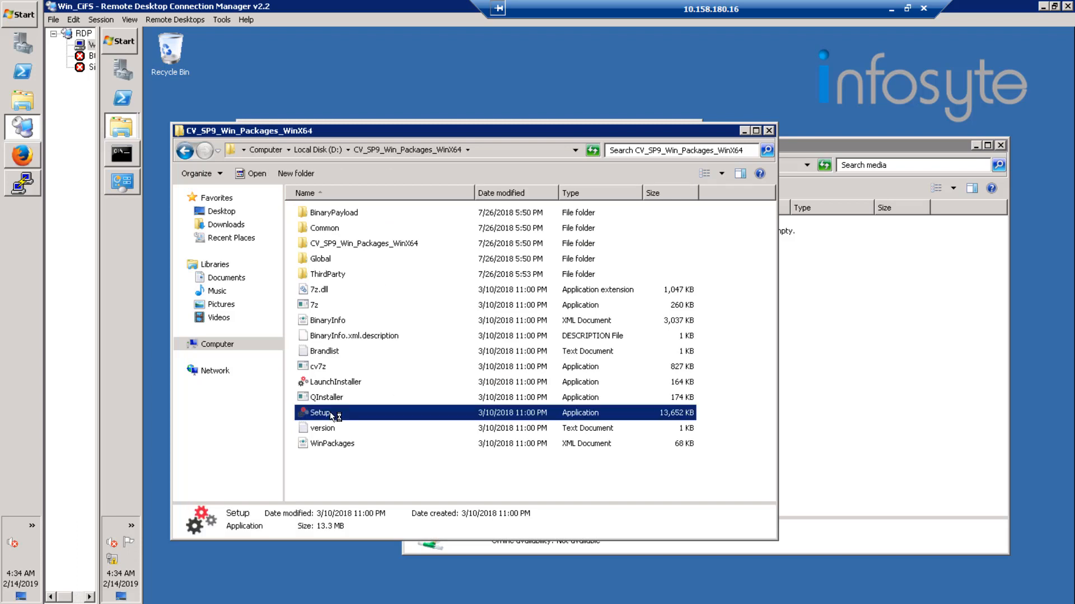
{"action": "left_click", "coordinate": [384, 246]}
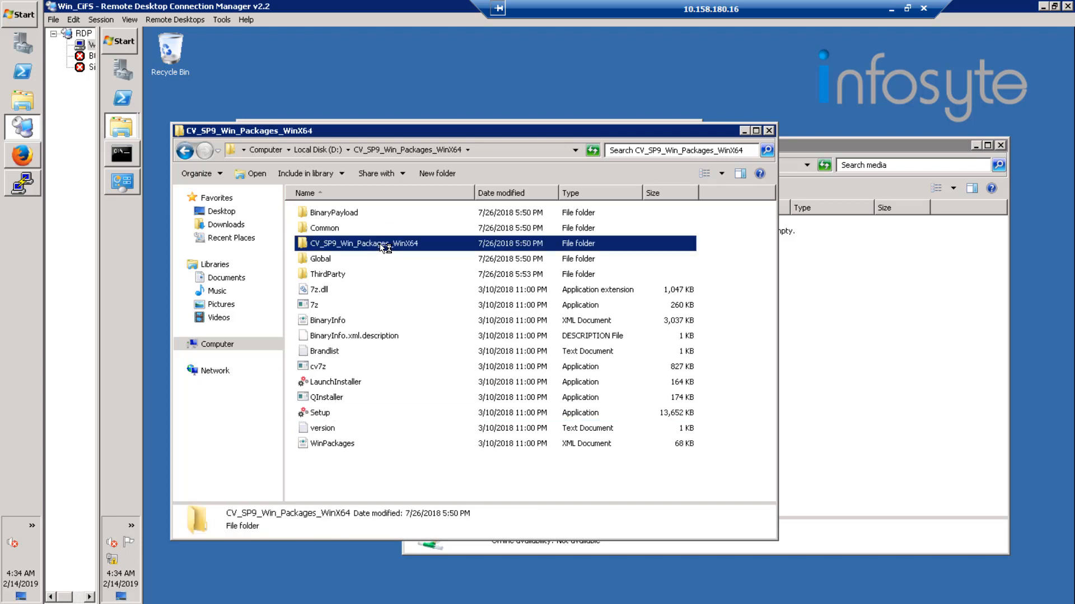
{"action": "double_click", "coordinate": [384, 245]}
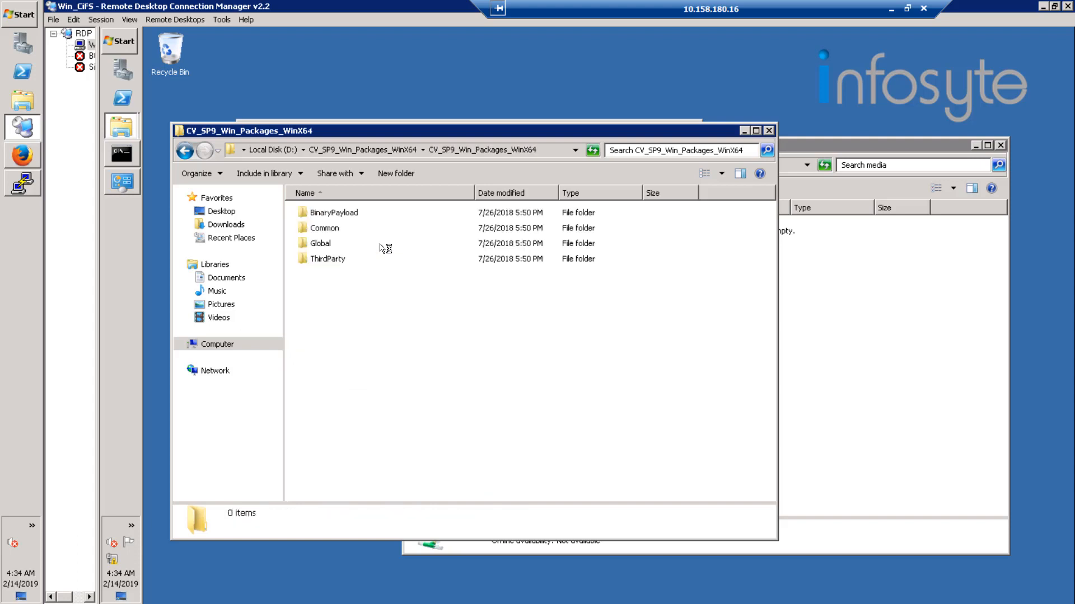
{"action": "double_click", "coordinate": [331, 260]}
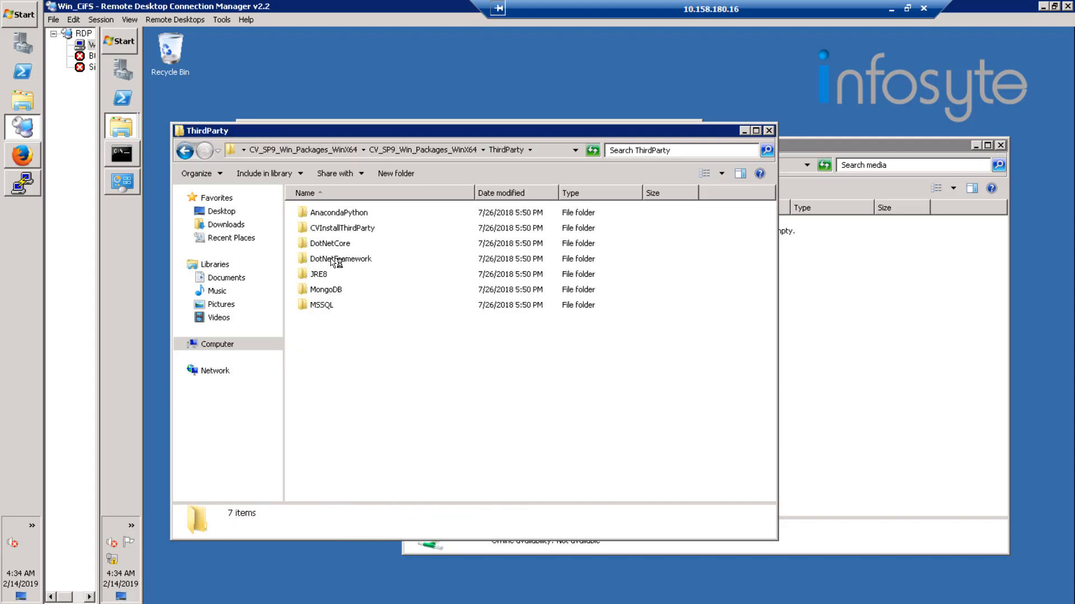
Examine the MSSQL folder's contents down through SQL_Standard_Edition, 1033_ENU_LP and x64 to redist.
{"action": "double_click", "coordinate": [335, 307]}
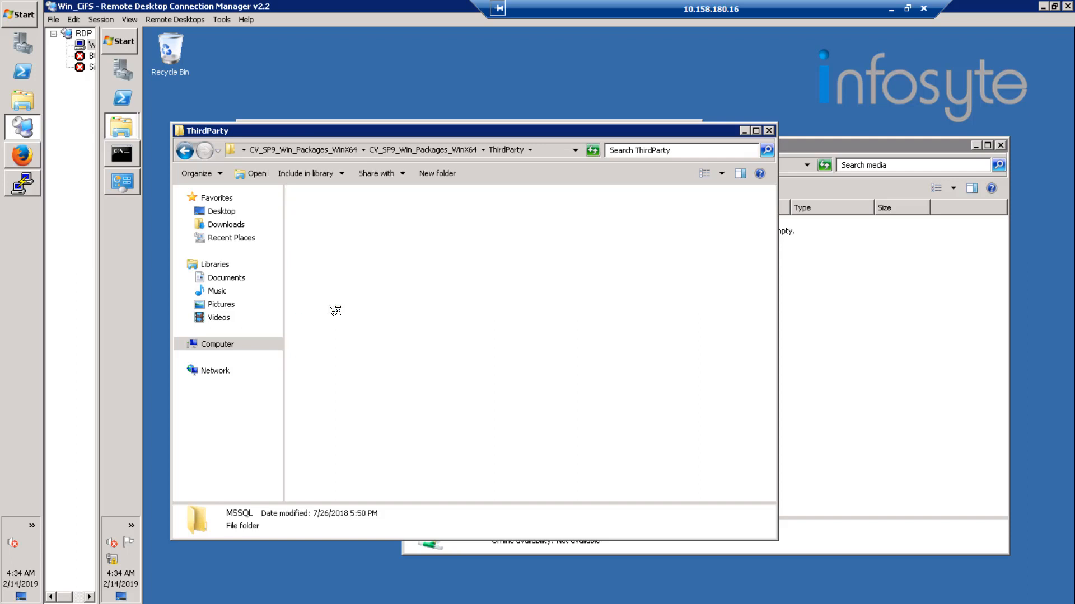
{"action": "double_click", "coordinate": [363, 213]}
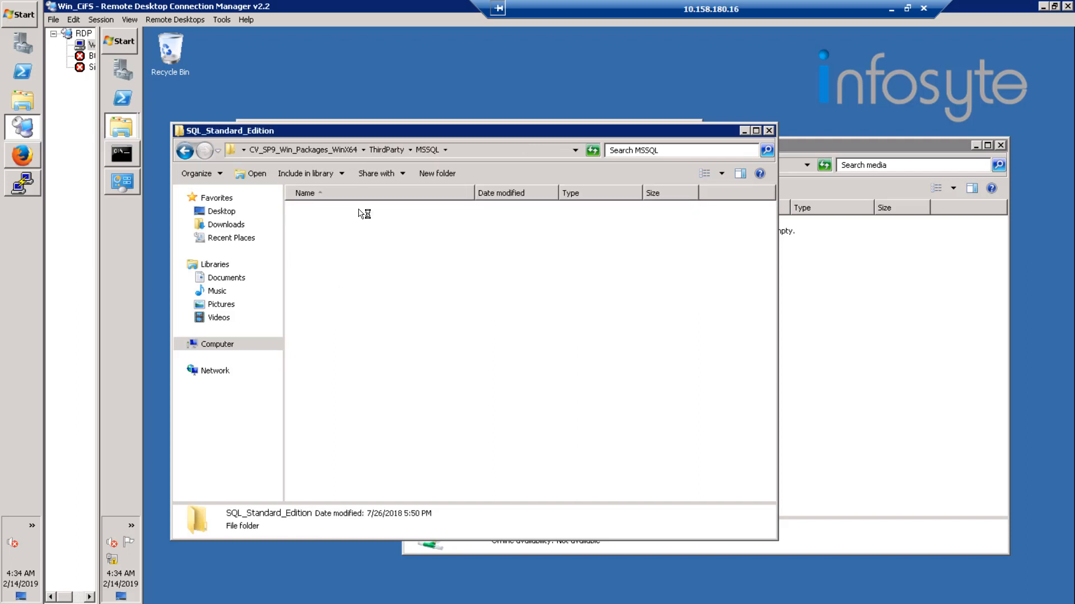
{"action": "left_click", "coordinate": [354, 215]}
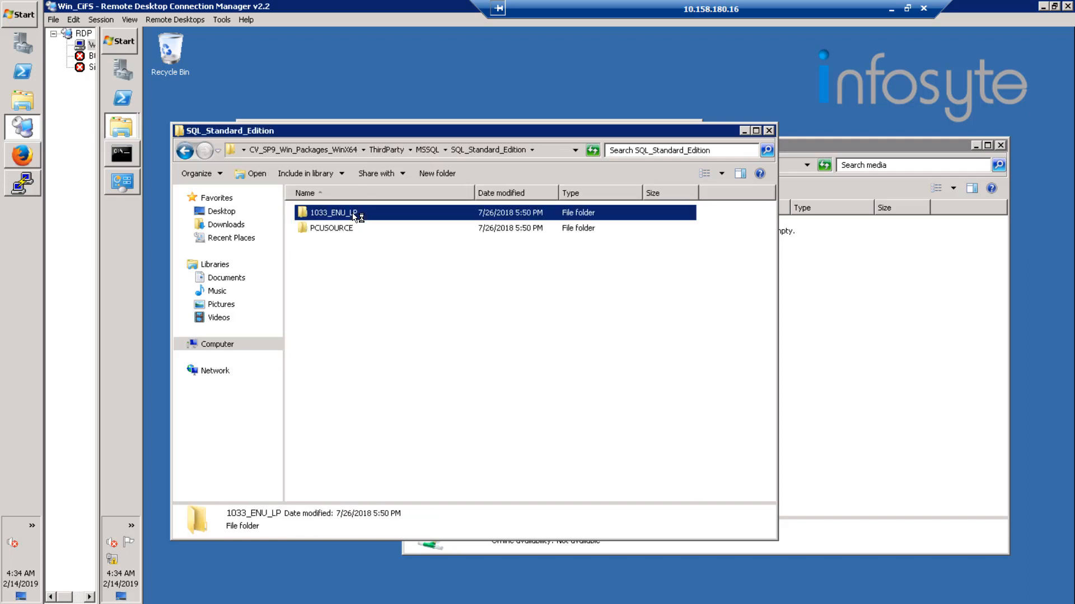
{"action": "double_click", "coordinate": [354, 215]}
{"action": "left_click", "coordinate": [323, 230]}
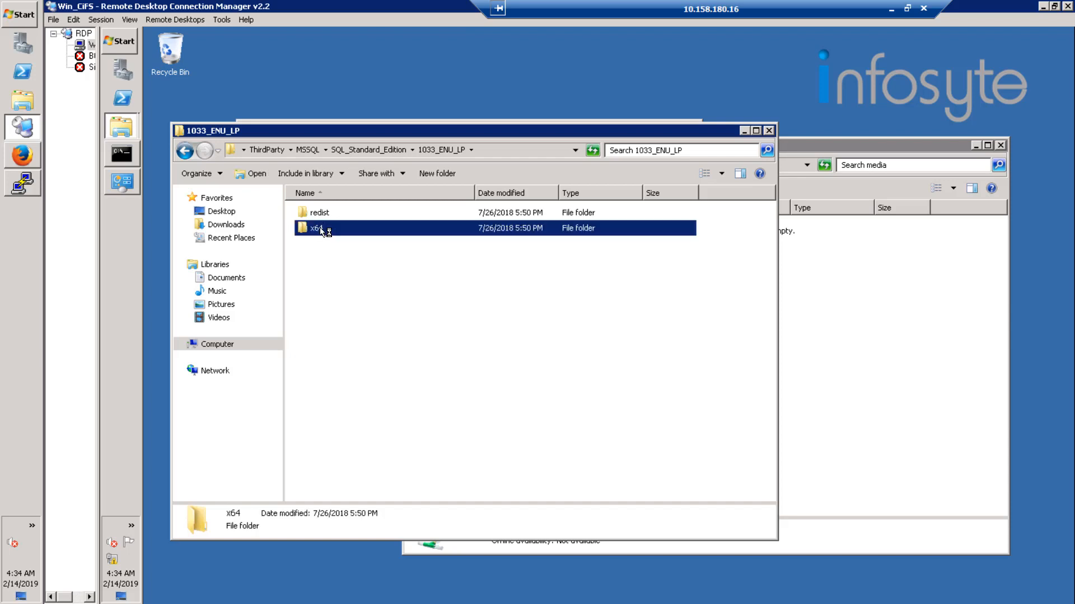
{"action": "double_click", "coordinate": [323, 230]}
{"action": "left_click", "coordinate": [332, 230]}
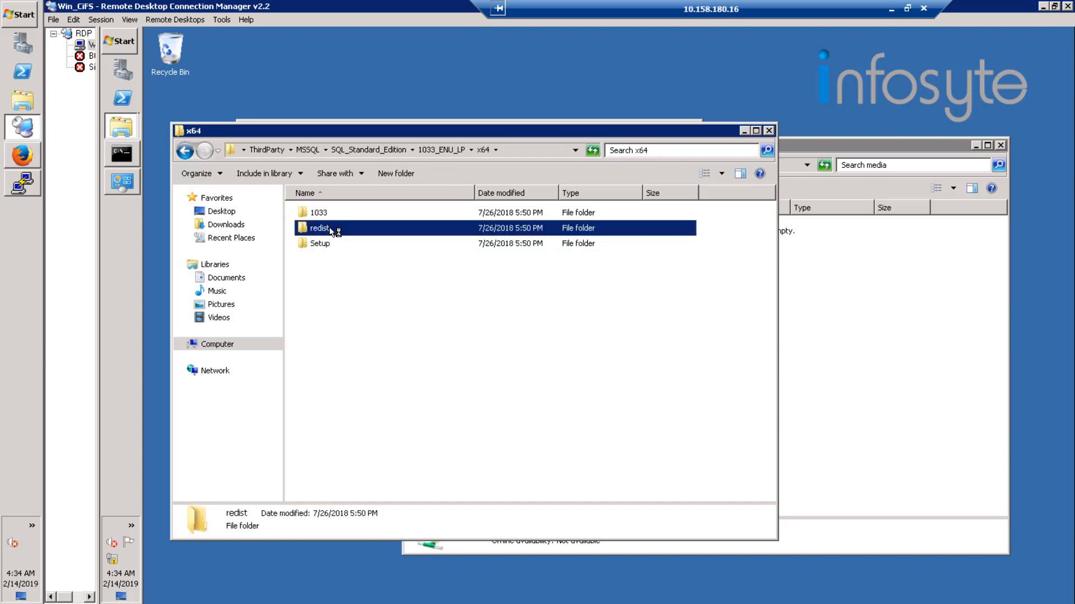
{"action": "double_click", "coordinate": [332, 230]}
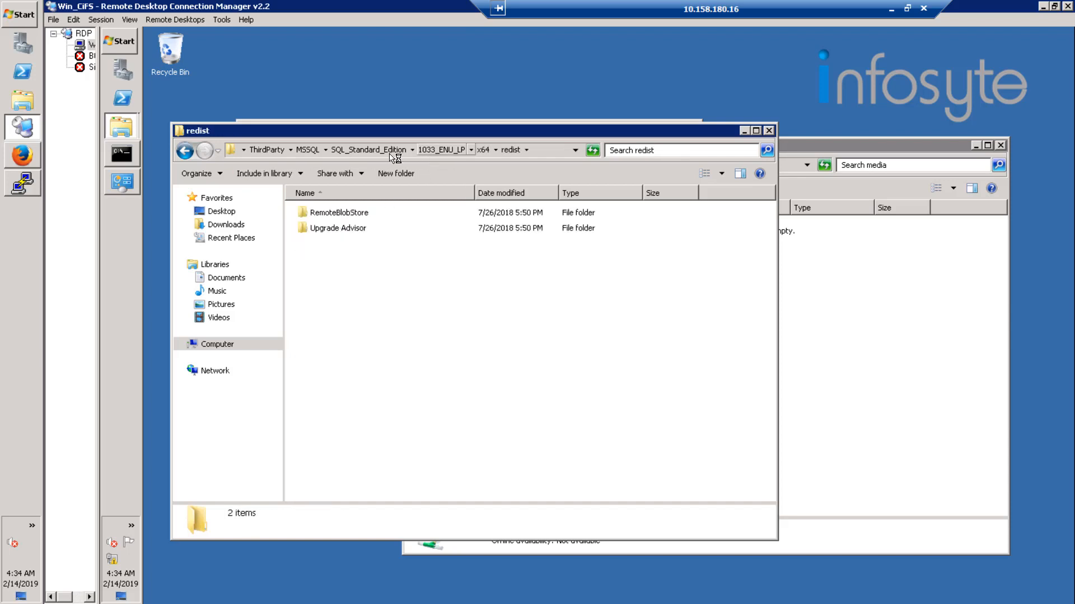
Return to the ThirdParty folder and copy MSSQL to the media share, showing the copy's detailed progress.
{"action": "left_click", "coordinate": [364, 150]}
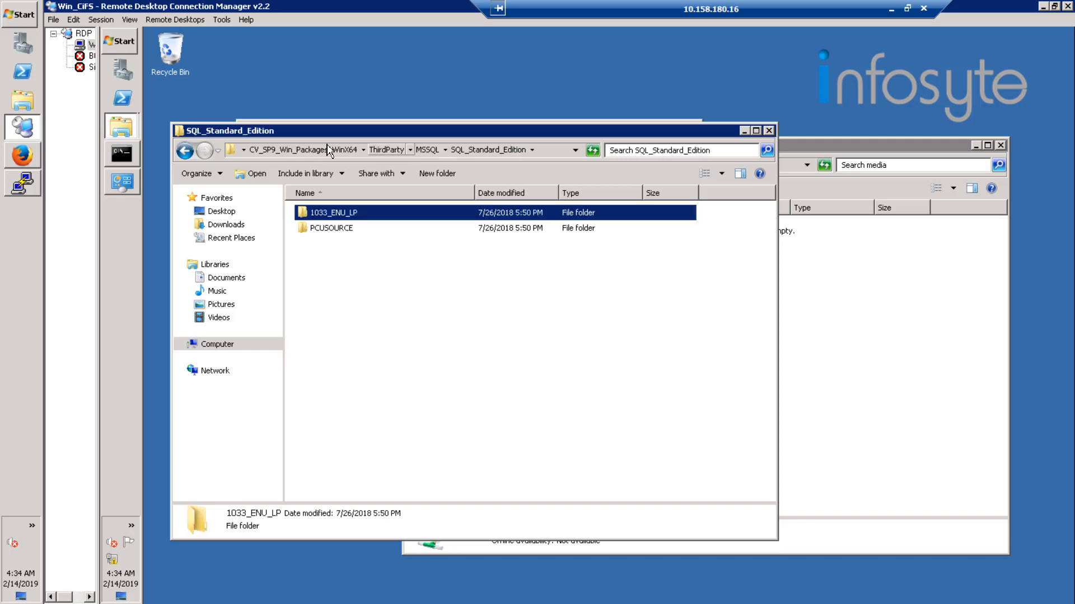
{"action": "left_click", "coordinate": [400, 154]}
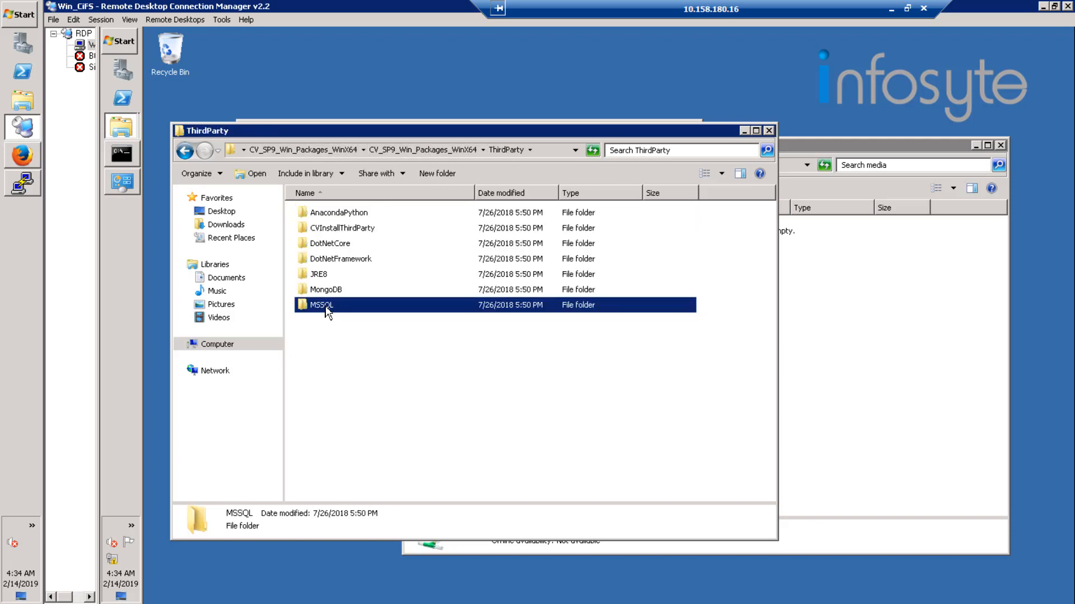
{"action": "left_click_drag", "start_coordinate": [328, 312], "coordinate": [819, 260]}
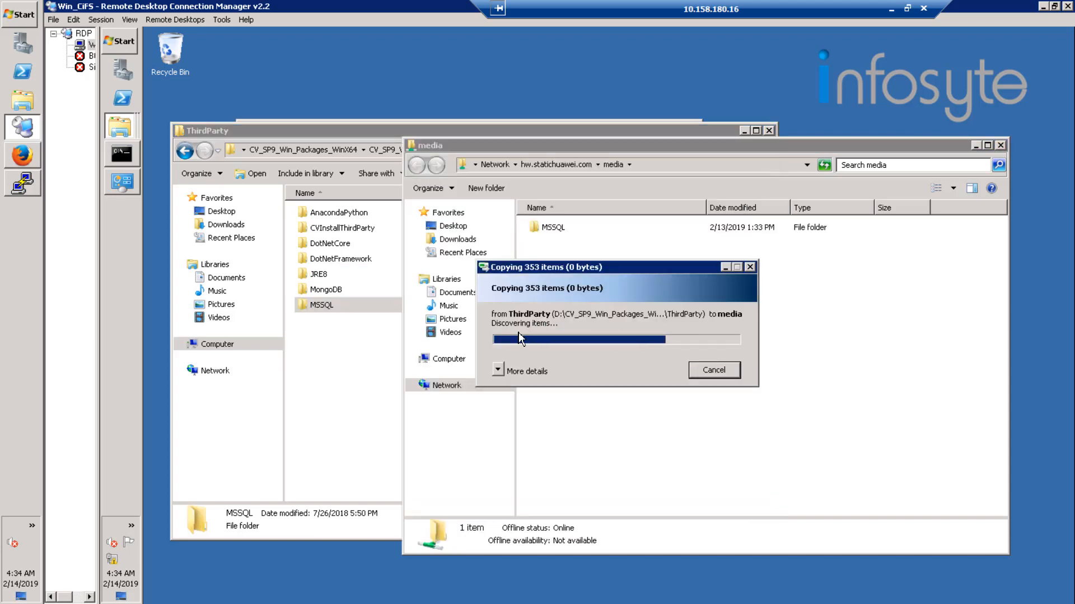
{"action": "left_click", "coordinate": [498, 372]}
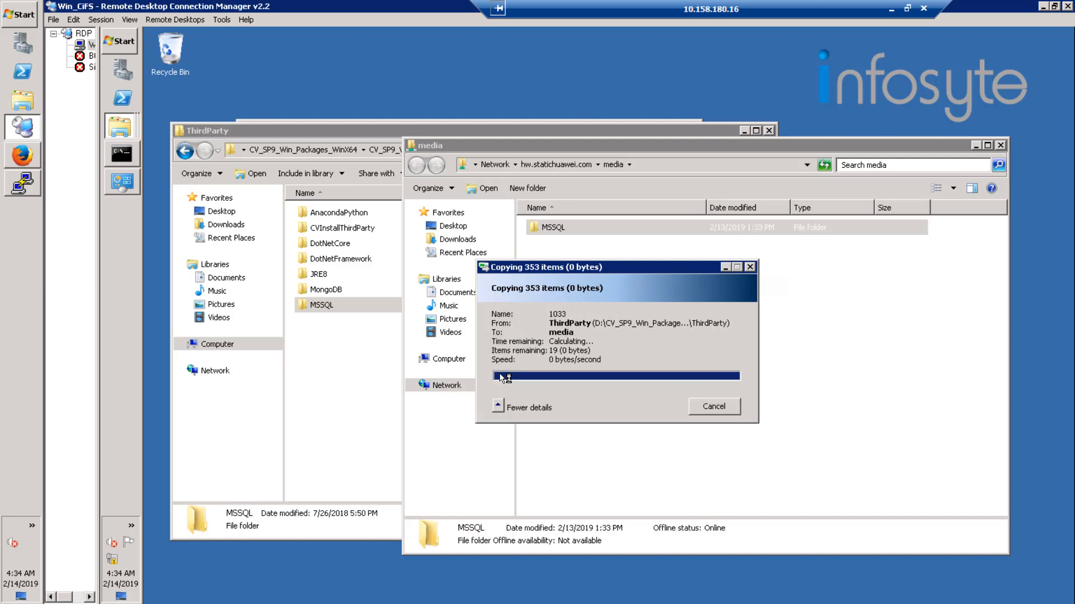
Check the size of the copied MSSQL folder on the media share in its properties.
{"action": "right_click", "coordinate": [556, 235]}
{"action": "left_click", "coordinate": [602, 459]}
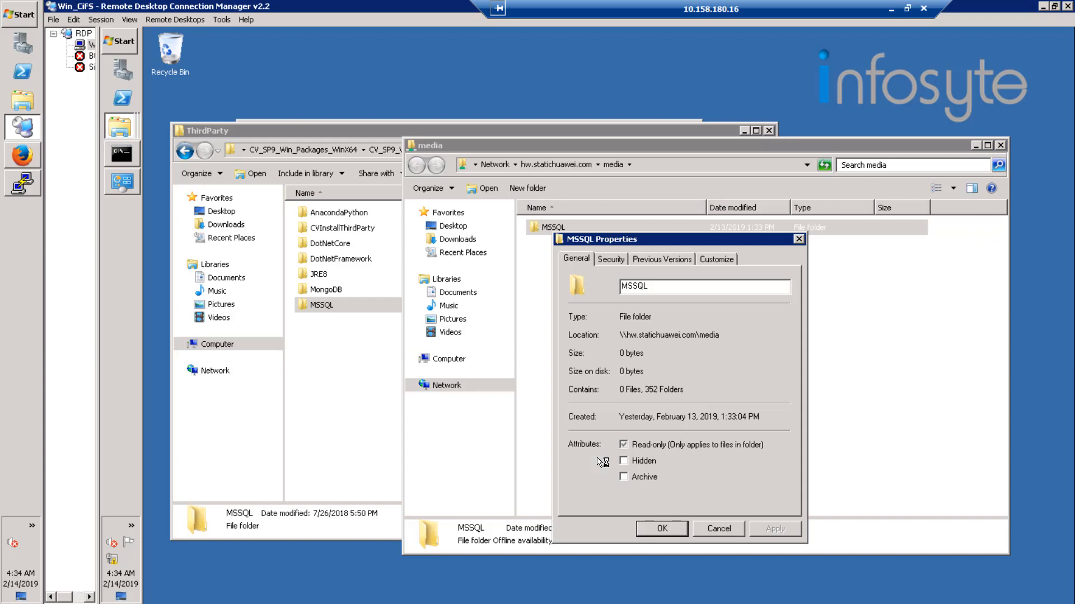
{"action": "double_click", "coordinate": [634, 354]}
{"action": "left_click", "coordinate": [682, 363]}
Check the size of the source MSSQL folder in ThirdParty in its properties, and close both folders' properties windows.
{"action": "right_click", "coordinate": [325, 307]}
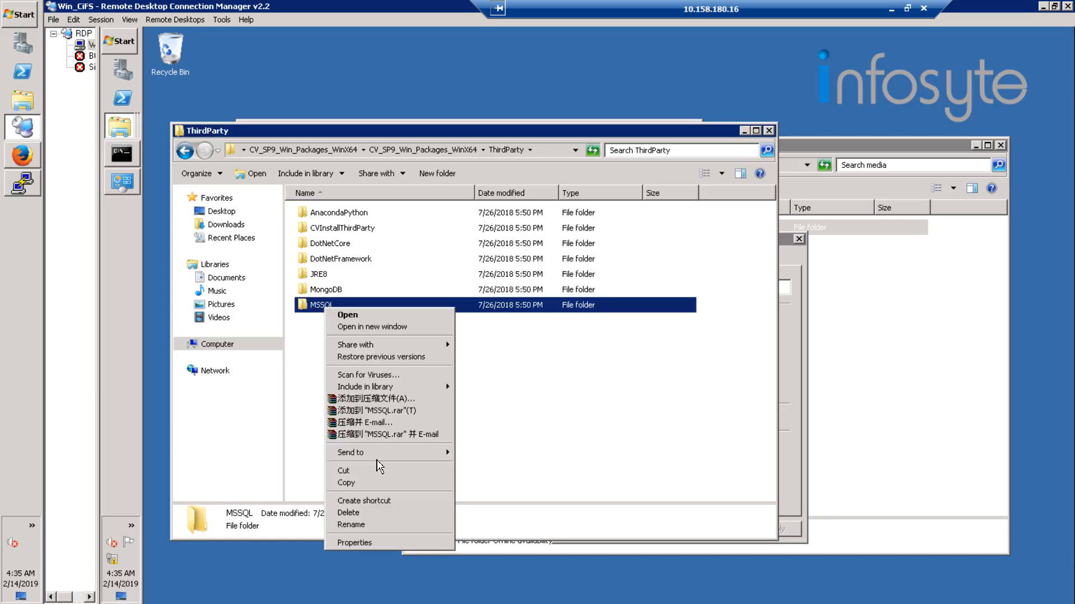
{"action": "left_click", "coordinate": [358, 542]}
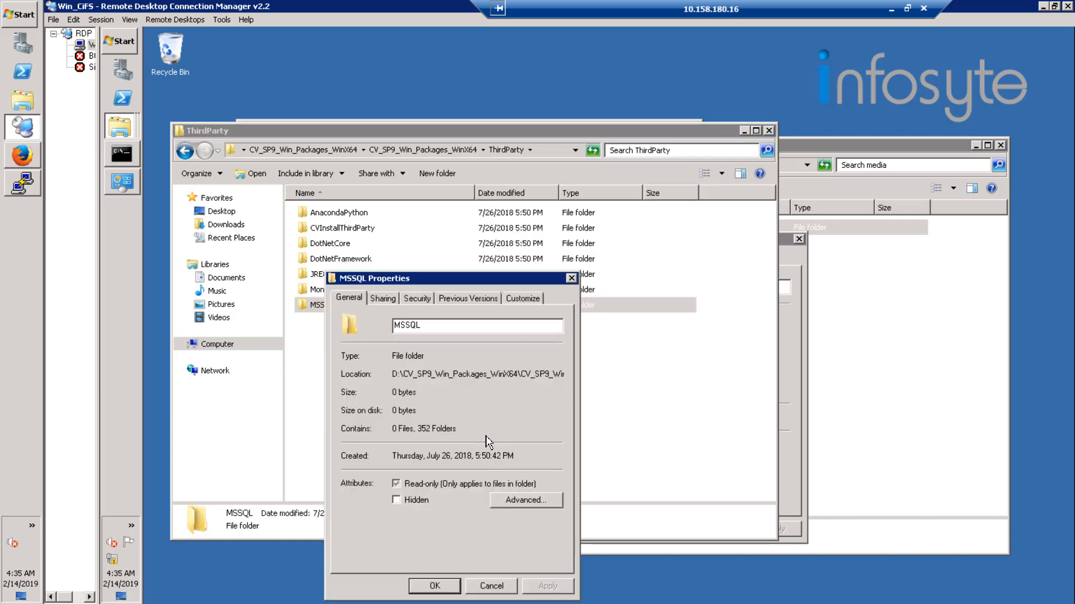
{"action": "left_click", "coordinate": [571, 278]}
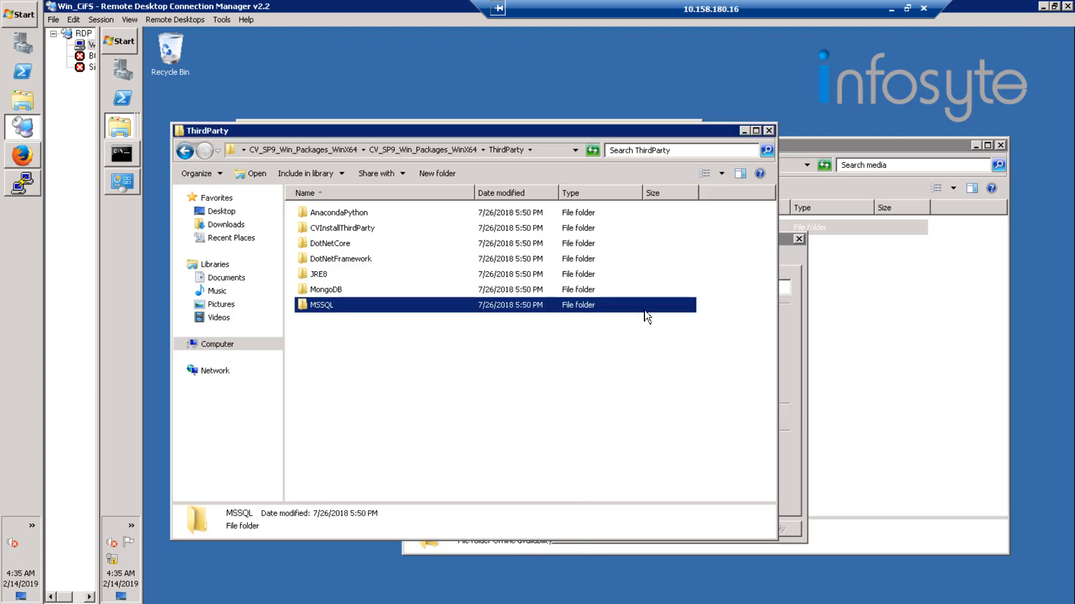
{"action": "left_click", "coordinate": [799, 240]}
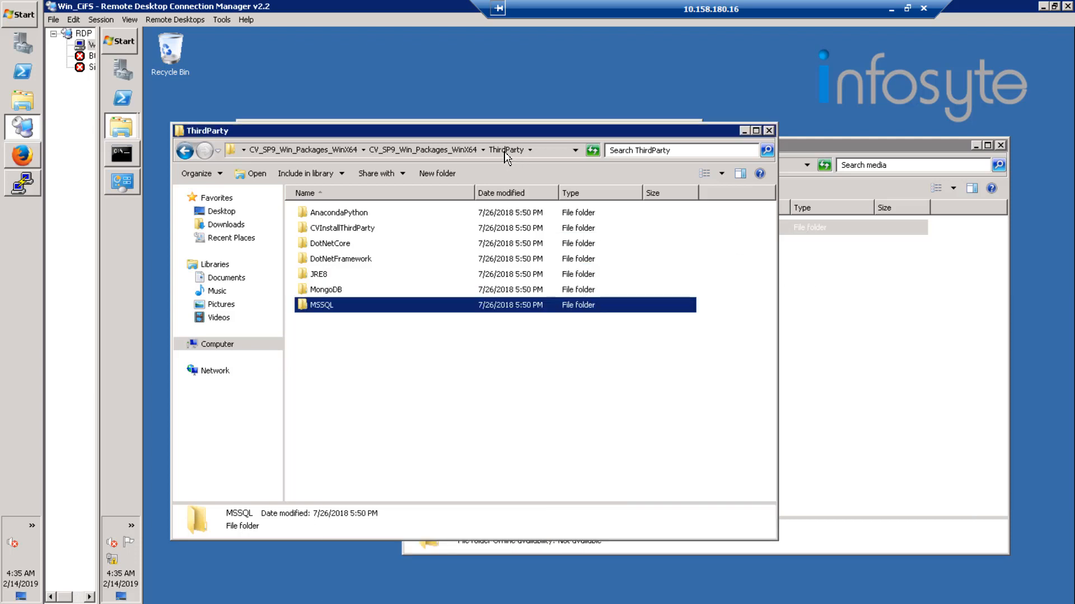
Go up to the top-level CV_SP9_Win_Packages_WinX64 folder on D: and try to copy BinaryPayload to the media share.
{"action": "left_click", "coordinate": [354, 151]}
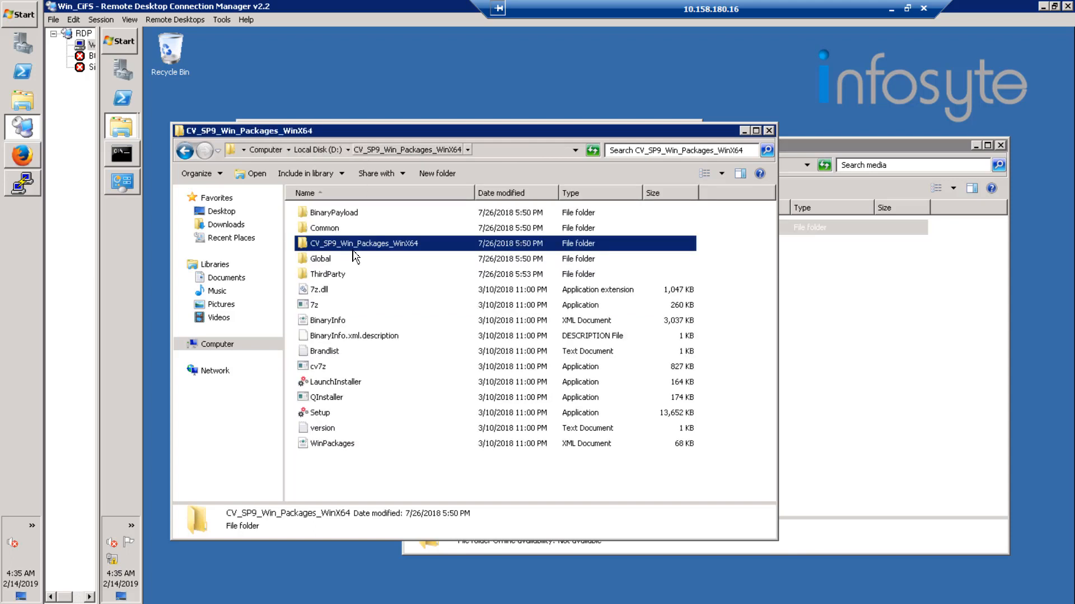
{"action": "left_click", "coordinate": [348, 215]}
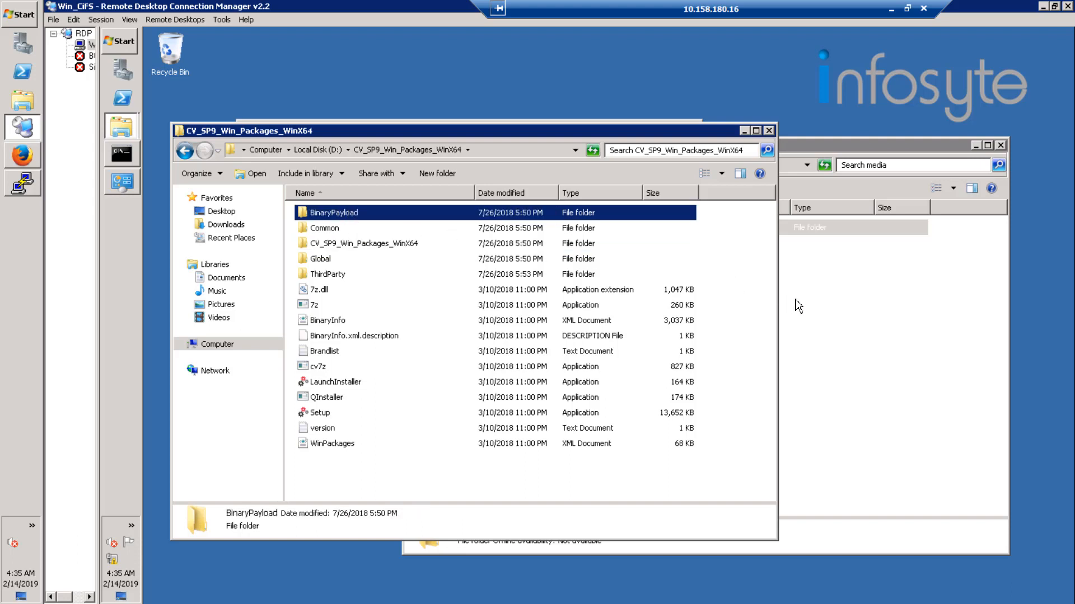
{"action": "left_click_drag", "start_coordinate": [798, 305], "coordinate": [798, 307]}
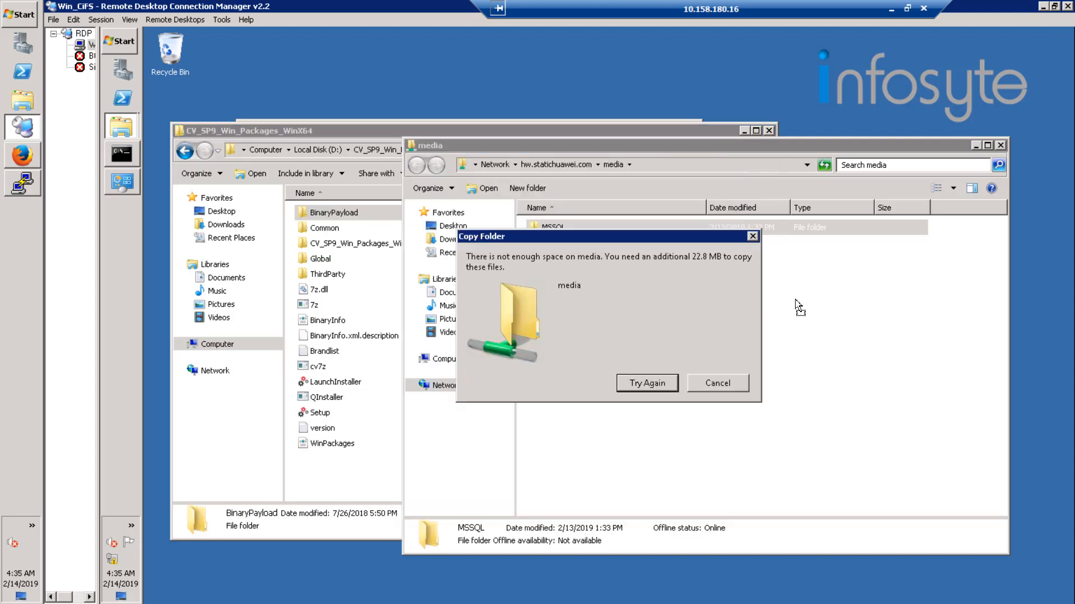
{"action": "left_click", "coordinate": [719, 385]}
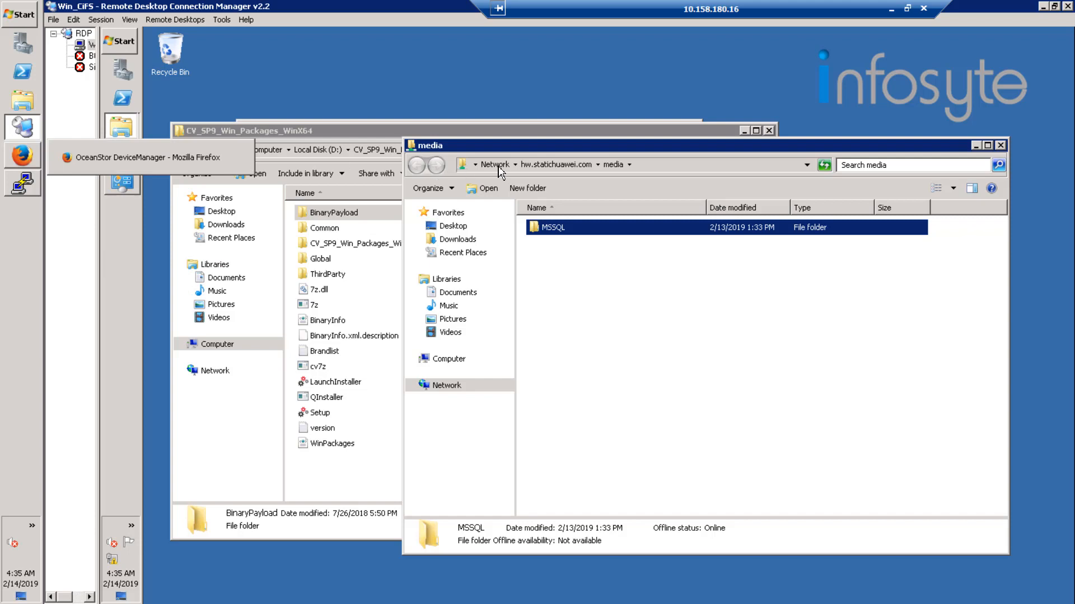
Check the general properties of the media share under hw.statichuawei.com.
{"action": "left_click", "coordinate": [558, 165]}
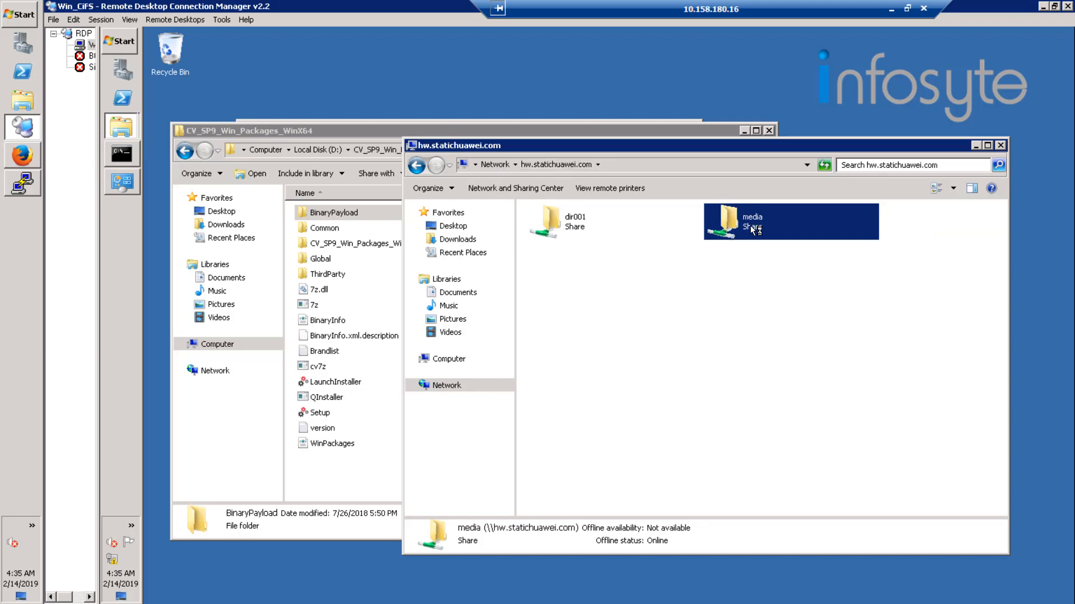
{"action": "right_click", "coordinate": [750, 226]}
{"action": "left_click", "coordinate": [780, 414]}
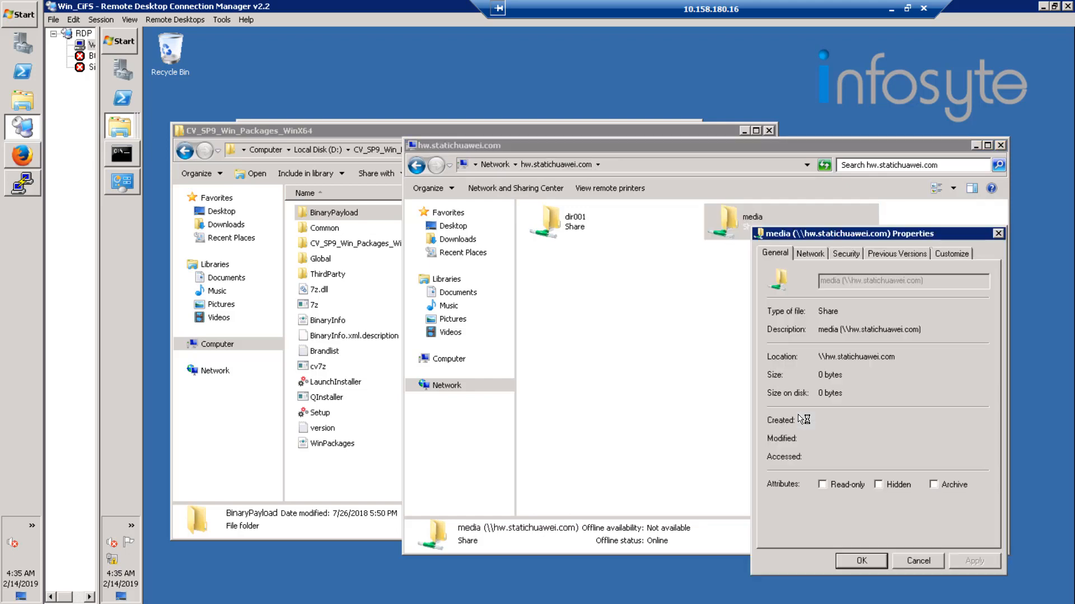
{"action": "left_click", "coordinate": [910, 560]}
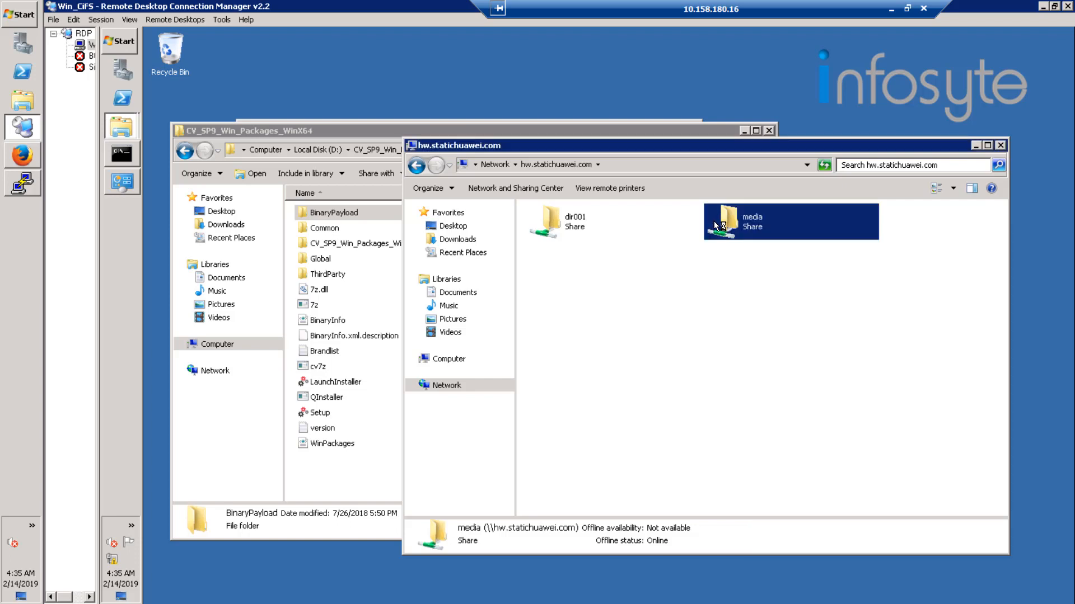
Map the media share on hw.statichuawei.com as network drive Z: with Reconnect at logon enabled.
{"action": "right_click", "coordinate": [715, 223]}
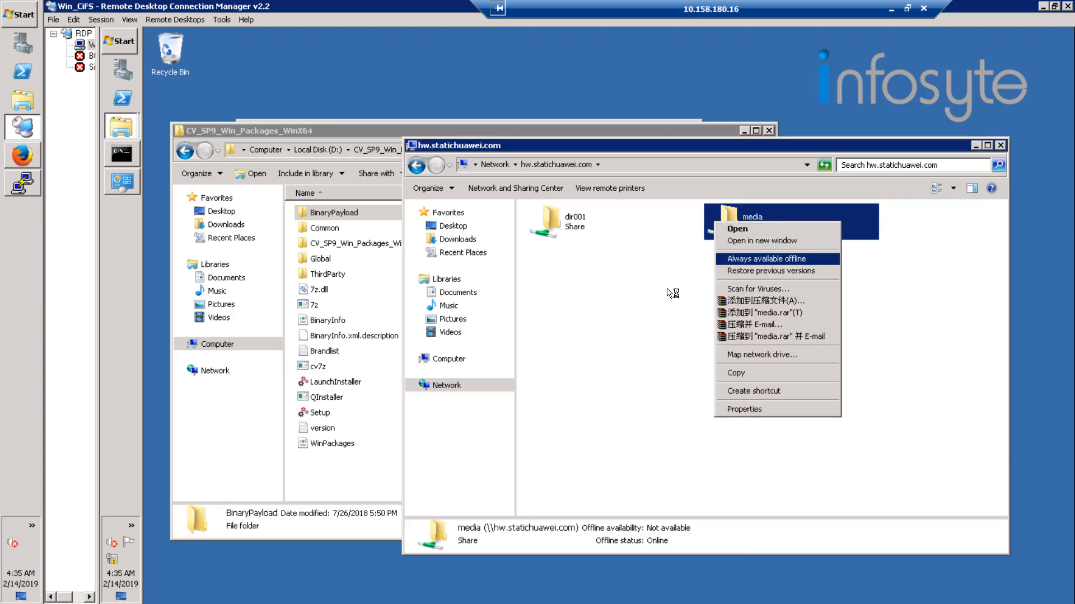
{"action": "left_click", "coordinate": [672, 292]}
{"action": "right_click", "coordinate": [744, 231]}
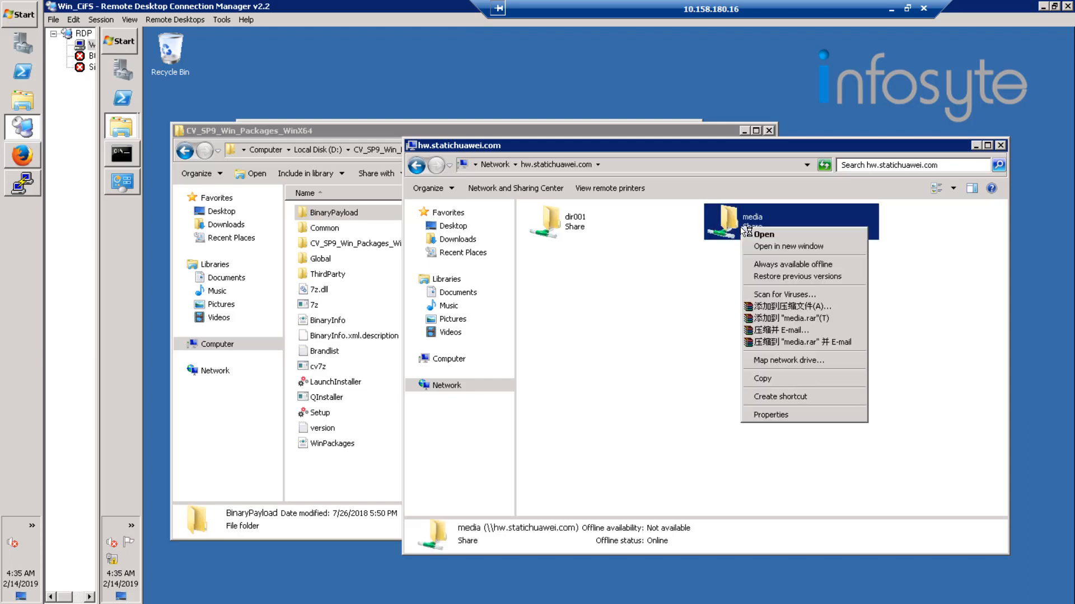
{"action": "left_click", "coordinate": [803, 365]}
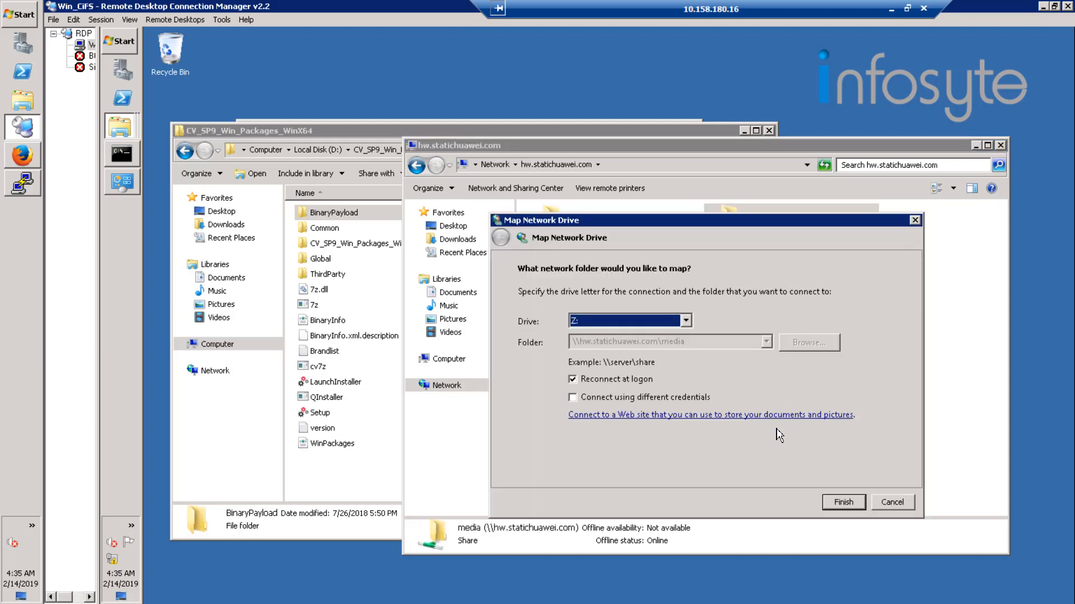
{"action": "left_click", "coordinate": [842, 503]}
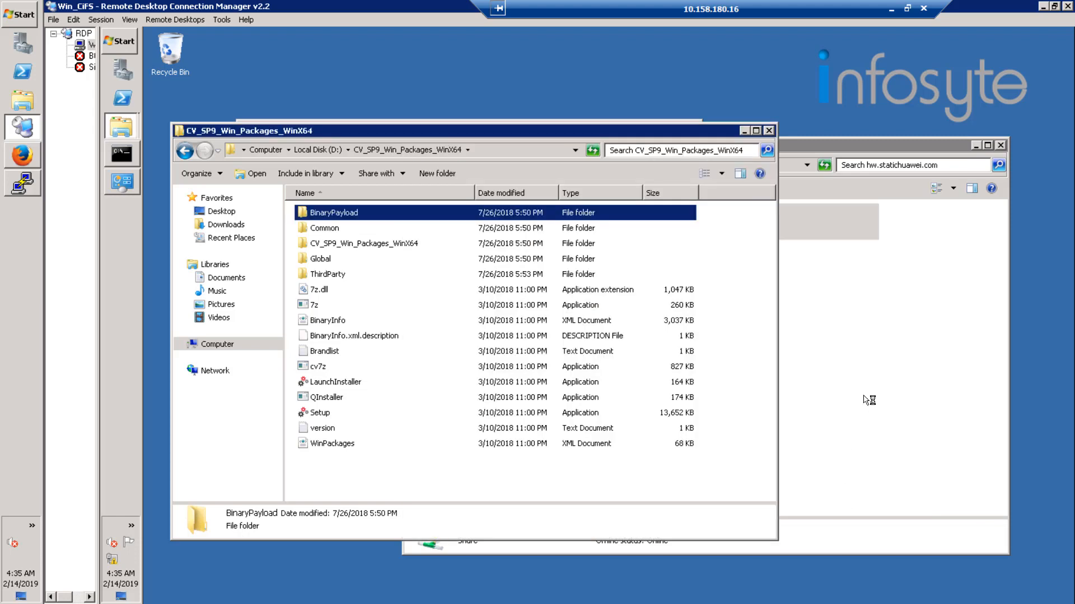
Examine the used and free space of network drive Z: in the Computer view.
{"action": "left_click", "coordinate": [864, 400]}
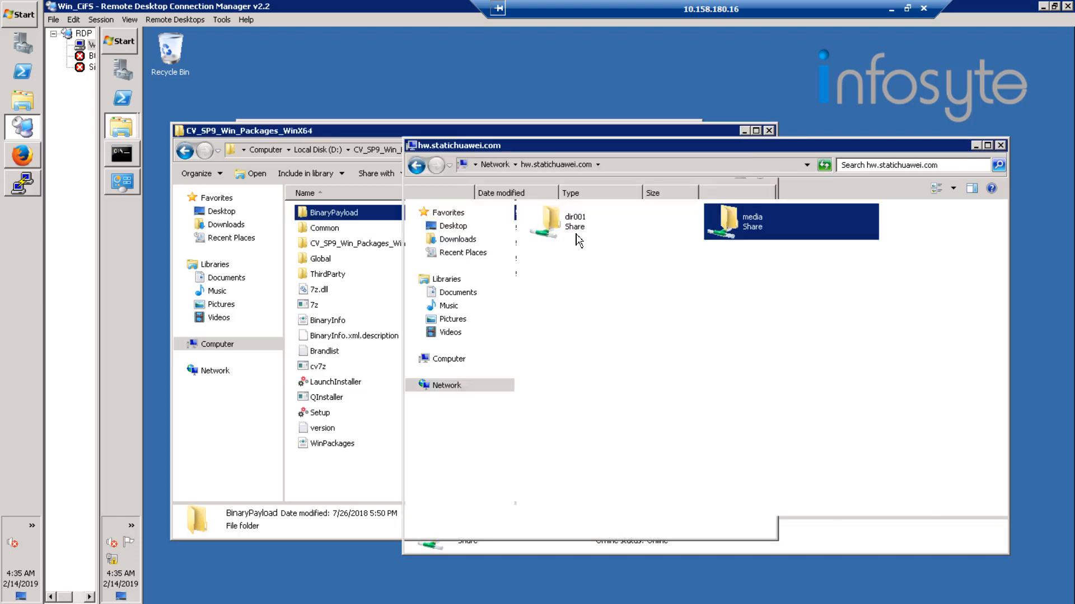
{"action": "left_click", "coordinate": [445, 362]}
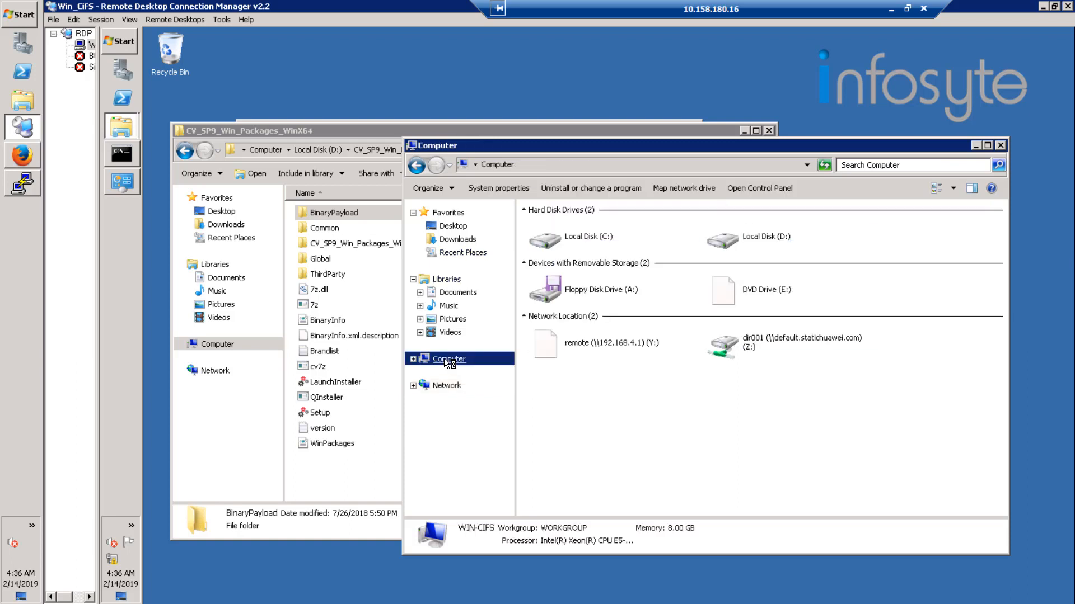
{"action": "left_click", "coordinate": [786, 345]}
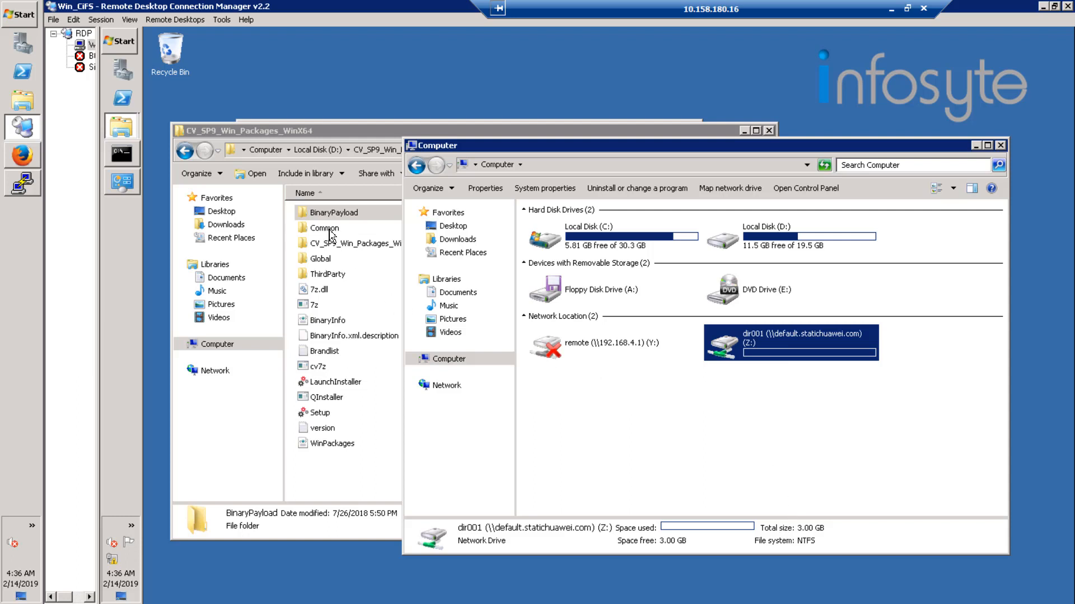
Copy files 1 through 5484 from the BinaryPayload folder to network drive Z:.
{"action": "left_click", "coordinate": [335, 212]}
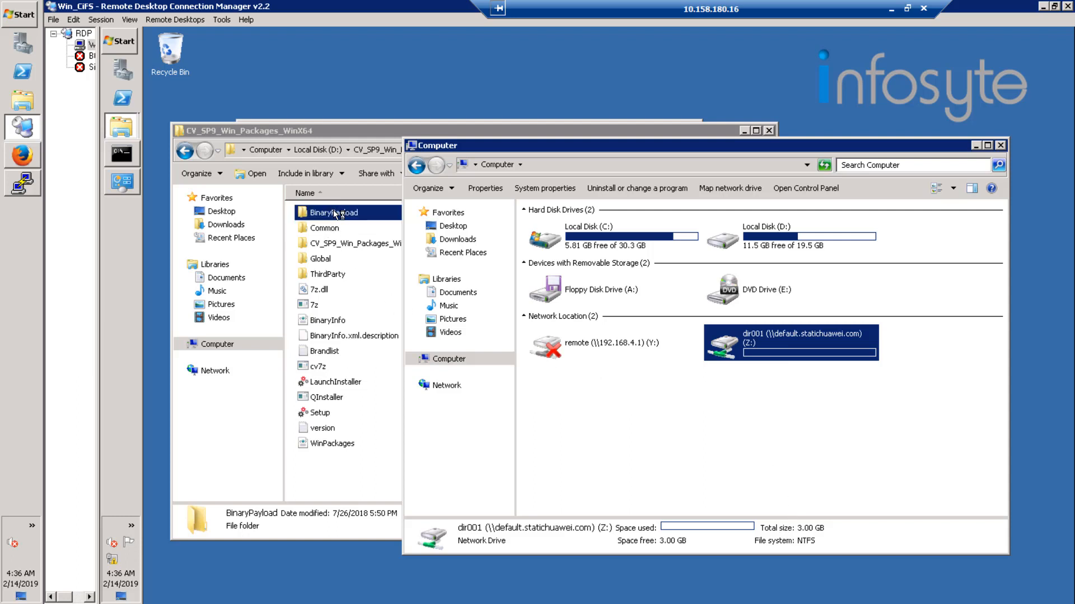
{"action": "double_click", "coordinate": [334, 212]}
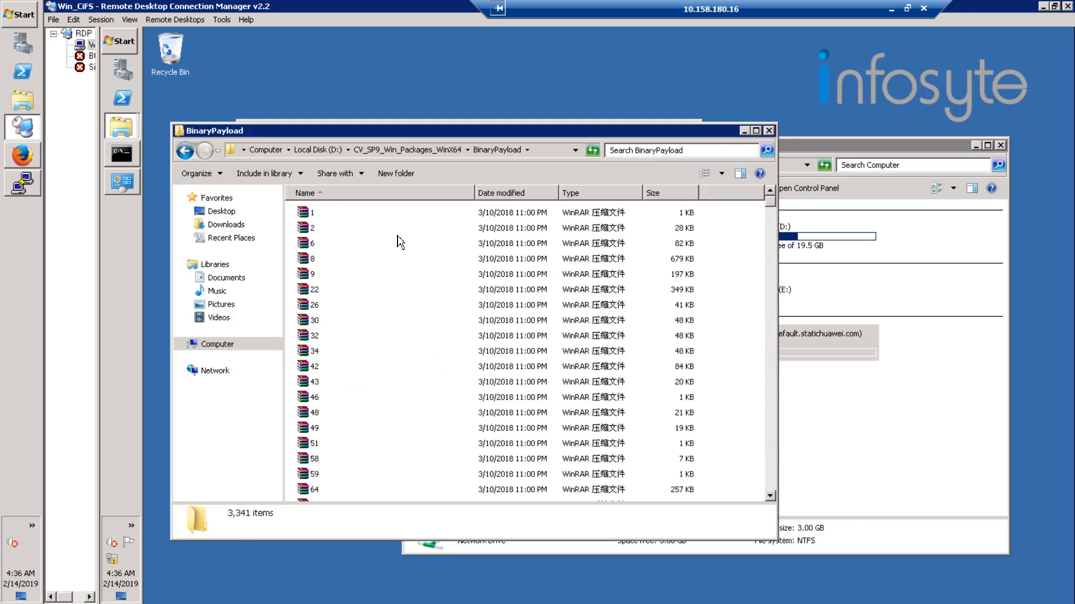
{"action": "left_click", "coordinate": [323, 216]}
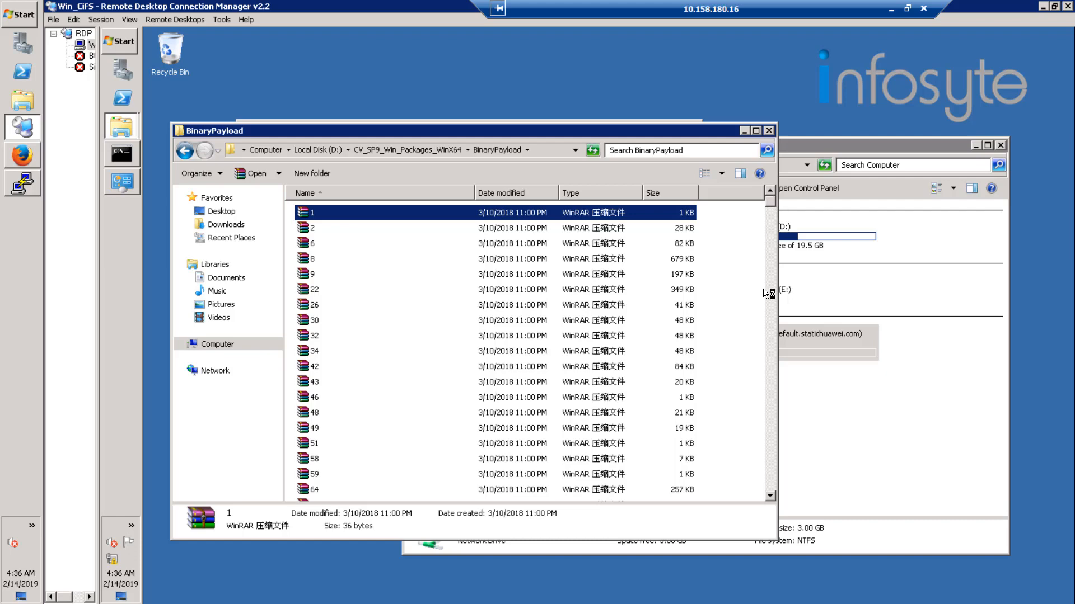
{"action": "left_click", "coordinate": [770, 351]}
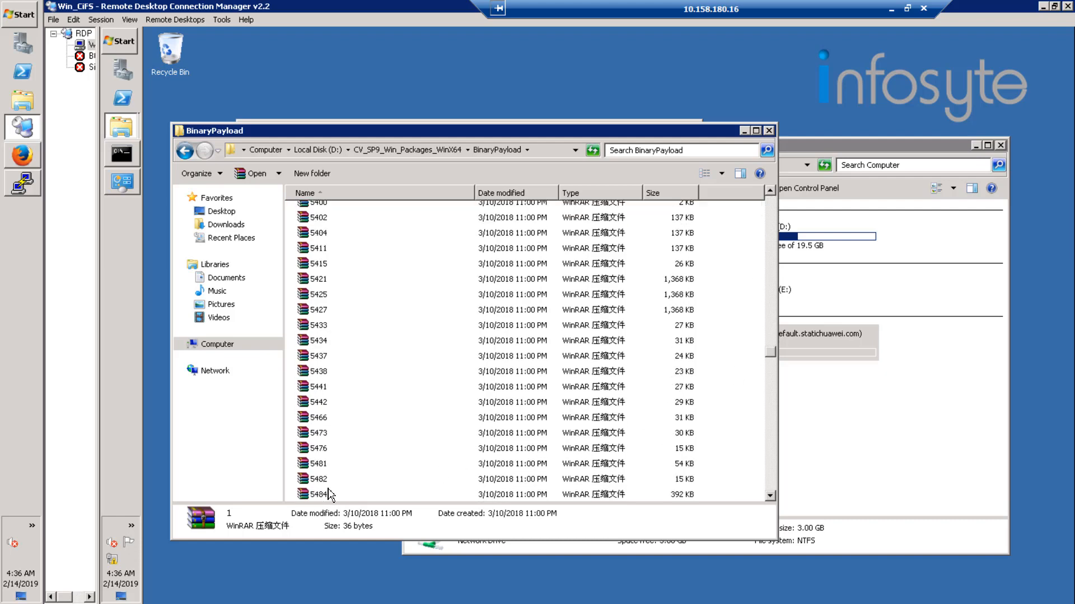
{"action": "key", "text": "ctrl+a"}
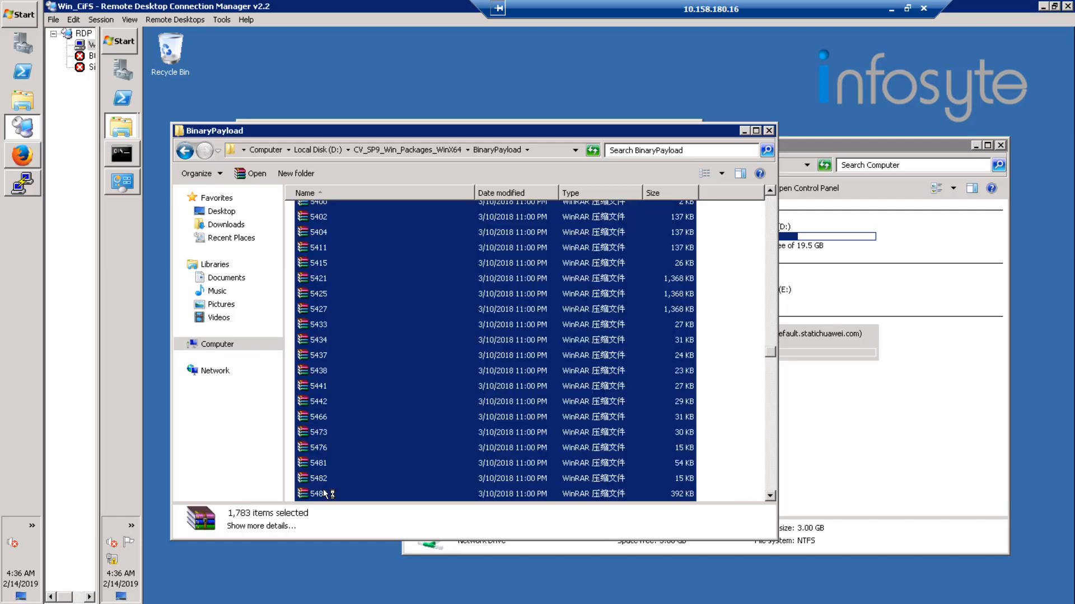
{"action": "left_click_drag", "start_coordinate": [777, 361], "coordinate": [770, 256]}
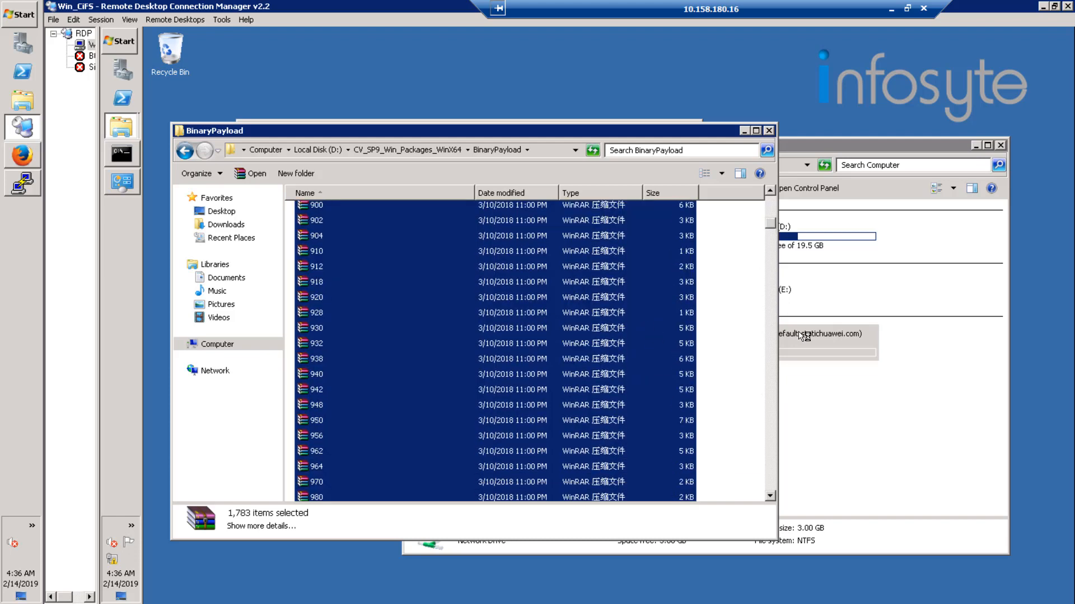
{"action": "left_click_drag", "start_coordinate": [804, 336], "coordinate": [794, 353]}
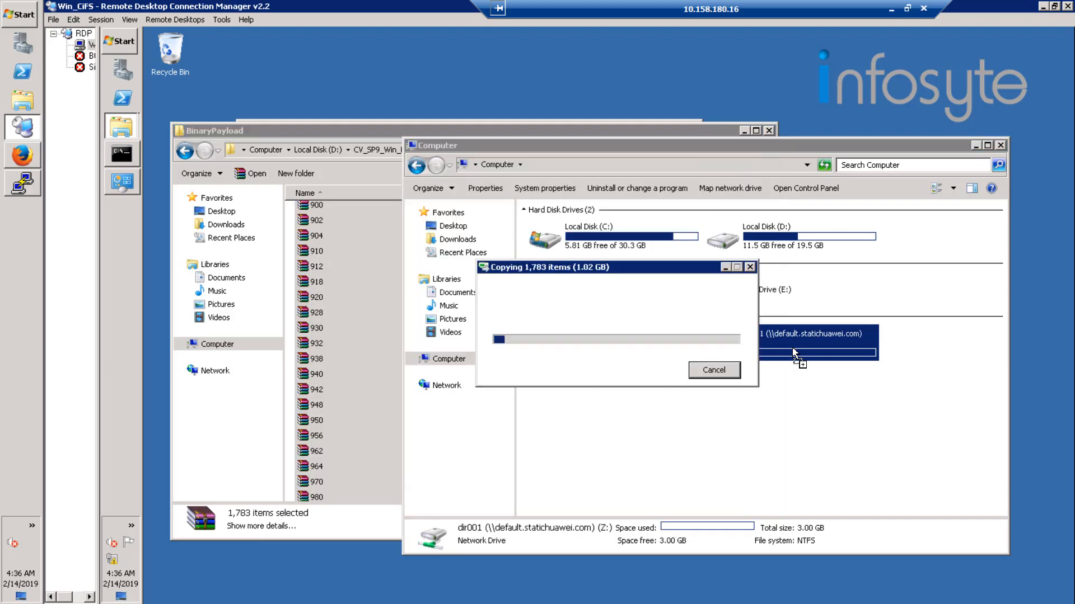
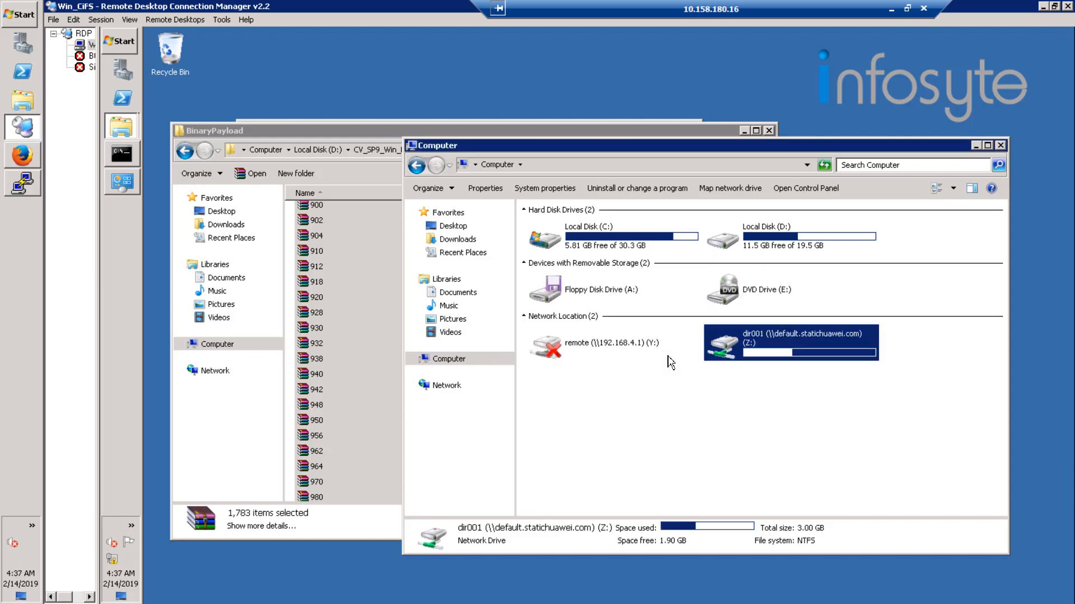
Check network drive Z:'s free space and the refreshed usage of the everyone quota on /media in OceanStor DeviceManager's InfoAllocator.
{"action": "left_click", "coordinate": [787, 403]}
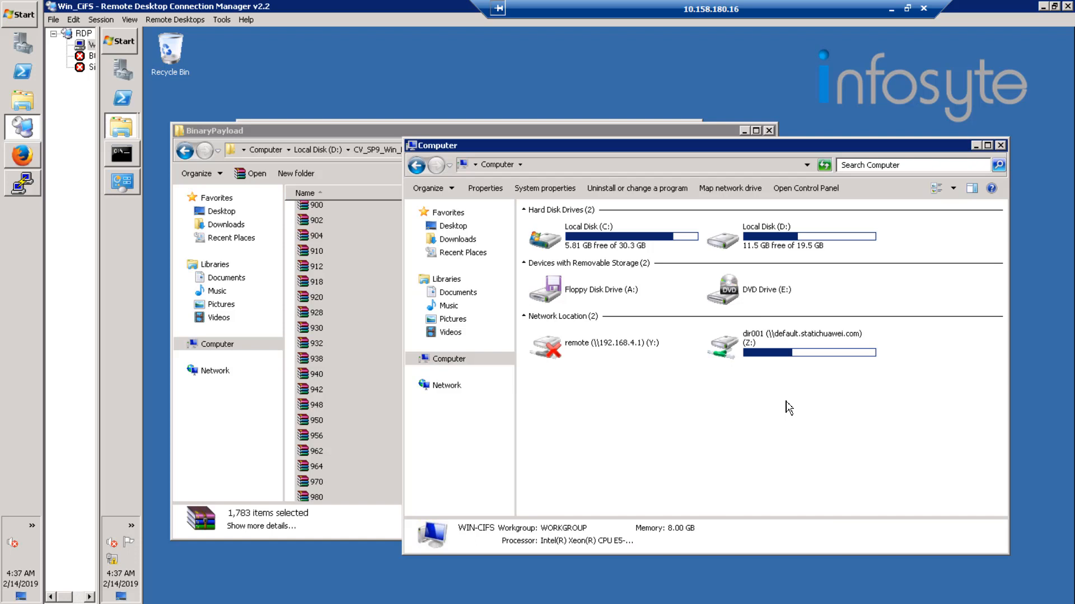
{"action": "left_click", "coordinate": [777, 354]}
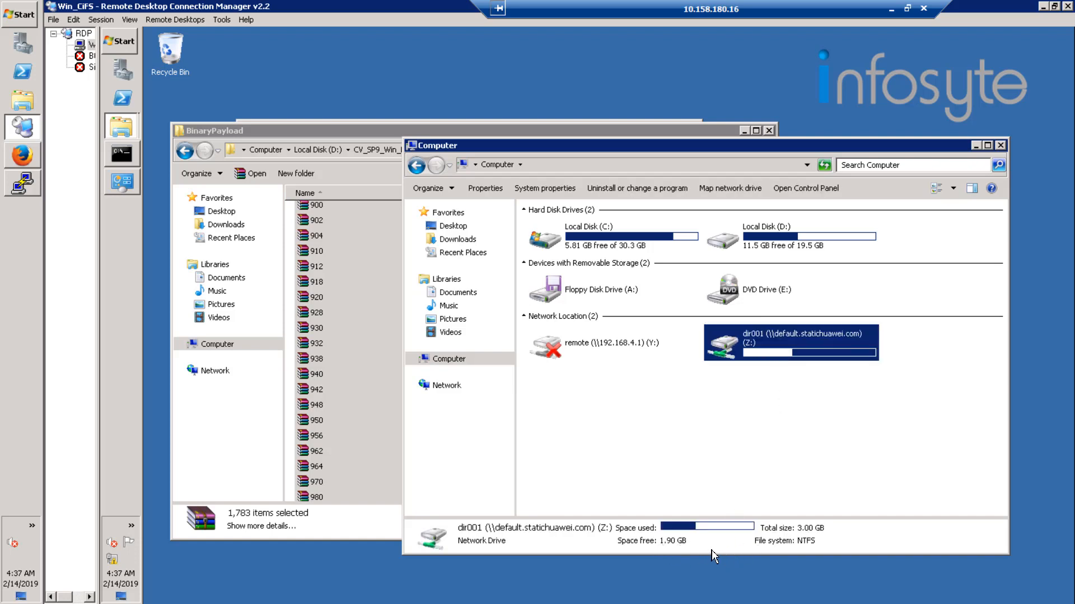
{"action": "left_click", "coordinate": [23, 157]}
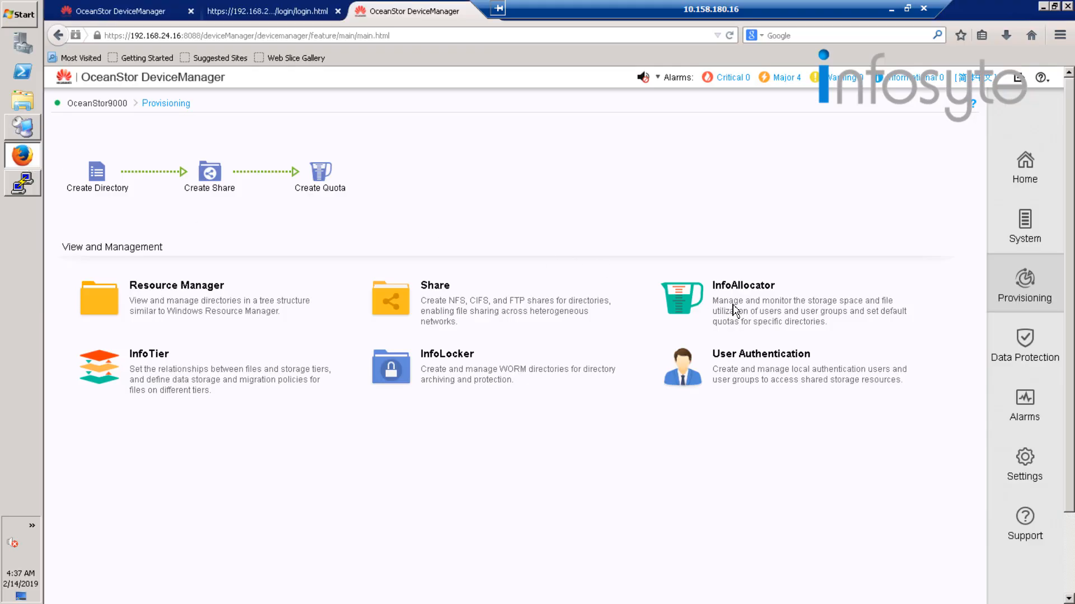
{"action": "left_click", "coordinate": [734, 308]}
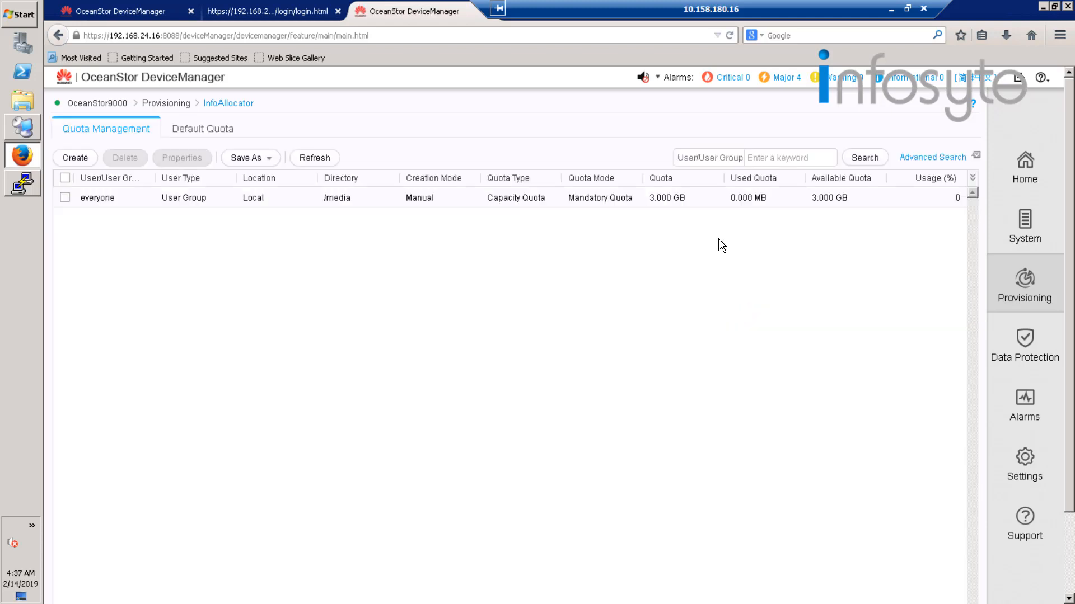
{"action": "left_click", "coordinate": [677, 200]}
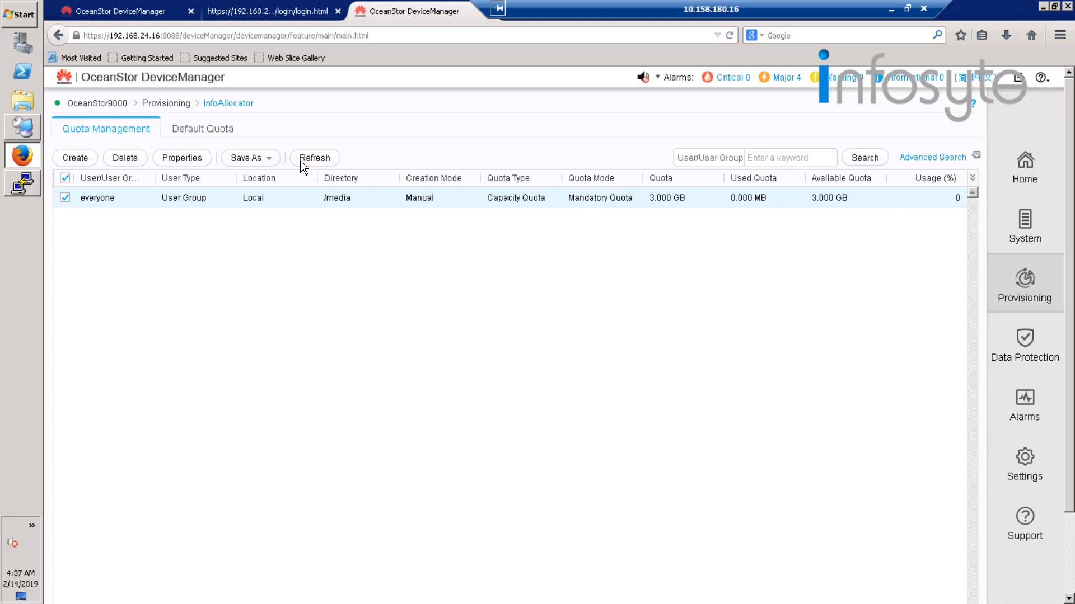
{"action": "left_click", "coordinate": [305, 159]}
{"action": "left_click", "coordinate": [306, 163]}
{"action": "left_click", "coordinate": [314, 158]}
{"action": "left_click", "coordinate": [314, 158]}
Start a timing snapshot policy under Data Protection and prefix its default name with media_.
{"action": "left_click", "coordinate": [176, 105]}
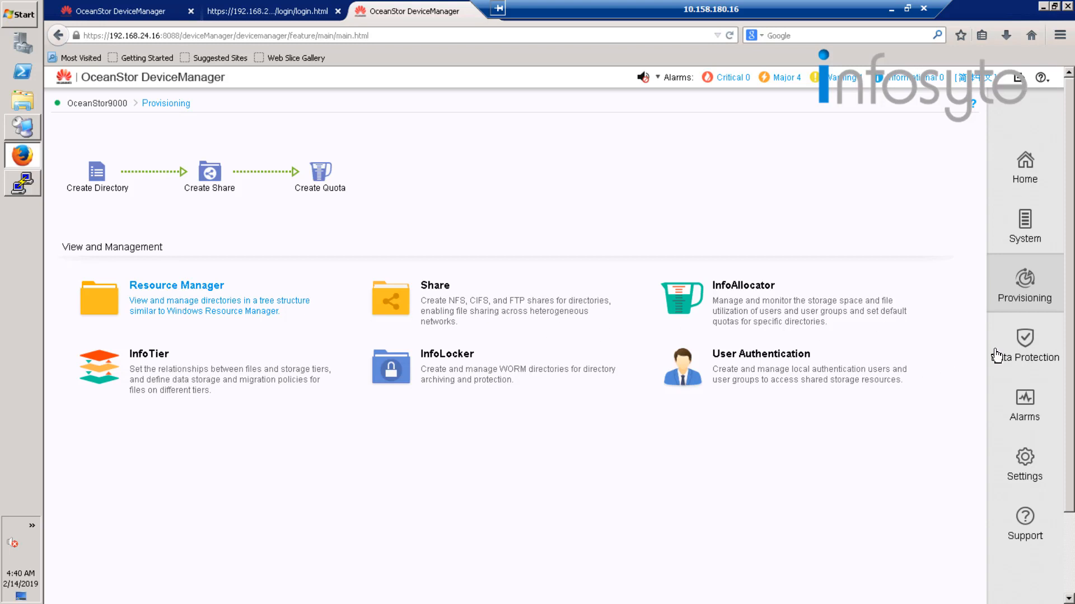
{"action": "left_click", "coordinate": [1029, 350]}
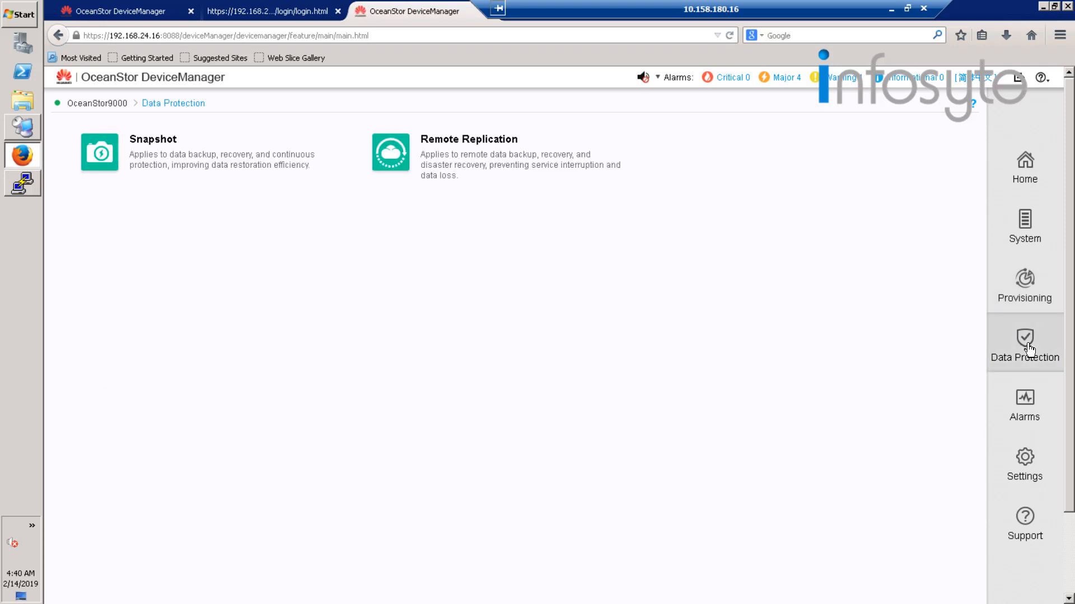
{"action": "left_click", "coordinate": [142, 145]}
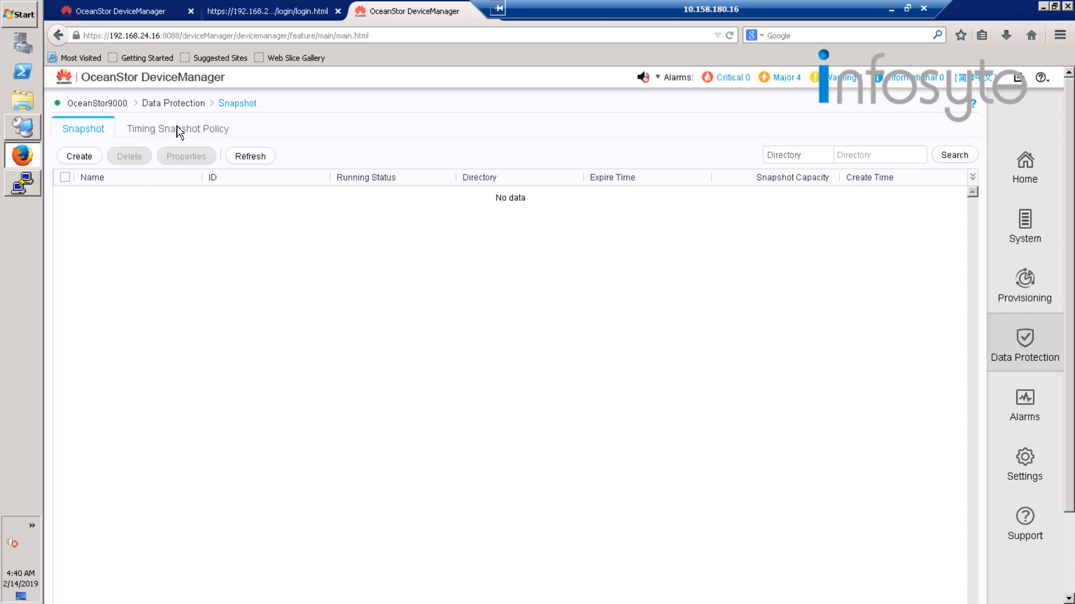
{"action": "left_click", "coordinate": [178, 130]}
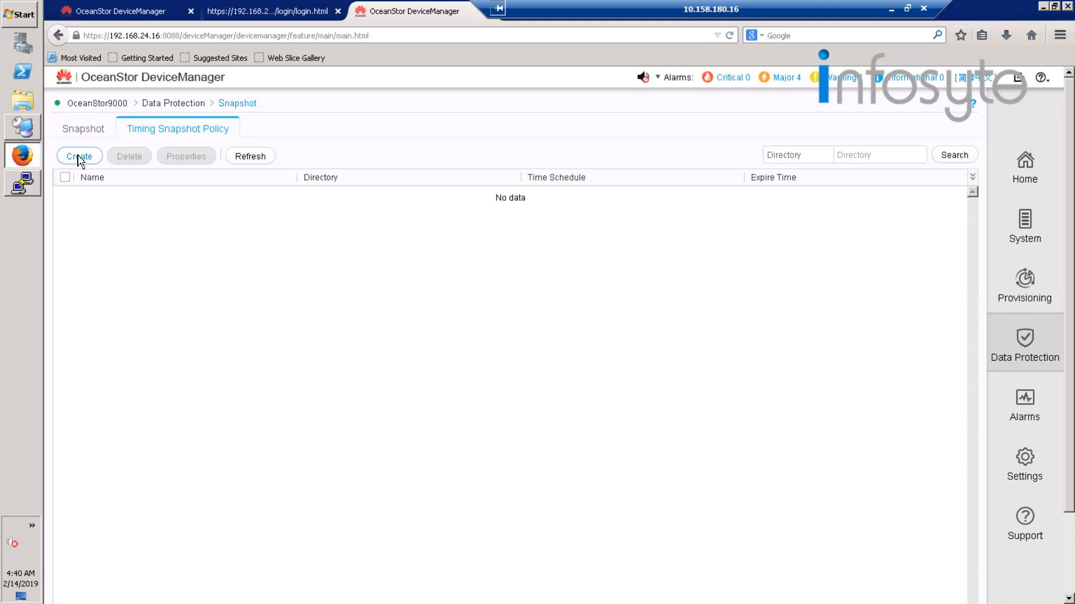
{"action": "left_click", "coordinate": [79, 158]}
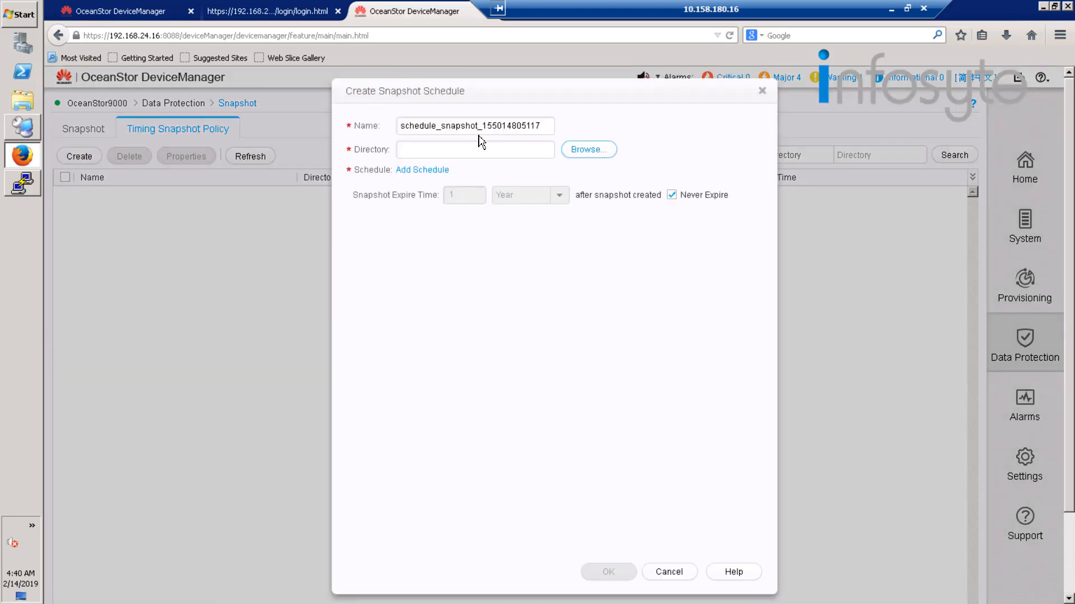
{"action": "left_click", "coordinate": [407, 124]}
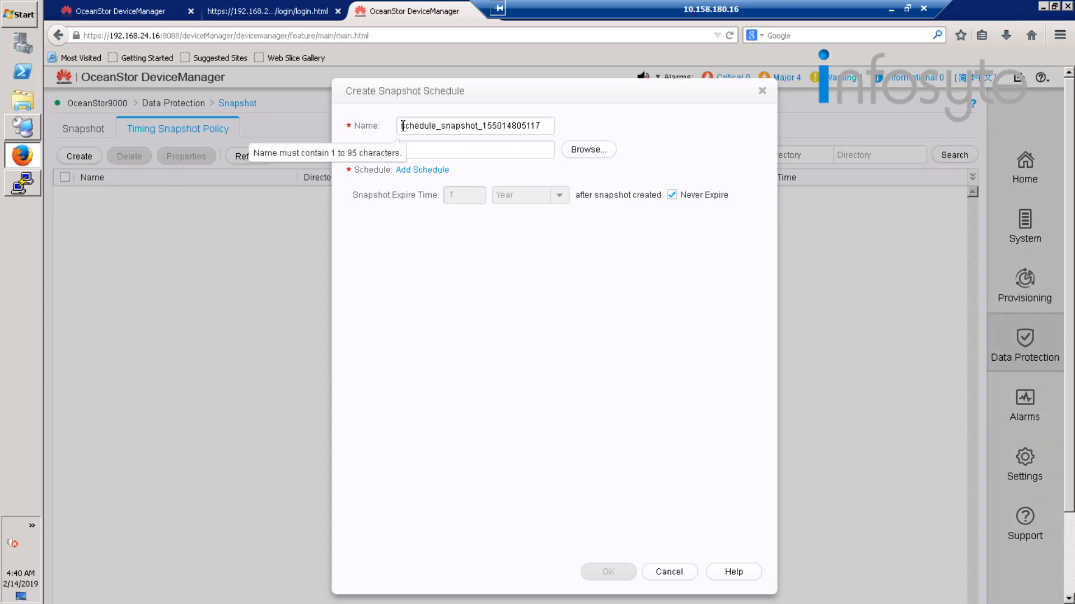
{"action": "left_click", "coordinate": [404, 126]}
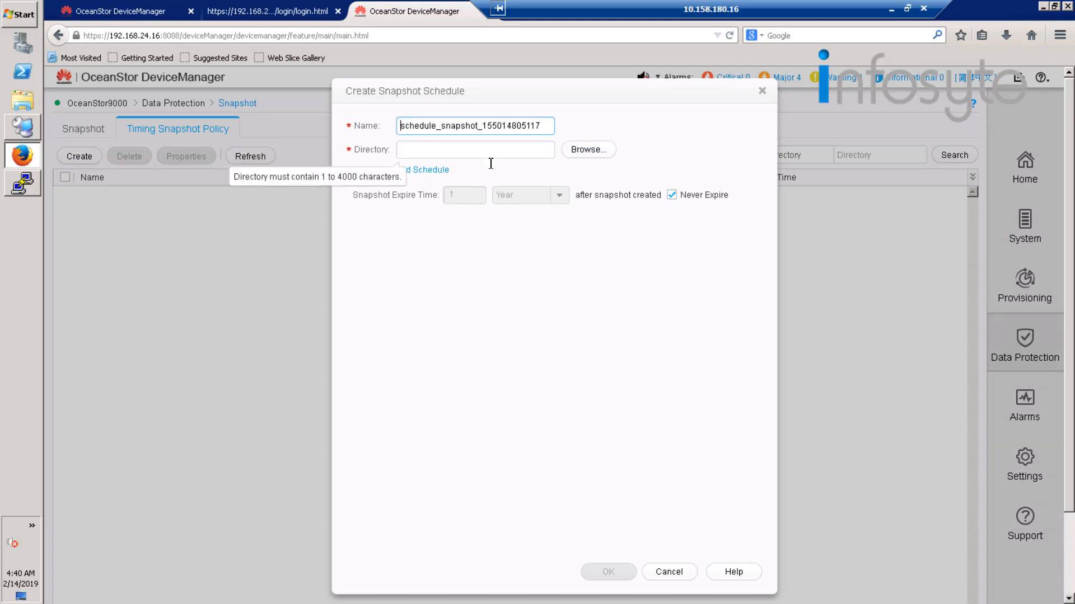
{"action": "type", "text": "media_"}
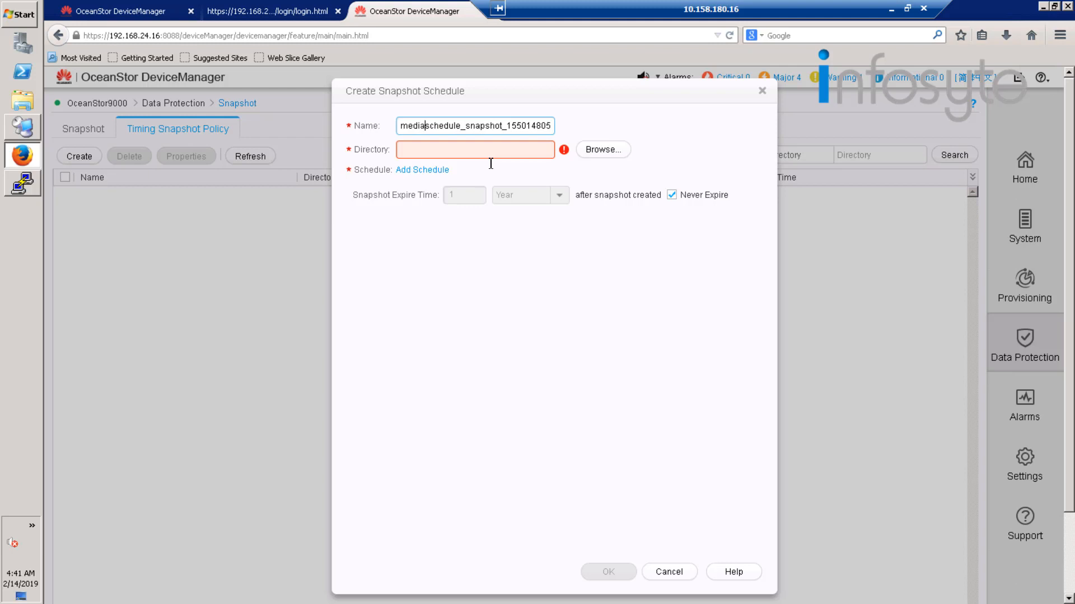
Set the snapshot schedule's directory to /media.
{"action": "left_click", "coordinate": [603, 151]}
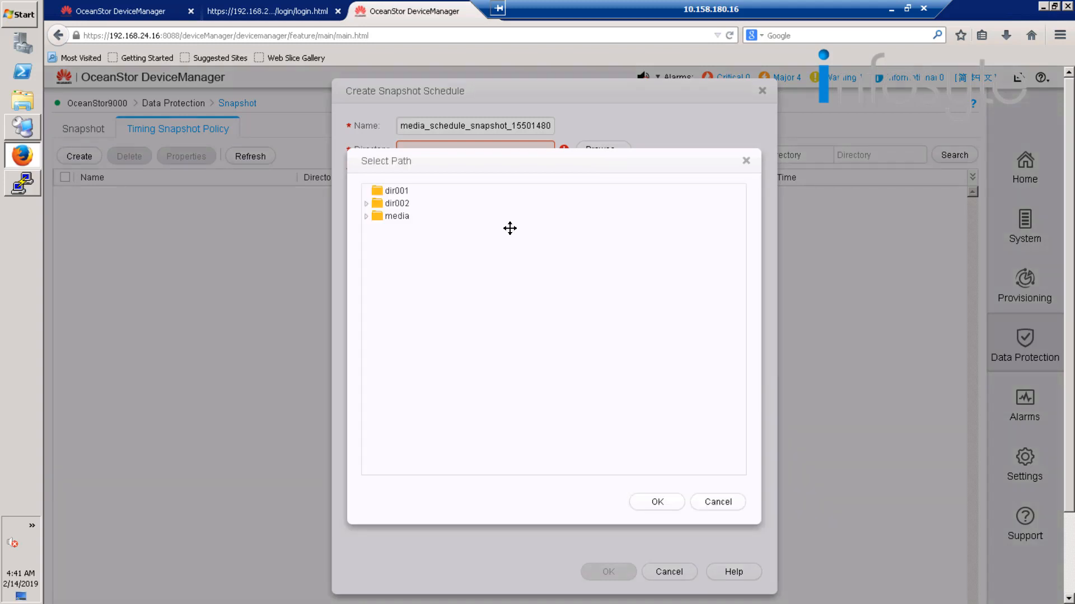
{"action": "left_click", "coordinate": [400, 216]}
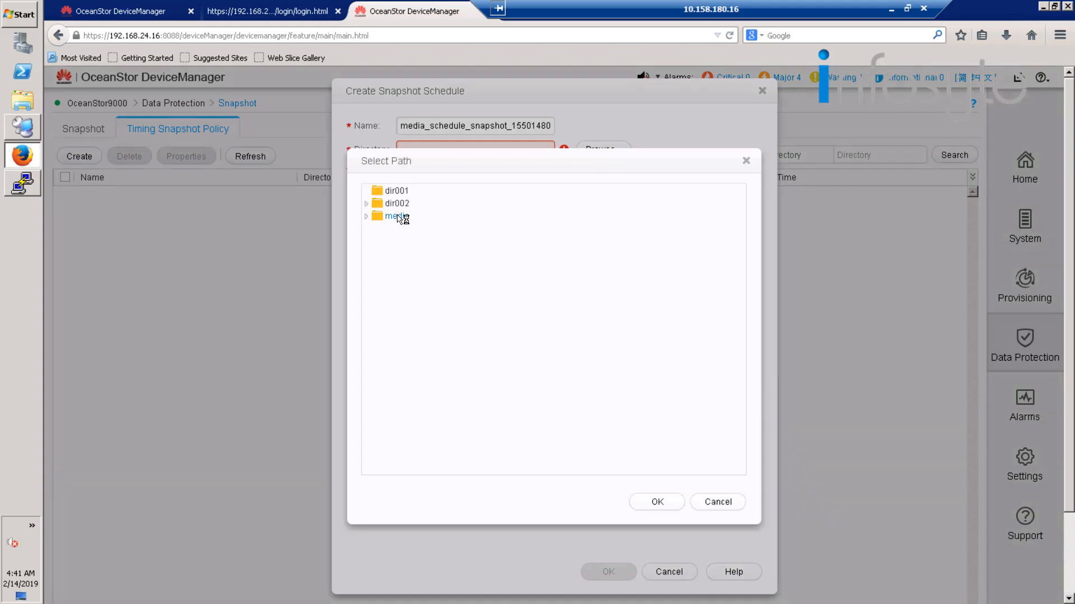
{"action": "left_click", "coordinate": [657, 502]}
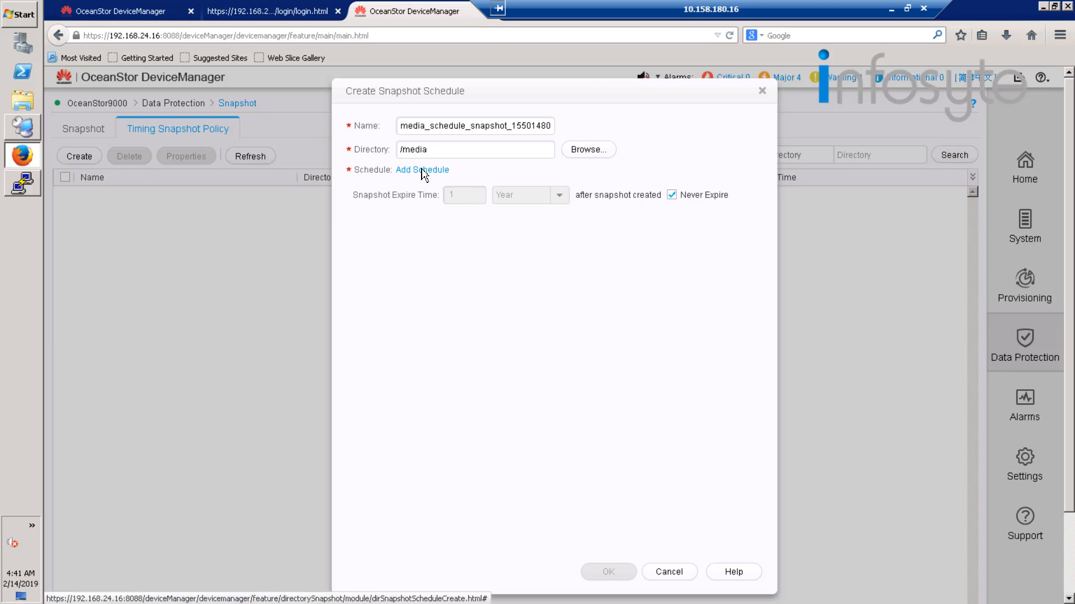
Add an Every Day schedule to the snapshot policy at 08:00, 12:00 and 16:00.
{"action": "left_click", "coordinate": [422, 170]}
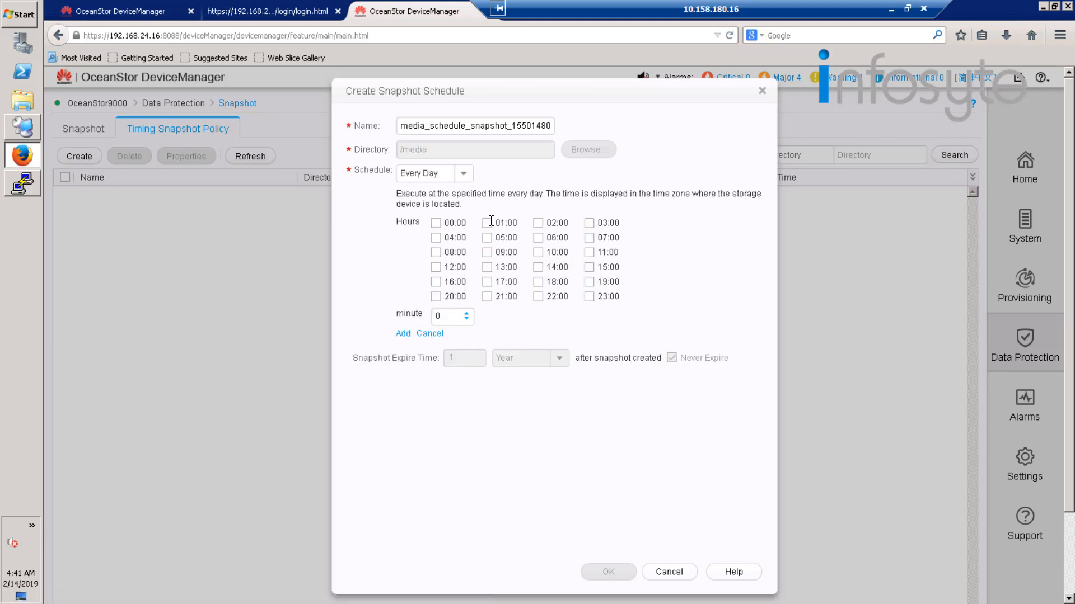
{"action": "left_click", "coordinate": [438, 253]}
{"action": "left_click", "coordinate": [437, 268]}
{"action": "left_click", "coordinate": [437, 283]}
{"action": "left_click", "coordinate": [404, 335]}
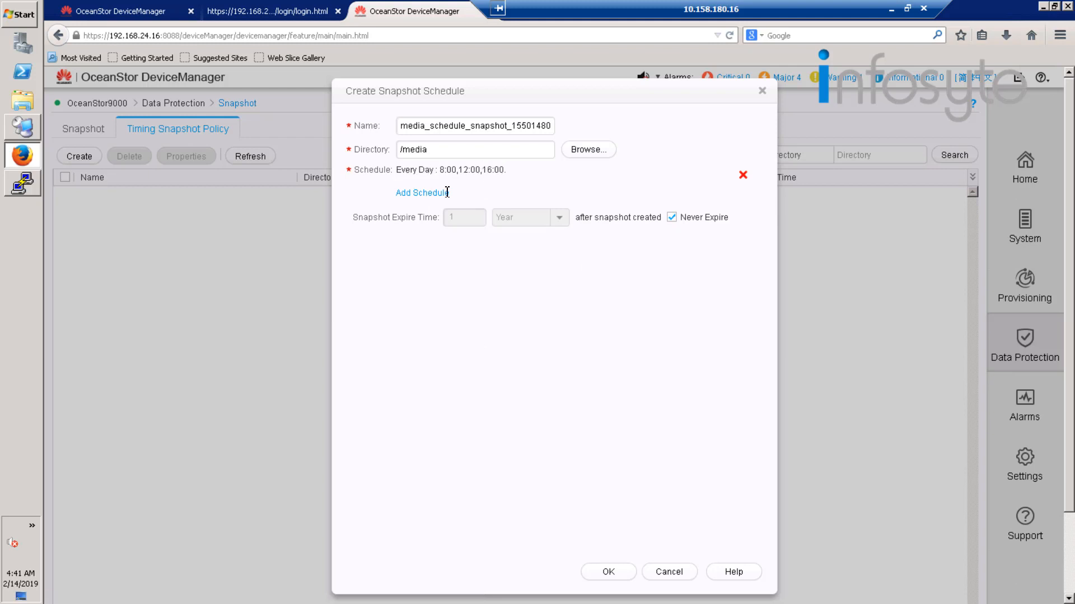
Add an Every Week schedule for Friday at 18:00 and create the never-expiring snapshot policy.
{"action": "left_click", "coordinate": [430, 193]}
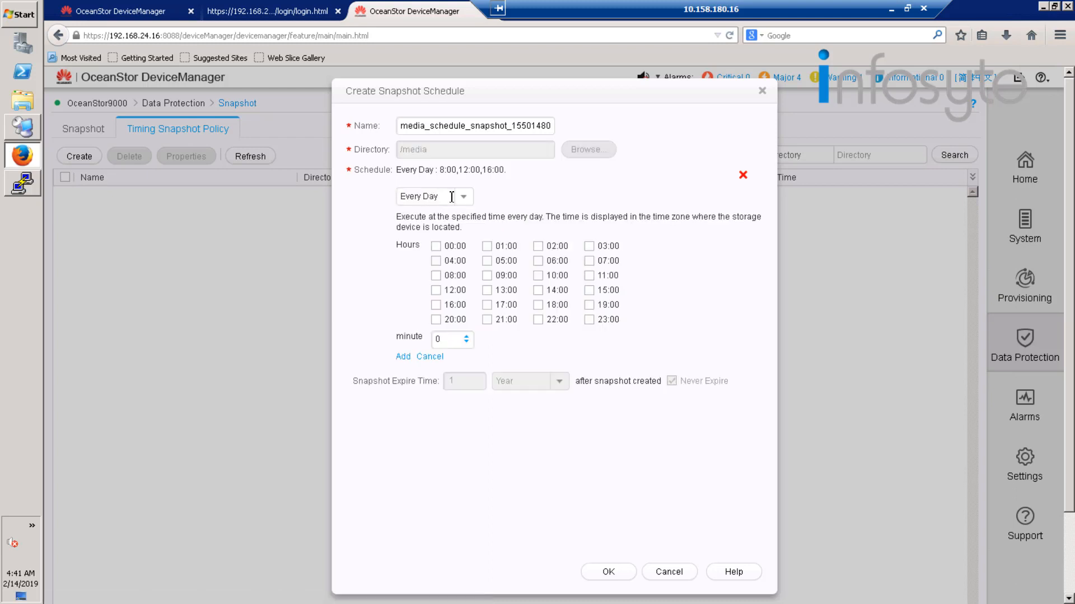
{"action": "left_click", "coordinate": [464, 199]}
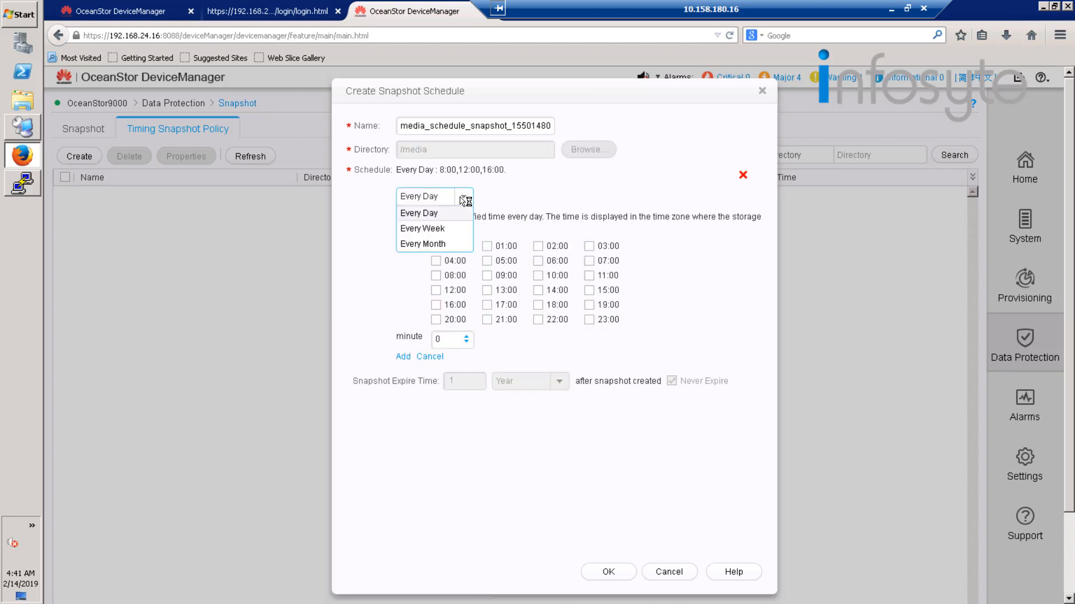
{"action": "left_click", "coordinate": [446, 229]}
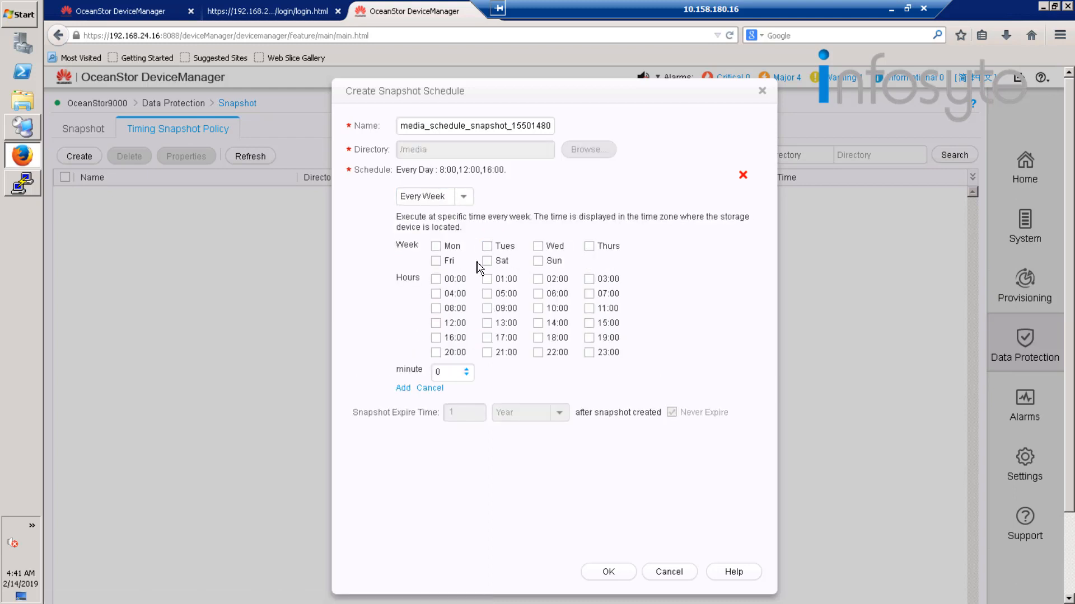
{"action": "left_click", "coordinate": [441, 262]}
{"action": "left_click", "coordinate": [538, 338]}
{"action": "left_click", "coordinate": [403, 388]}
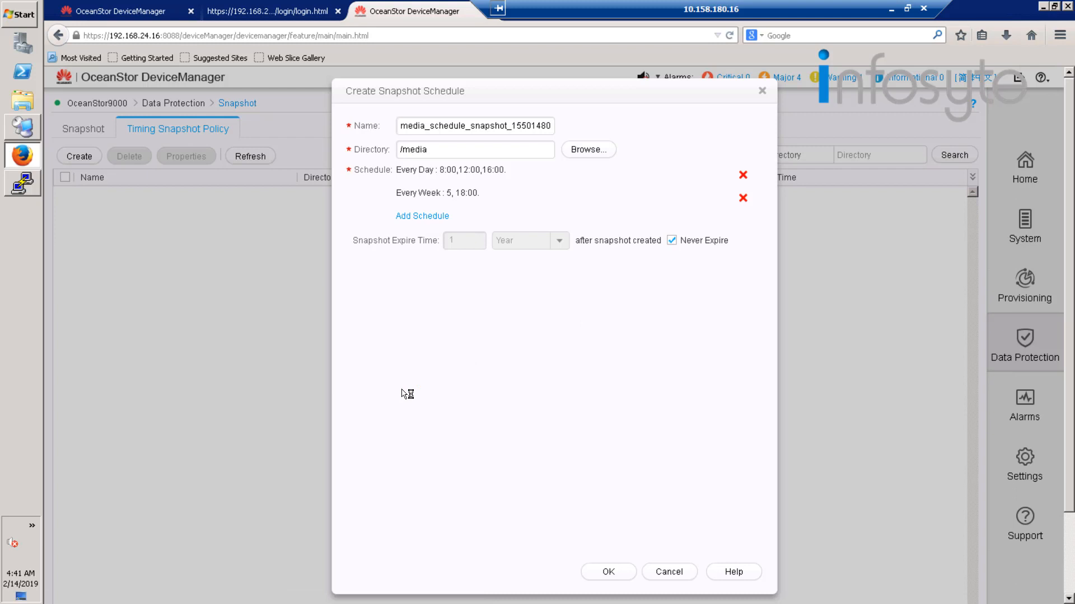
{"action": "left_click", "coordinate": [609, 574]}
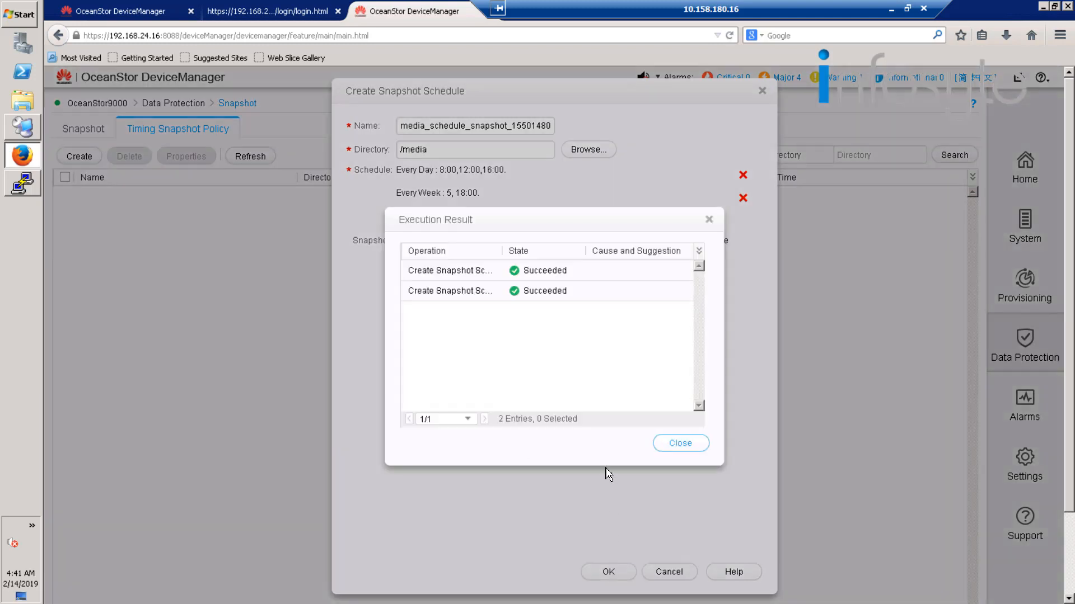
{"action": "left_click", "coordinate": [679, 444]}
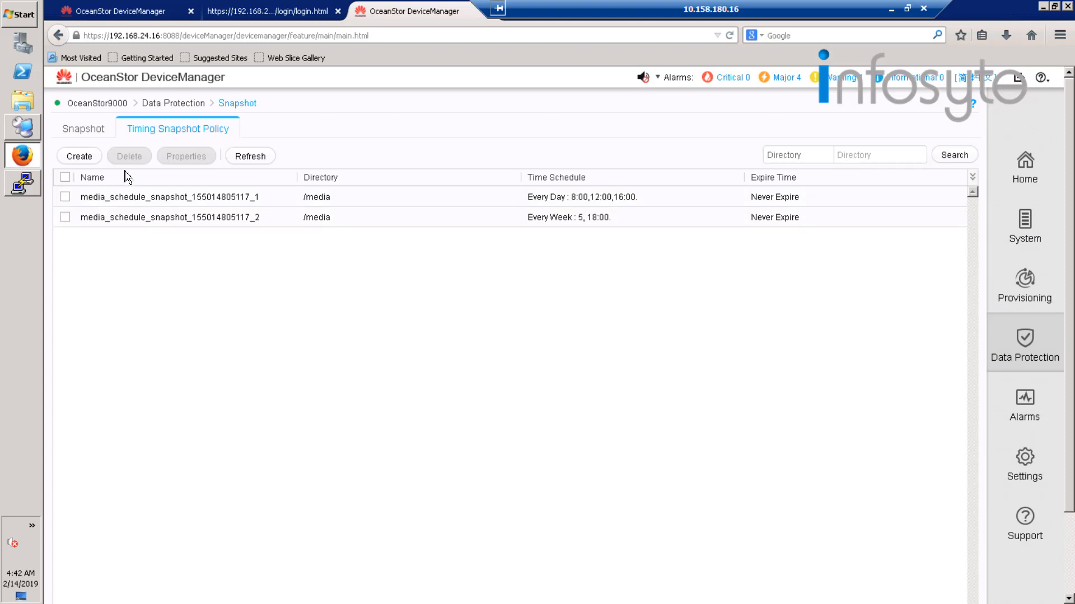
Create a manual snapshot of the /media directory with the default name and Never Expire.
{"action": "left_click", "coordinate": [92, 130]}
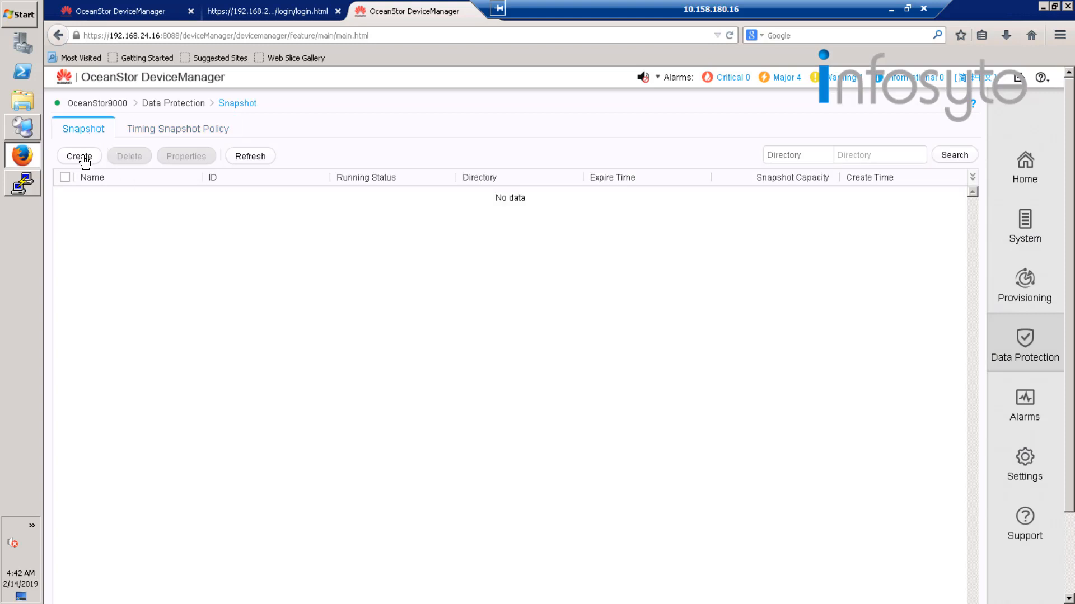
{"action": "left_click", "coordinate": [86, 159]}
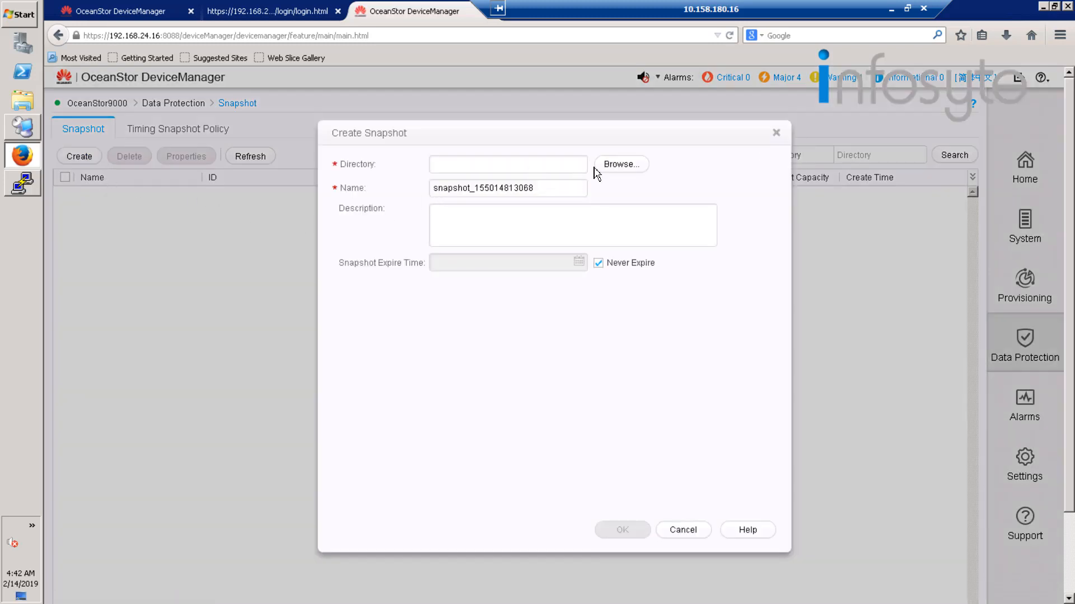
{"action": "left_click", "coordinate": [616, 168]}
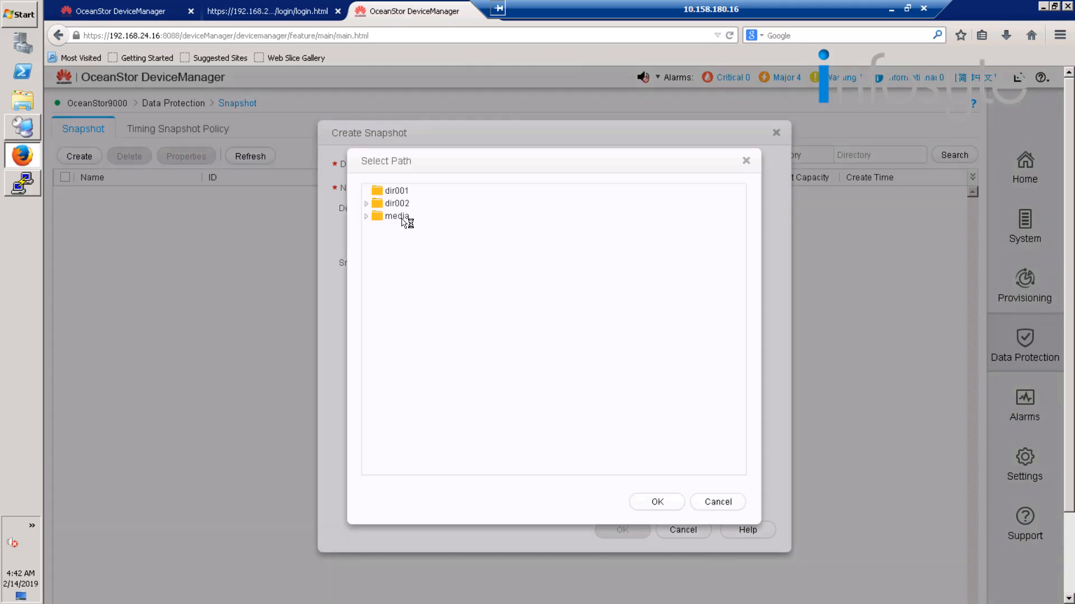
{"action": "left_click", "coordinate": [679, 504]}
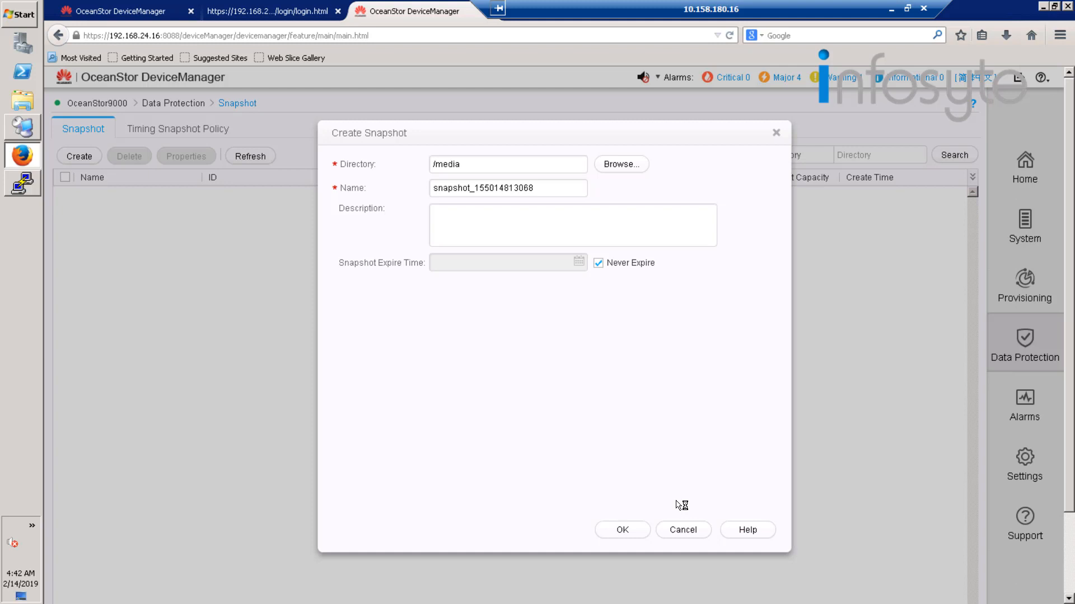
{"action": "left_click", "coordinate": [631, 530]}
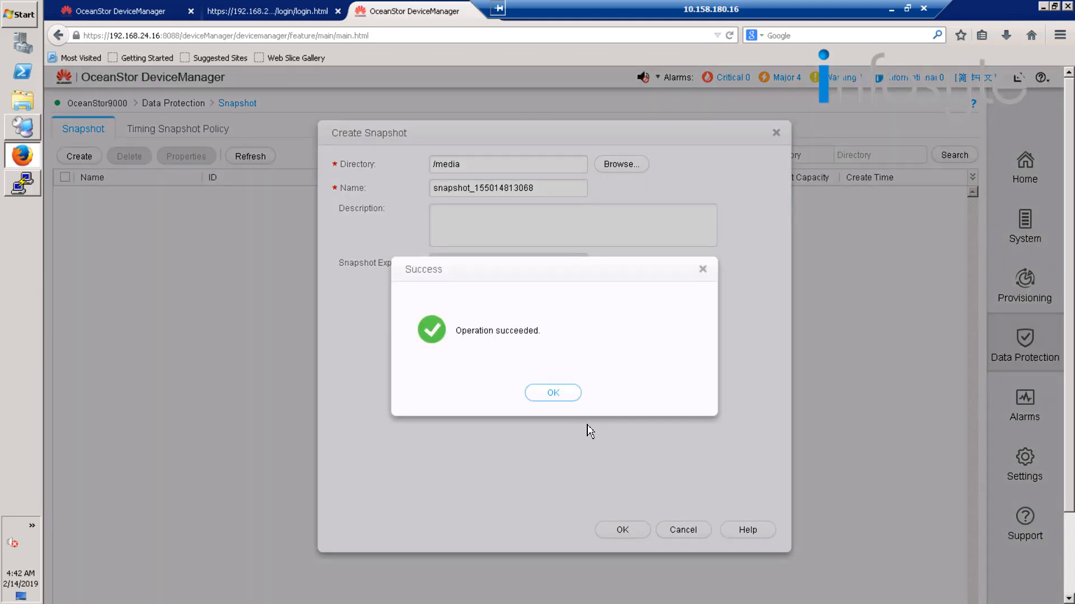
{"action": "left_click", "coordinate": [569, 396]}
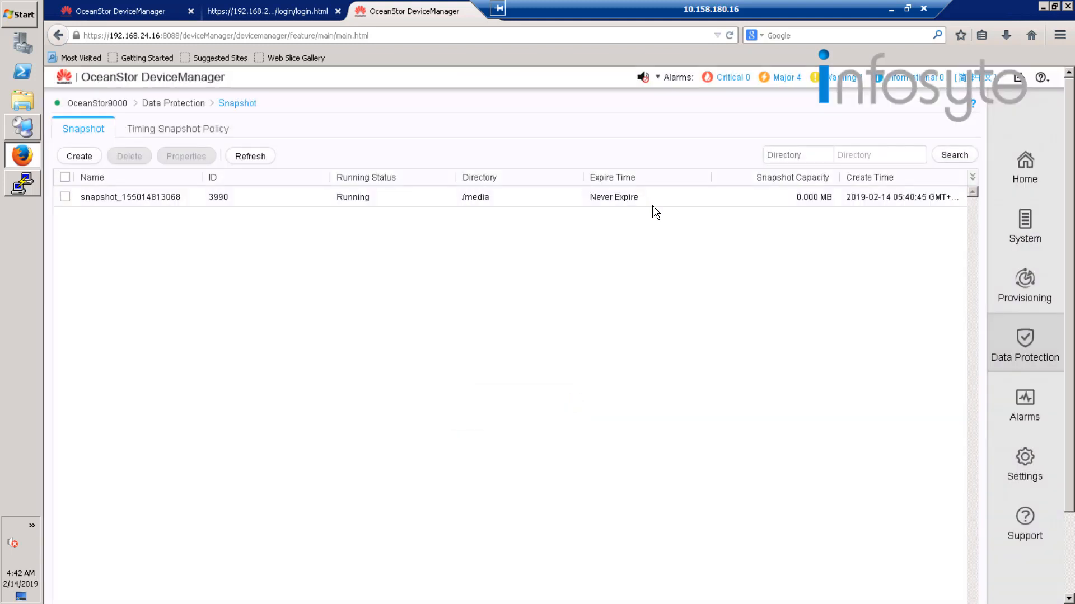
Switch to Remote Desktop Connection Manager and open the mapped dir001 (Z:) network drive in a maximized window.
{"action": "left_click", "coordinate": [22, 129]}
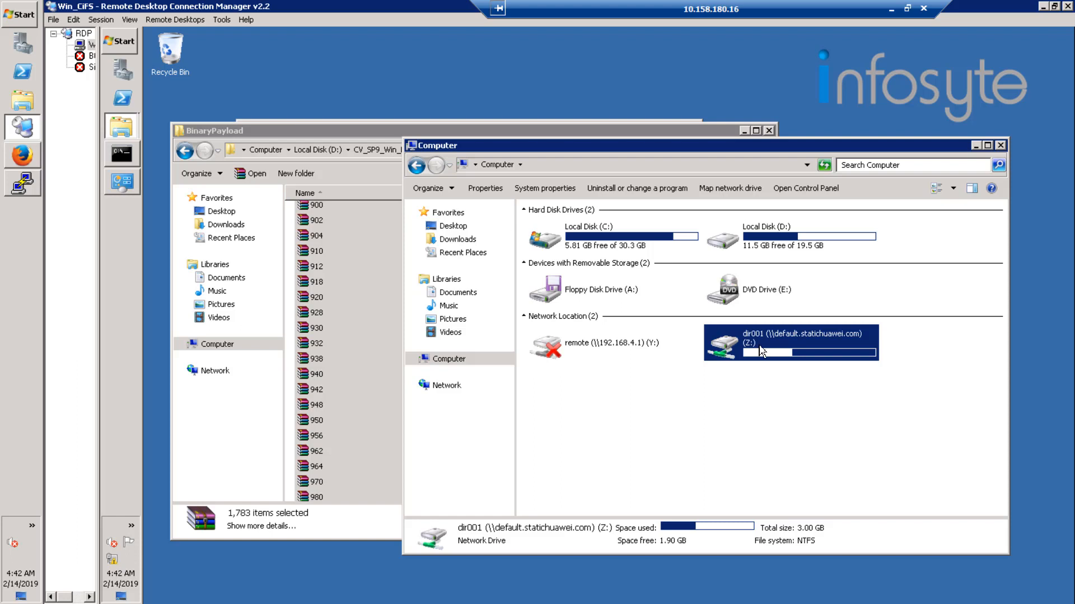
{"action": "double_click", "coordinate": [764, 349]}
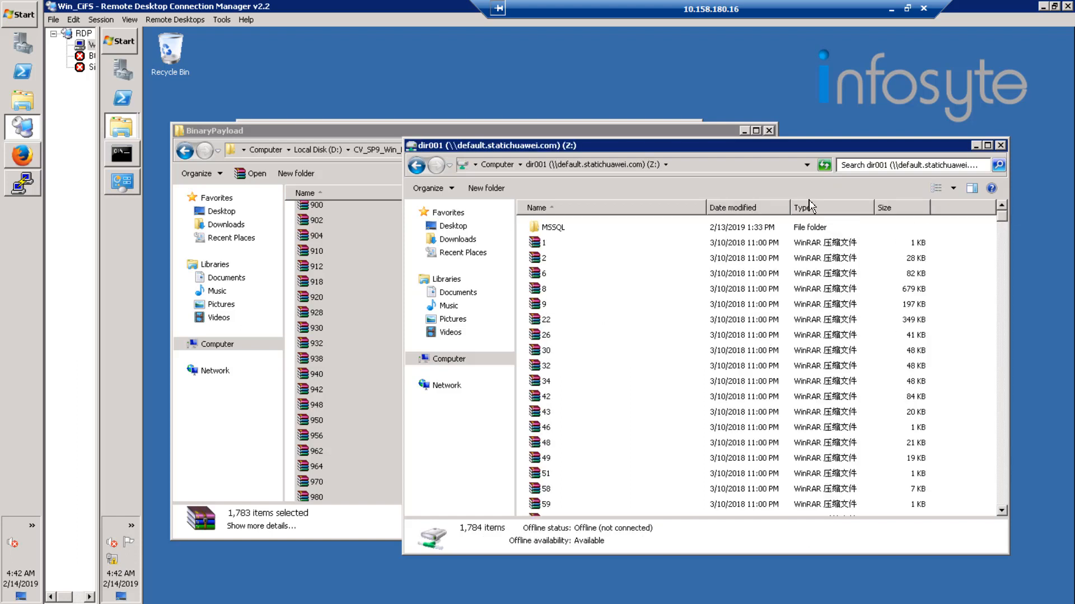
{"action": "left_click", "coordinate": [987, 146]}
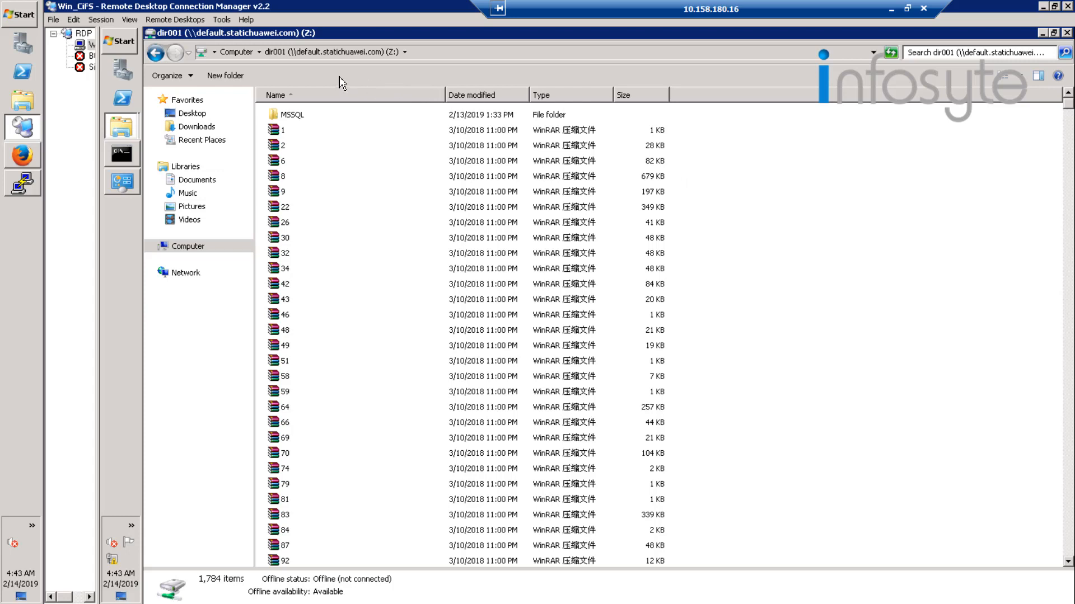
Set the folder options to show hidden files, folders, and drives, and close the options dialog.
{"action": "key", "text": "alt"}
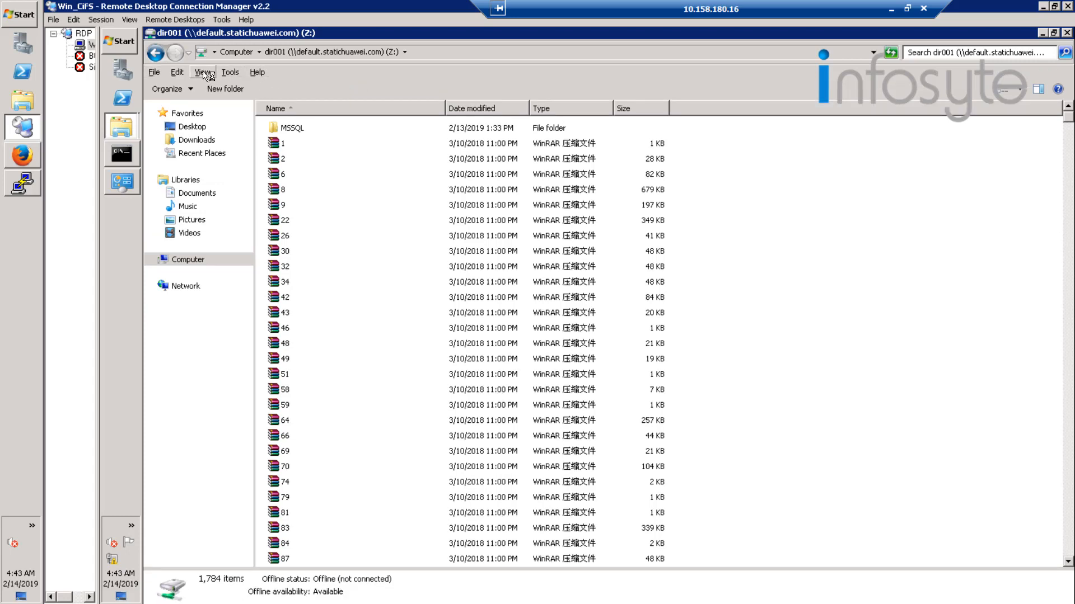
{"action": "left_click", "coordinate": [202, 72]}
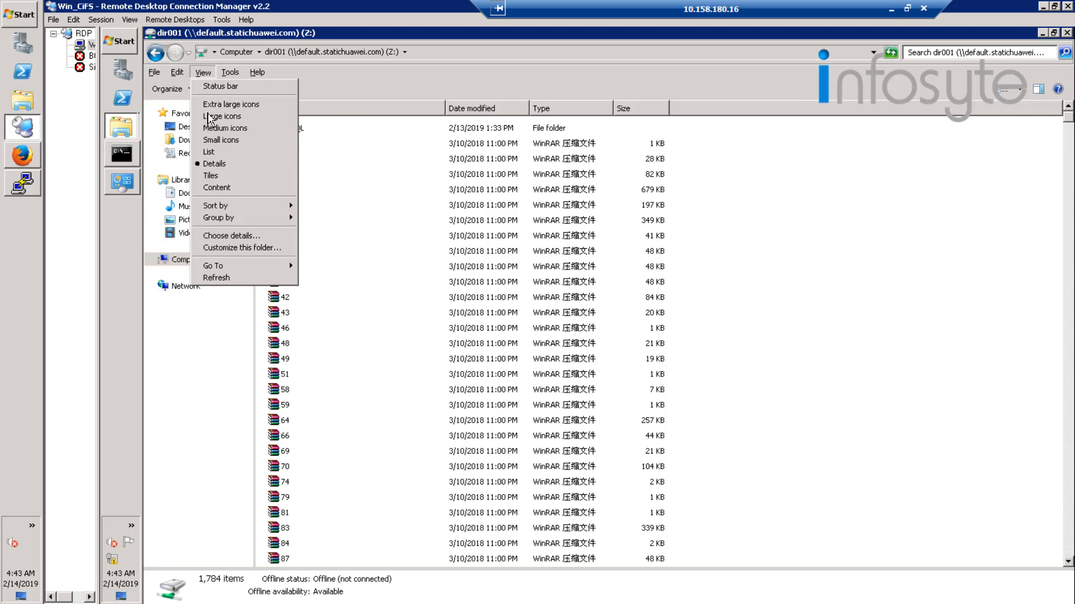
{"action": "left_click", "coordinate": [235, 73]}
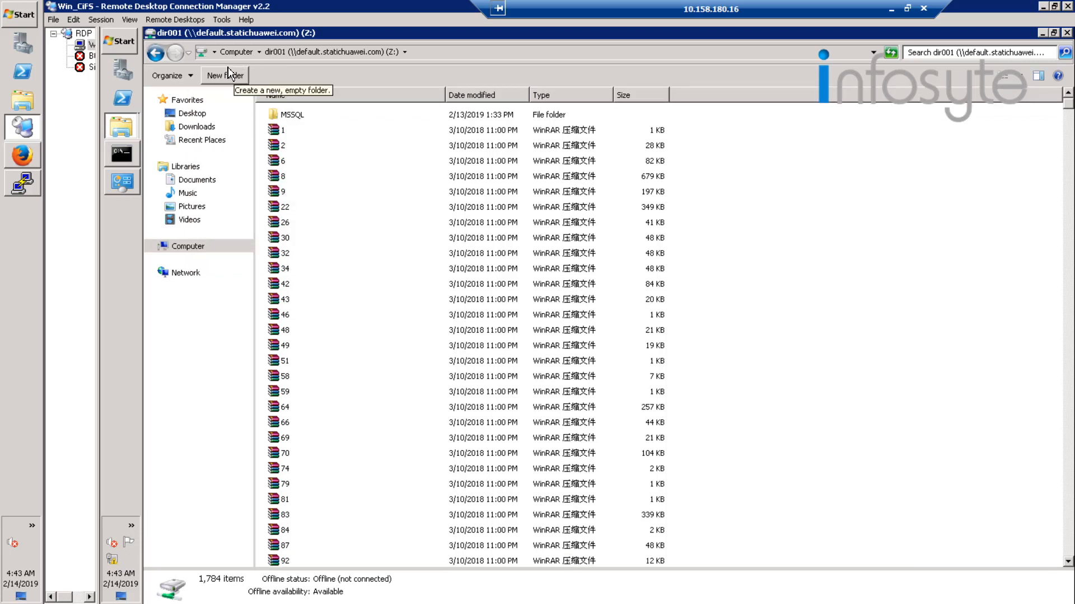
{"action": "key", "text": "alt"}
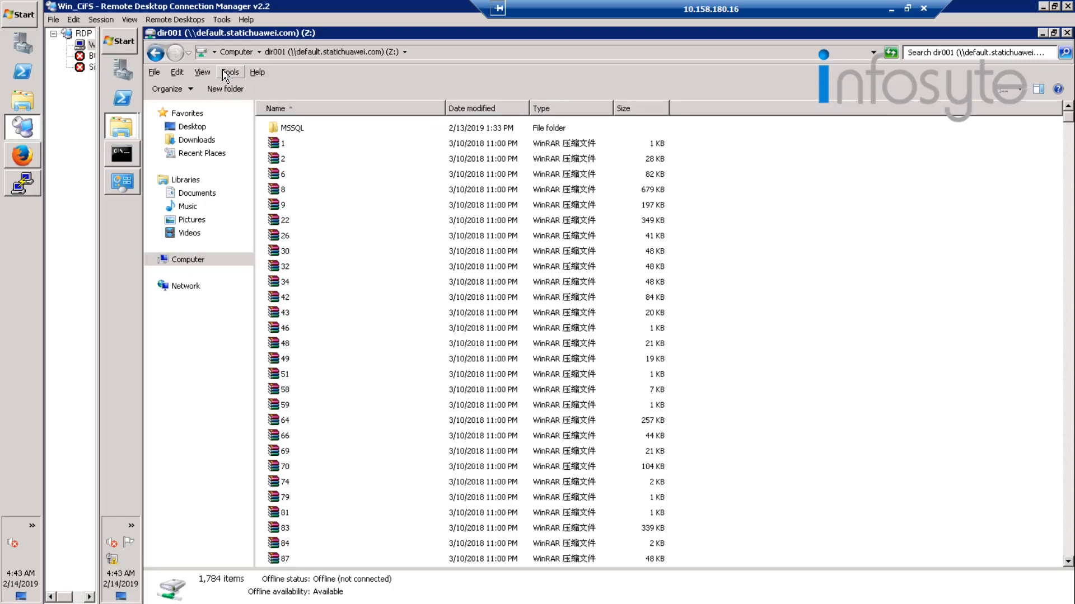
{"action": "left_click", "coordinate": [227, 72]}
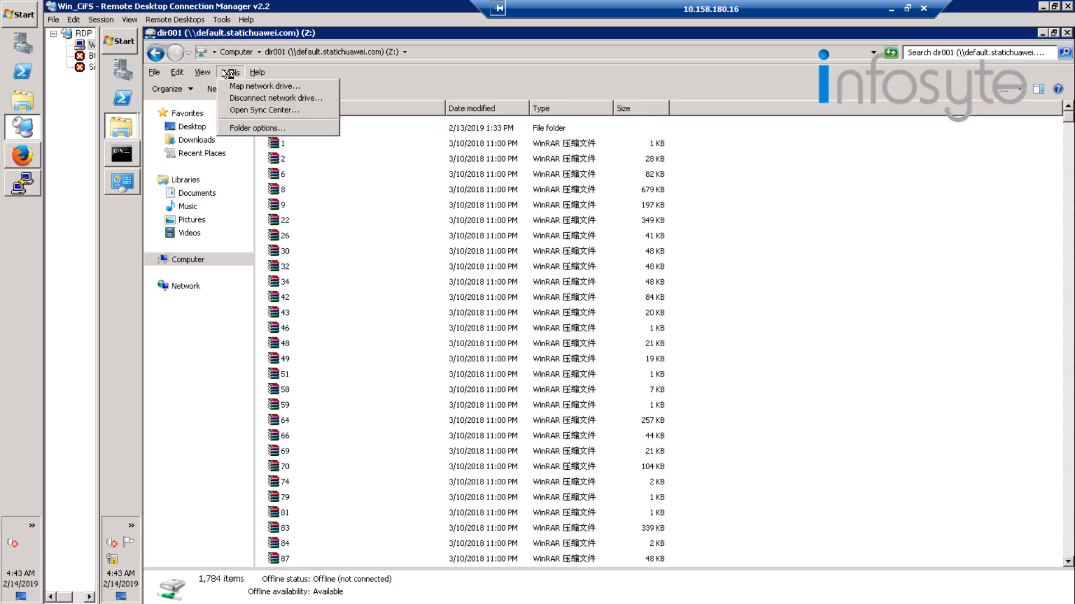
{"action": "left_click", "coordinate": [250, 130]}
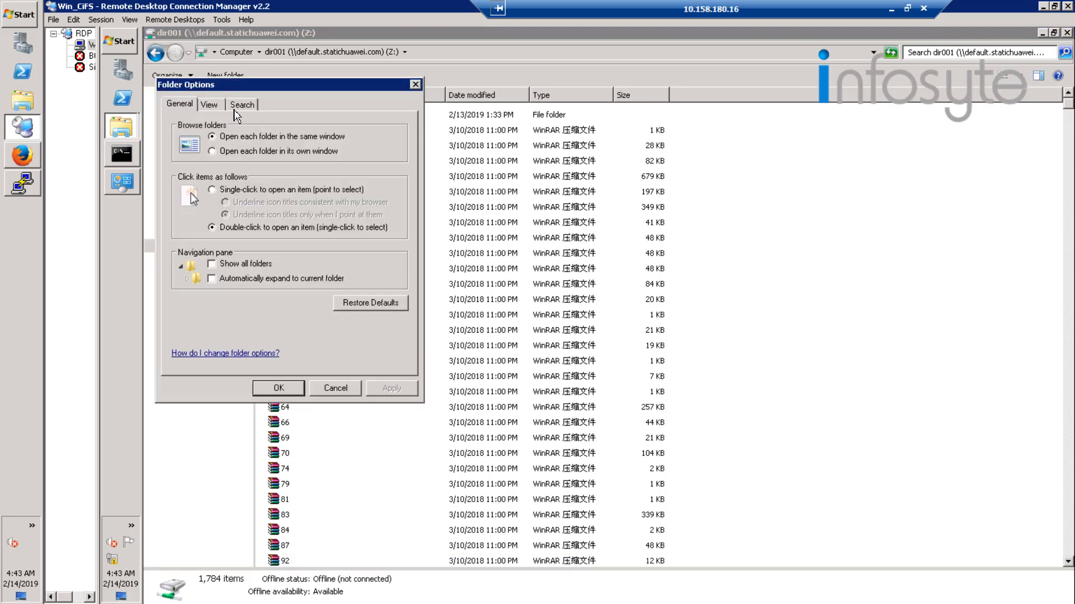
{"action": "left_click", "coordinate": [212, 105]}
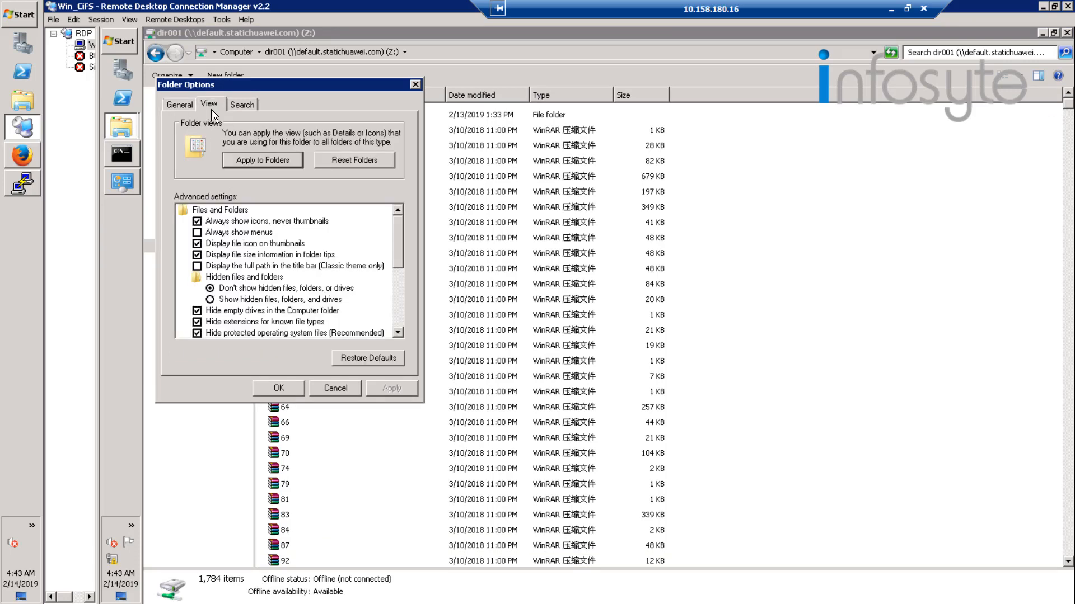
{"action": "left_click", "coordinate": [296, 301]}
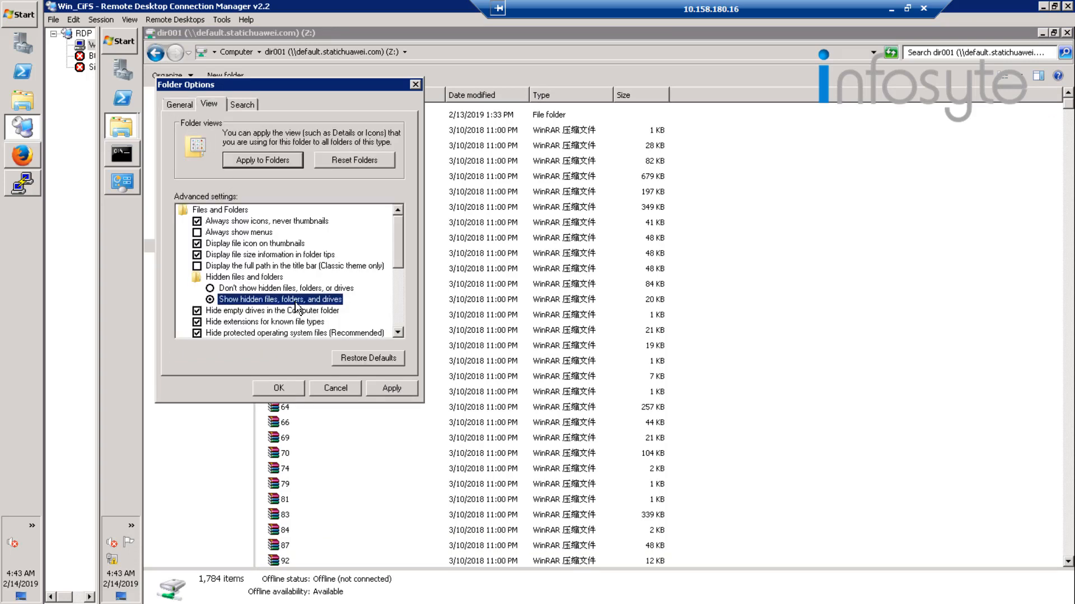
{"action": "left_click", "coordinate": [394, 389]}
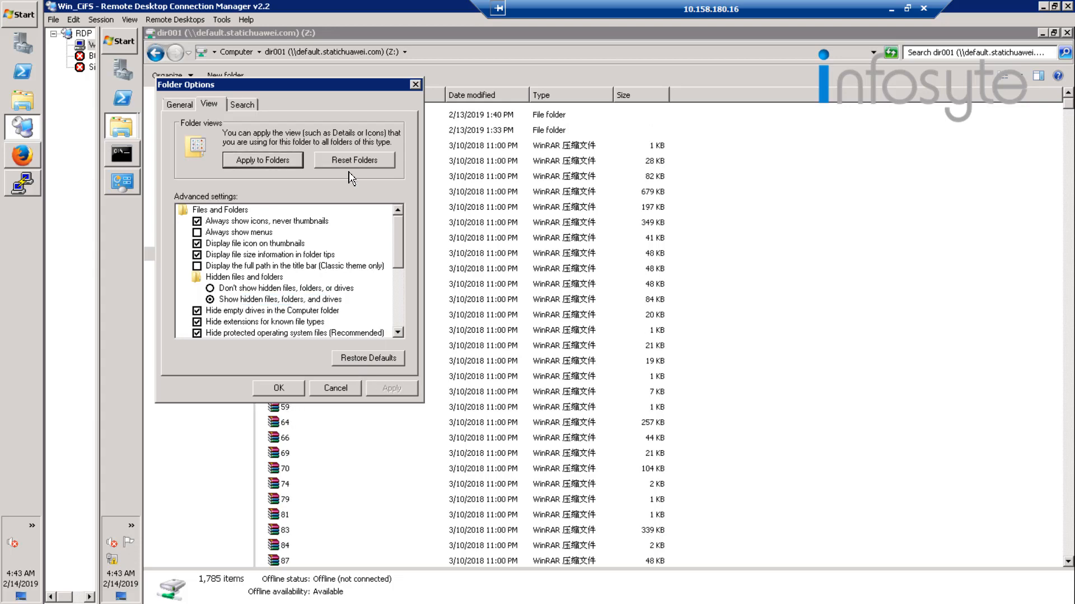
{"action": "left_click_drag", "start_coordinate": [307, 85], "coordinate": [312, 220]}
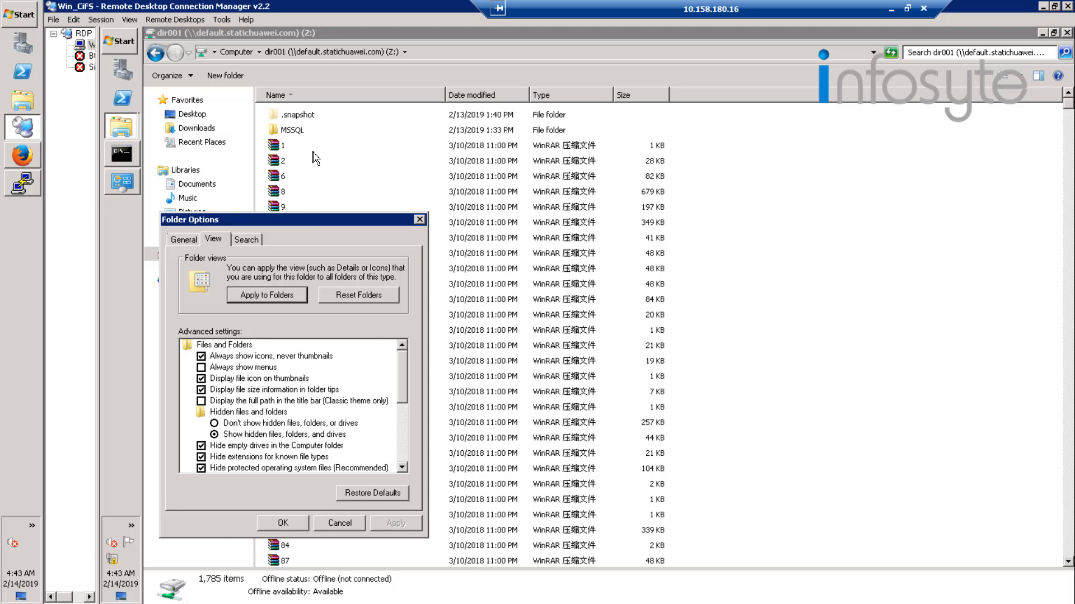
{"action": "left_click", "coordinate": [419, 219]}
Examine the contents of the snapshot folder inside the Z: drive's .snapshot directory, and return to the drive's root.
{"action": "left_click", "coordinate": [311, 116]}
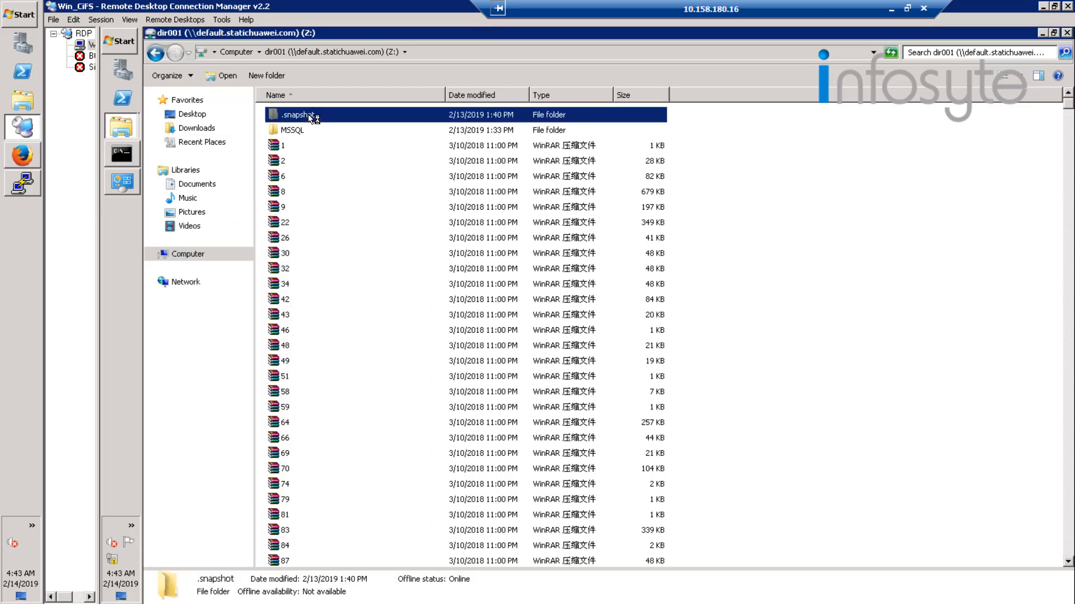
{"action": "double_click", "coordinate": [310, 116]}
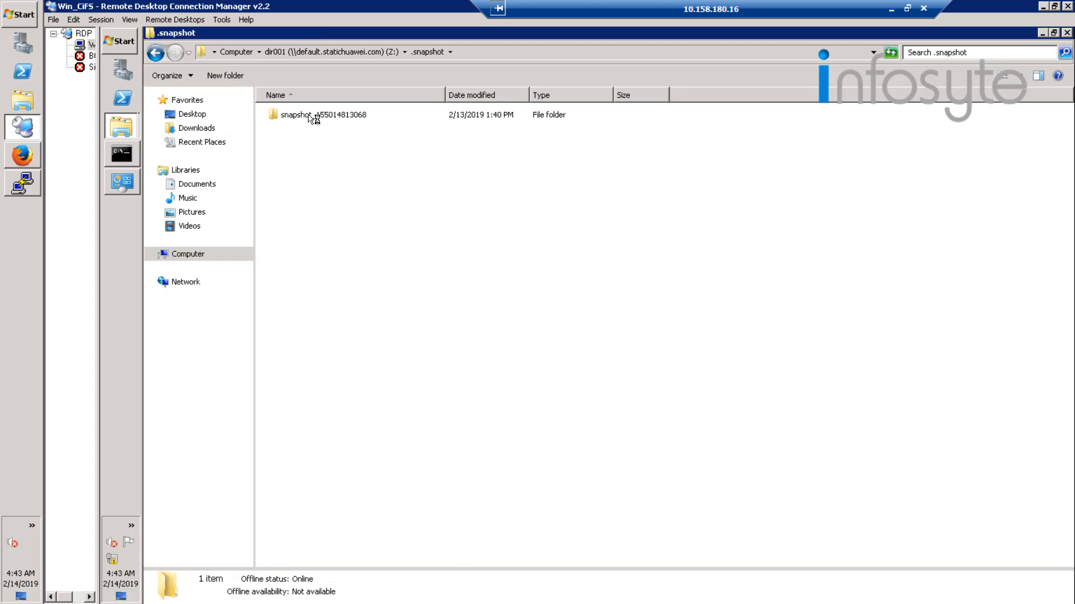
{"action": "double_click", "coordinate": [363, 117]}
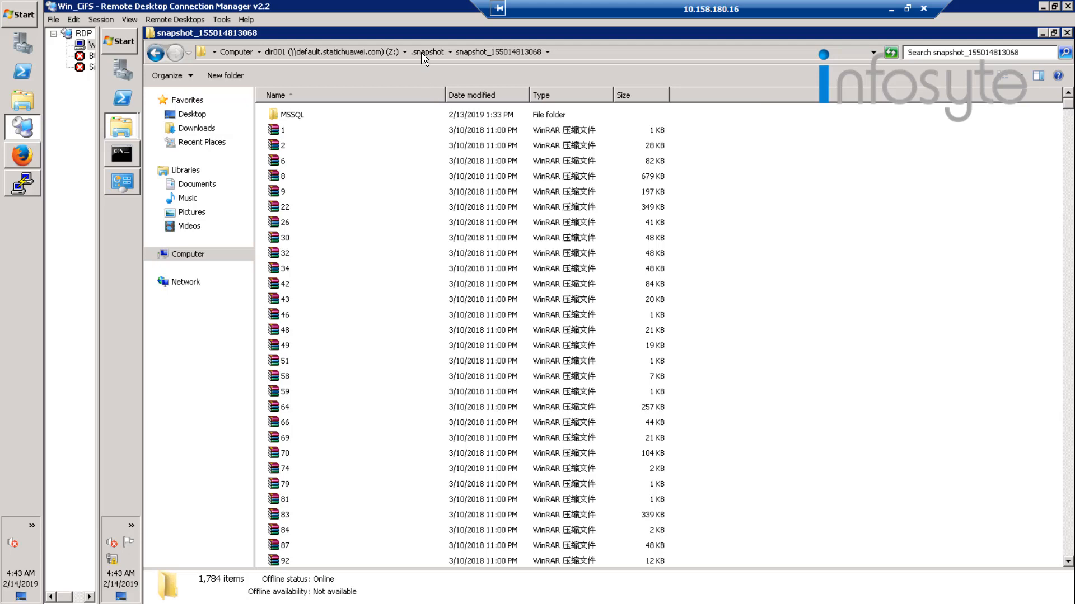
{"action": "left_click", "coordinate": [379, 52]}
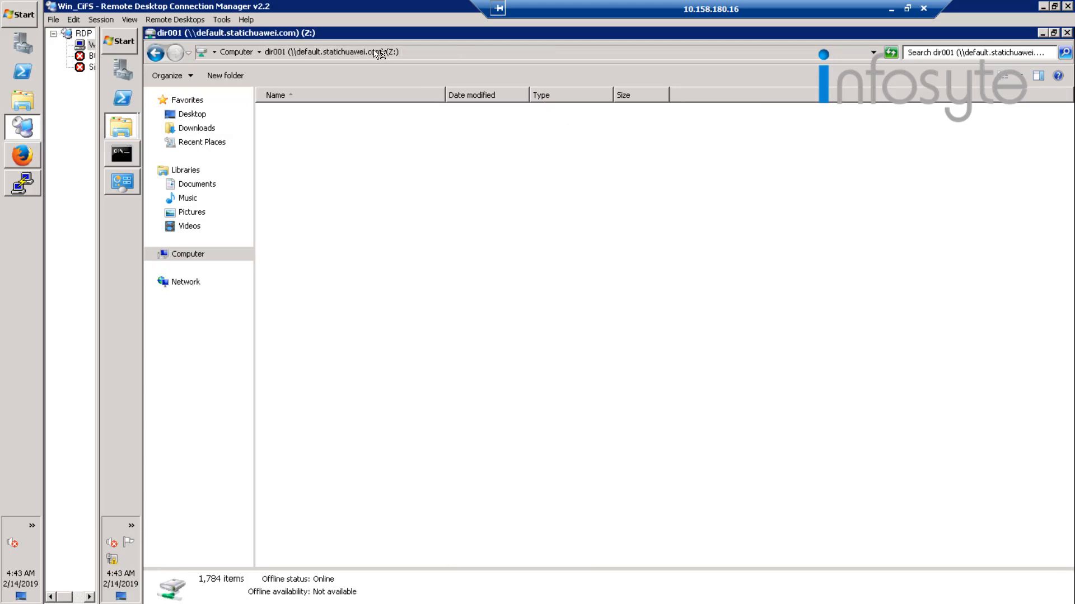
Inspect the Z: drive's previous version from 2/13/2019 1:40 PM, including its full path, and close its window and the drive properties.
{"action": "right_click", "coordinate": [749, 234]}
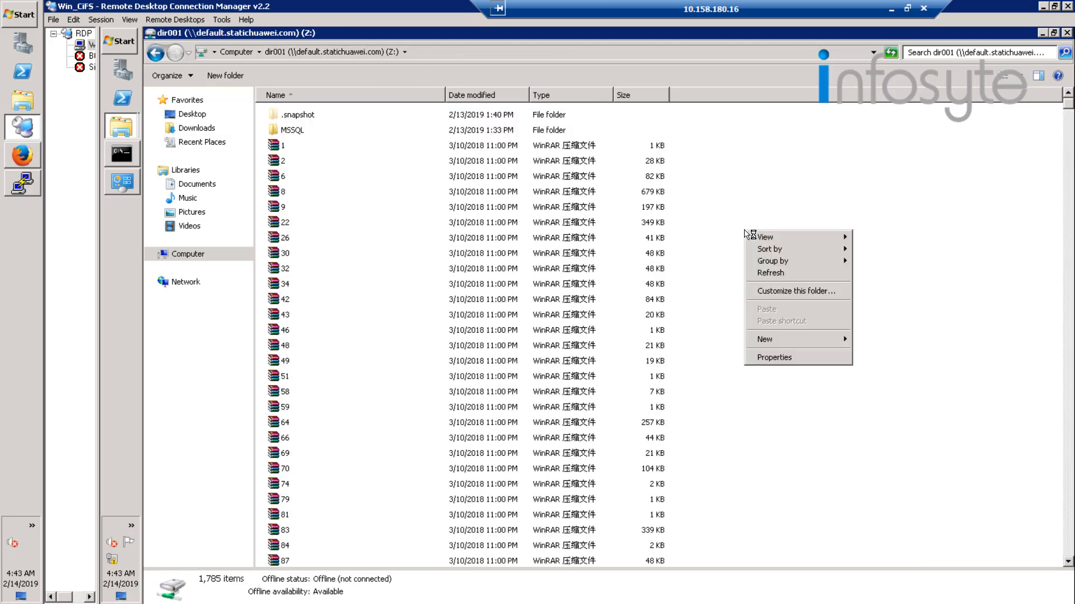
{"action": "left_click", "coordinate": [792, 359]}
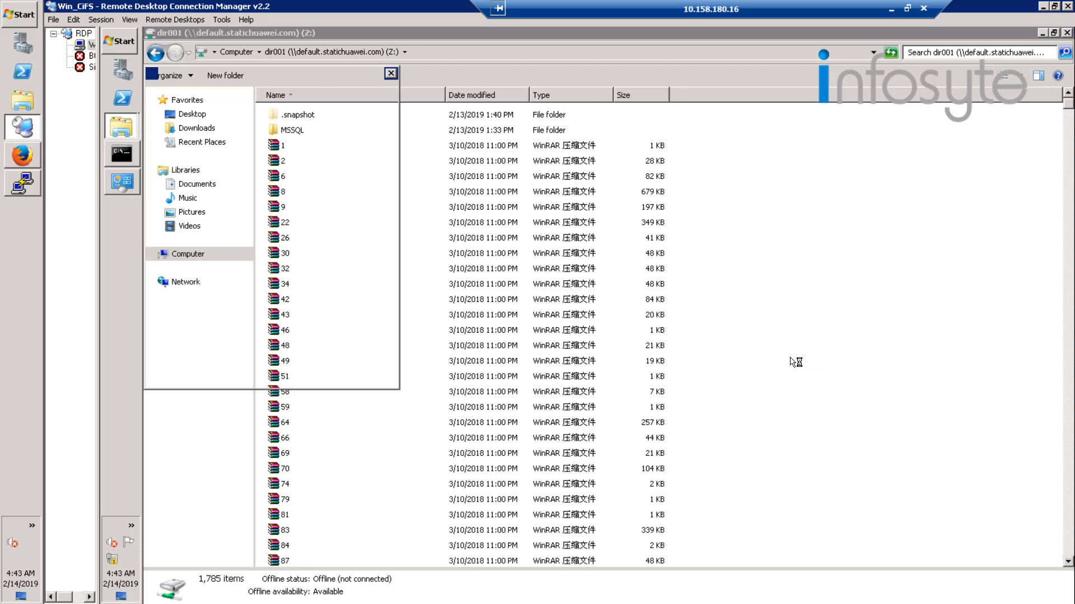
{"action": "left_click_drag", "start_coordinate": [322, 77], "coordinate": [689, 128]}
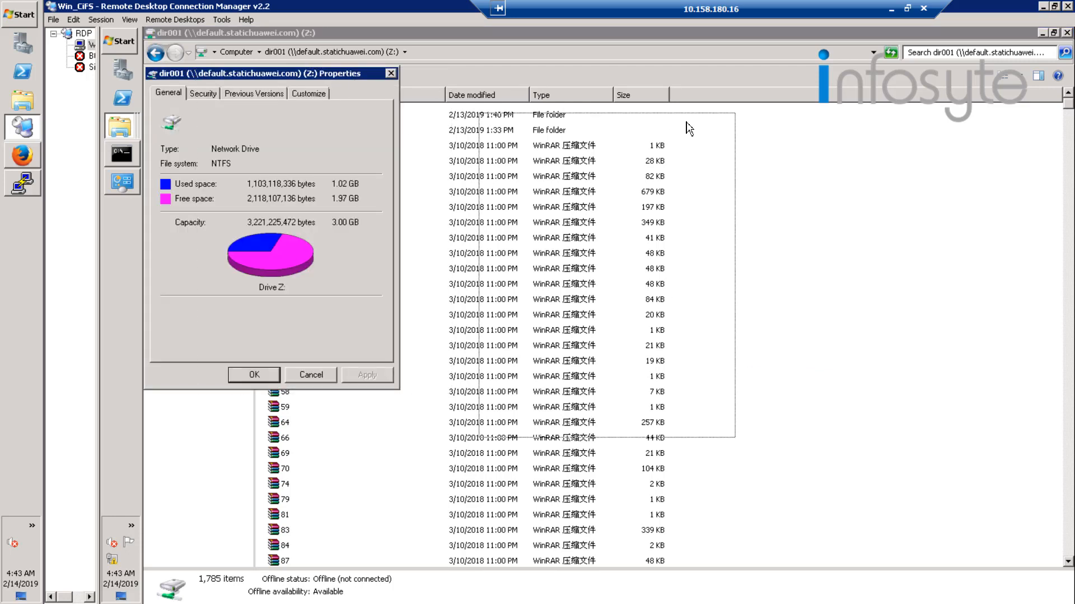
{"action": "left_click", "coordinate": [638, 145]}
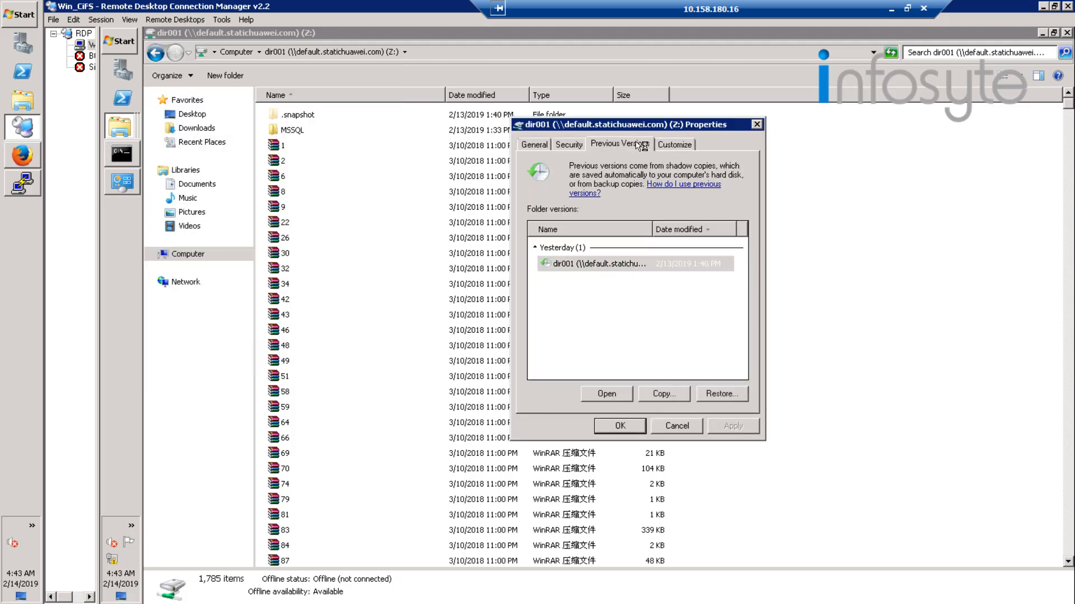
{"action": "left_click", "coordinate": [638, 268]}
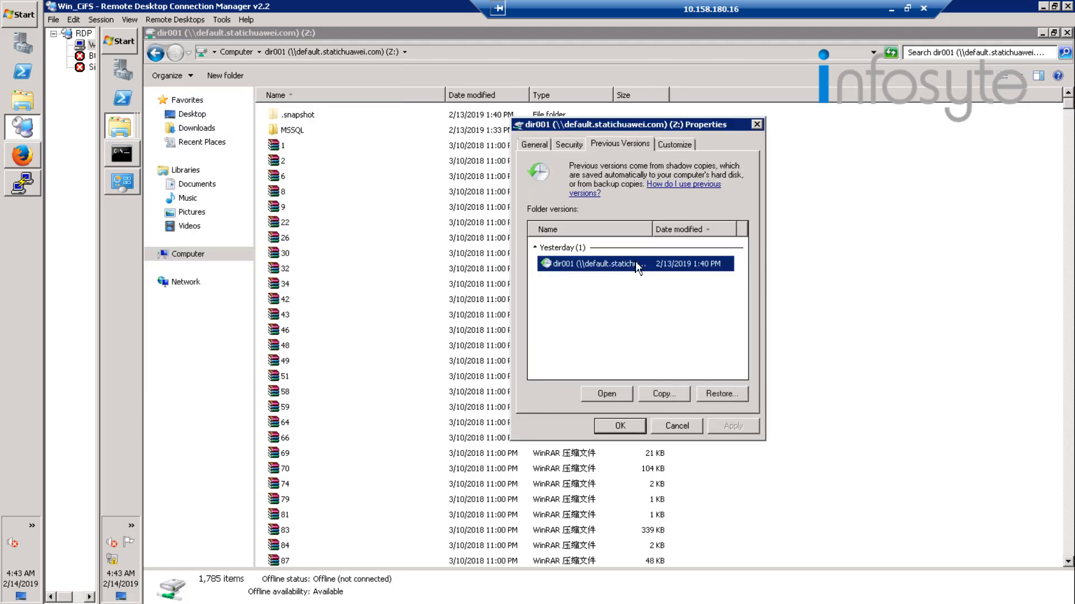
{"action": "left_click", "coordinate": [605, 395]}
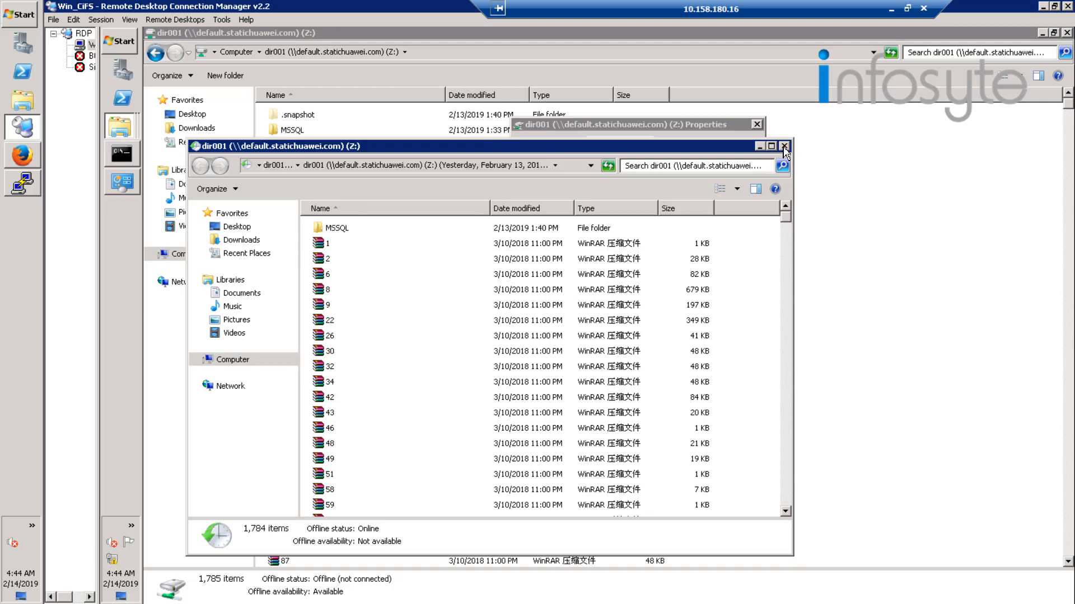
{"action": "left_click", "coordinate": [566, 167]}
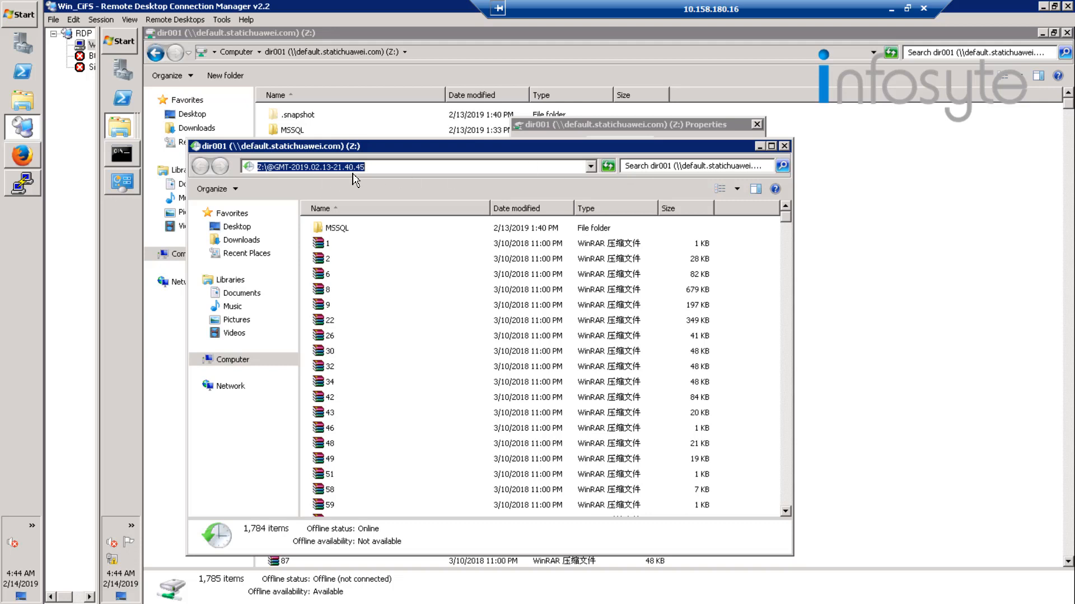
{"action": "left_click", "coordinate": [784, 146]}
{"action": "left_click", "coordinate": [756, 125]}
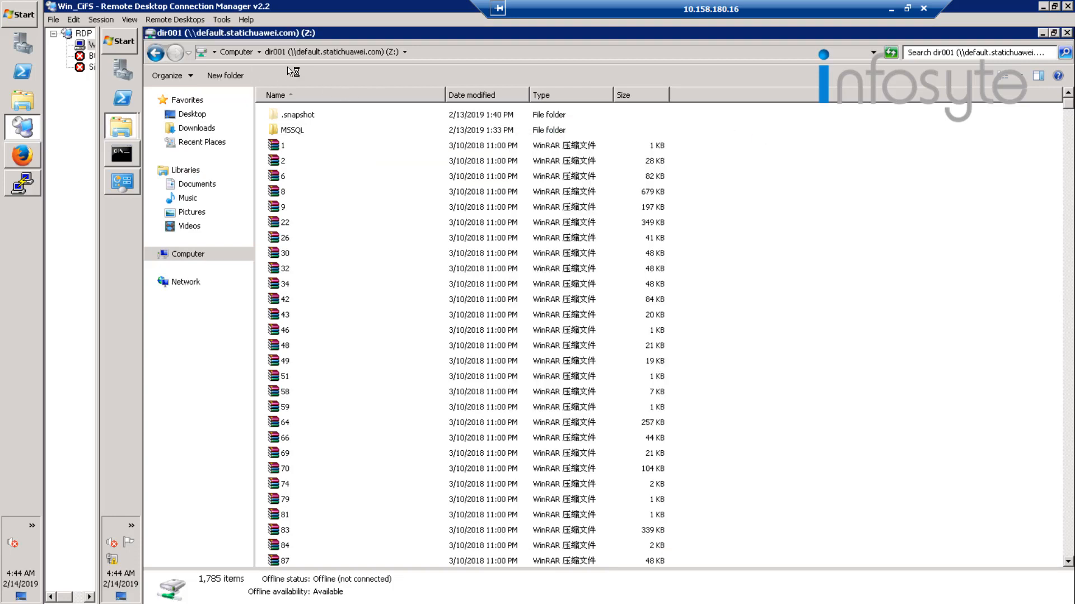
Set the folder options back to not showing hidden files, folders, or drives.
{"action": "key", "text": "alt"}
{"action": "left_click", "coordinate": [230, 73]}
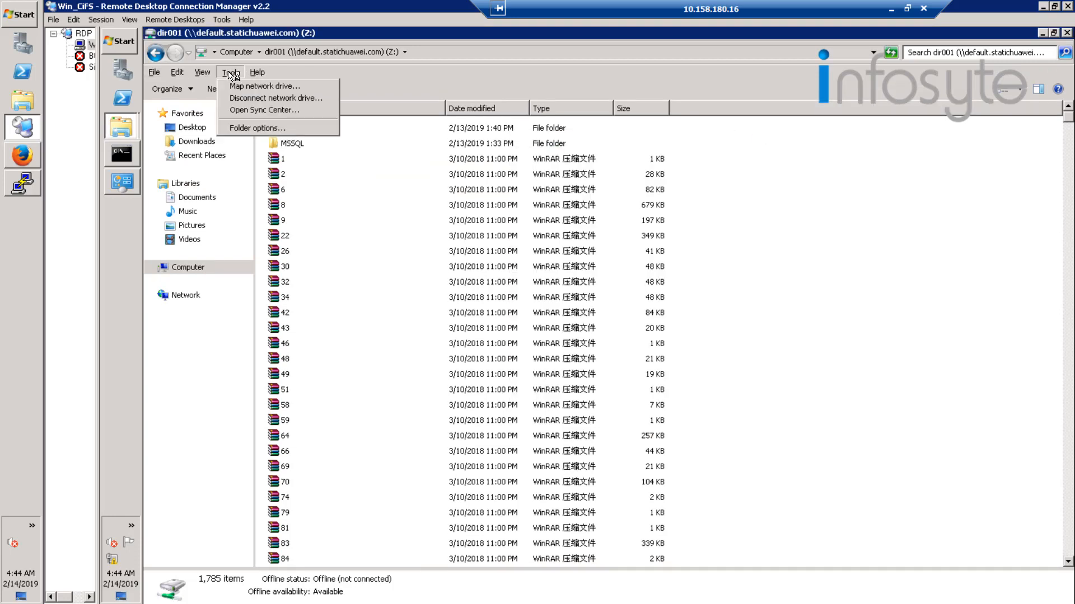
{"action": "left_click", "coordinate": [259, 128]}
{"action": "left_click", "coordinate": [209, 104]}
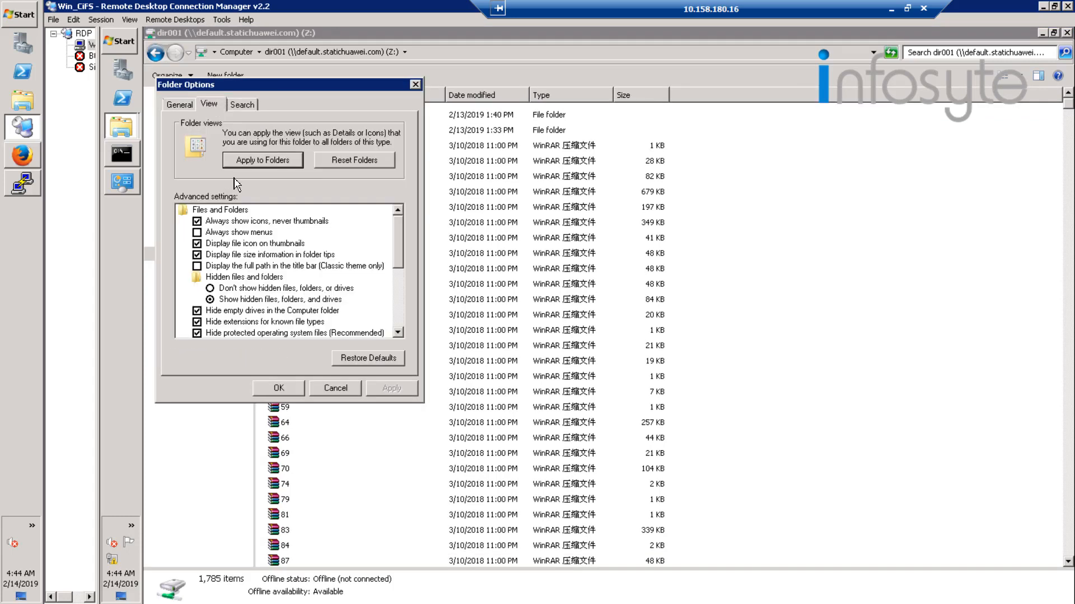
{"action": "left_click", "coordinate": [222, 289]}
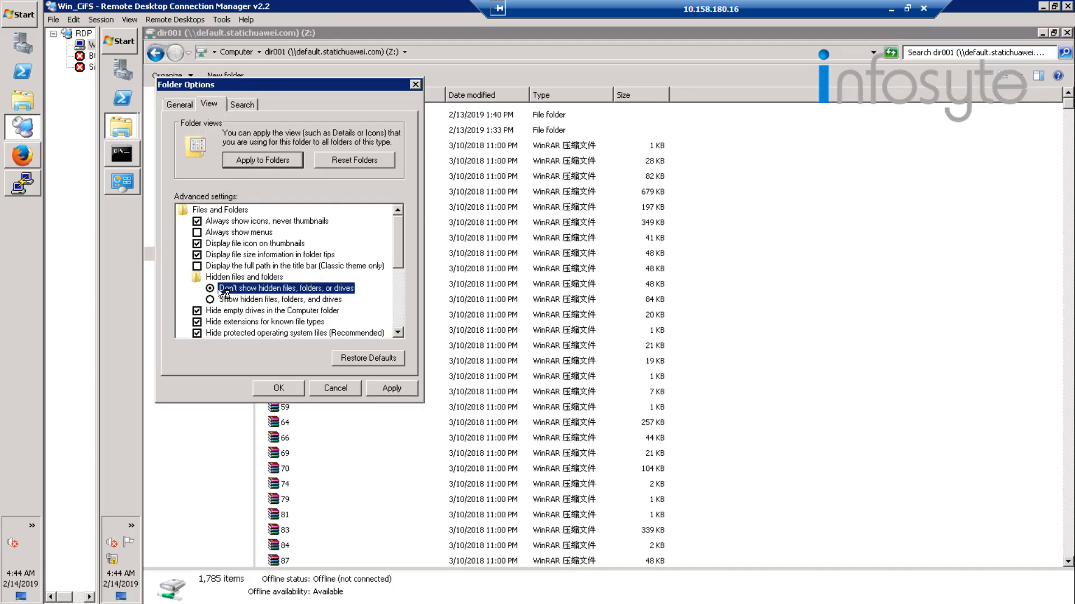
{"action": "left_click", "coordinate": [292, 391]}
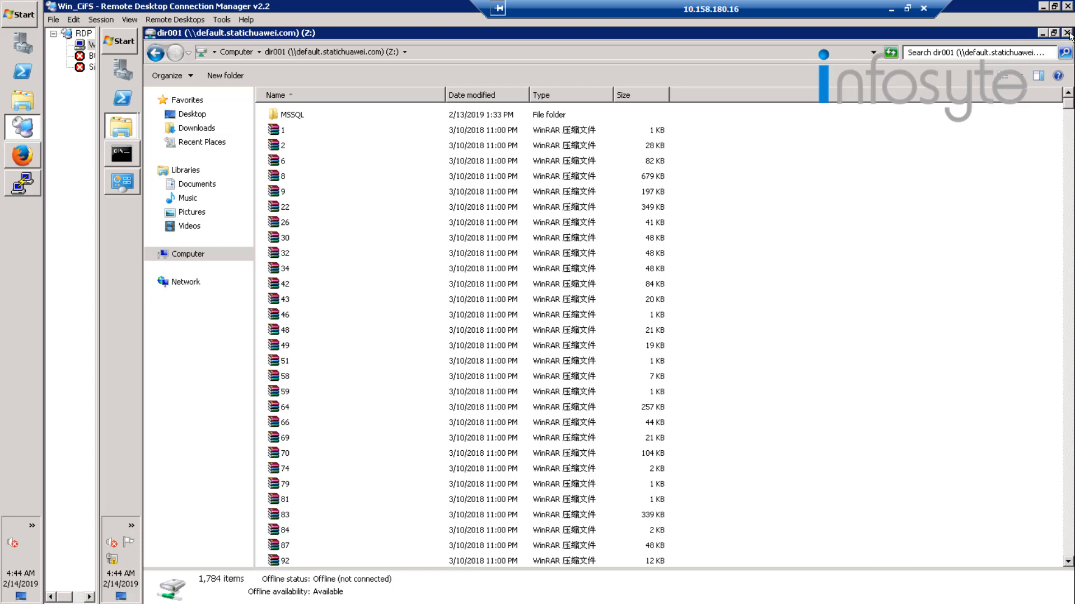
Close the Z: drive, BinaryPayload and Command Prompt windows on the remote Windows client.
{"action": "left_click", "coordinate": [1068, 33]}
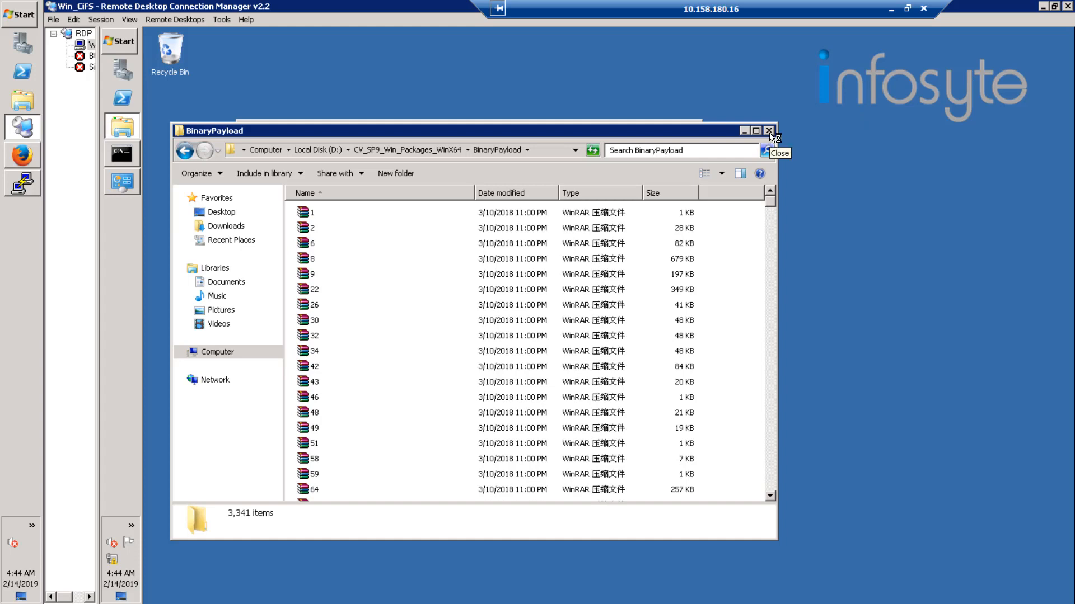
{"action": "left_click", "coordinate": [769, 132]}
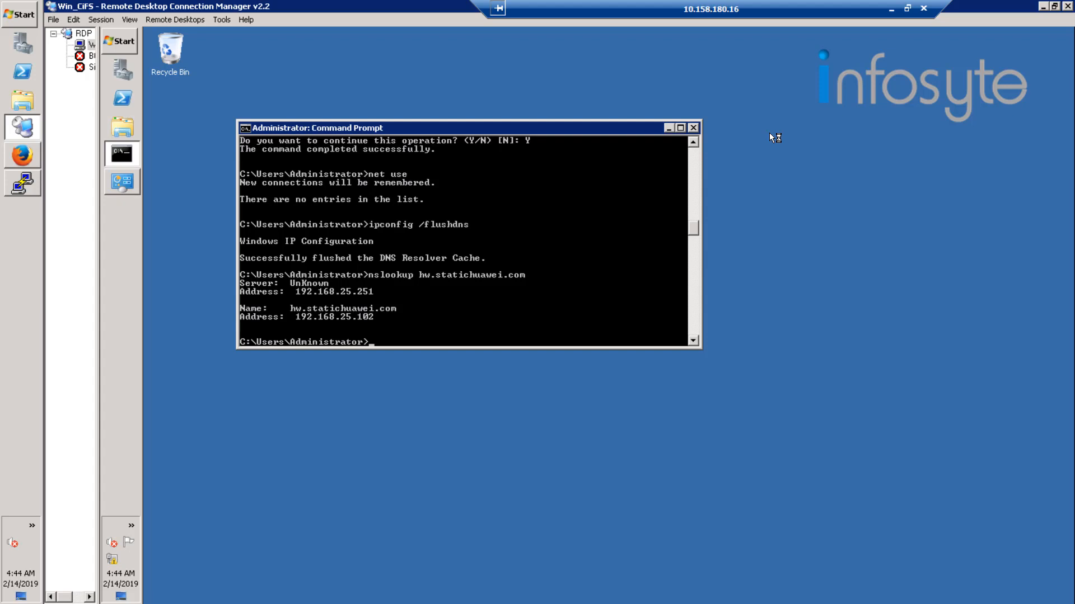
{"action": "left_click", "coordinate": [694, 128]}
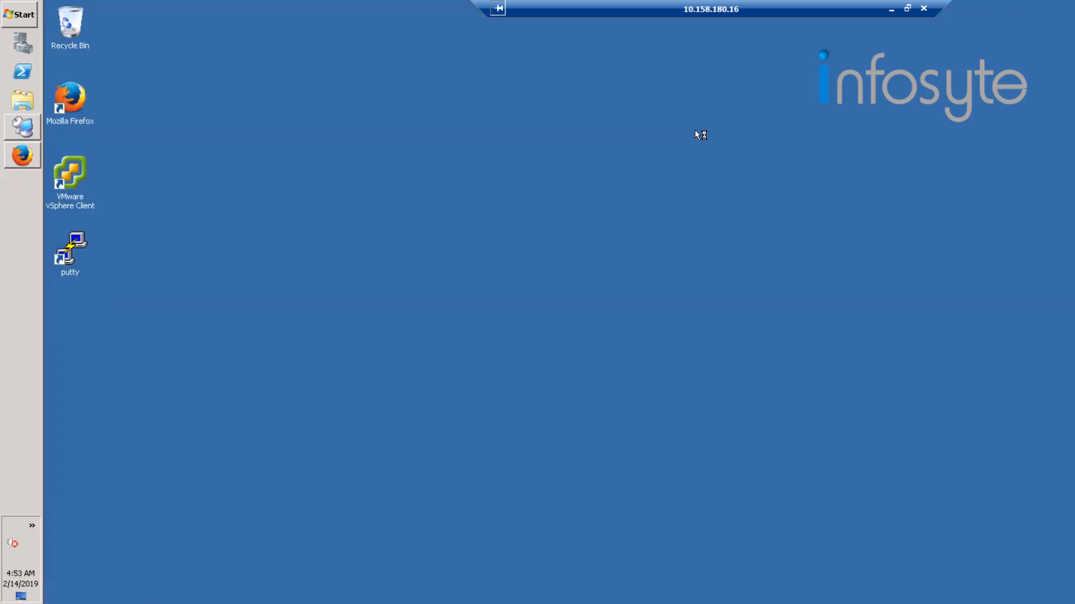
Extract the OceanStor Toolkit V2R2C00RC6 archive from D:\hcie-software into its current folder.
{"action": "left_click", "coordinate": [25, 18]}
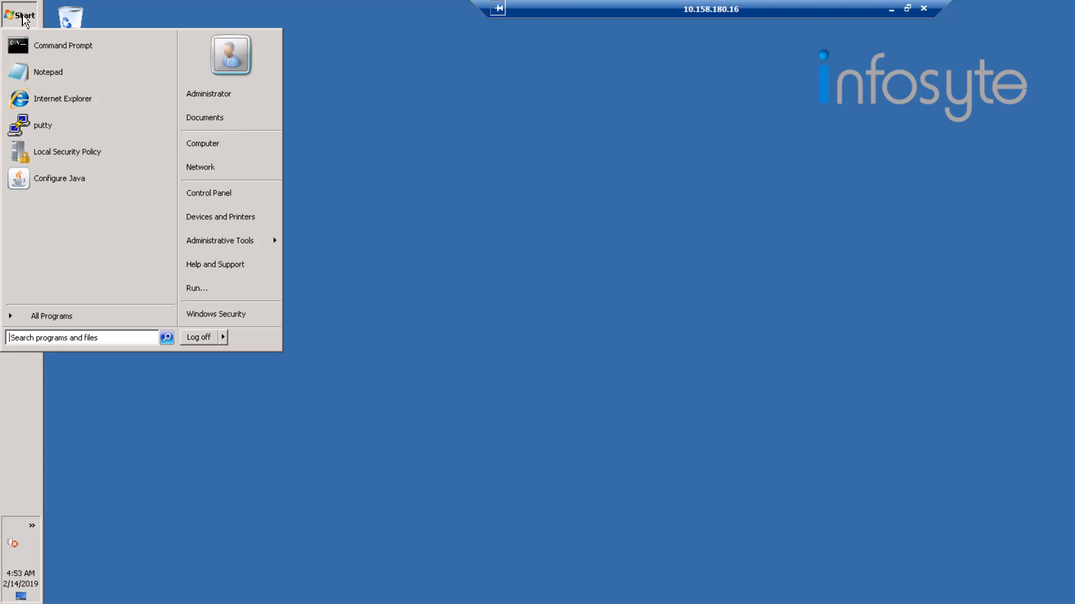
{"action": "left_click", "coordinate": [222, 145]}
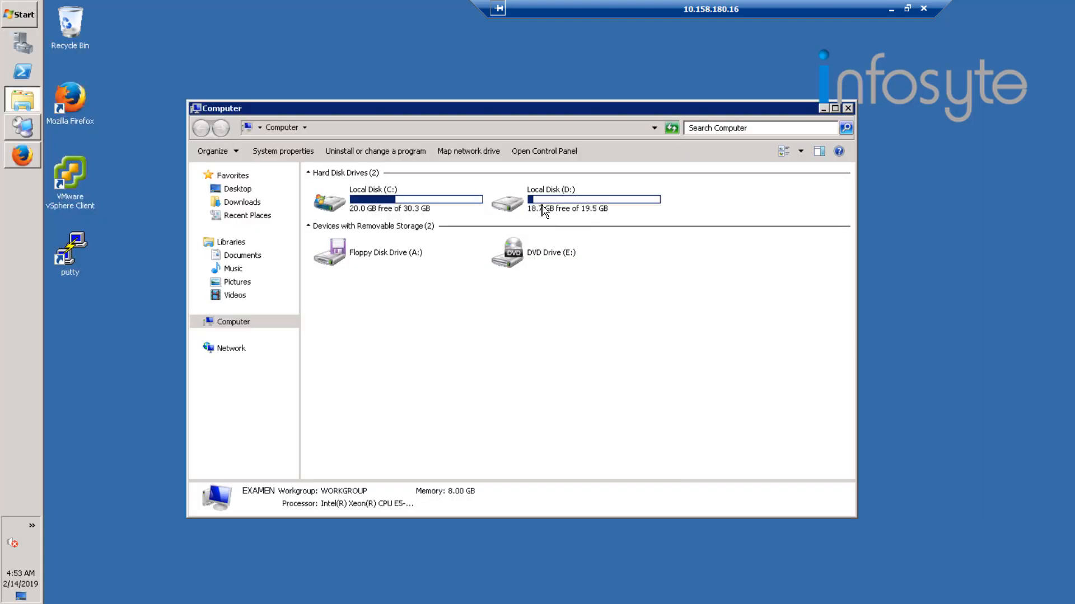
{"action": "left_click", "coordinate": [546, 209]}
{"action": "double_click", "coordinate": [544, 208]}
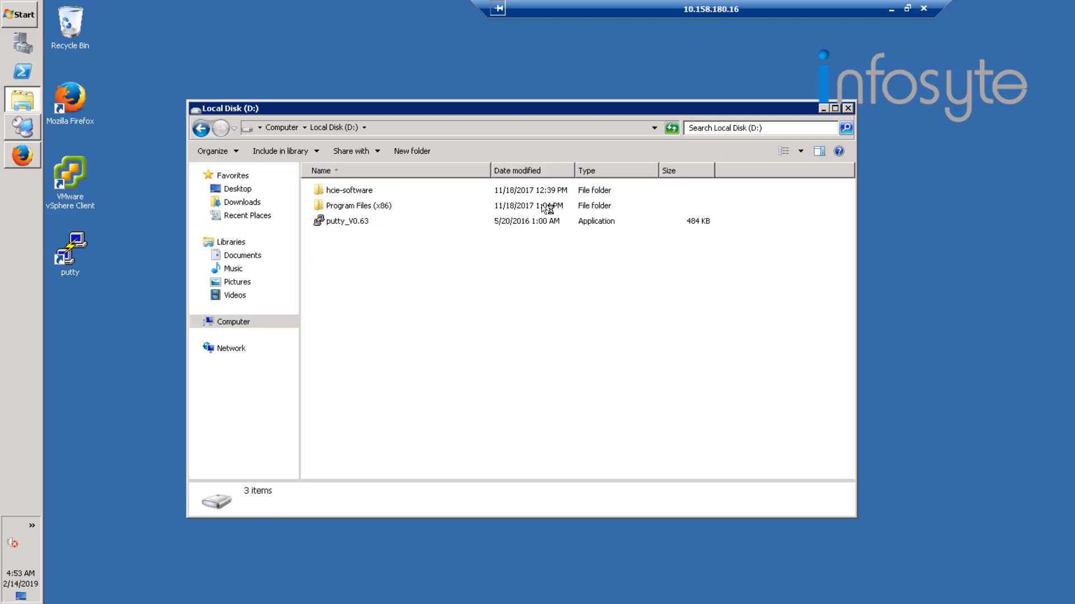
{"action": "left_click", "coordinate": [353, 192]}
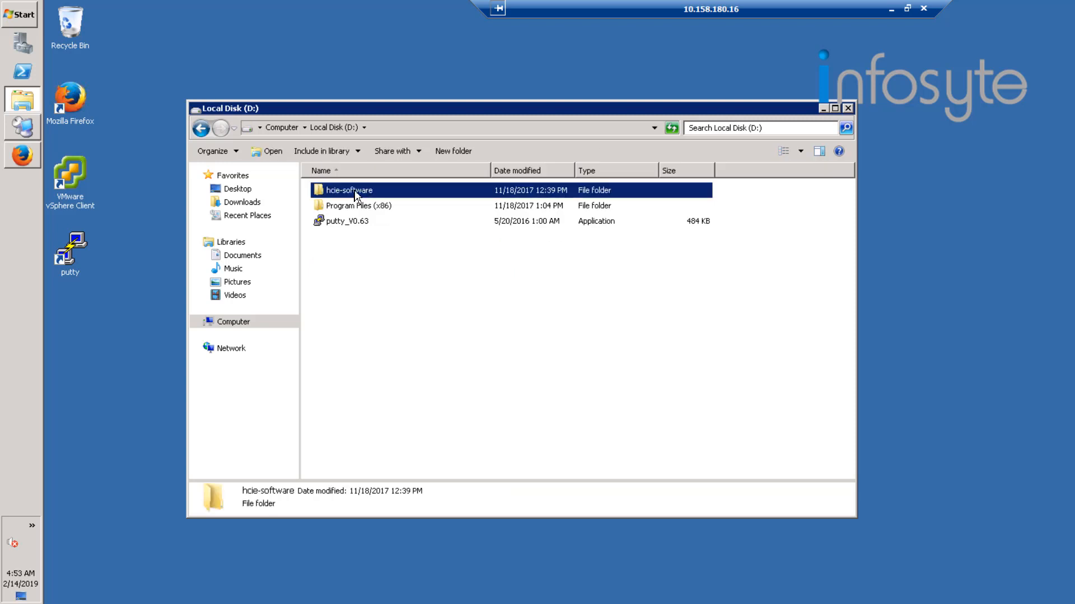
{"action": "double_click", "coordinate": [361, 193]}
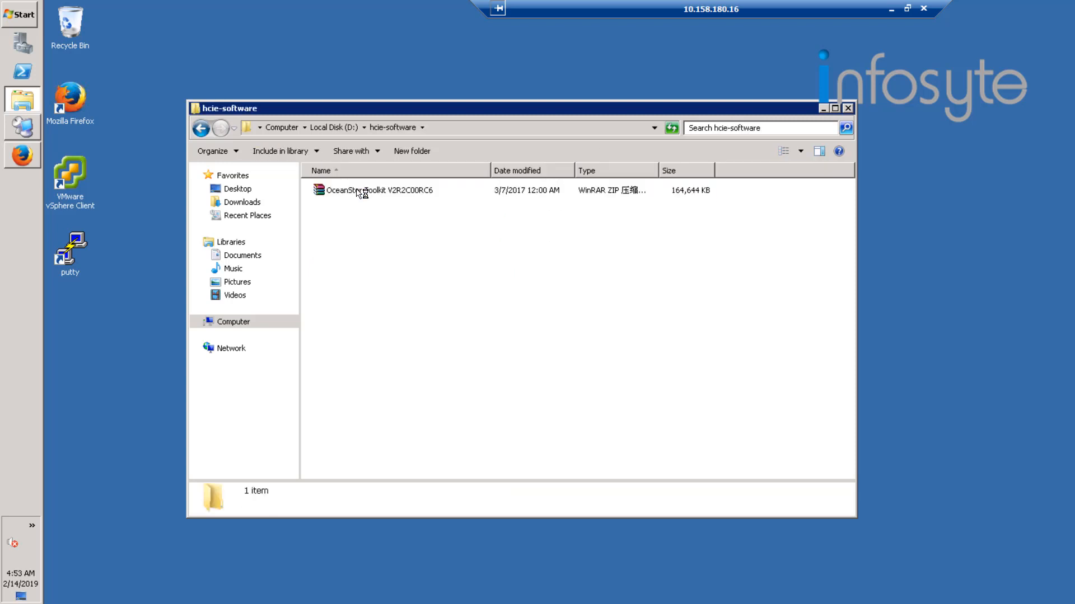
{"action": "right_click", "coordinate": [357, 190]}
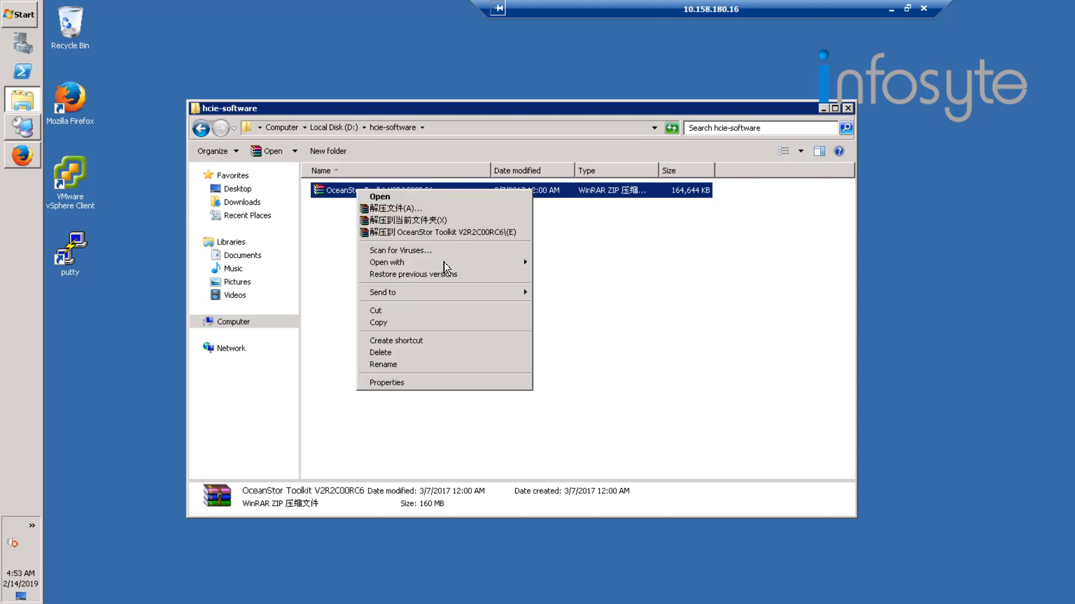
{"action": "left_click", "coordinate": [433, 221]}
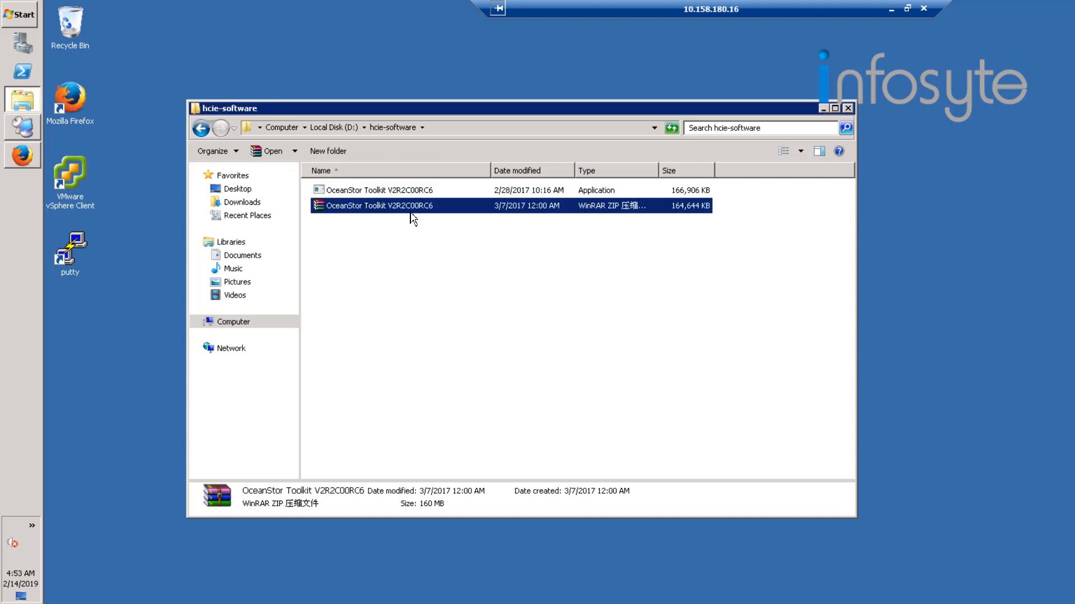
Install OceanStor Toolkit in C:\Huawei OceanStor Toolkit, accepting the safety precautions, creating a desktop shortcut and starting the program.
{"action": "left_click", "coordinate": [369, 192]}
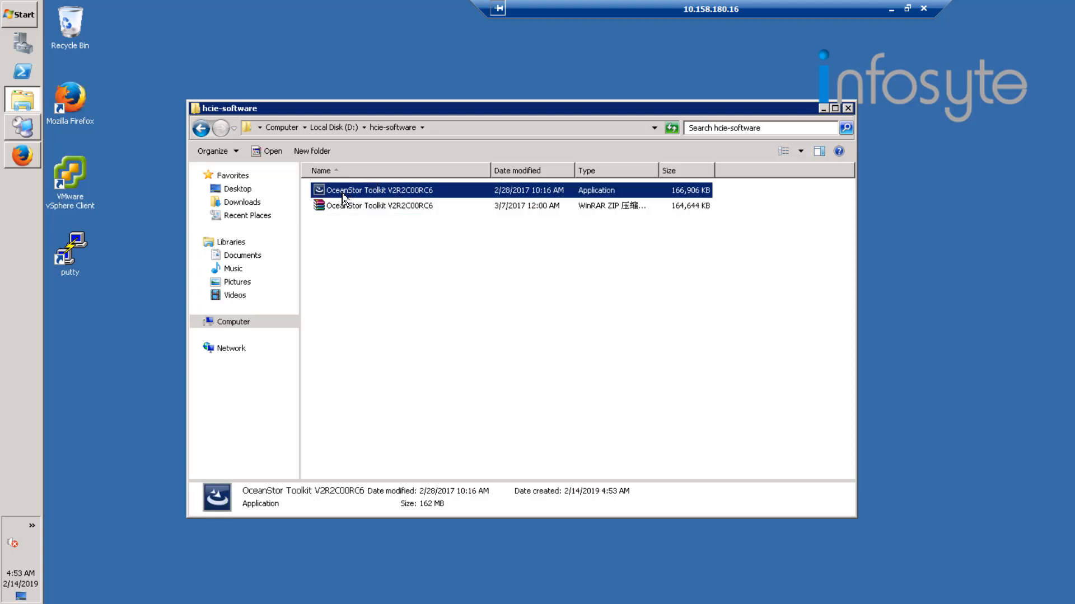
{"action": "double_click", "coordinate": [429, 194]}
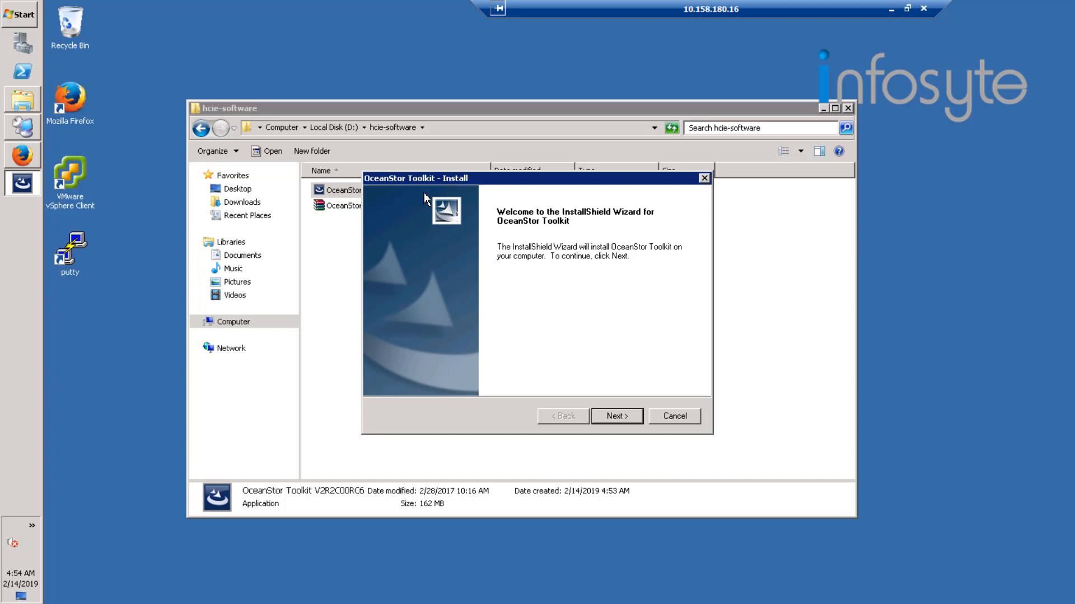
{"action": "left_click", "coordinate": [606, 415]}
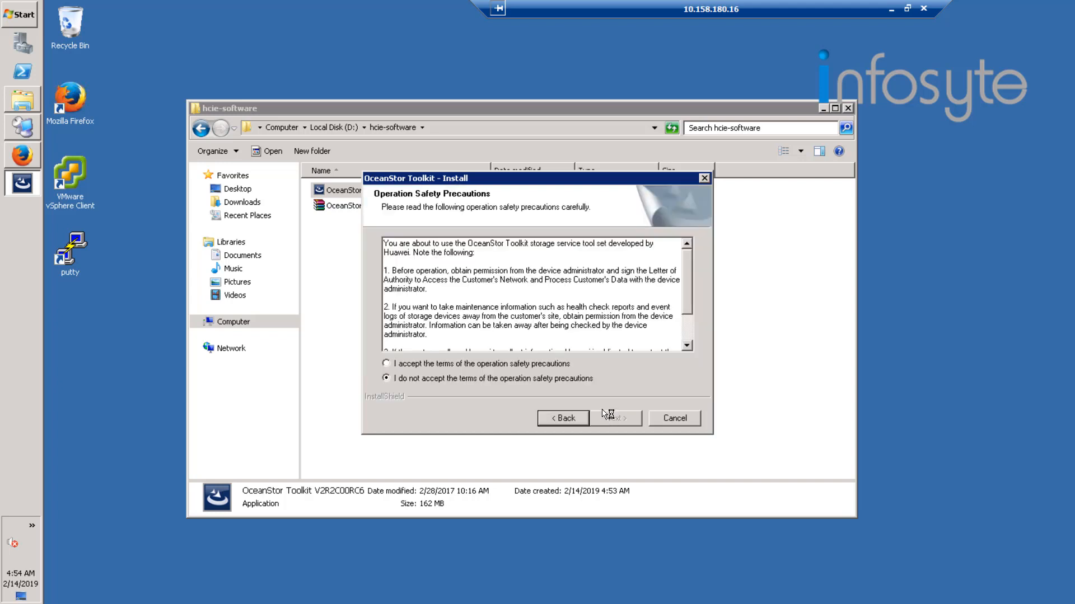
{"action": "left_click", "coordinate": [527, 364]}
{"action": "left_click", "coordinate": [616, 421]}
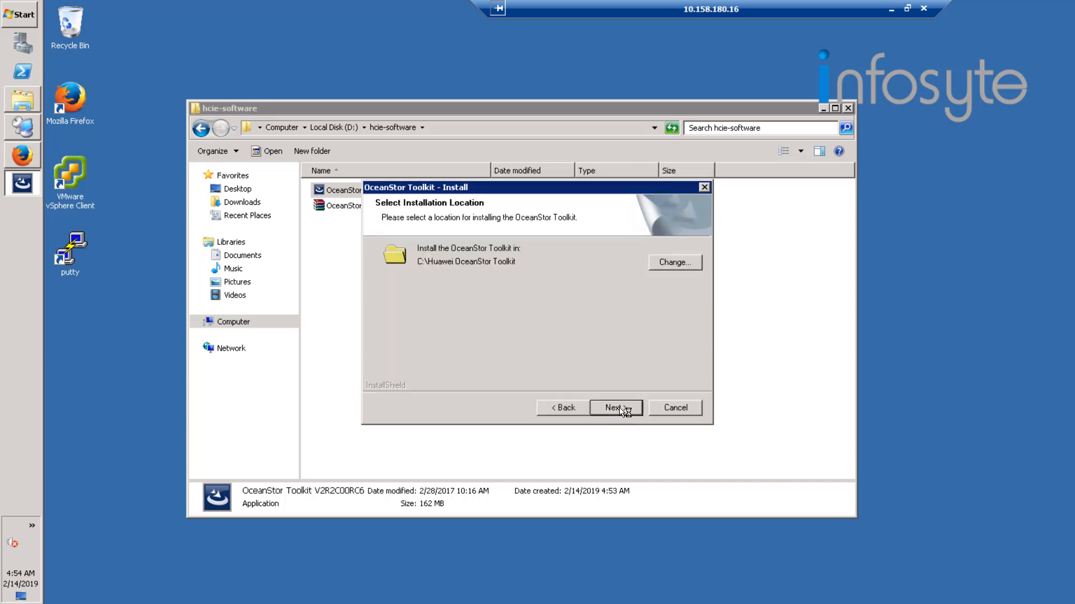
{"action": "left_click", "coordinate": [618, 408]}
{"action": "left_click", "coordinate": [623, 417]}
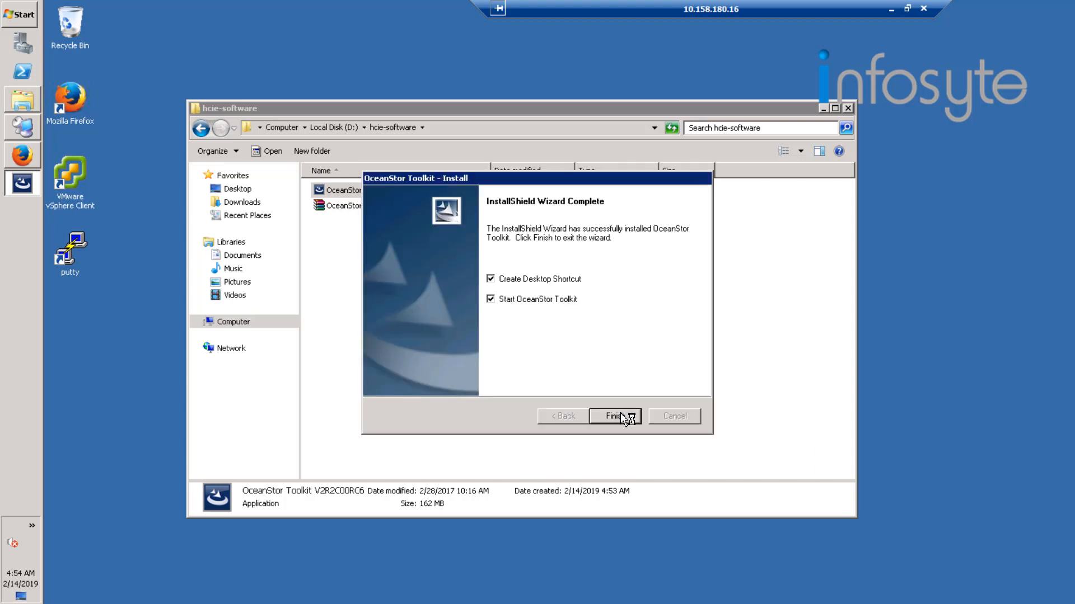
{"action": "left_click", "coordinate": [622, 415]}
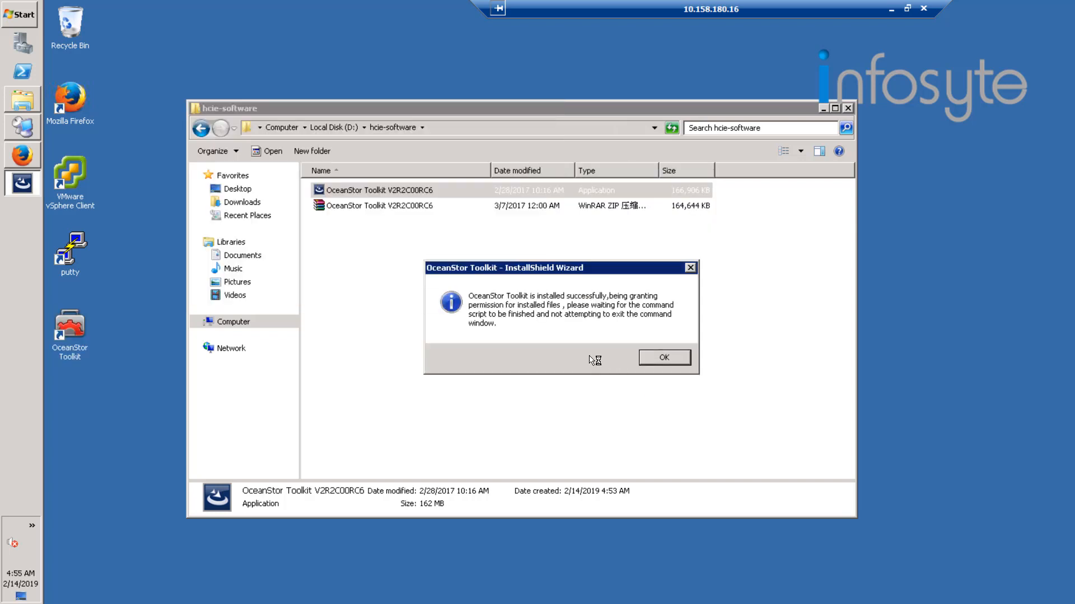
{"action": "left_click", "coordinate": [661, 358]}
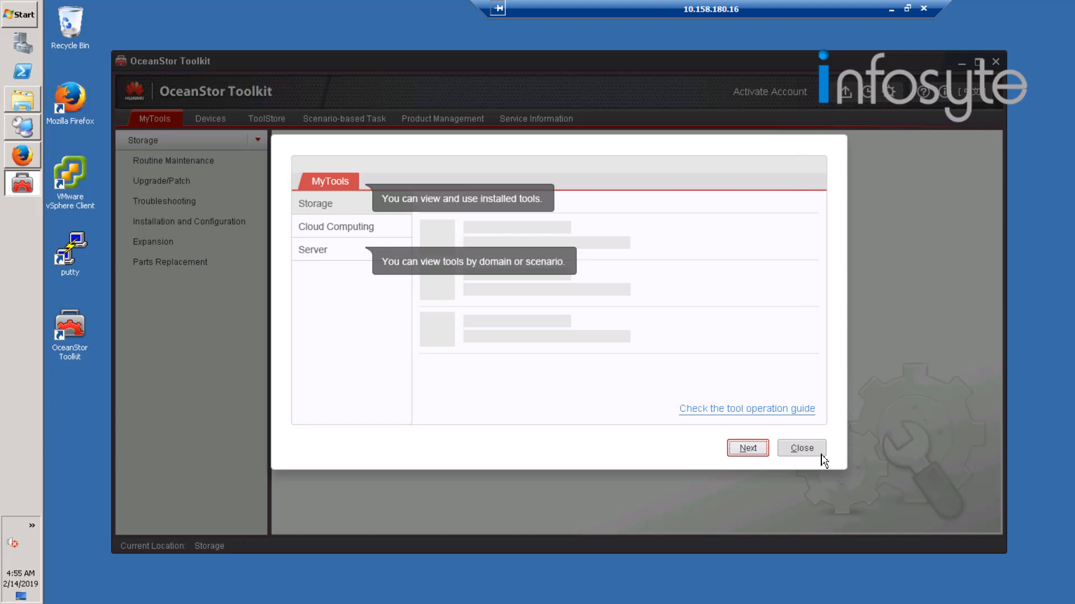
Dismiss the Toolkit's introduction and startup notices, setting the location to Outside China, without activation or further startup prompts.
{"action": "left_click", "coordinate": [795, 448]}
{"action": "left_click", "coordinate": [796, 449]}
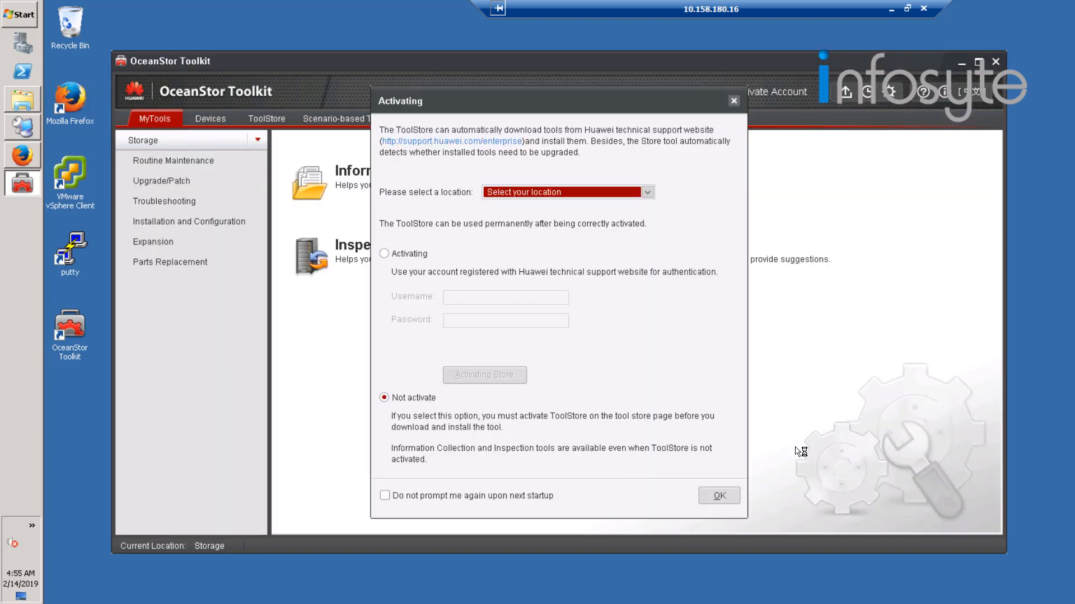
{"action": "left_click", "coordinate": [515, 498]}
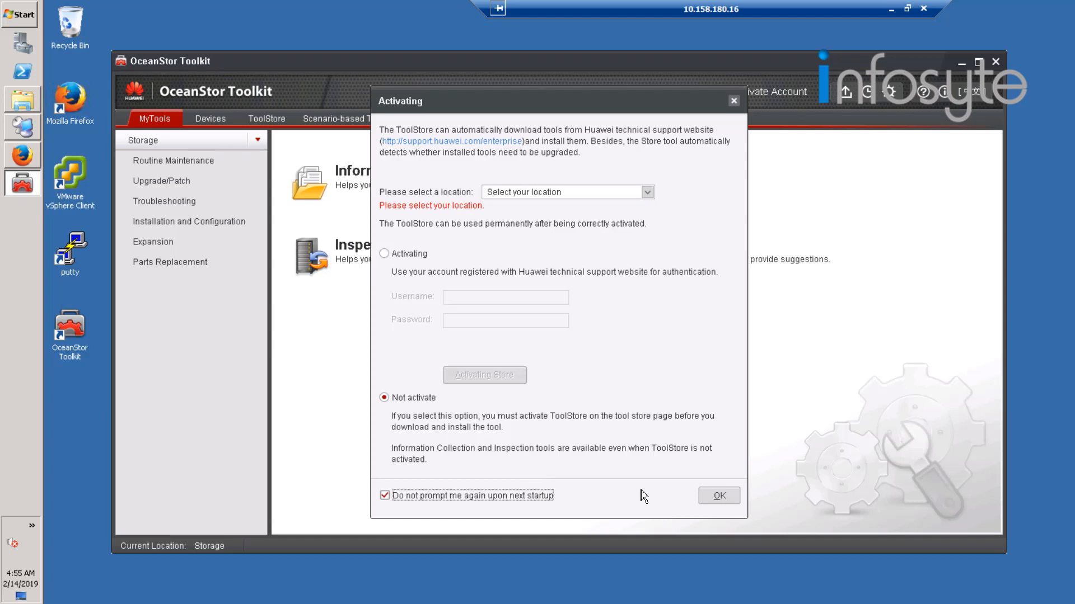
{"action": "left_click", "coordinate": [585, 191]}
{"action": "left_click", "coordinate": [543, 243]}
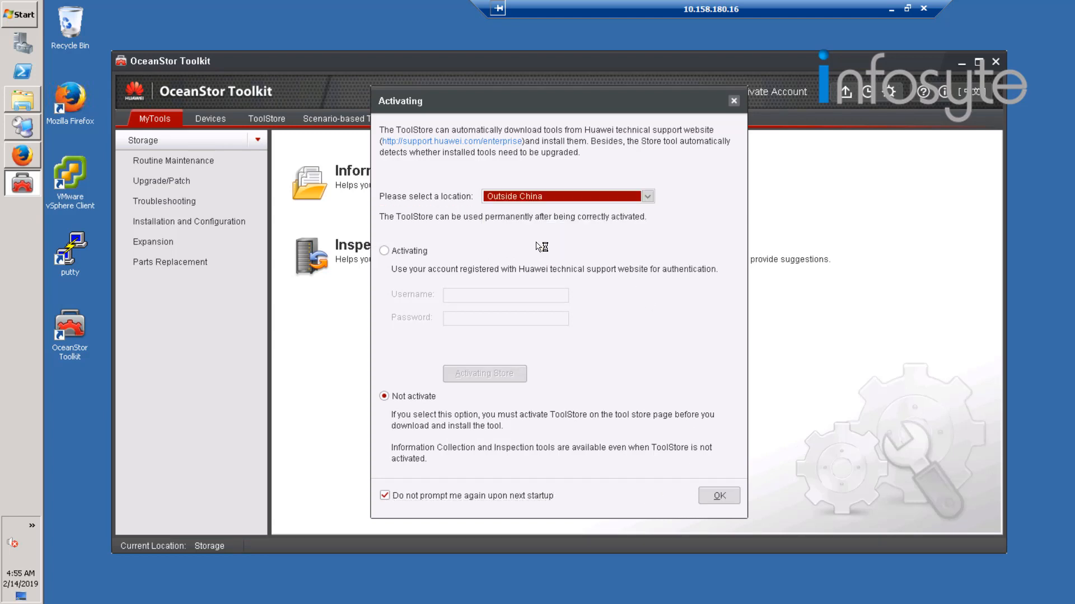
{"action": "left_click", "coordinate": [719, 497]}
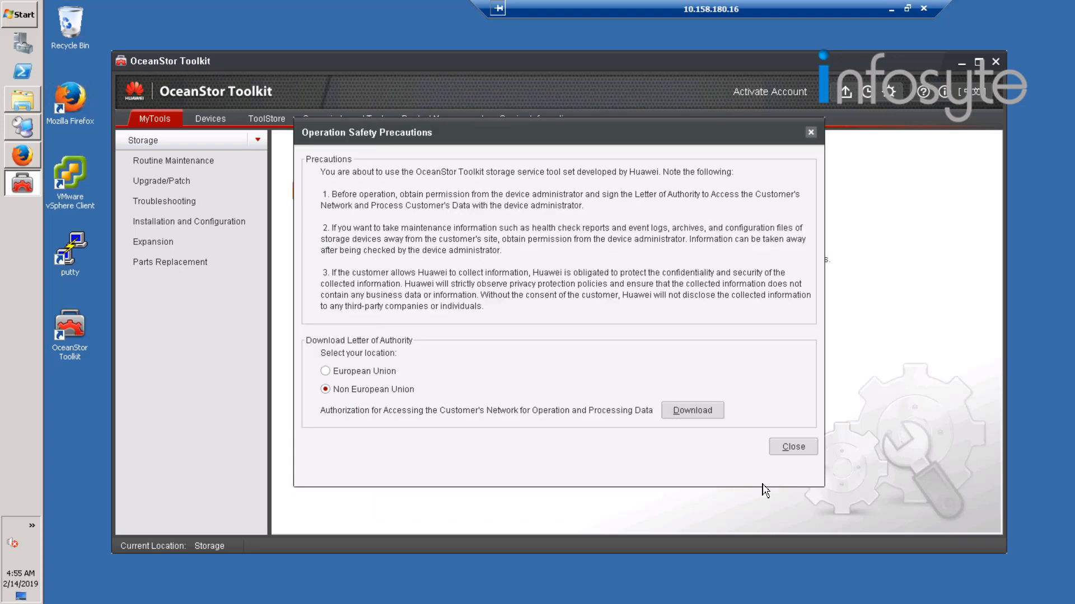
{"action": "left_click", "coordinate": [794, 447]}
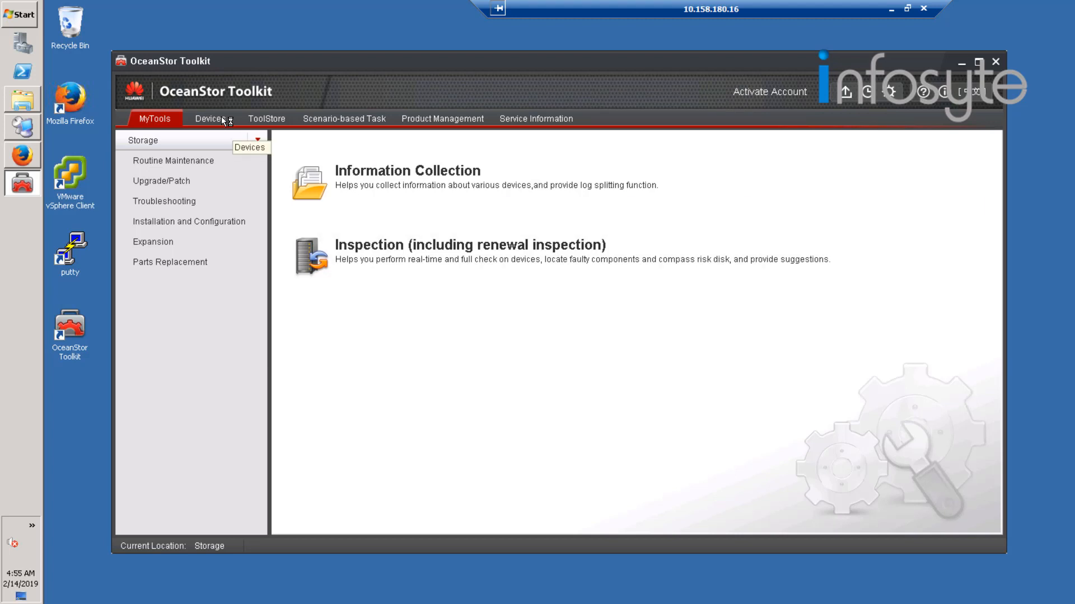
Start adding a device by specifying the IP address 192.168.24.16 with no proxy, and continue to its login information.
{"action": "left_click", "coordinate": [222, 117]}
{"action": "left_click", "coordinate": [153, 143]}
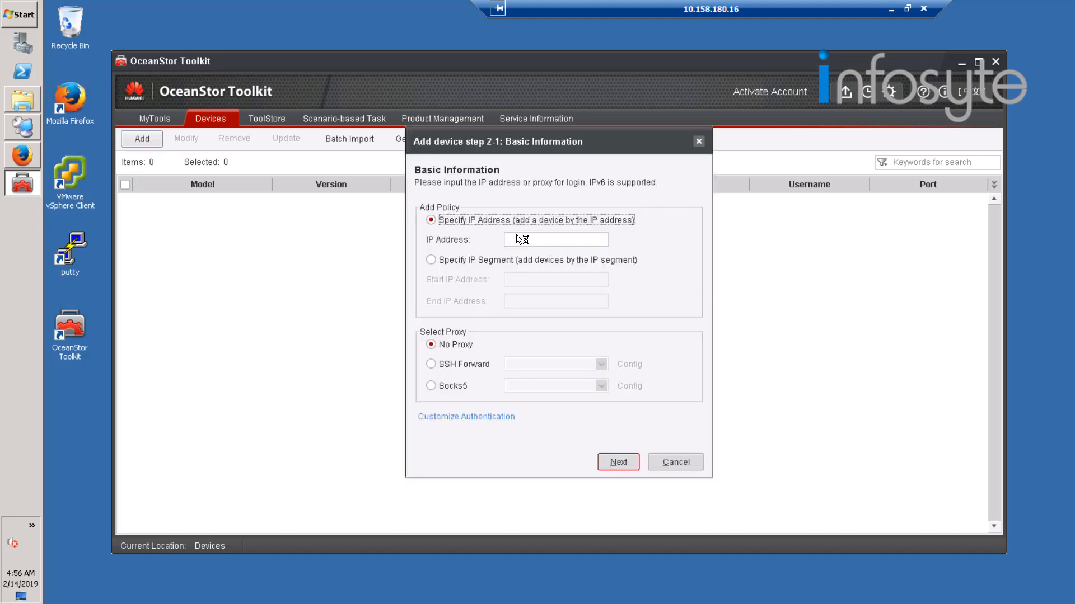
{"action": "left_click", "coordinate": [518, 240]}
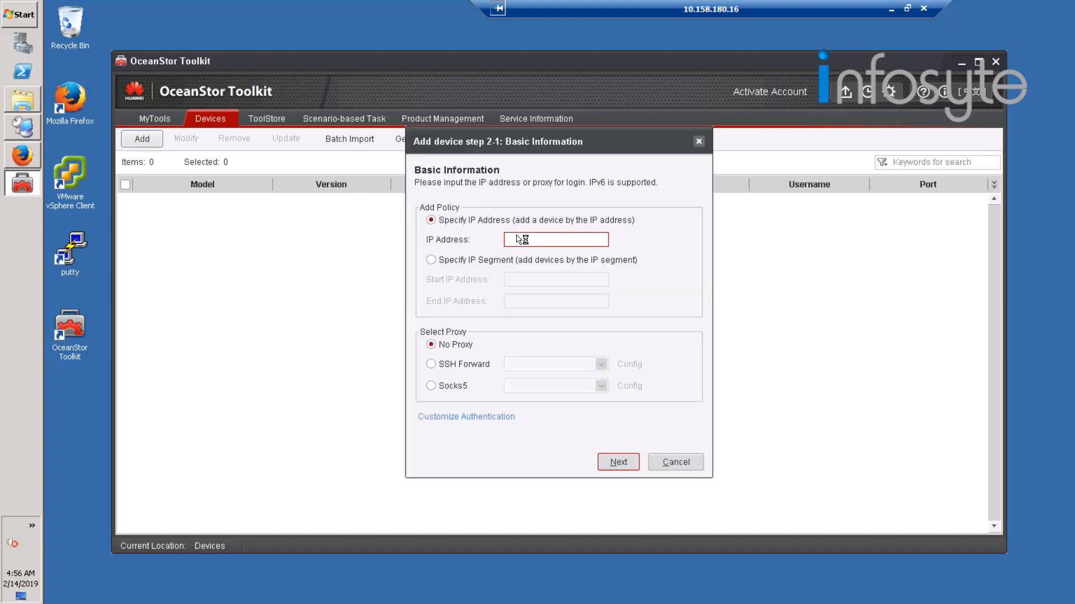
{"action": "type", "text": "10"}
{"action": "type", "text": "2.168.2"}
{"action": "type", "text": "4"}
{"action": "type", "text": ".16"}
{"action": "left_click", "coordinate": [628, 465]}
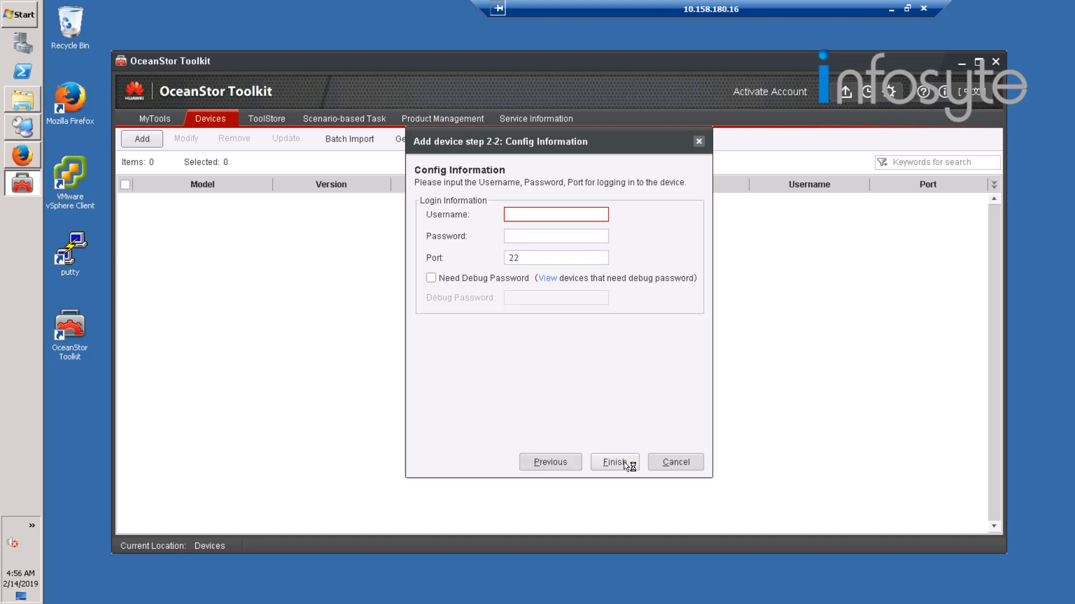
Try to add the device with the username omuser, its account password and port 22.
{"action": "type", "text": "omuser"}
{"action": "key", "text": "Tab"}
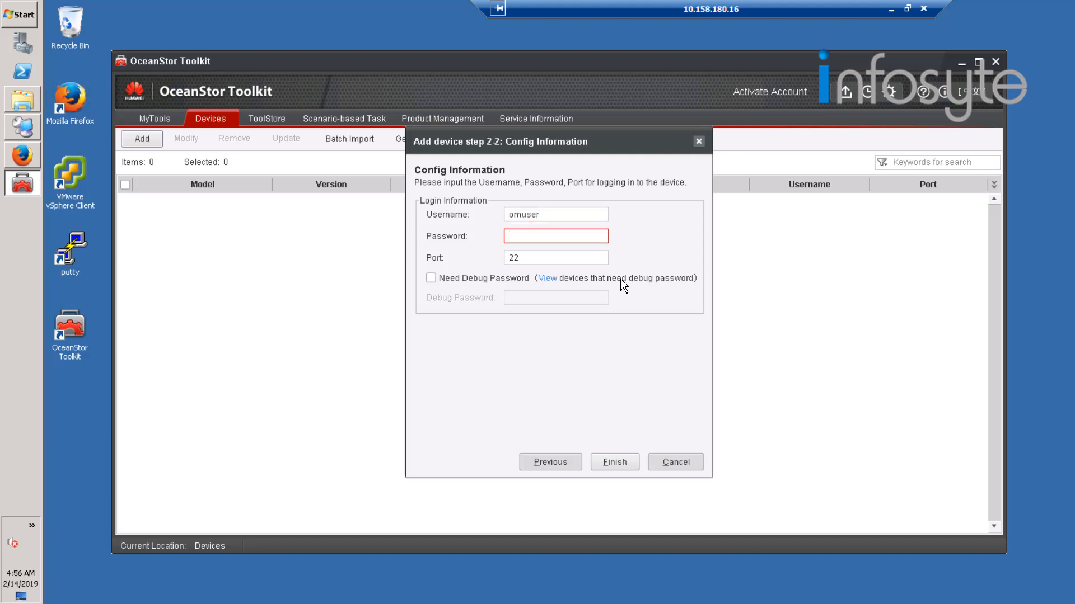
{"action": "type", "text": "******"}
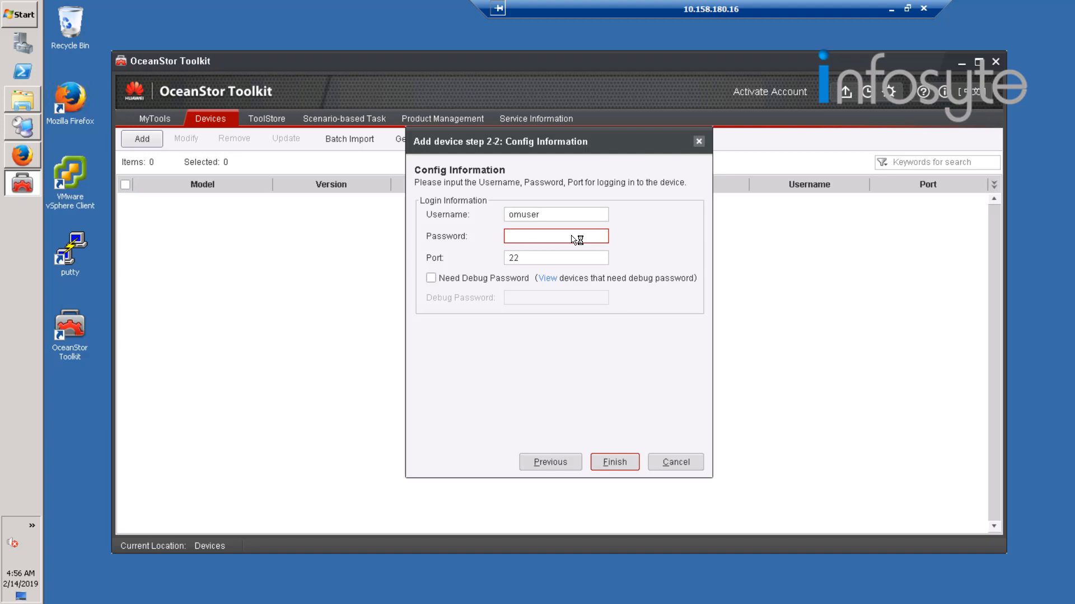
{"action": "type", "text": "********"}
{"action": "left_click", "coordinate": [611, 464]}
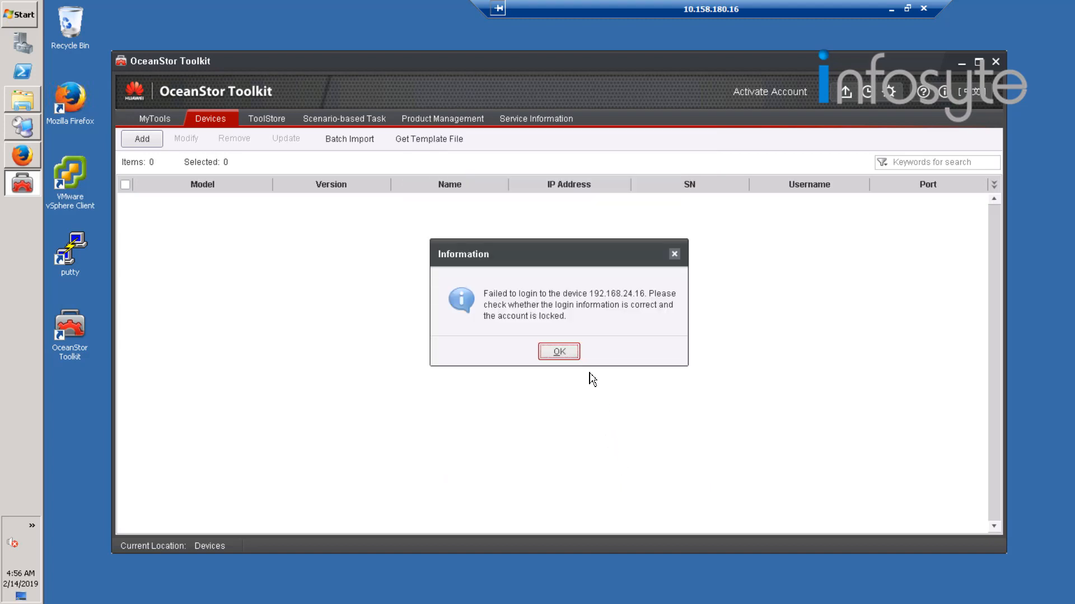
{"action": "left_click", "coordinate": [567, 351]}
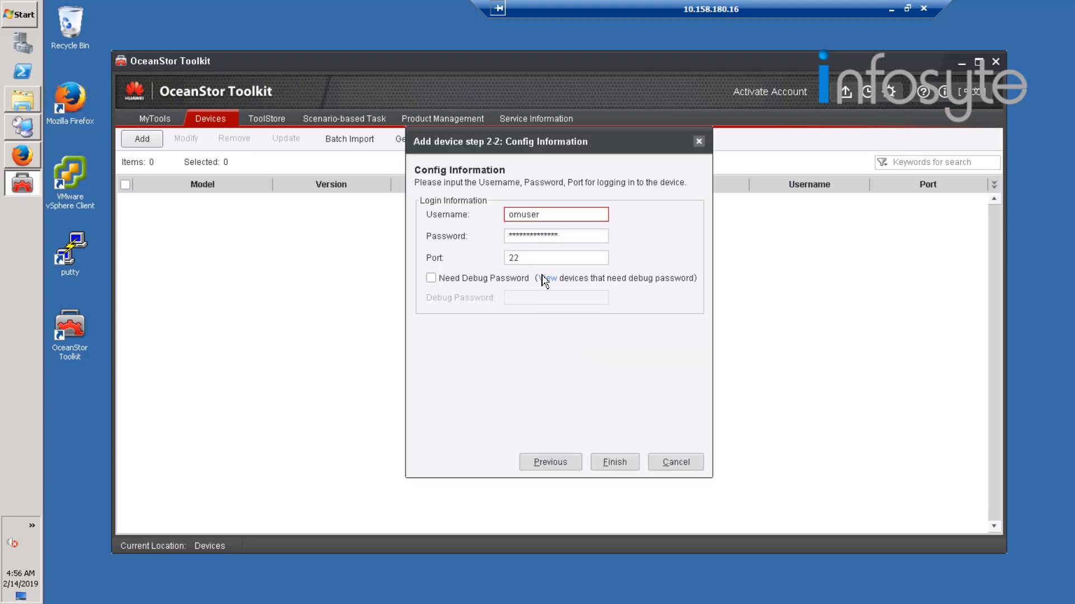
Replace the device's login password with a re-entered one and try adding the device again.
{"action": "left_click", "coordinate": [578, 240]}
{"action": "left_click_drag", "start_coordinate": [423, 238], "coordinate": [418, 238]}
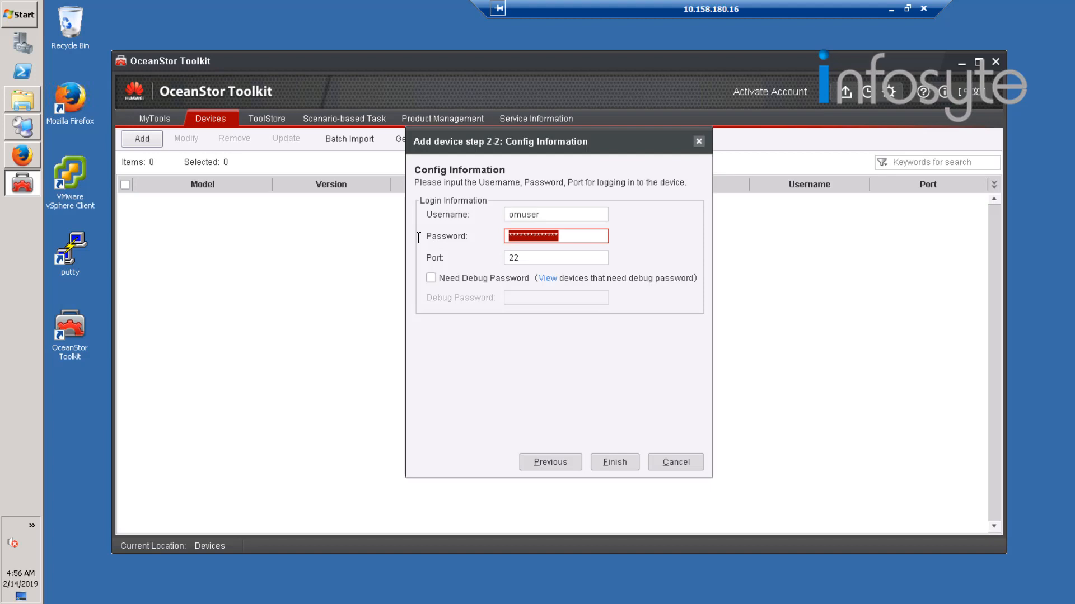
{"action": "type", "text": "**************"}
{"action": "left_click", "coordinate": [616, 463]}
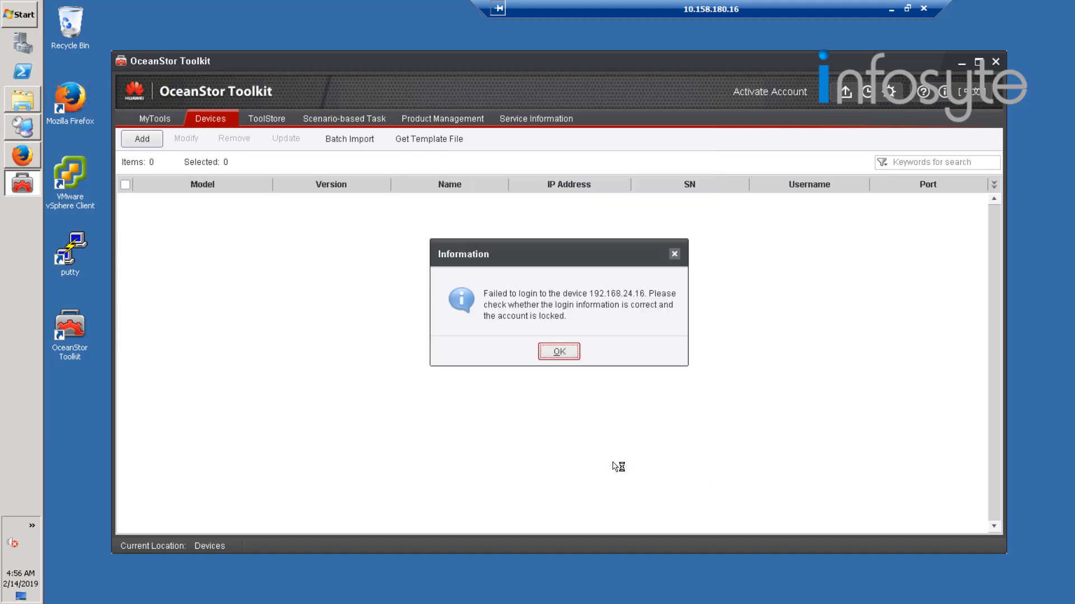
{"action": "left_click", "coordinate": [568, 355]}
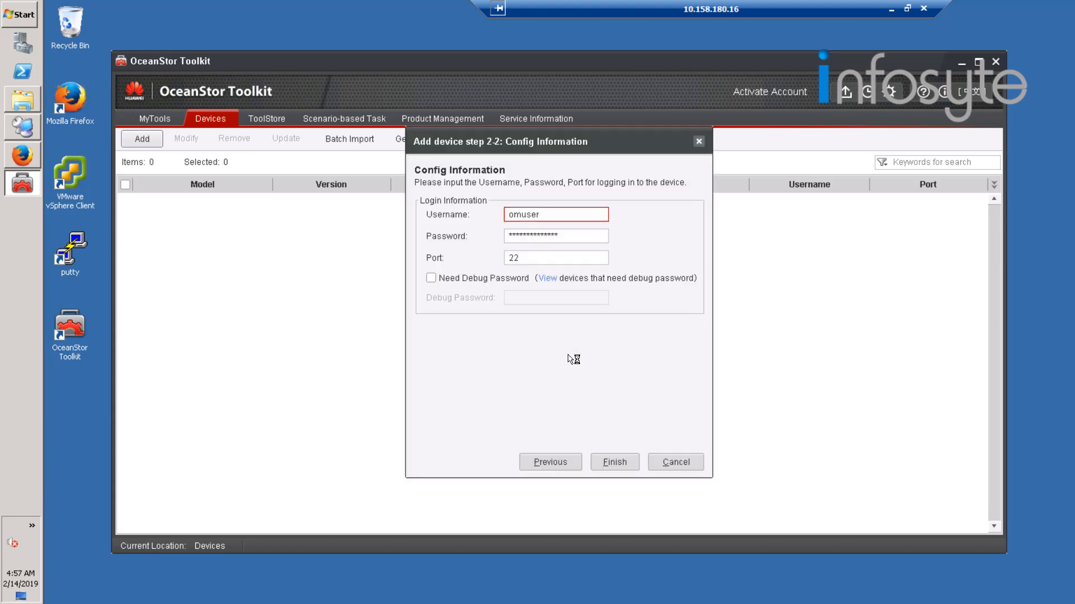
Enter omuser's password once more and make a third attempt to add the device.
{"action": "key", "text": "Tab"}
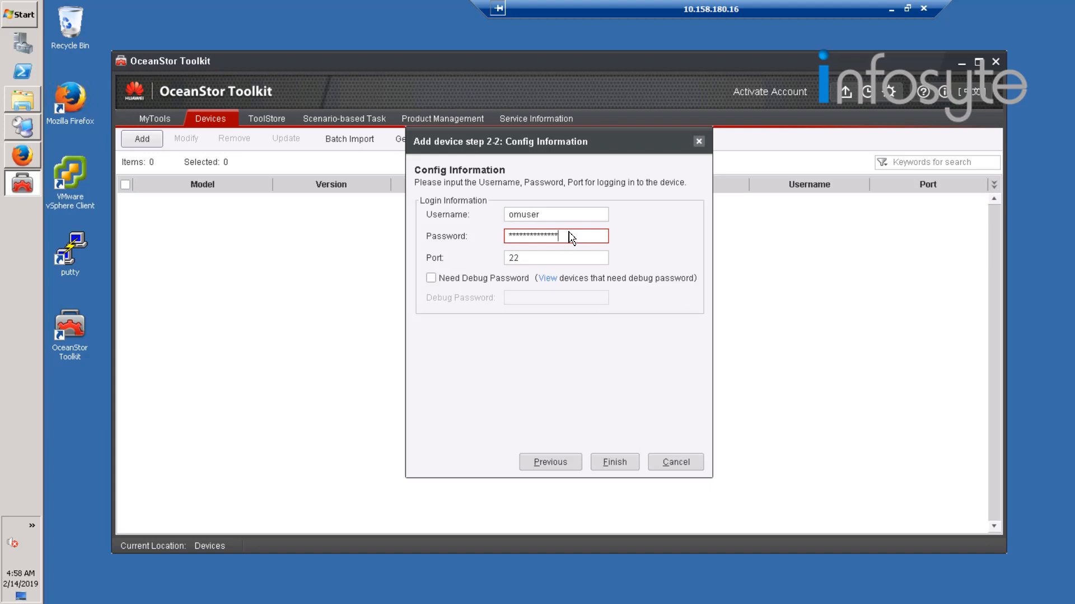
{"action": "left_click_drag", "start_coordinate": [569, 235], "coordinate": [449, 232]}
{"action": "type", "text": "**************"}
{"action": "left_click", "coordinate": [613, 463]}
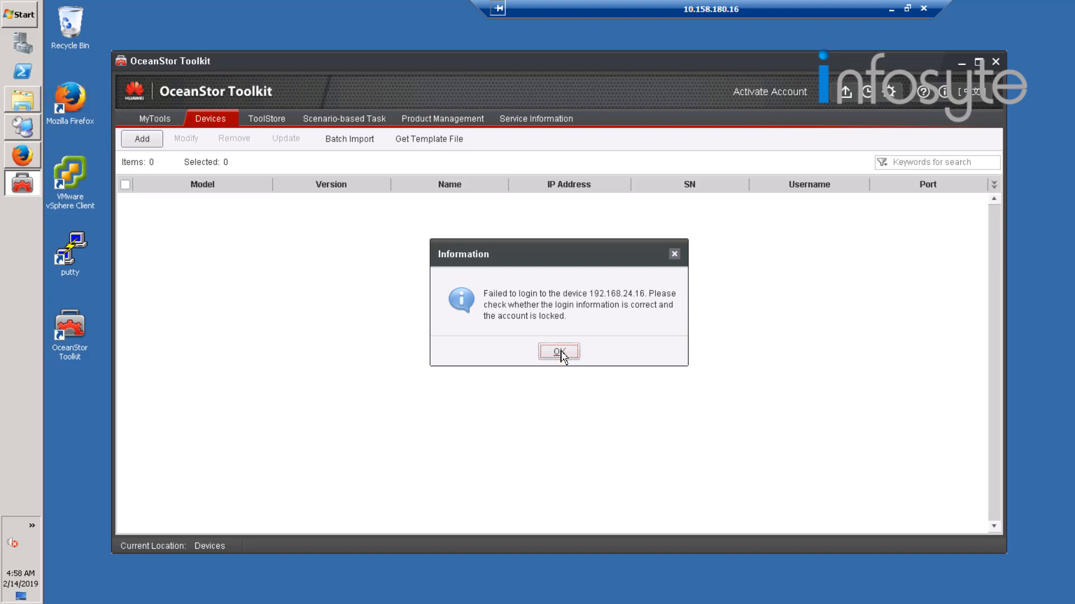
{"action": "left_click", "coordinate": [570, 354]}
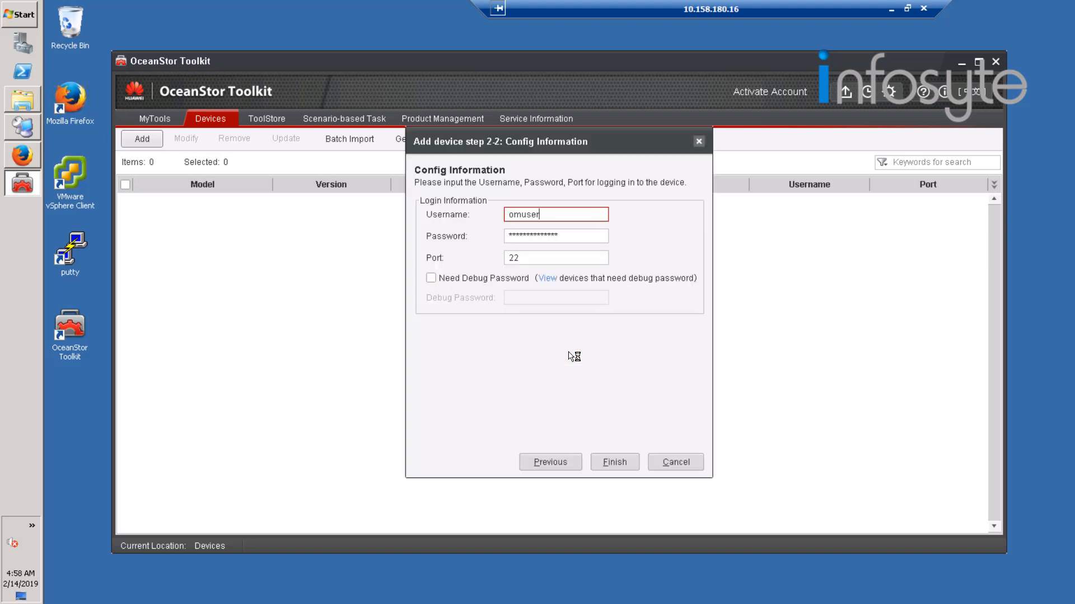
Switch to DeviceManager in Firefox, unlock the omuser account in the permission settings' user management, and lock it again.
{"action": "left_click", "coordinate": [28, 160]}
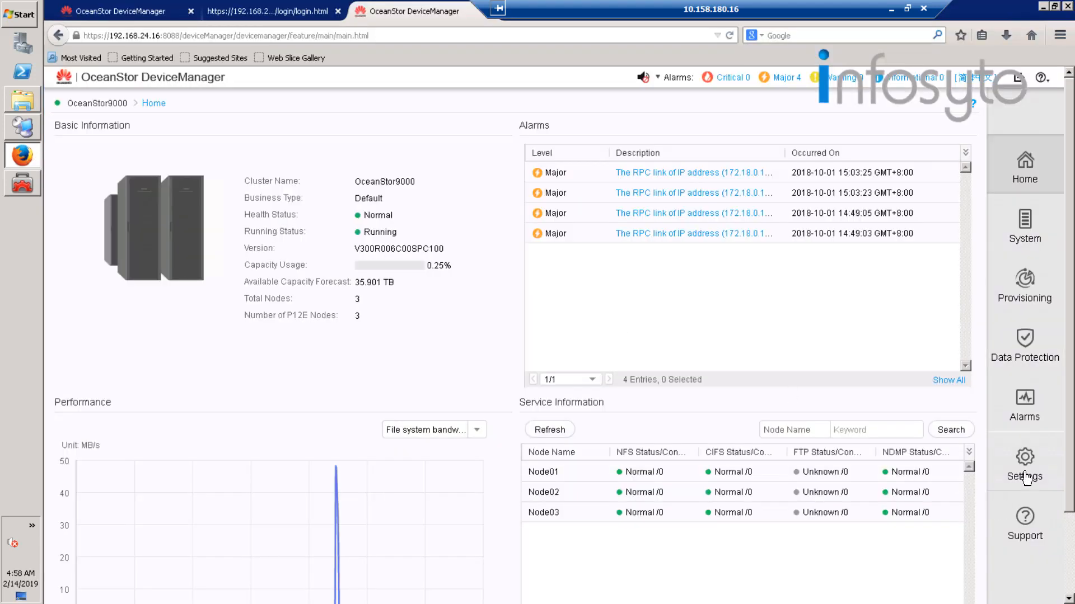
{"action": "left_click", "coordinate": [1025, 476]}
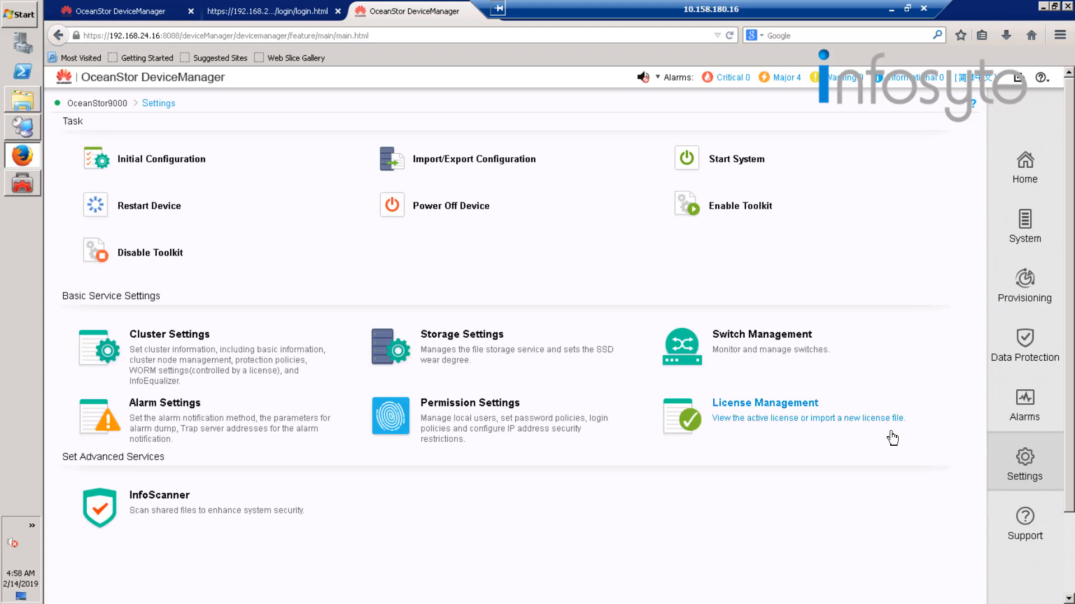
{"action": "left_click", "coordinate": [448, 425]}
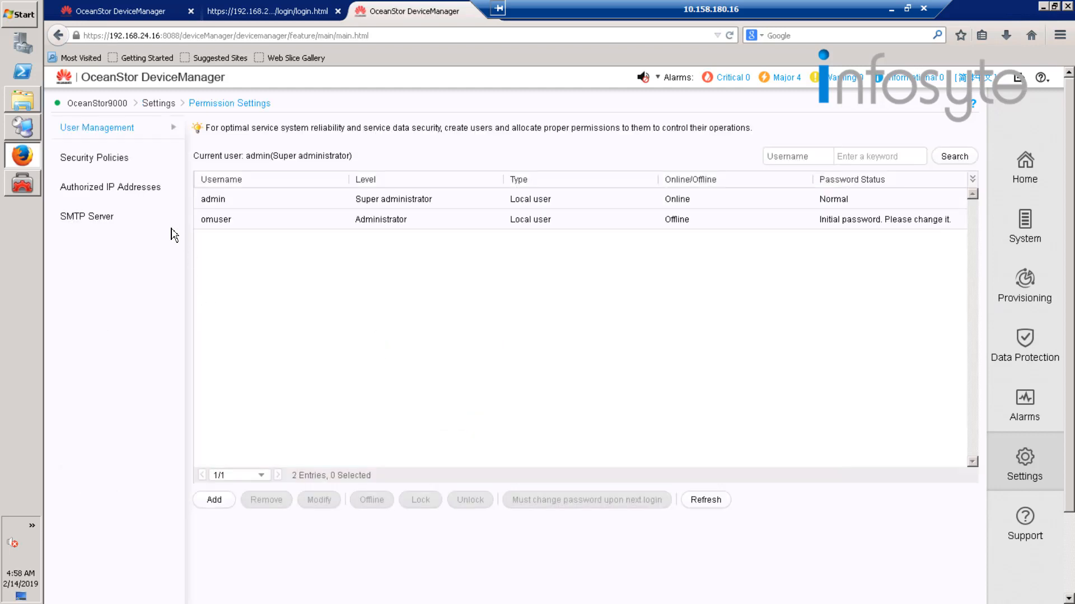
{"action": "left_click", "coordinate": [521, 223]}
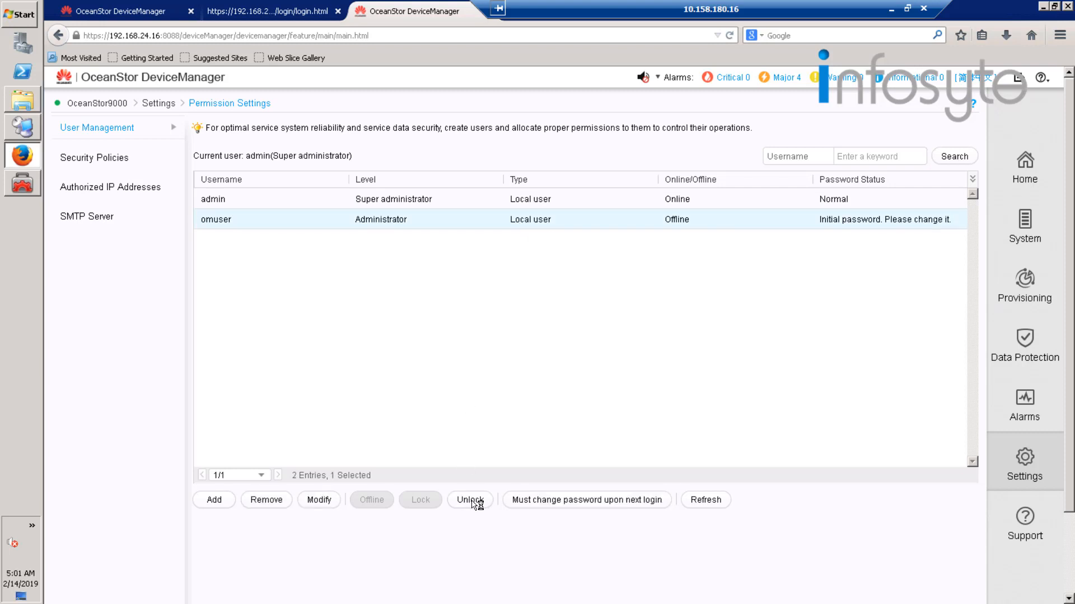
{"action": "left_click", "coordinate": [471, 501]}
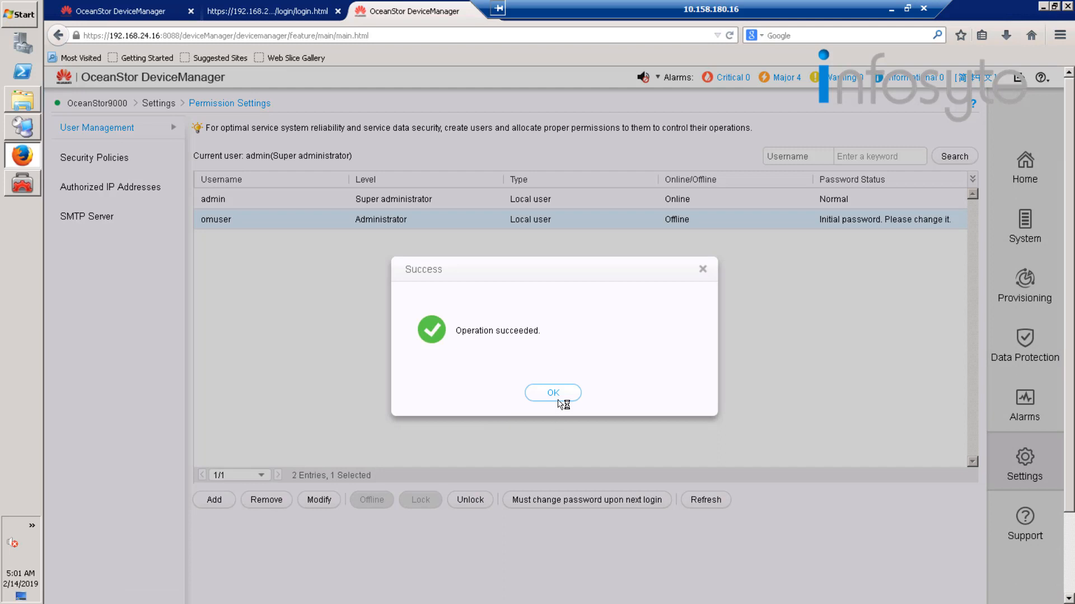
{"action": "left_click", "coordinate": [557, 397]}
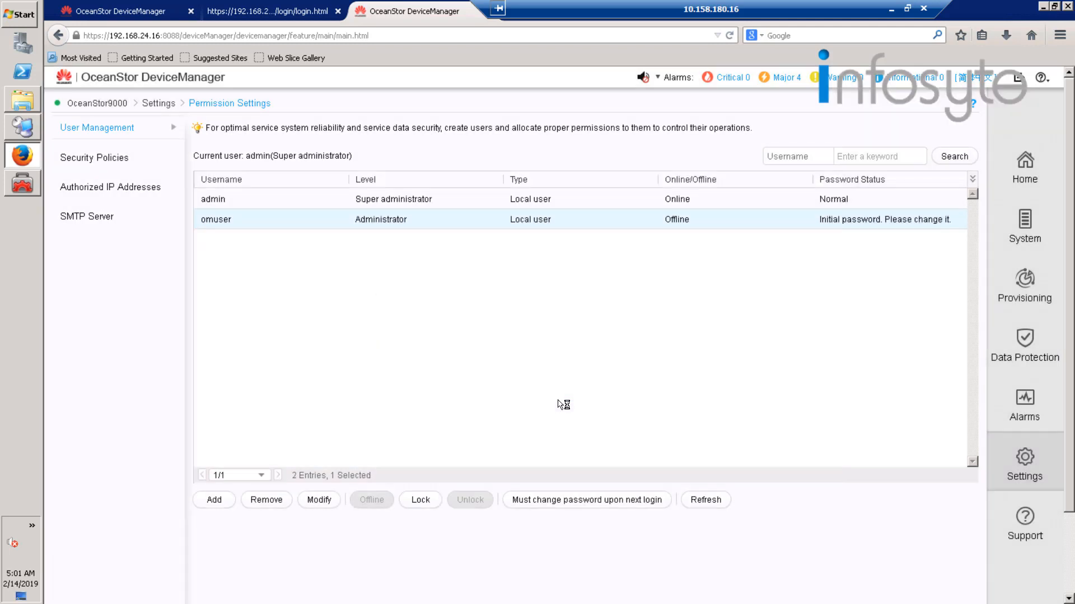
{"action": "left_click", "coordinate": [421, 501]}
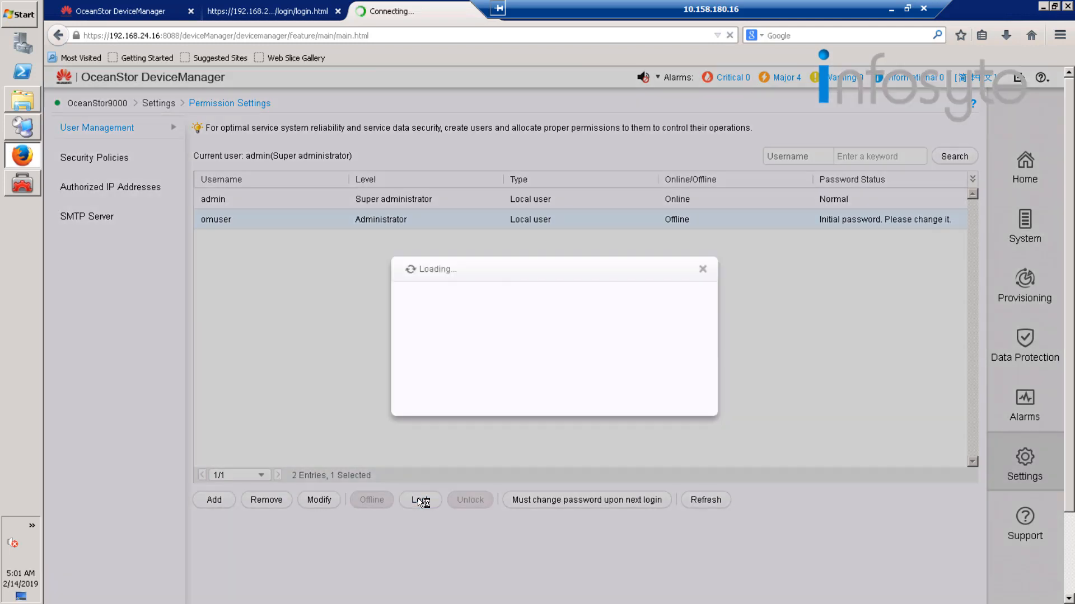
{"action": "left_click", "coordinate": [556, 394]}
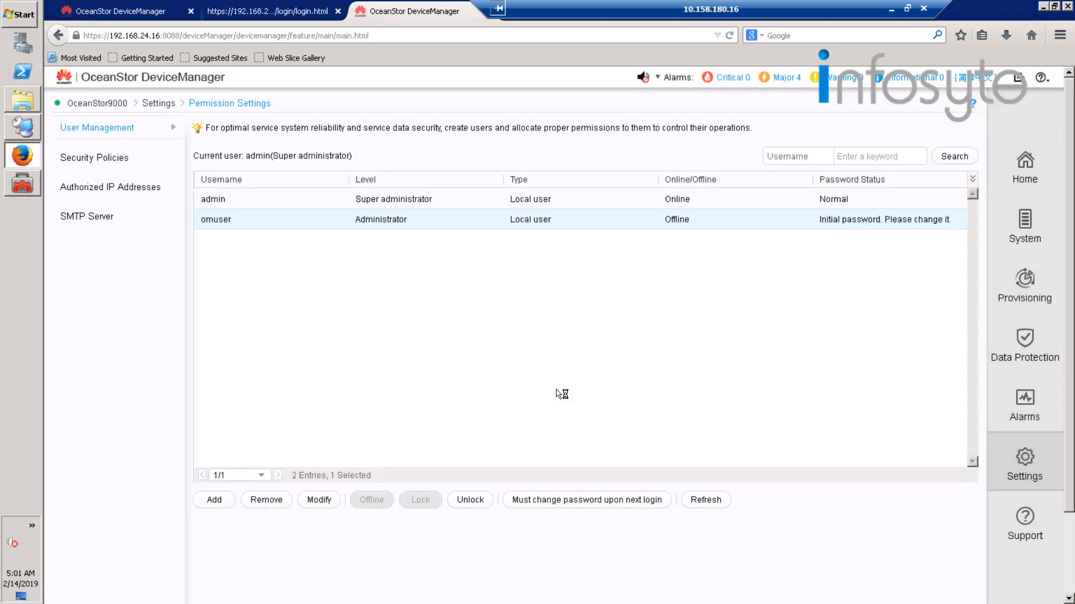
Switch back to OceanStor Toolkit, finish adding the device while registering its SSH host key fingerprint, and select it in the device list.
{"action": "left_click", "coordinate": [33, 189]}
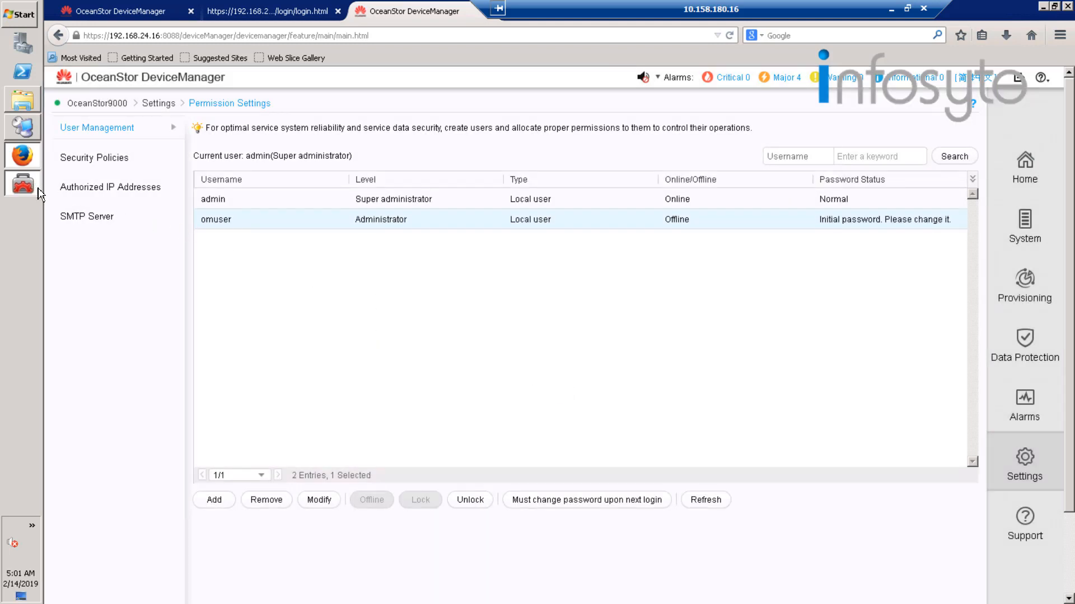
{"action": "left_click", "coordinate": [627, 463]}
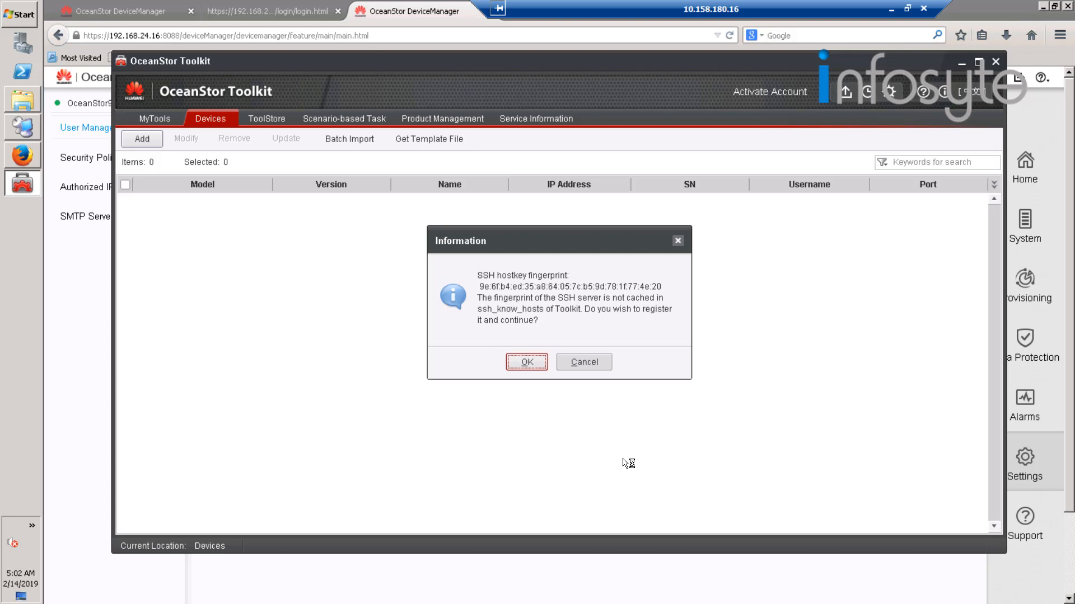
{"action": "left_click", "coordinate": [537, 369]}
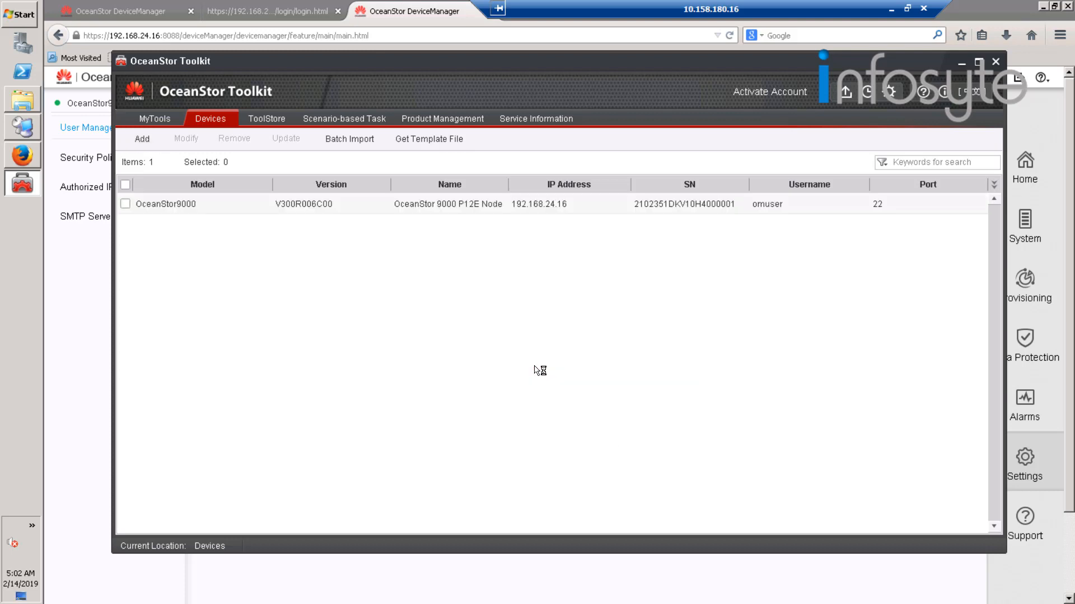
{"action": "left_click", "coordinate": [127, 206]}
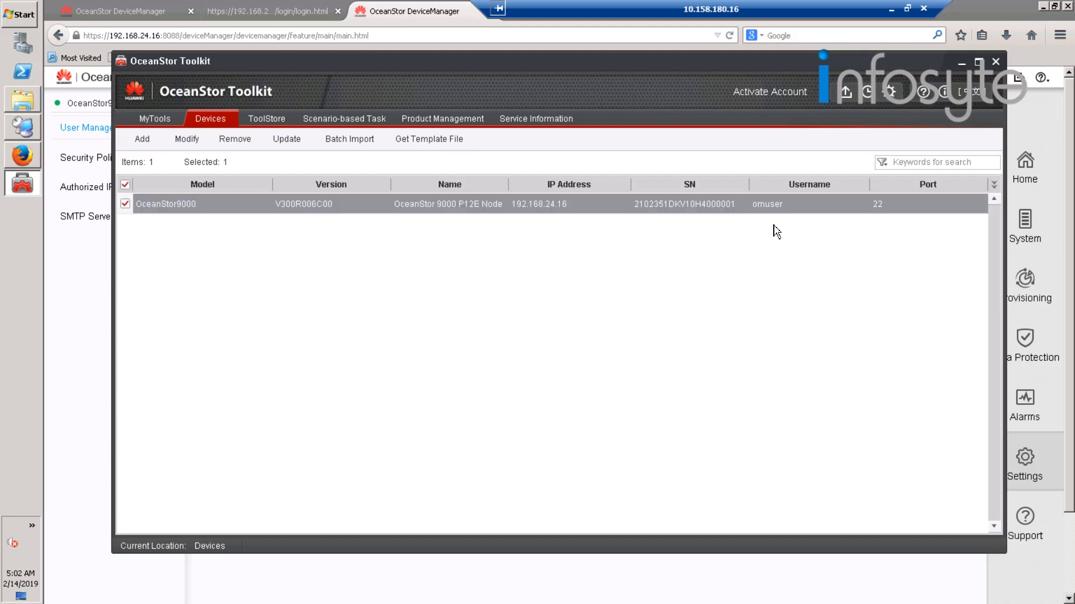
Run a real-time inspection of the OceanStor9000 at 192.168.24.16 with all basic check items and the default result path.
{"action": "left_click", "coordinate": [150, 122]}
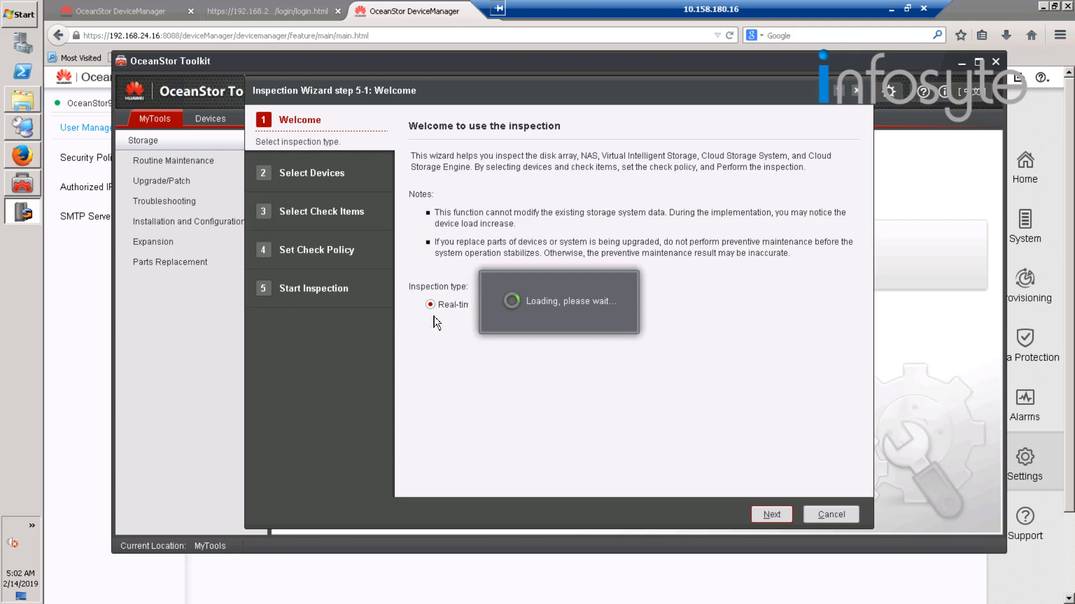
{"action": "left_click", "coordinate": [776, 514]}
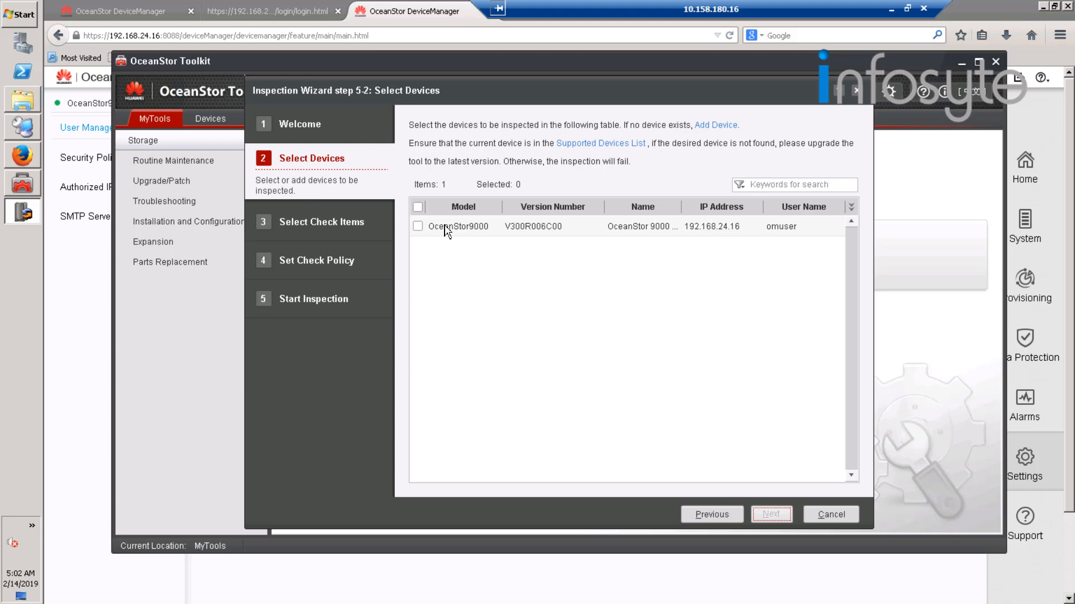
{"action": "left_click", "coordinate": [421, 226]}
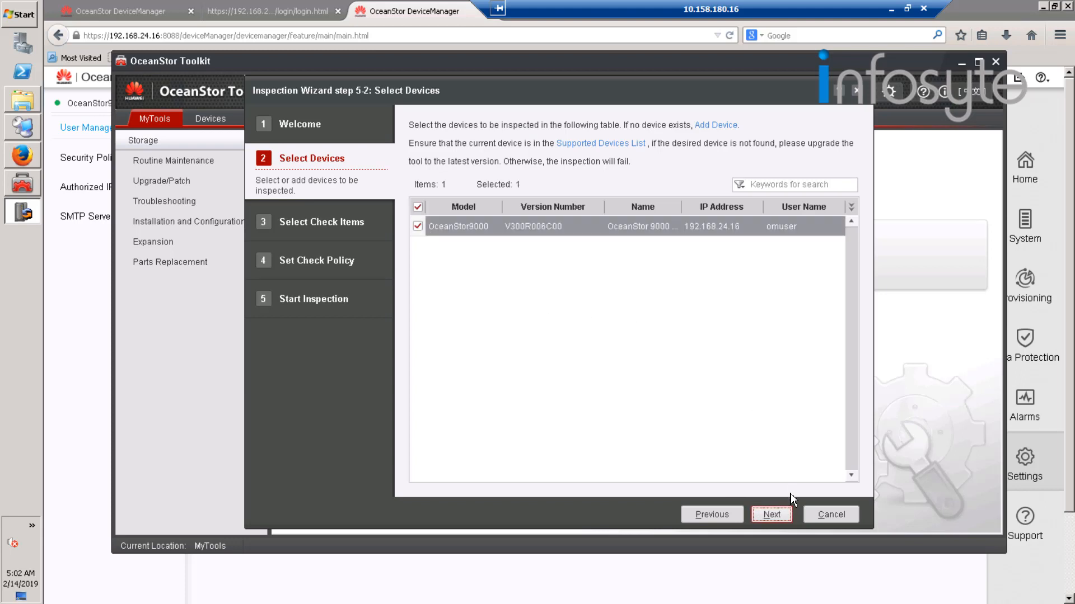
{"action": "left_click", "coordinate": [776, 515]}
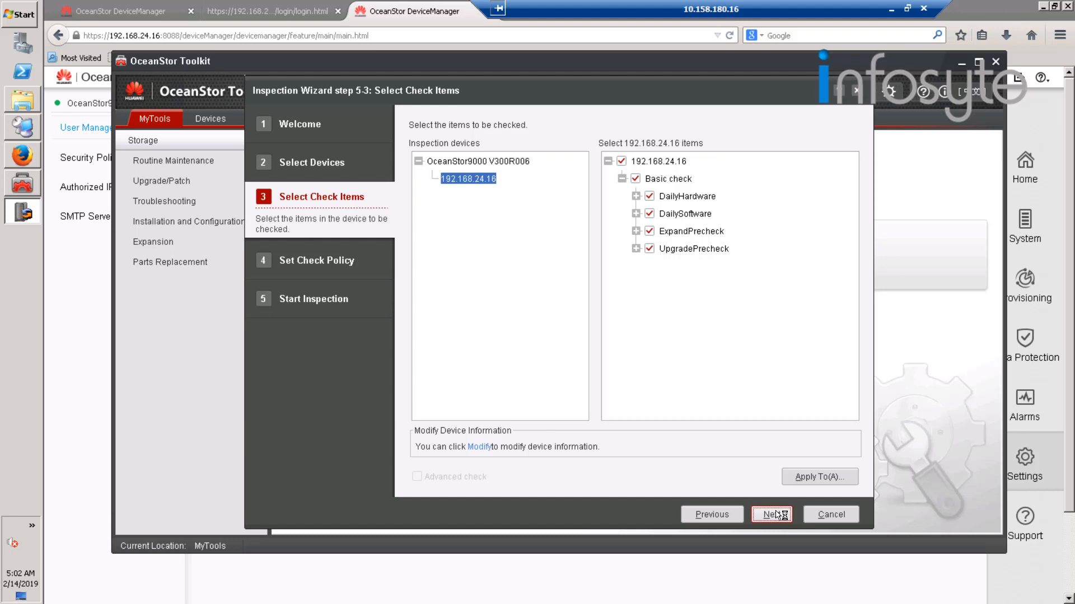
{"action": "left_click", "coordinate": [777, 514]}
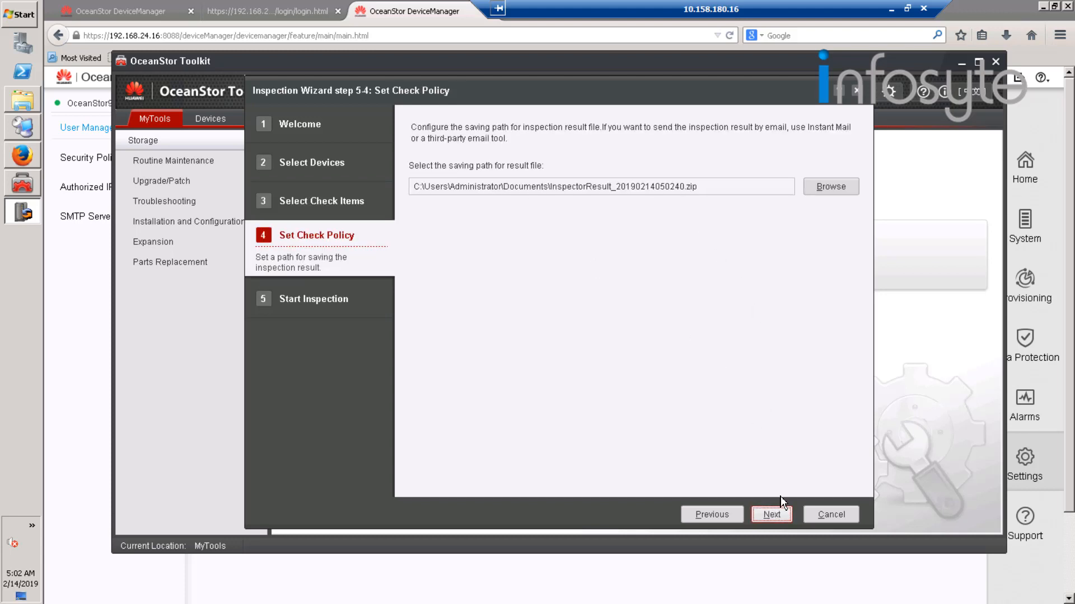
{"action": "left_click", "coordinate": [787, 519]}
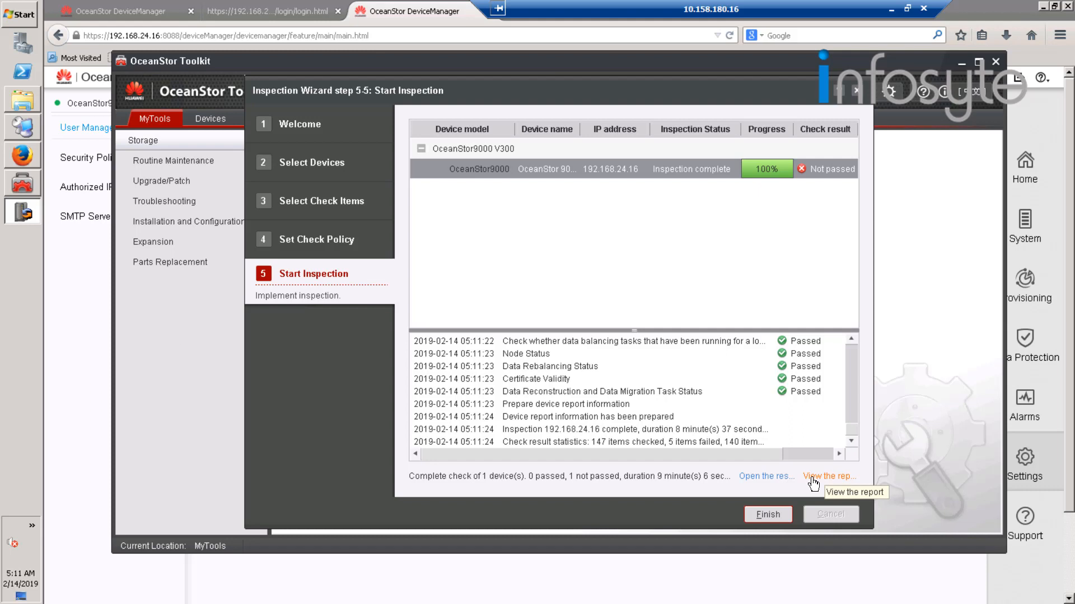
Open the inspection report and filter the 192.168.24.16 results to show only the items that were not passed.
{"action": "left_click", "coordinate": [812, 477]}
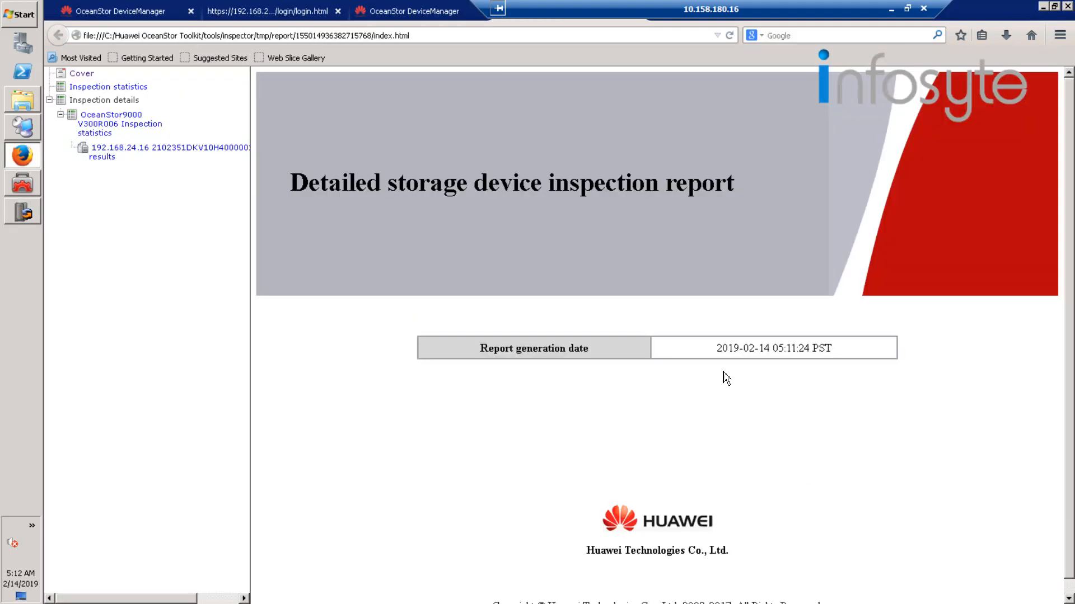
{"action": "left_click", "coordinate": [113, 152]}
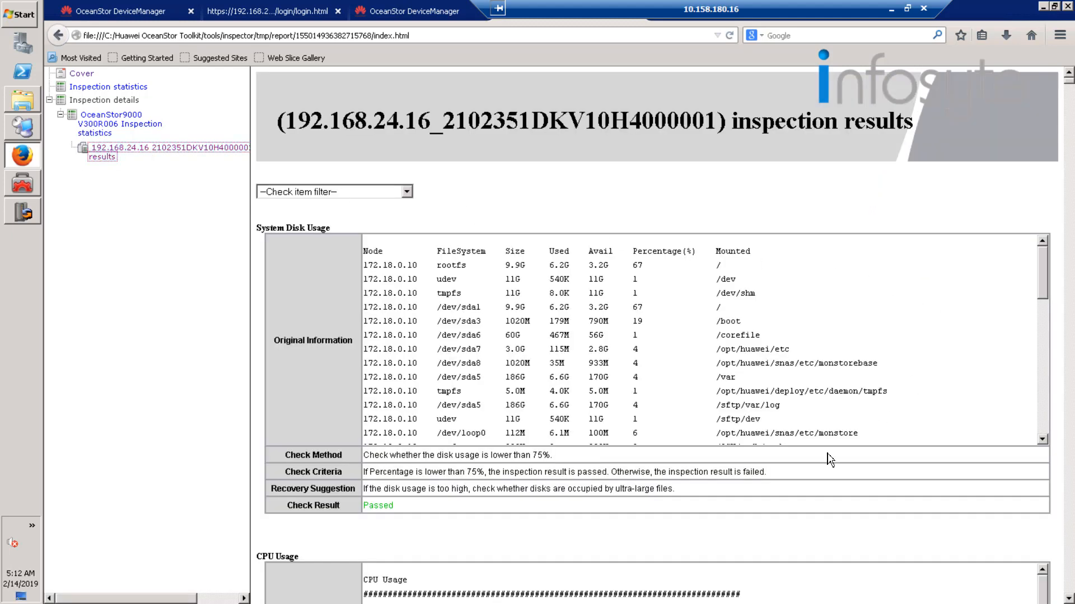
{"action": "left_click", "coordinate": [411, 192]}
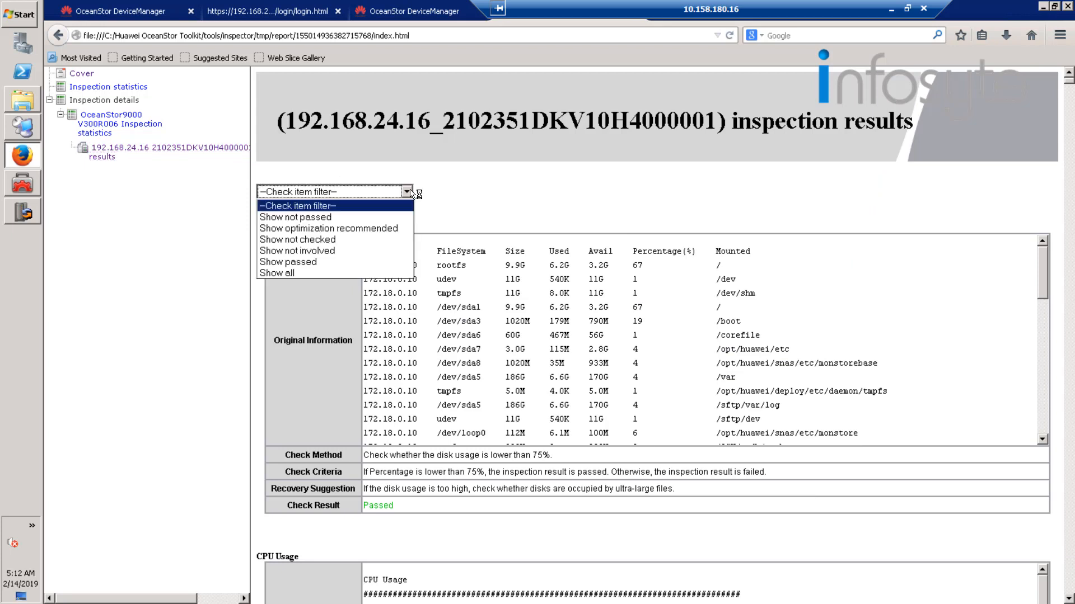
{"action": "left_click", "coordinate": [326, 220]}
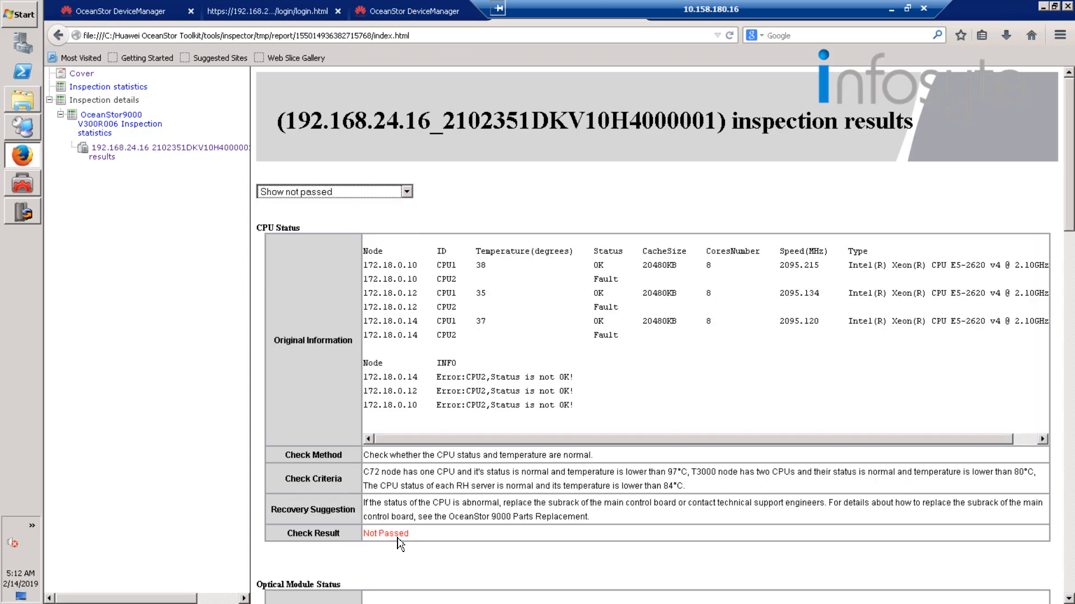
Examine the failed check items in the report, covering CPU status, optical module status, uncleared alarms and inter-node communication links.
{"action": "left_click_drag", "start_coordinate": [439, 377], "coordinate": [625, 419]}
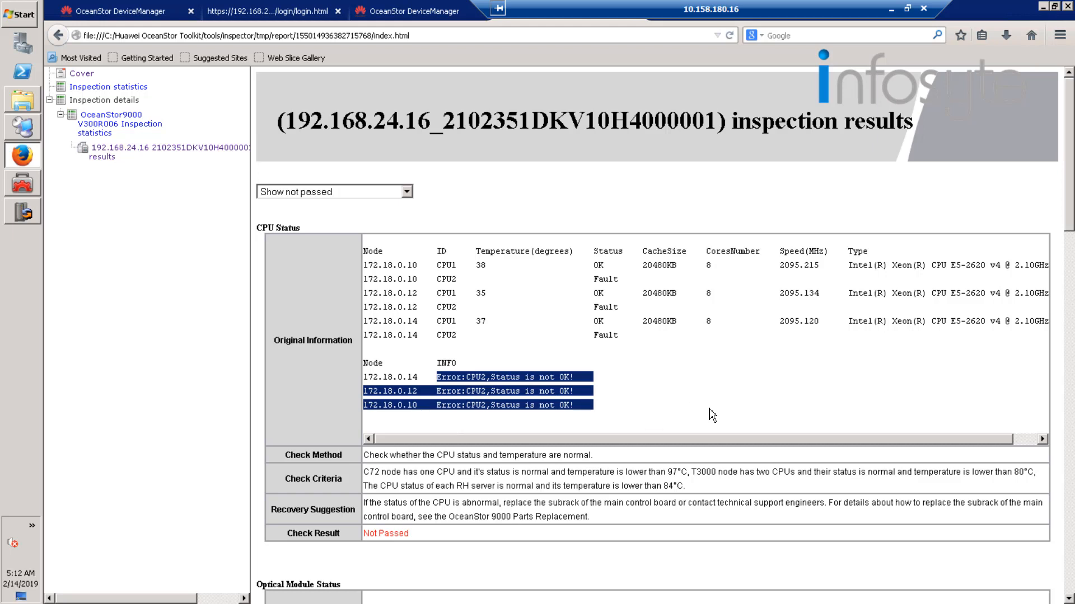
{"action": "left_click", "coordinate": [606, 280]}
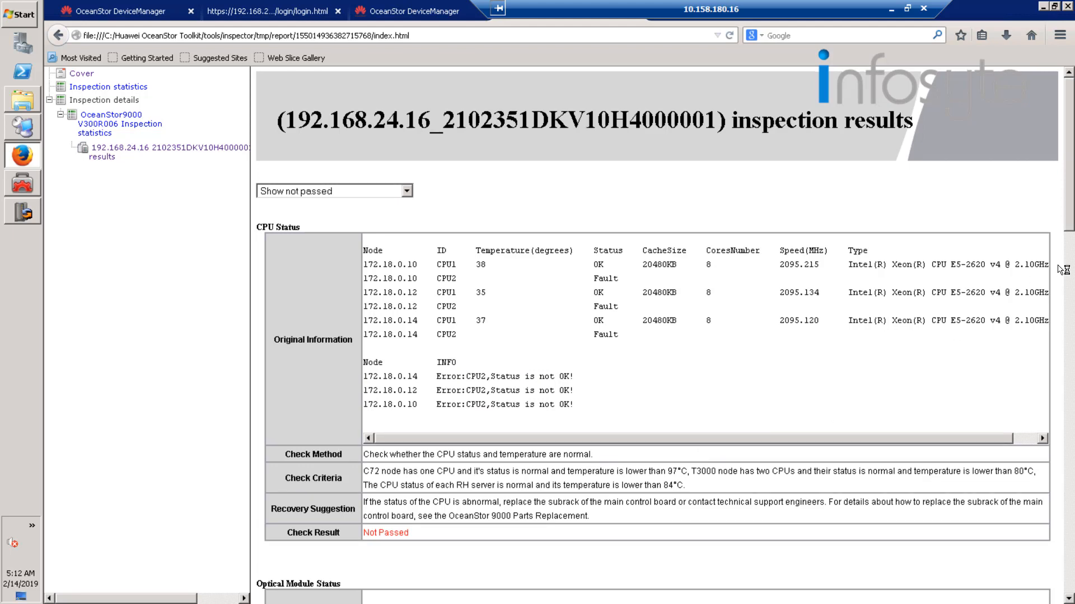
{"action": "scroll", "coordinate": [672, 420], "scroll_direction": "down", "scroll_amount": 5}
{"action": "scroll", "coordinate": [658, 434], "scroll_direction": "down", "scroll_amount": 3}
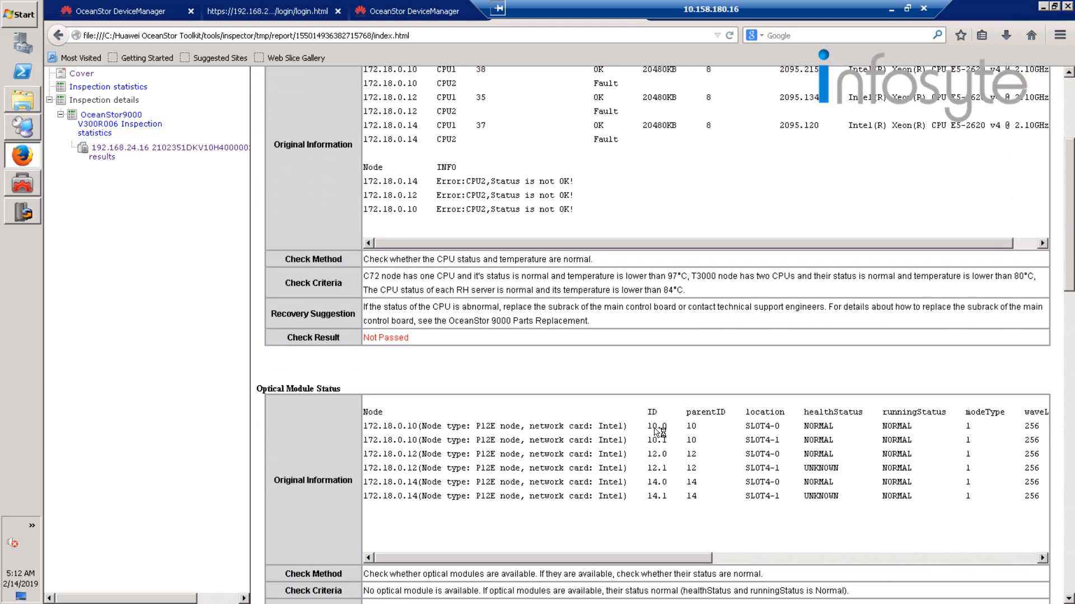
{"action": "left_click_drag", "start_coordinate": [417, 385], "coordinate": [911, 453]}
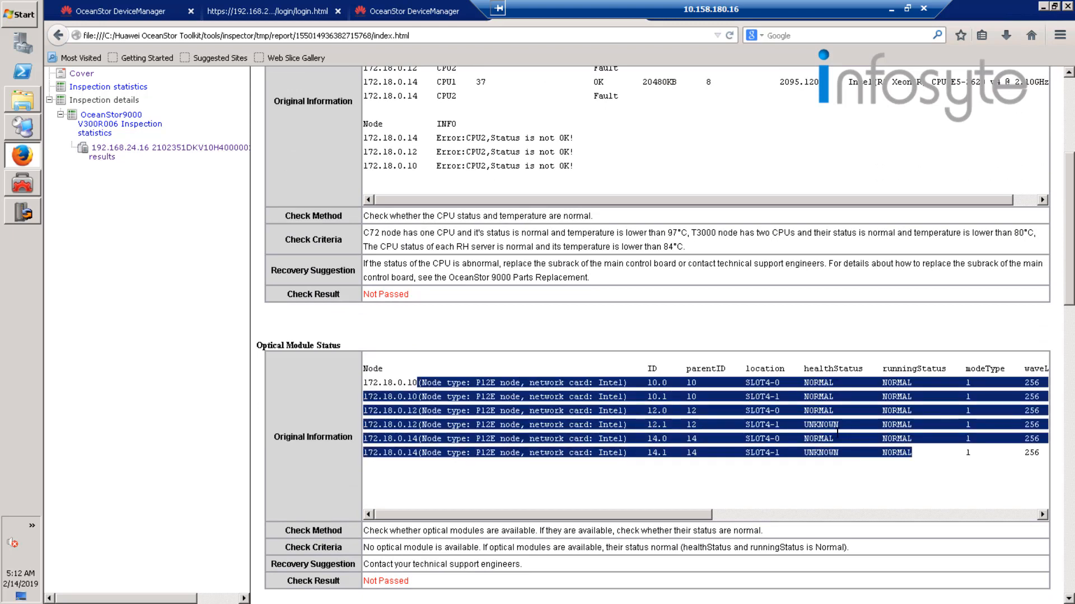
{"action": "left_click", "coordinate": [828, 427]}
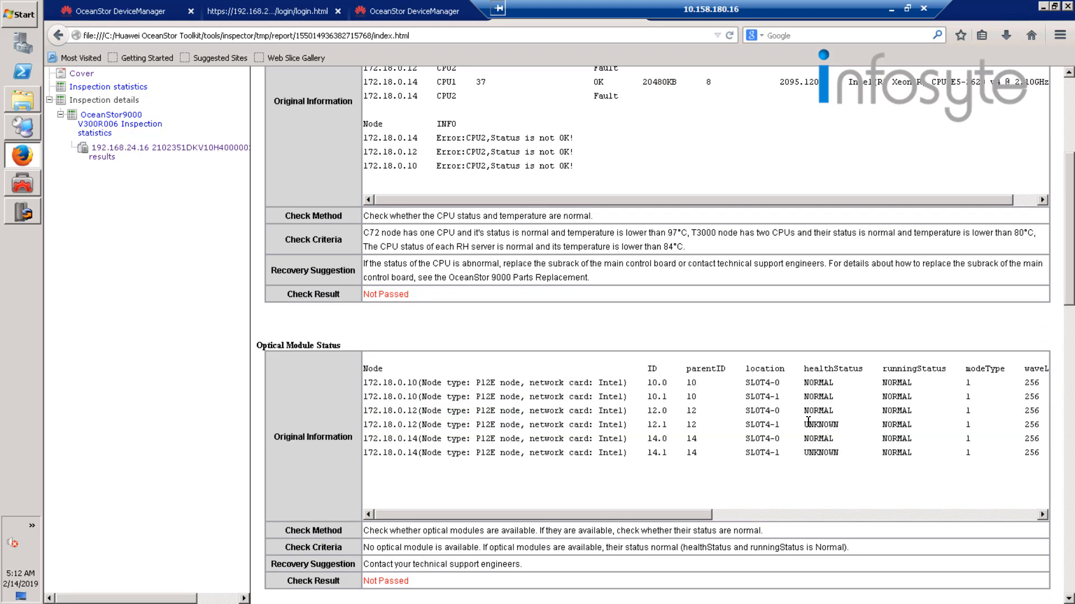
{"action": "mouse_move", "coordinate": [805, 424]}
{"action": "left_mouse_down"}
{"action": "mouse_move", "coordinate": [833, 425]}
{"action": "mouse_move", "coordinate": [806, 454]}
{"action": "mouse_move", "coordinate": [828, 453]}
{"action": "left_mouse_up"}
{"action": "scroll", "coordinate": [1064, 364], "scroll_direction": "down", "scroll_amount": 4}
{"action": "scroll", "coordinate": [1062, 396], "scroll_direction": "down", "scroll_amount": 10}
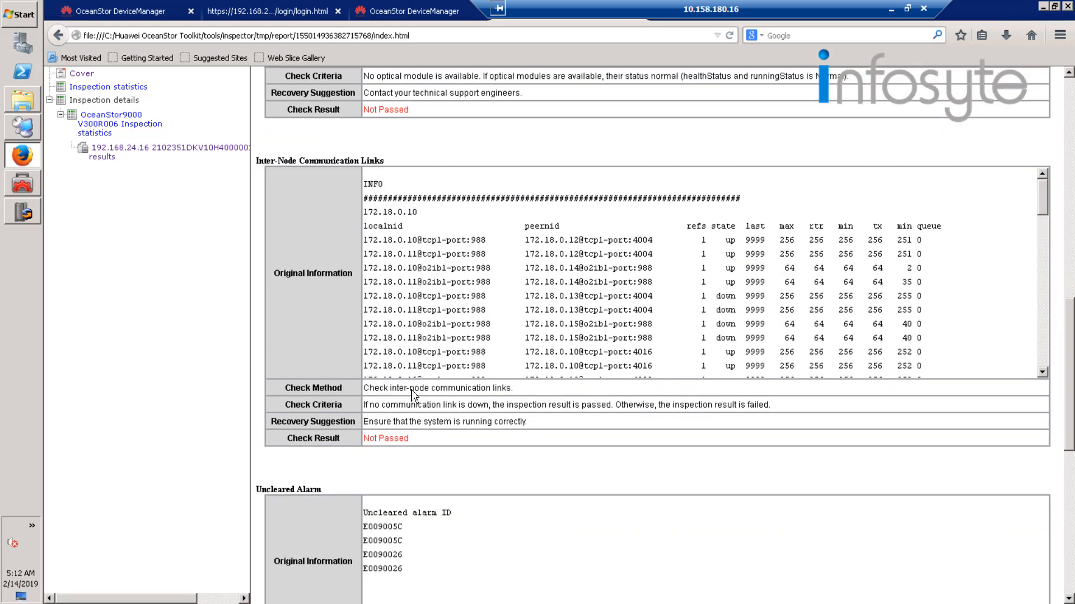
{"action": "left_click_drag", "start_coordinate": [613, 296], "coordinate": [822, 338]}
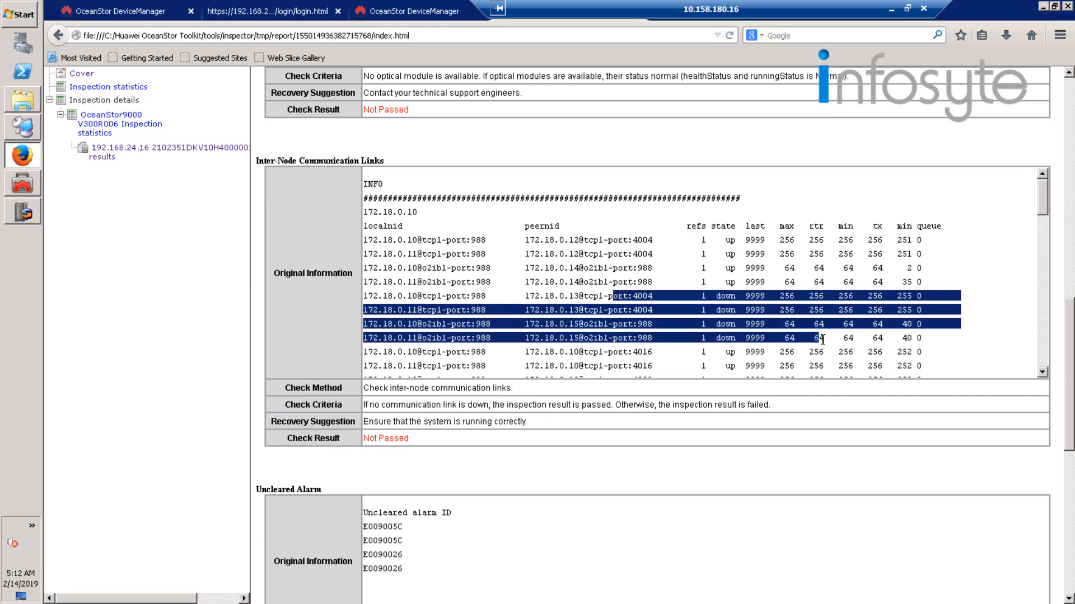
{"action": "left_click", "coordinate": [737, 430]}
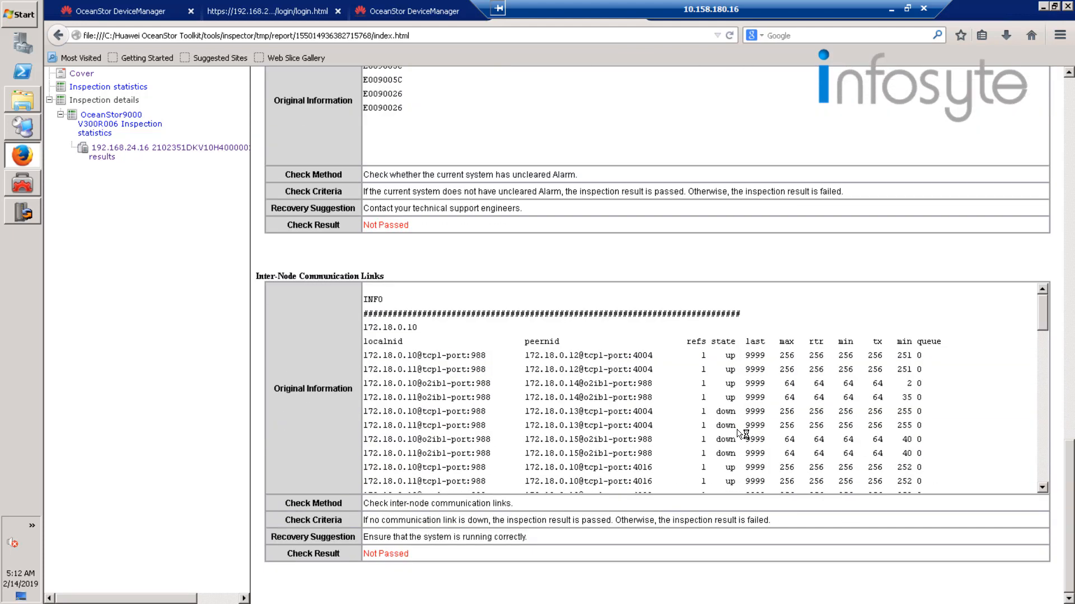
Filter the inspection results to show only the items with optimization recommended.
{"action": "scroll", "coordinate": [743, 434], "scroll_direction": "down", "scroll_amount": 3}
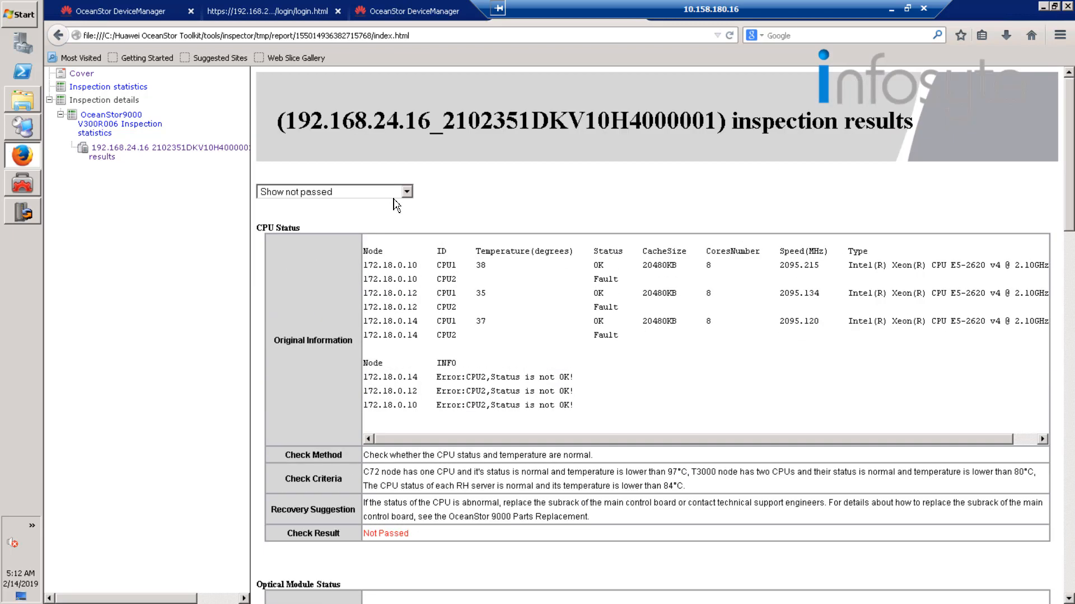
{"action": "left_click", "coordinate": [385, 193]}
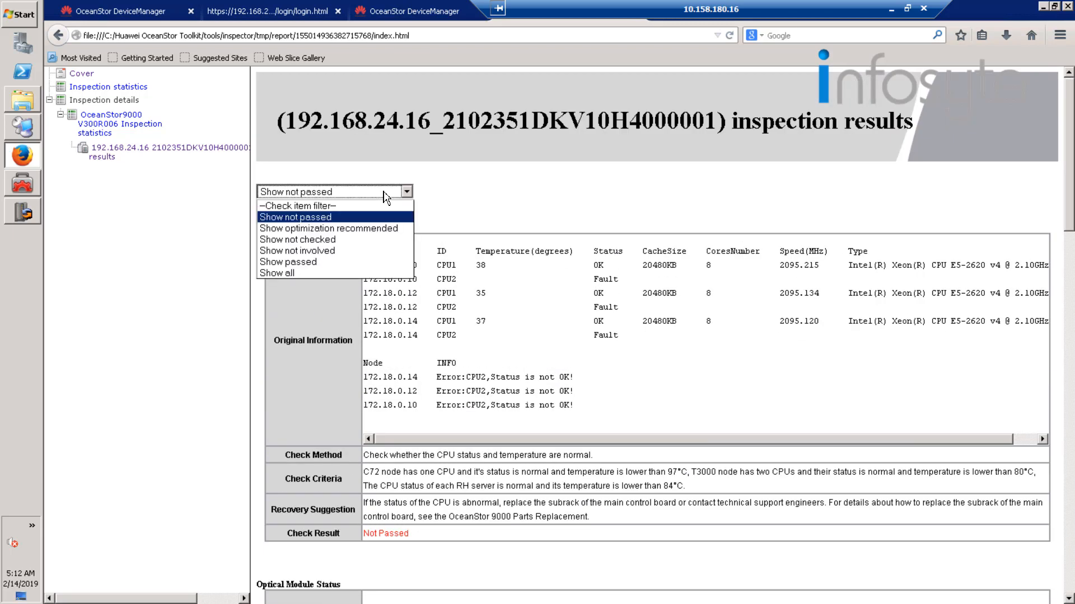
{"action": "left_click", "coordinate": [357, 229]}
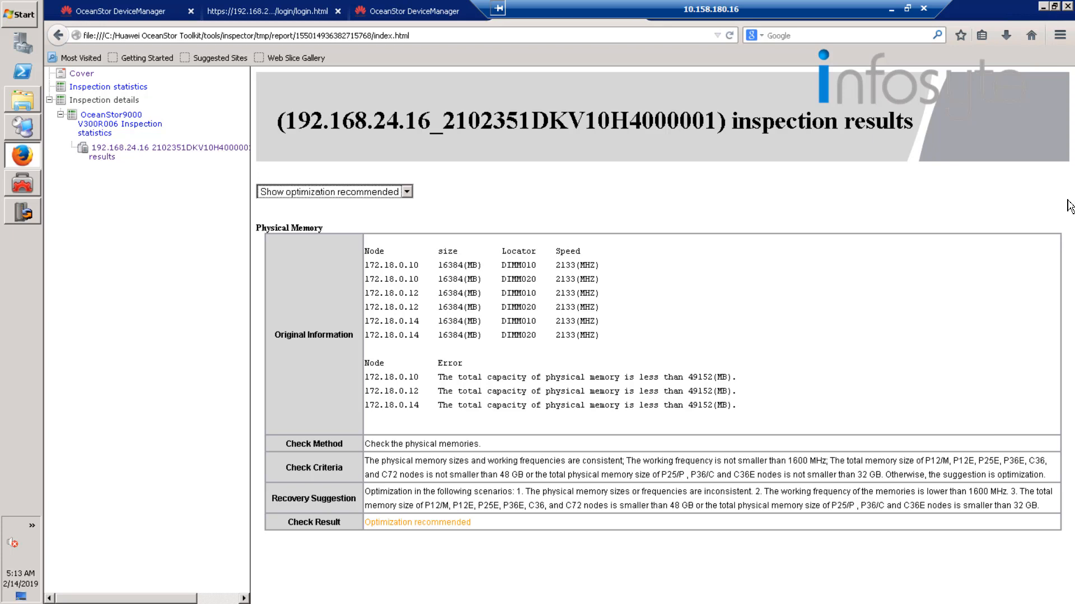
Close Firefox with all its tabs and finish the inspection wizard without collecting information.
{"action": "left_click", "coordinate": [1066, 4]}
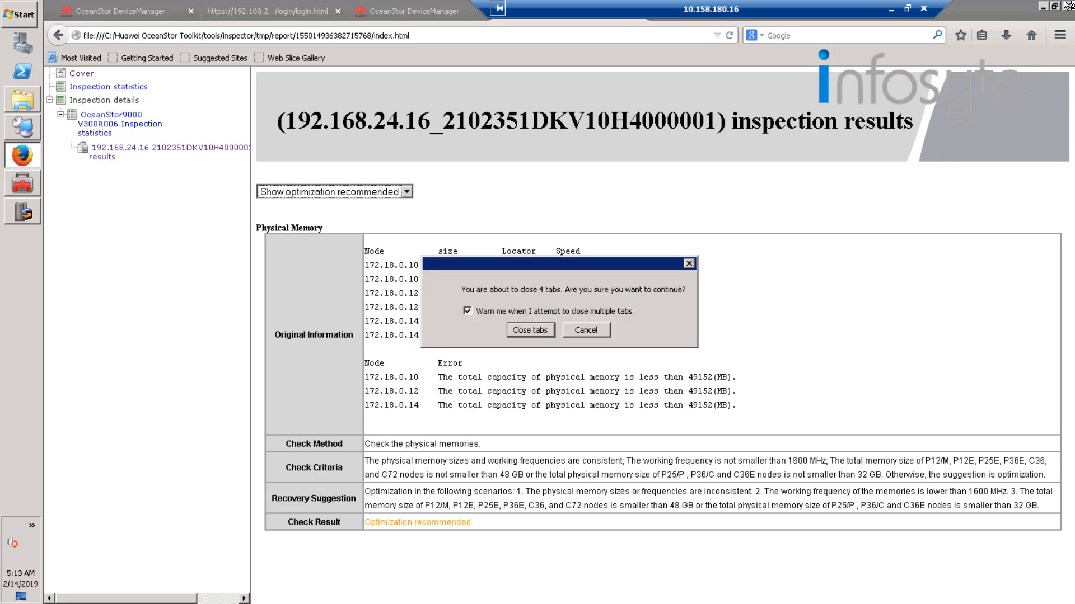
{"action": "left_click", "coordinate": [529, 331]}
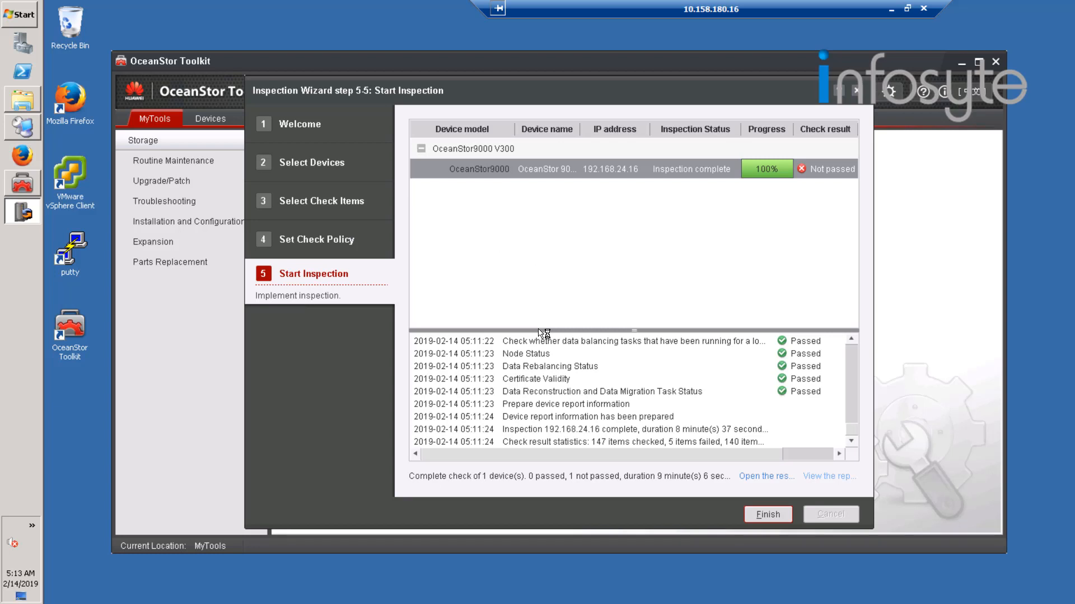
{"action": "left_click", "coordinate": [768, 515]}
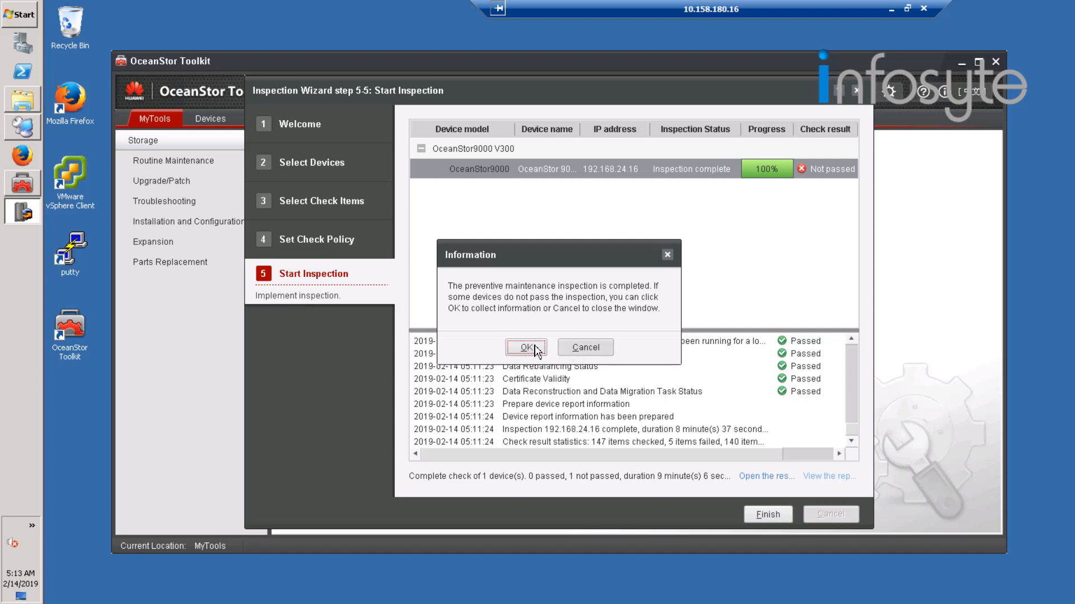
{"action": "left_click", "coordinate": [597, 355]}
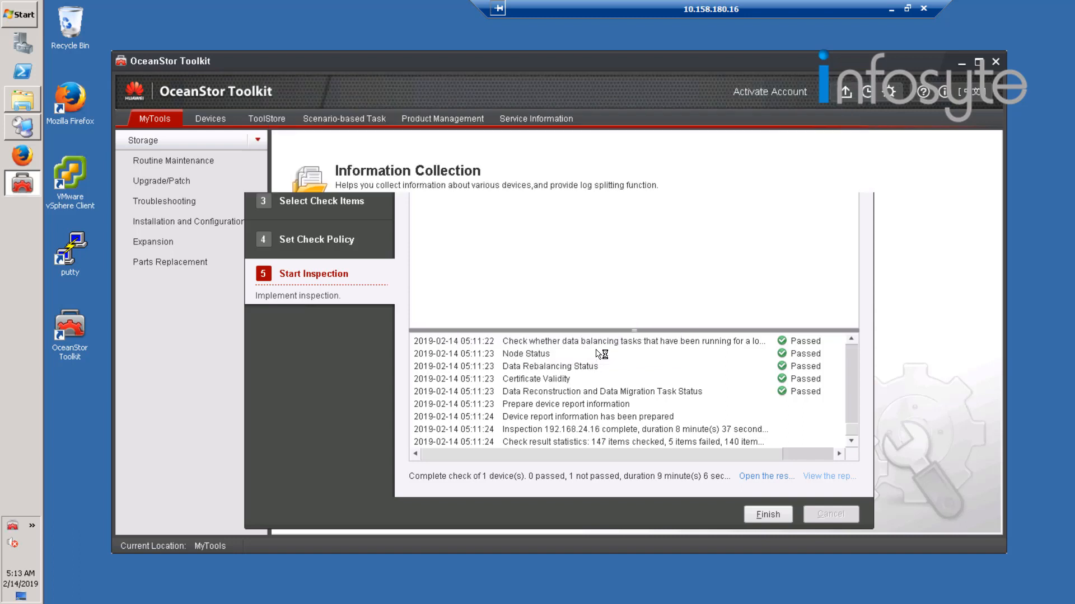